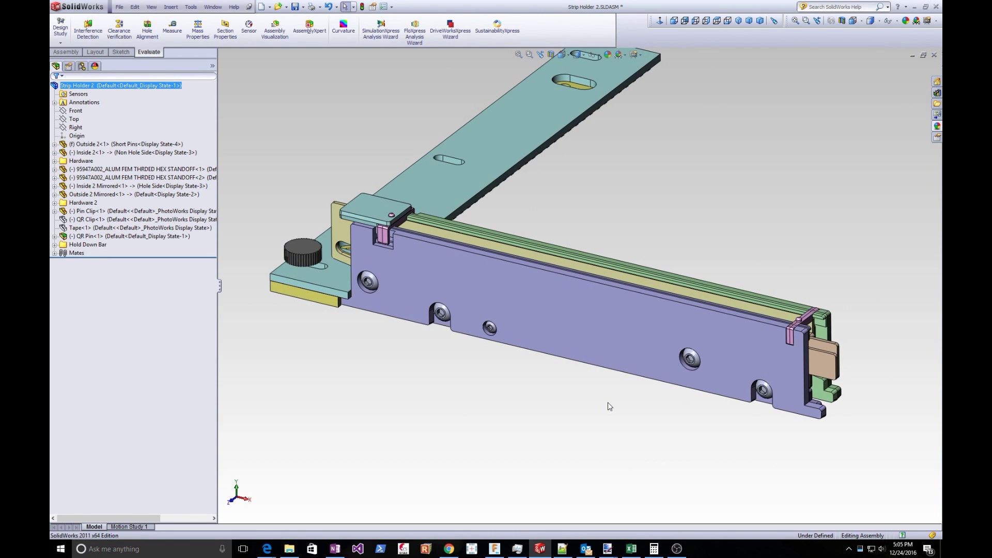
# Open the Outside 2 part from the Strip Holder 2 assembly and examine its end profile and top lip.
pyautogui.click(143, 145)
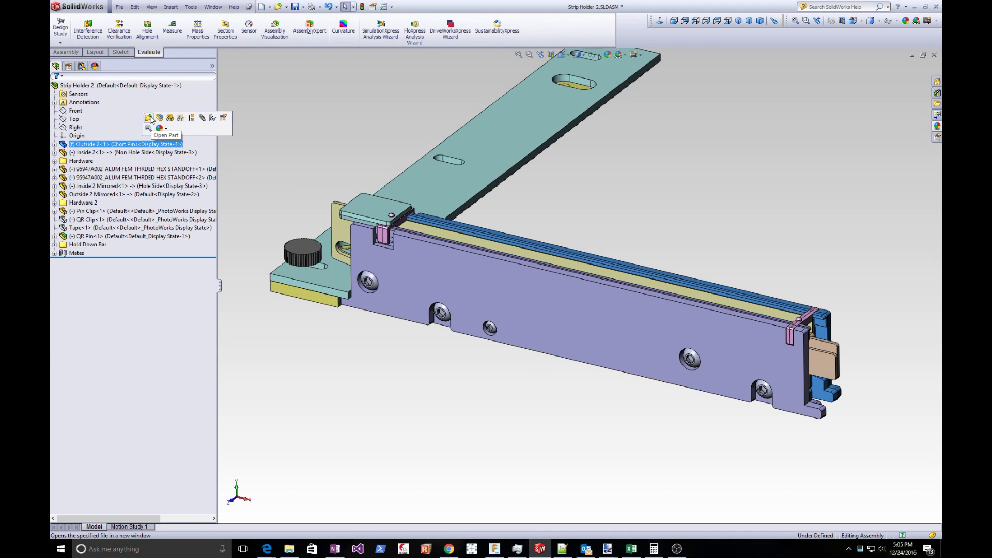
pyautogui.click(149, 117)
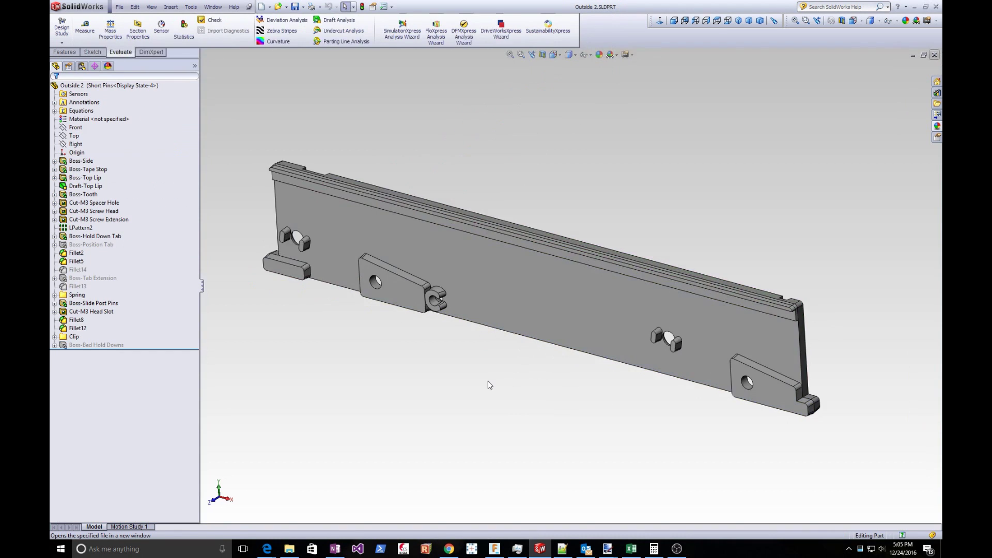
pyautogui.moveTo(487, 380); pyautogui.dragTo(519, 268, button='middle')
pyautogui.scroll(-8, 536, 231)
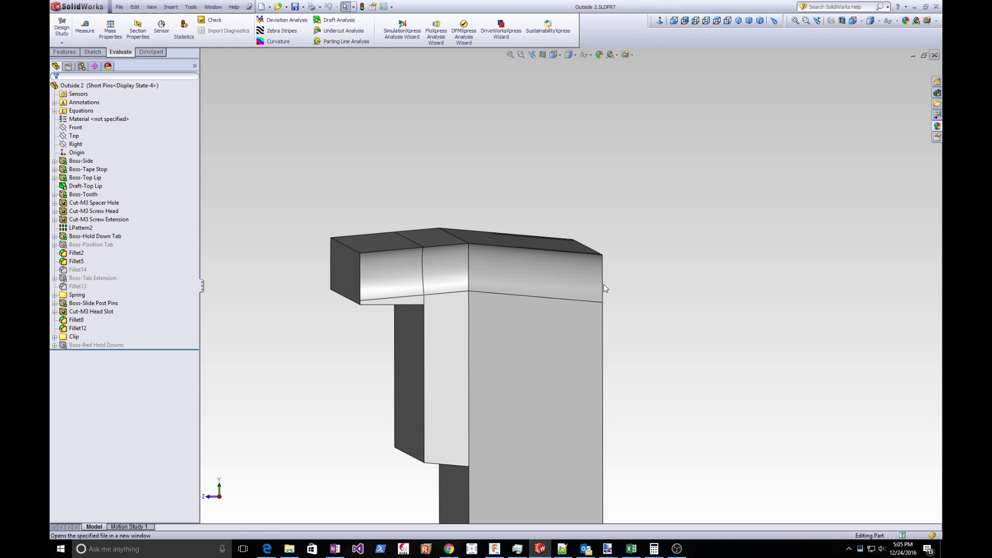
pyautogui.scroll(1, 603, 284)
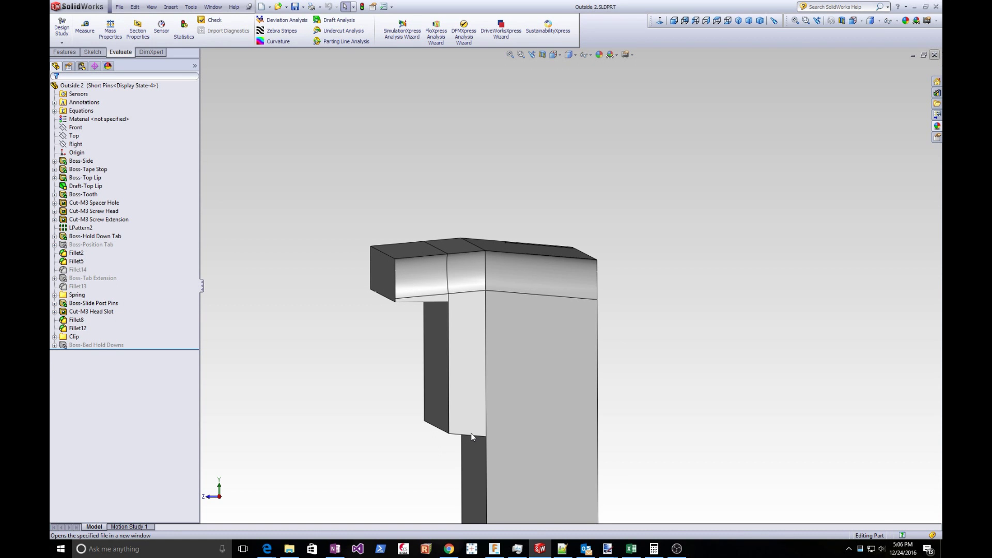
pyautogui.moveTo(471, 437); pyautogui.dragTo(672, 291, button='middle')
pyautogui.click(758, 244)
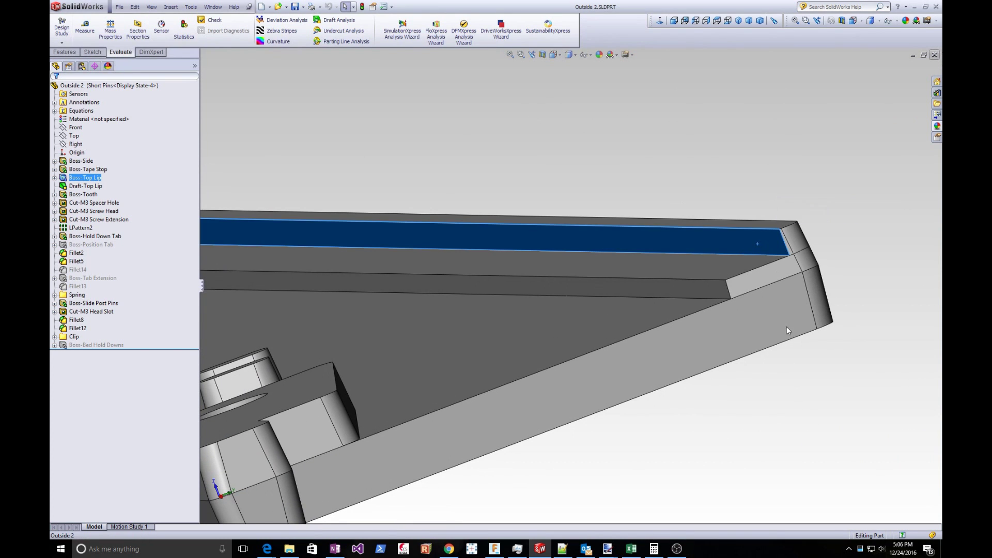
# Examine the inner side of the Outside 2 part, including the M3 spacer hole in the raised pad near its end.
pyautogui.press('f')
pyautogui.moveTo(778, 365); pyautogui.dragTo(681, 383, button='middle')
pyautogui.scroll(-5, 665, 391)
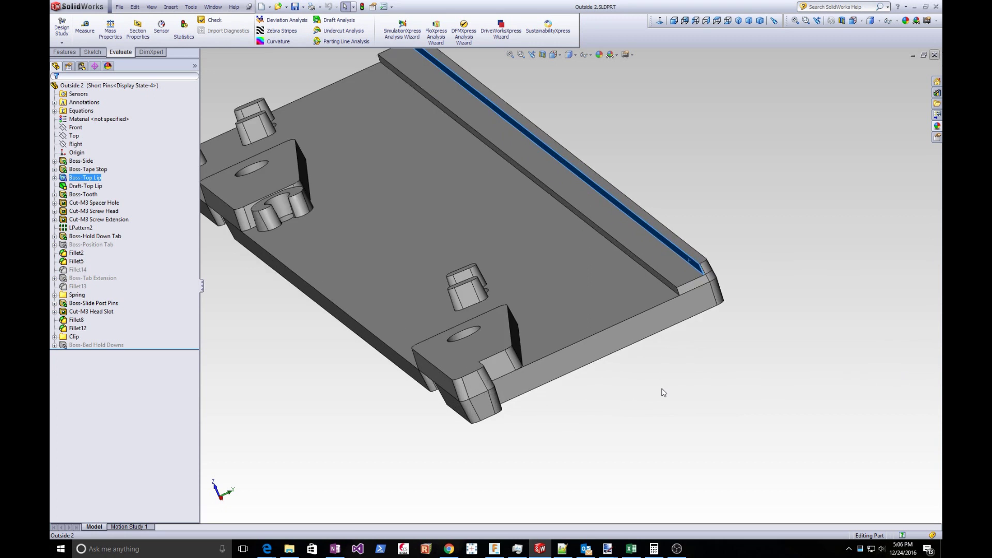
pyautogui.click(670, 401)
pyautogui.scroll(-6, 670, 401)
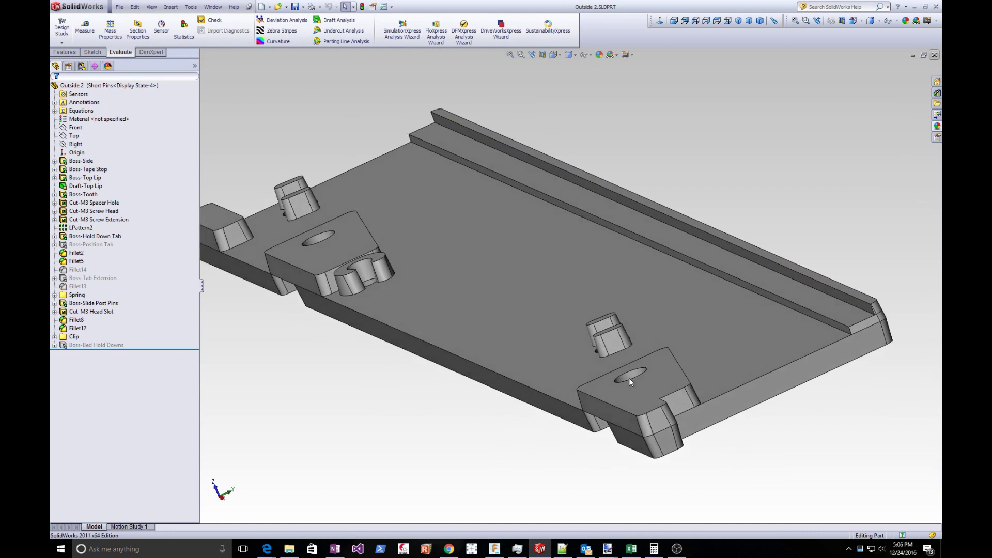
pyautogui.scroll(-5, 636, 381)
pyautogui.click(595, 352)
pyautogui.scroll(9, 647, 368)
pyautogui.scroll(-5, 648, 371)
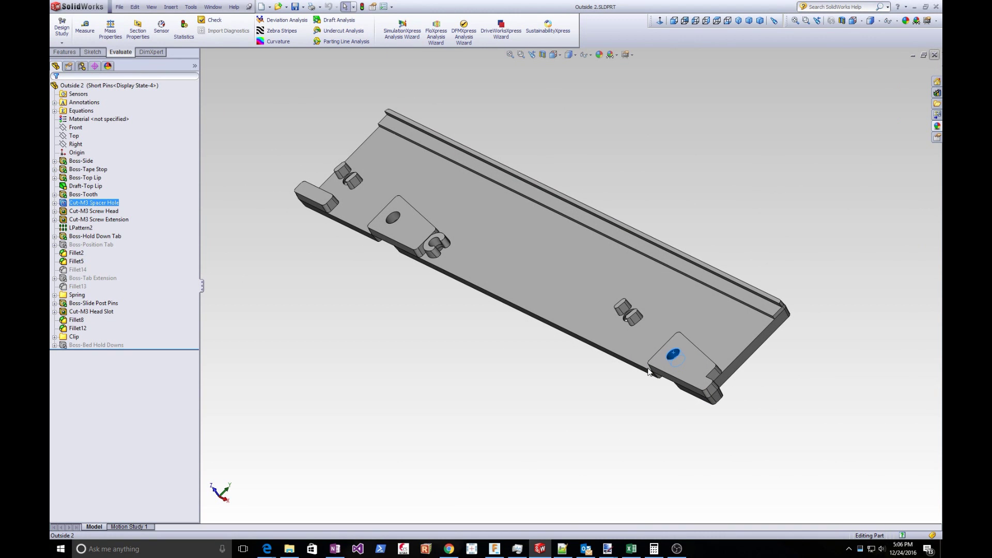
pyautogui.click(677, 403)
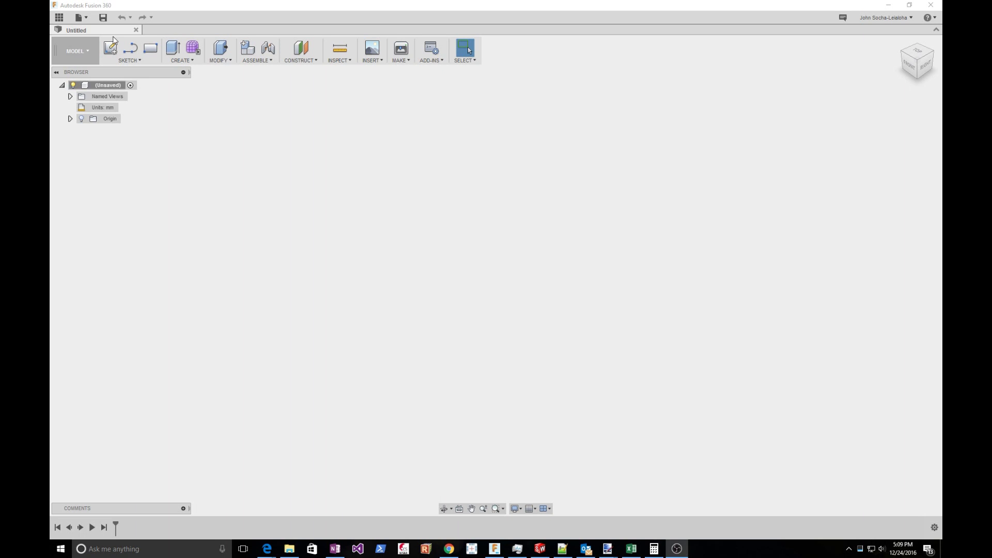
# Switch to Fusion 360 and open the Outside 2 Mold design from the SMT Strip Holders project.
pyautogui.click(88, 53)
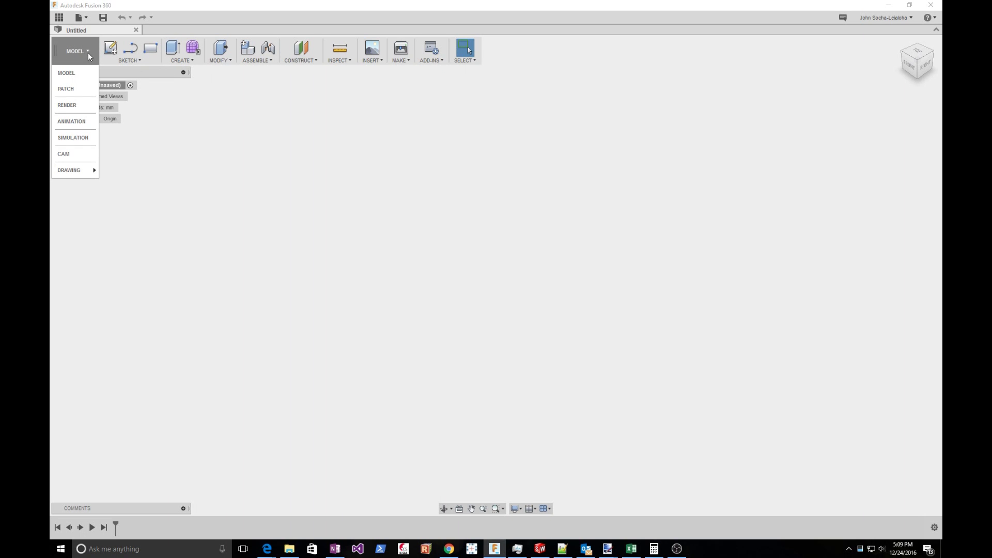
pyautogui.click(59, 17)
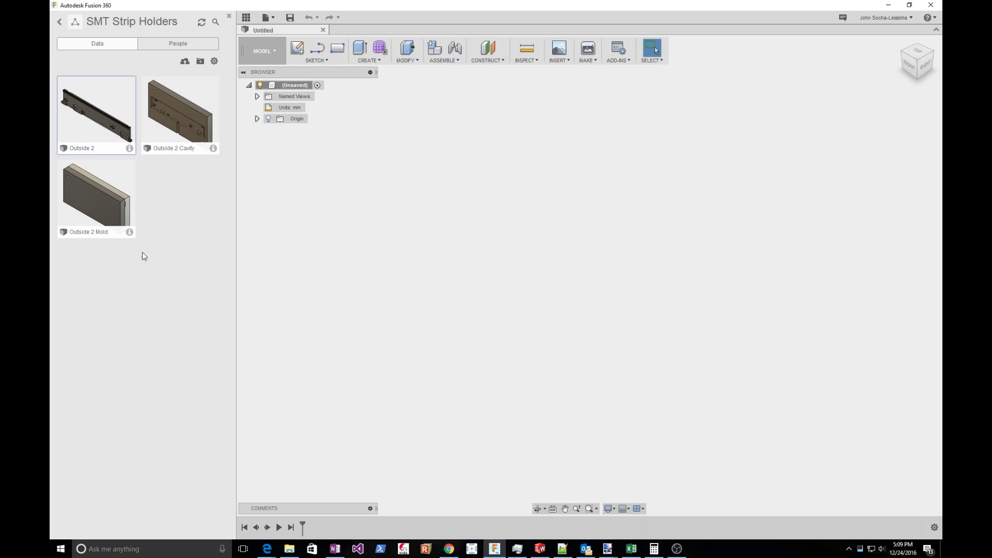
pyautogui.doubleClick(106, 202)
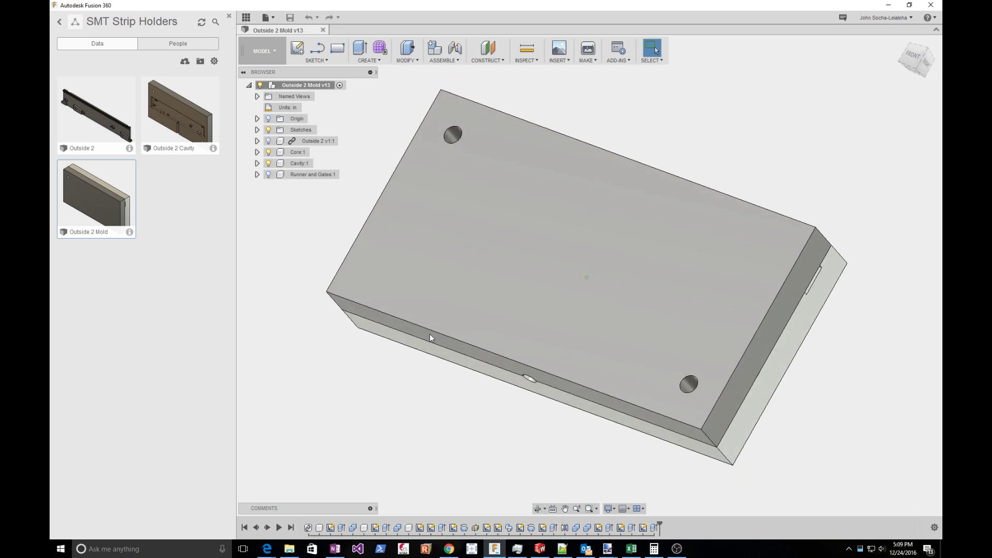
pyautogui.click(229, 16)
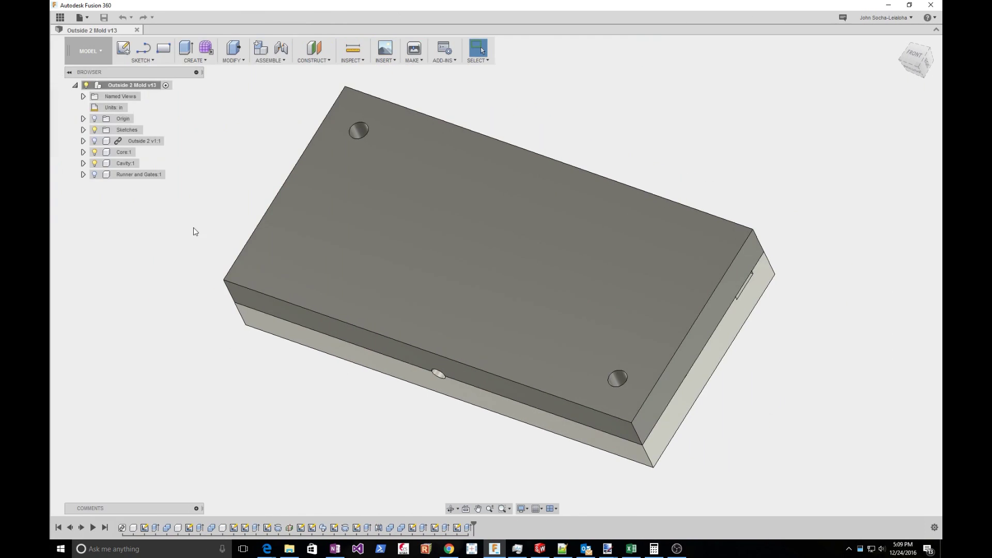
# Hide the Core component and inspect the runner and gates cut into the cavity block.
pyautogui.click(81, 153)
pyautogui.click(81, 153)
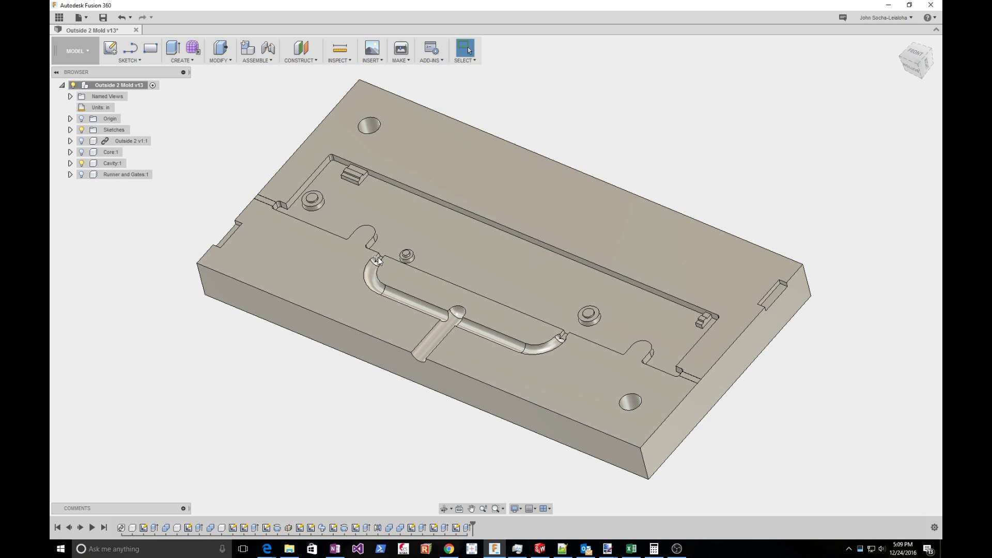
pyautogui.scroll(2, 473, 367)
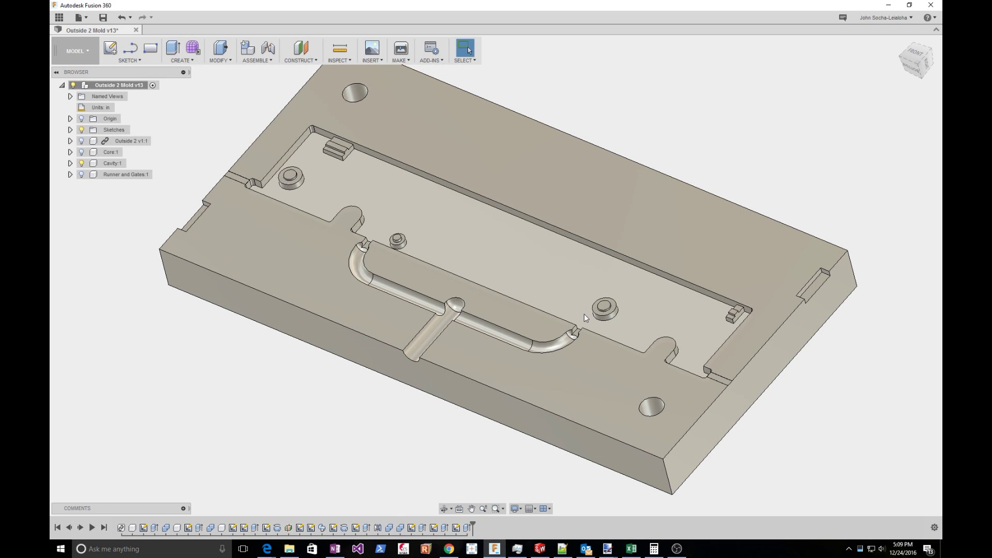
pyautogui.scroll(4, 577, 336)
pyautogui.scroll(2, 577, 337)
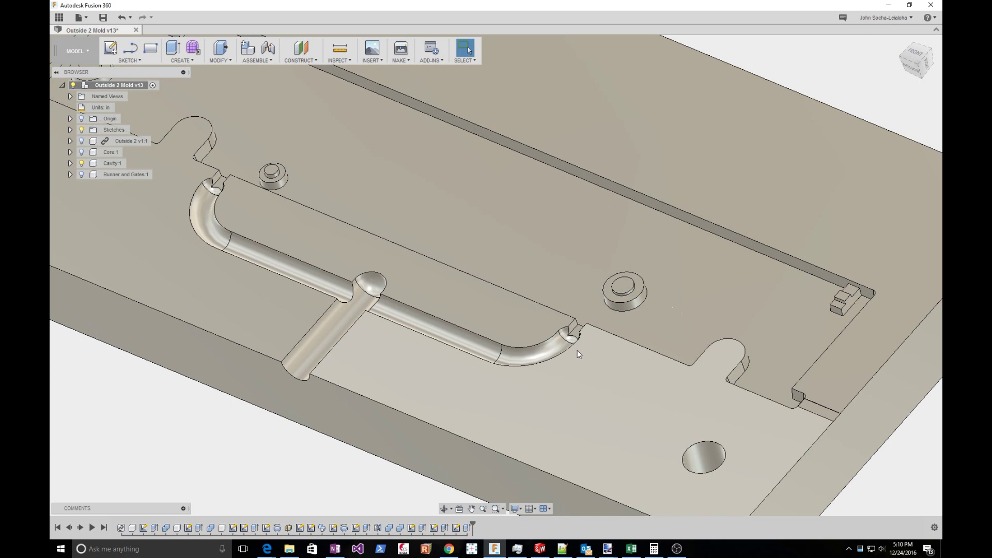
pyautogui.scroll(-4, 578, 350)
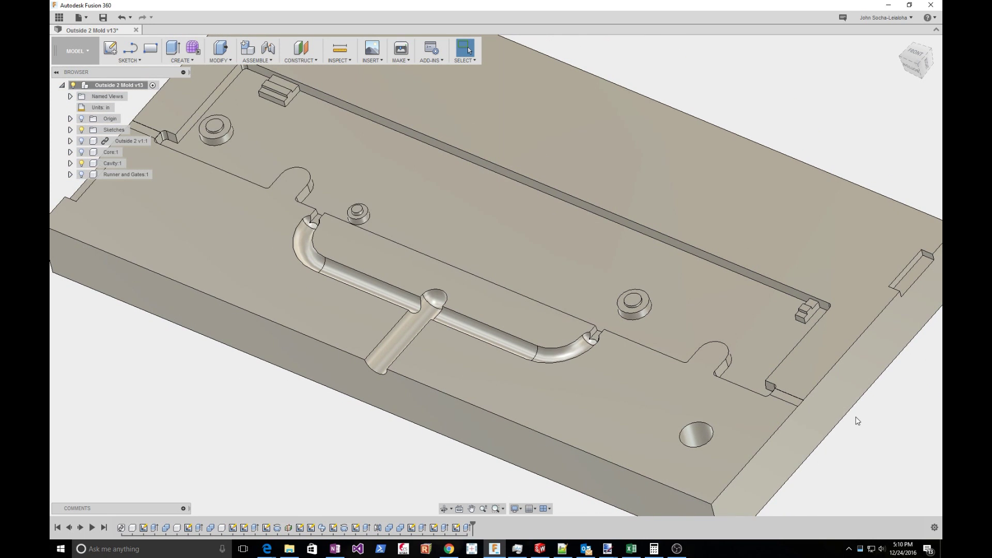
# Measure the distance between the shallow vent face at the cavity's corner and the adjacent parting face.
pyautogui.scroll(3, 845, 419)
pyautogui.click(767, 390)
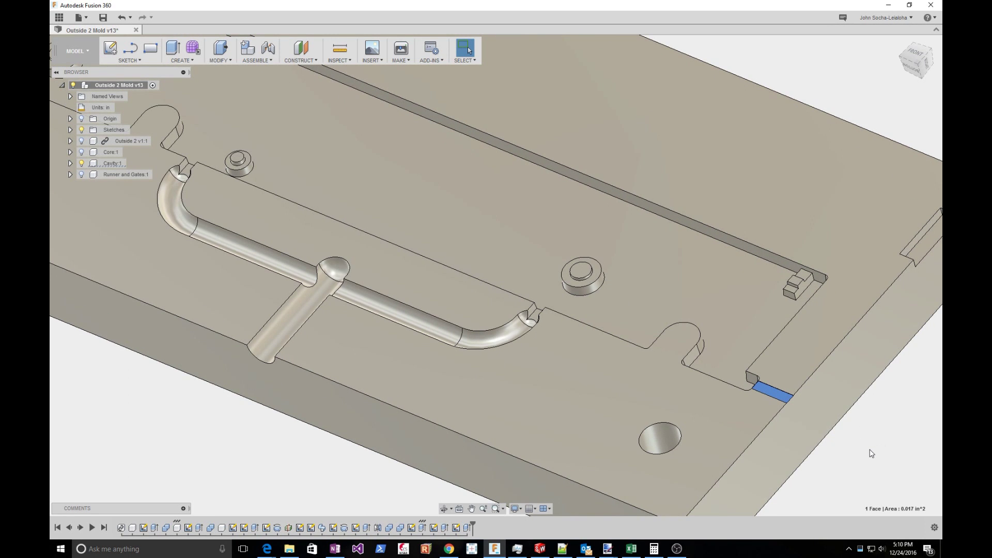
pyautogui.click(761, 405)
pyautogui.click(767, 391)
pyautogui.click(745, 401)
pyautogui.keyDown('ctrl'); pyautogui.click(771, 390); pyautogui.keyUp('ctrl')
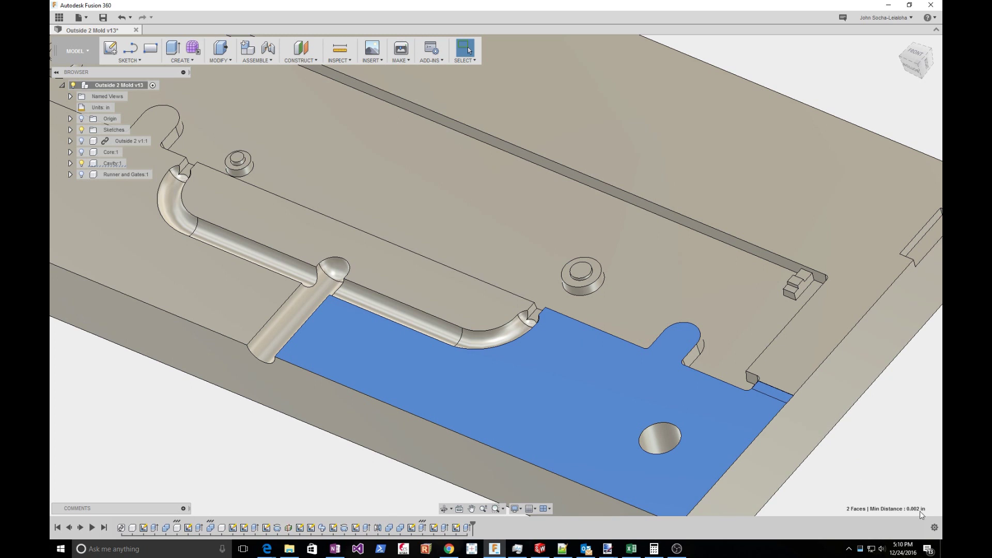
pyautogui.click(873, 482)
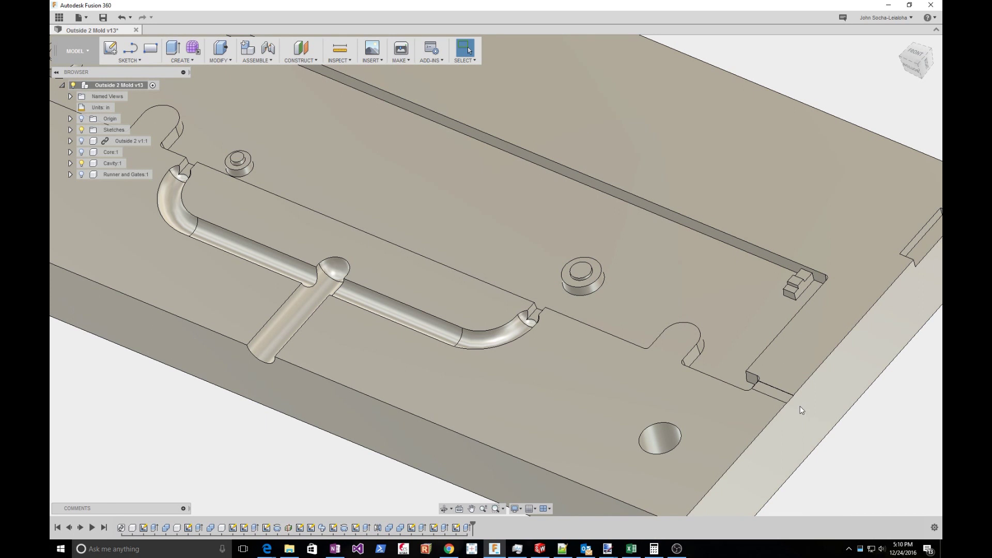
pyautogui.scroll(-1, 572, 280)
pyautogui.scroll(-2, 573, 281)
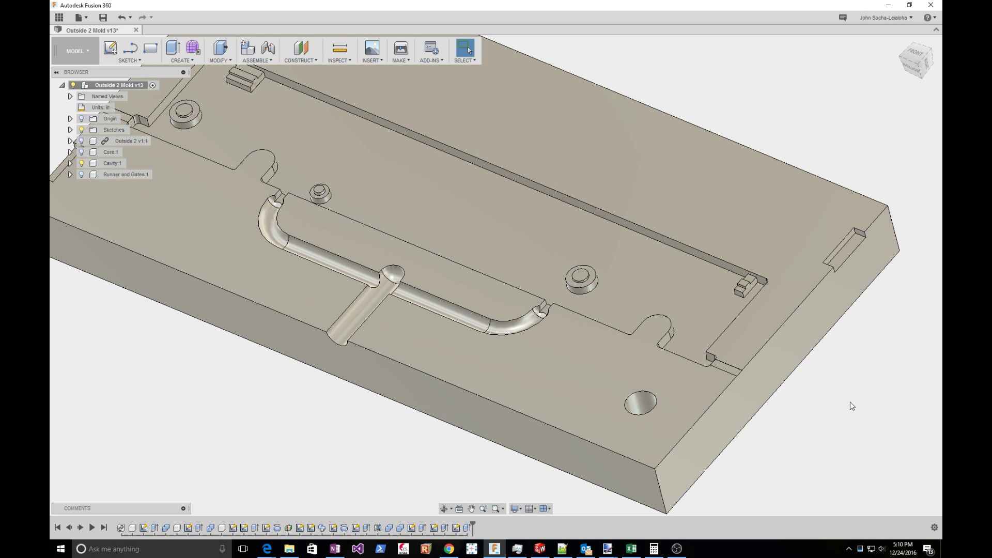
pyautogui.scroll(-3, 844, 401)
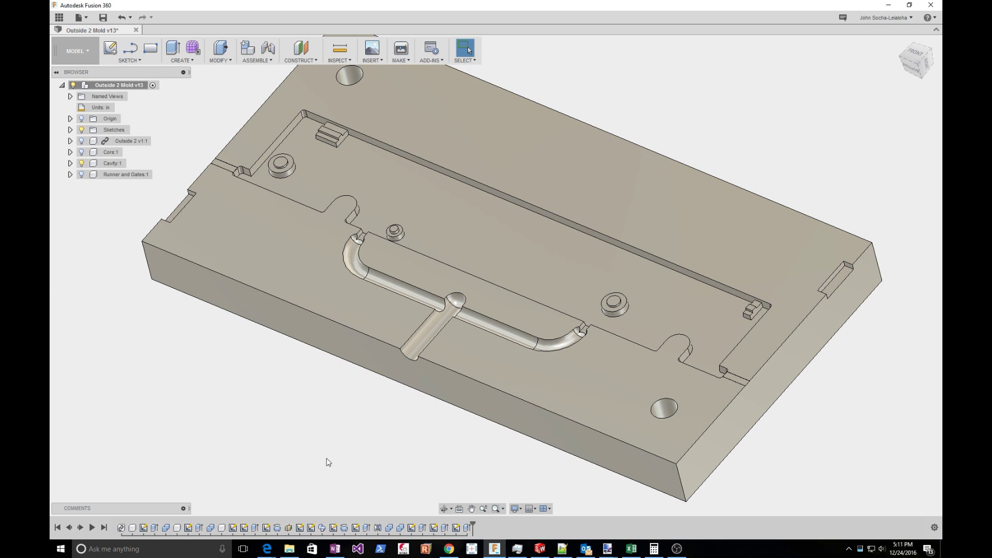
pyautogui.scroll(-2, 543, 366)
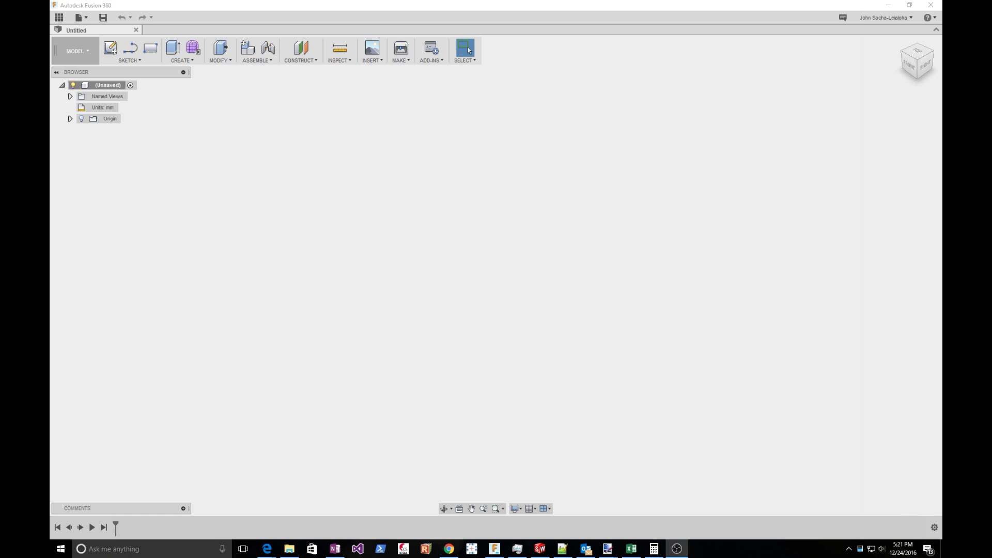
# Show the files of the SMT Strip Holders project beside the empty design.
pyautogui.click(59, 17)
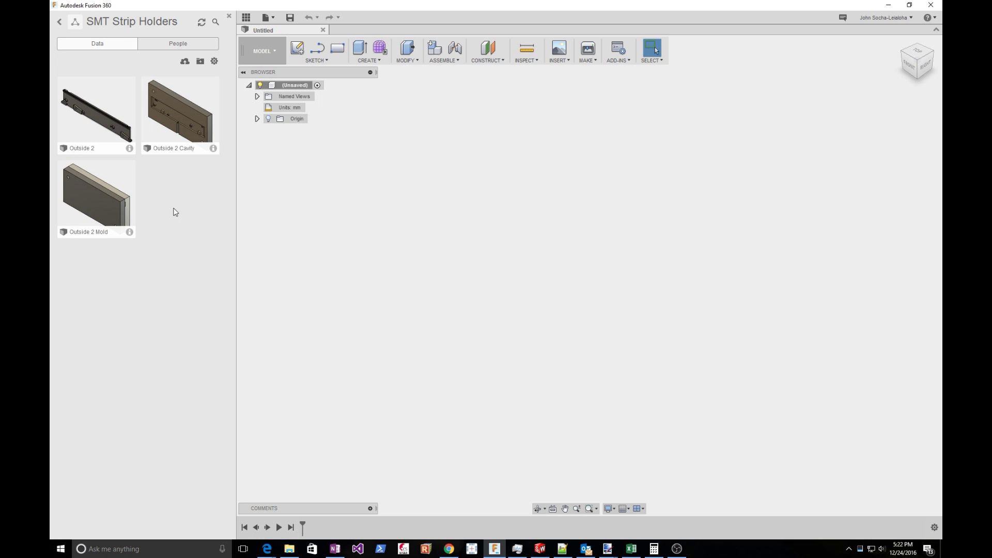
pyautogui.click(184, 61)
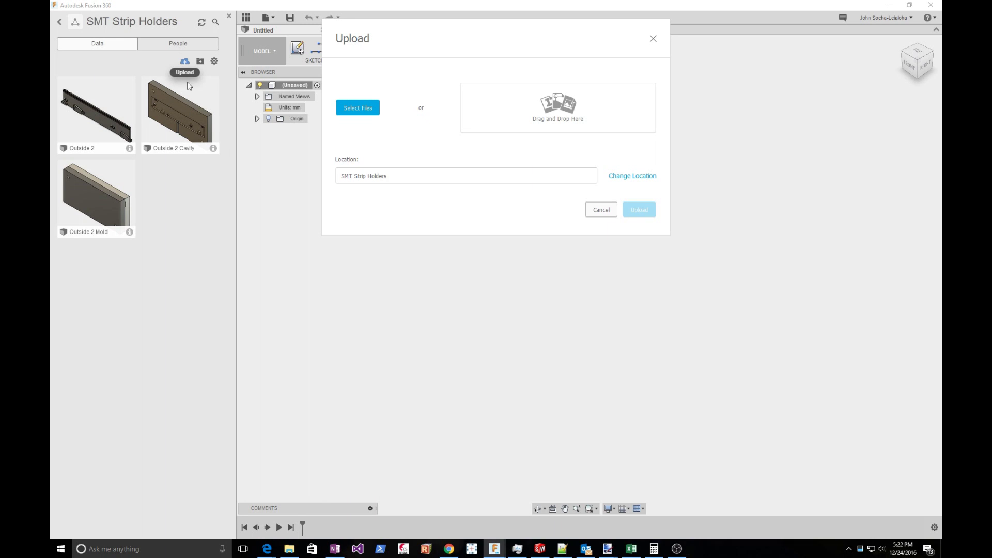
pyautogui.click(356, 108)
pyautogui.click(342, 145)
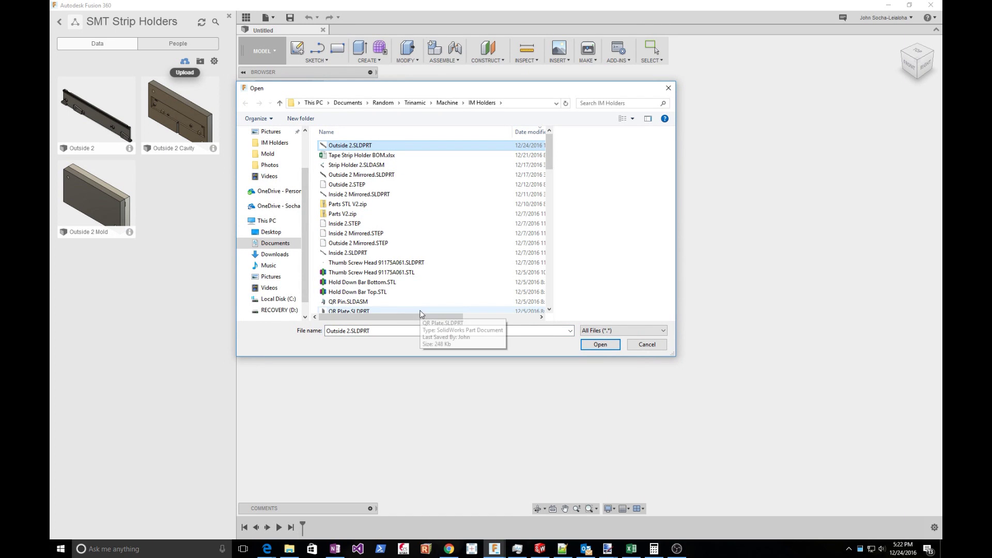
pyautogui.click(656, 347)
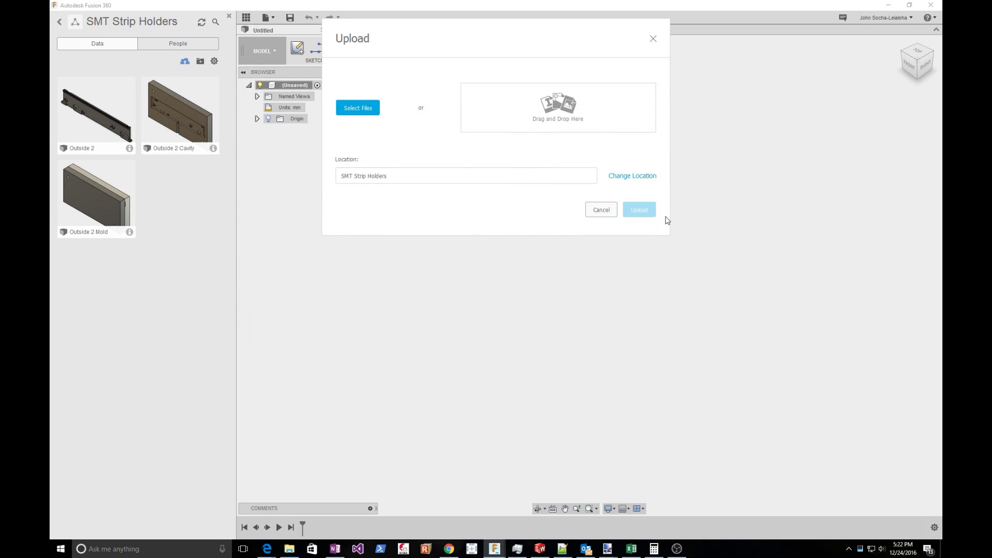
pyautogui.click(602, 212)
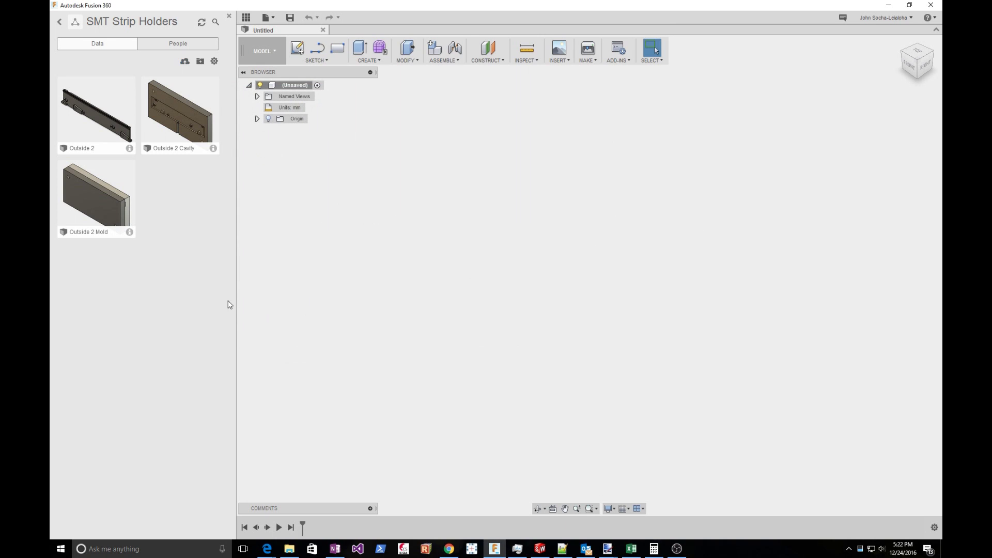
pyautogui.rightClick(102, 128)
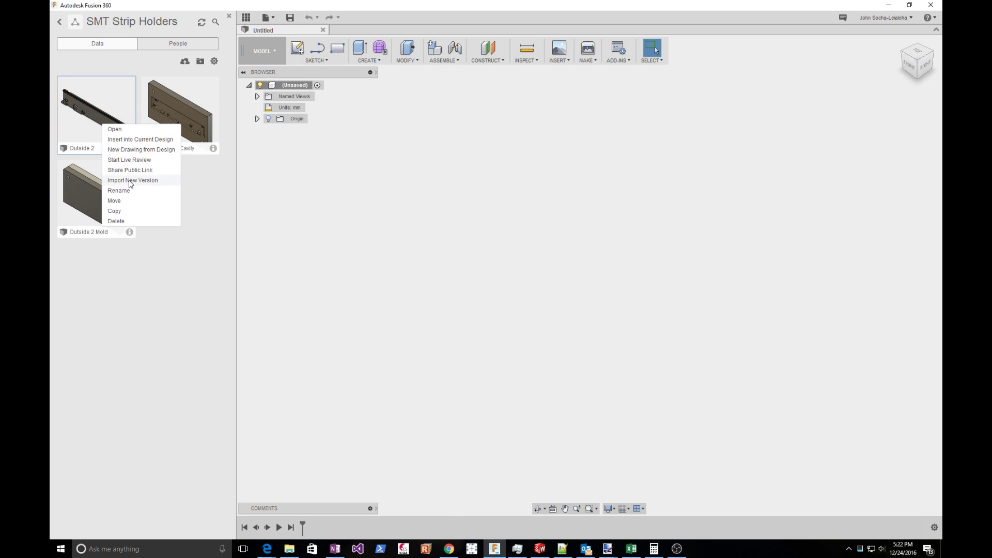
pyautogui.click(203, 212)
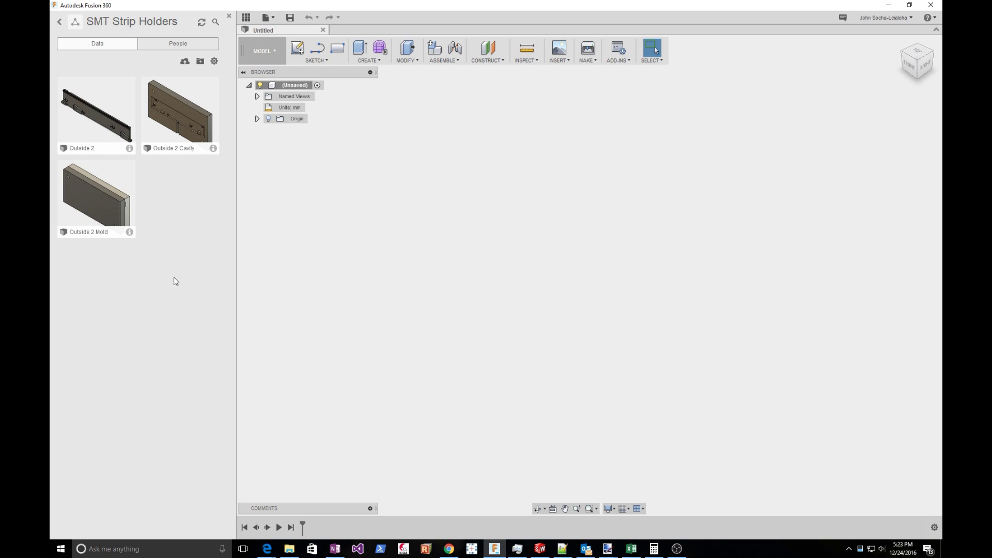
# Try to insert the Outside 2 part into the unsaved design.
pyautogui.rightClick(91, 122)
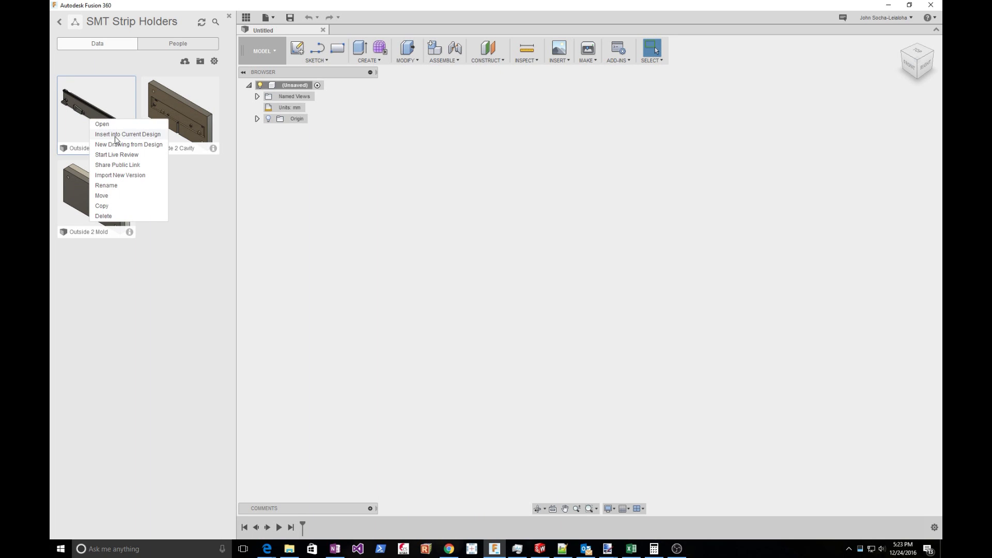
pyautogui.click(110, 134)
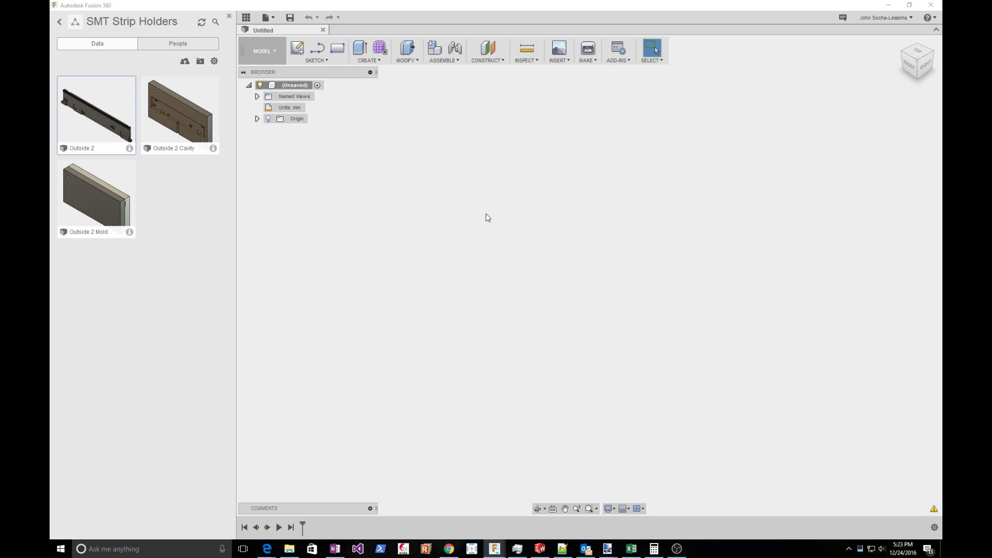
# Save the new design as Demo Mold in the SMT Strip Holders project.
pyautogui.hotkey('ctrl', 's')
pyautogui.write('Demo Mold')
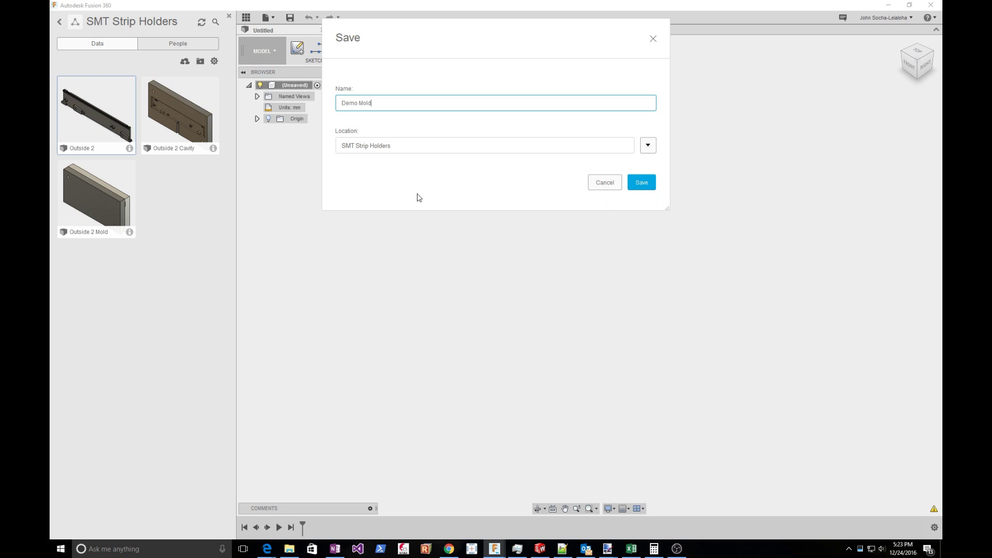
pyautogui.click(637, 185)
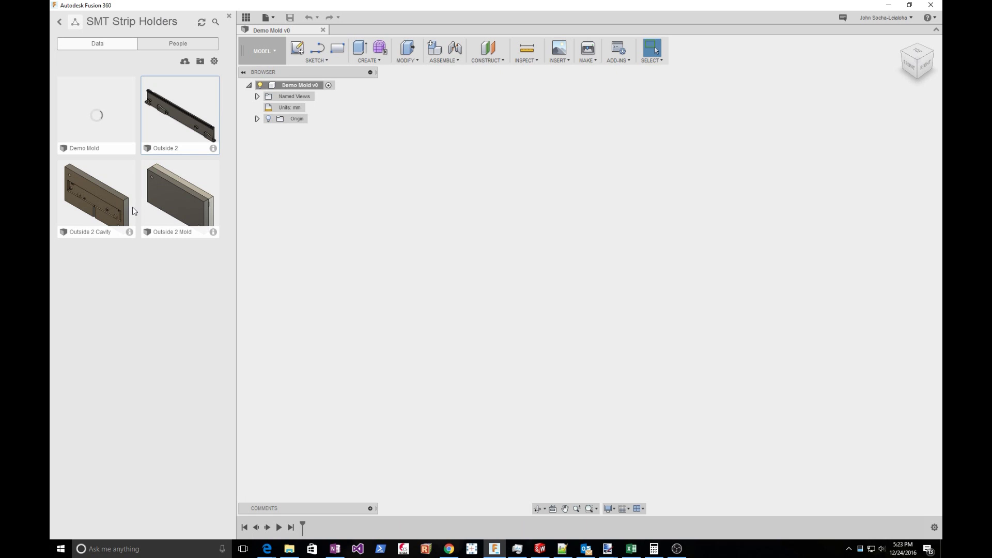
# Insert the Outside 2 part into the Demo Mold design, keeping it at its default position and angles.
pyautogui.rightClick(169, 124)
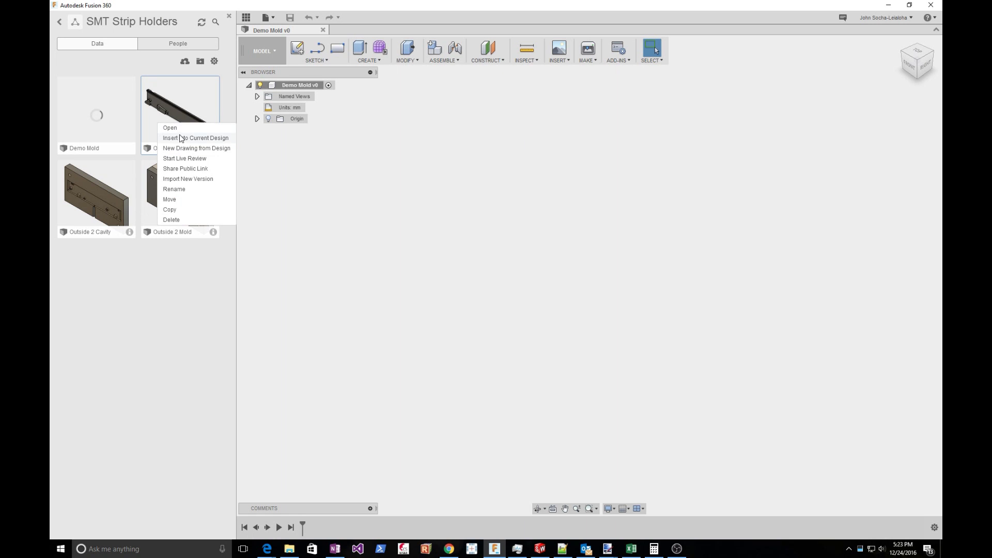
pyautogui.click(180, 138)
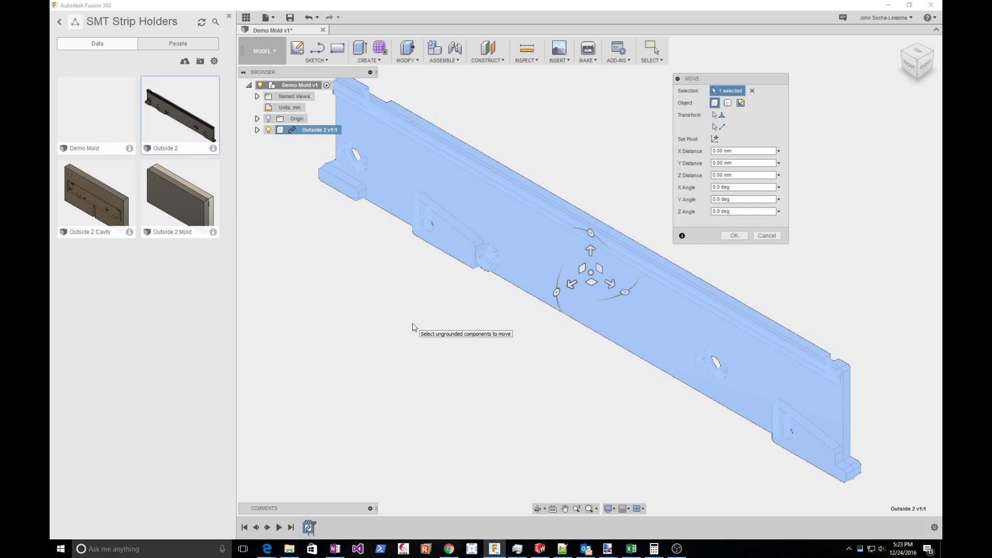
pyautogui.click(733, 235)
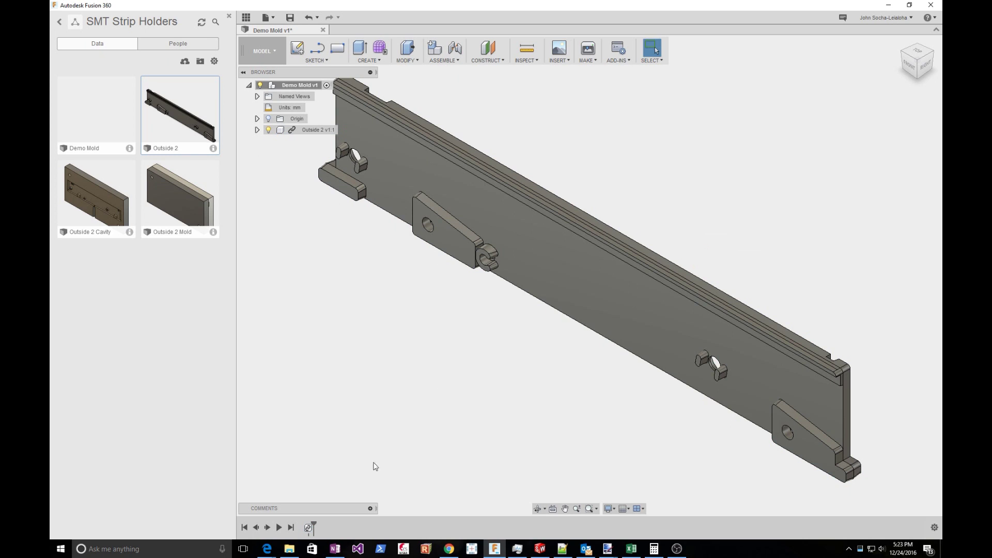
pyautogui.click(602, 289)
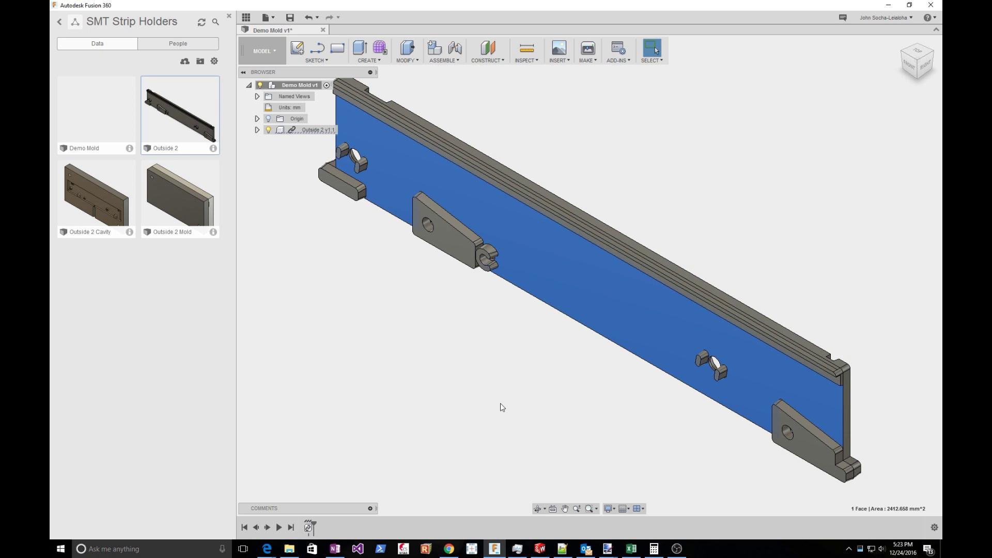
pyautogui.hotkey('ctrl', 'z')
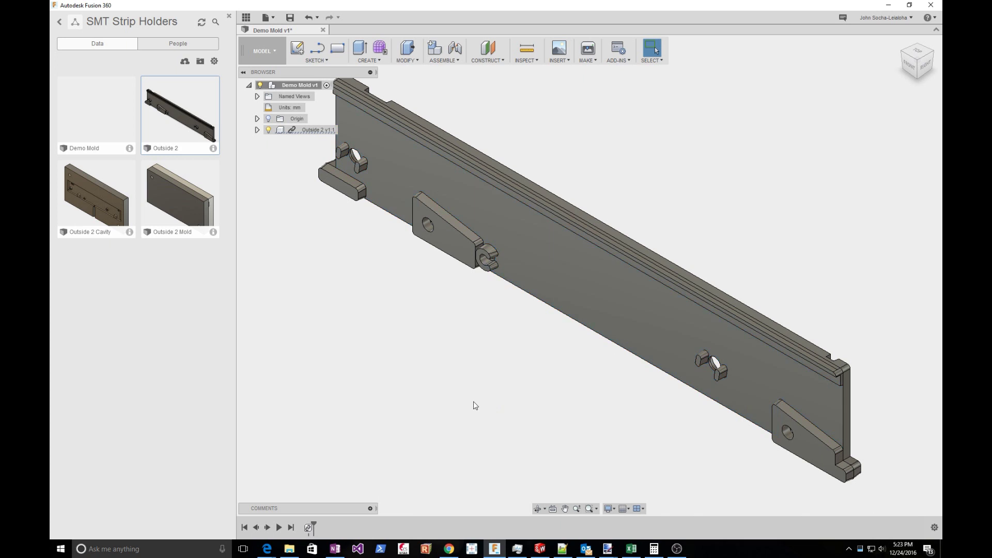
# Check the inserted part's orientation in the Top, Front and Right named views.
pyautogui.click(257, 97)
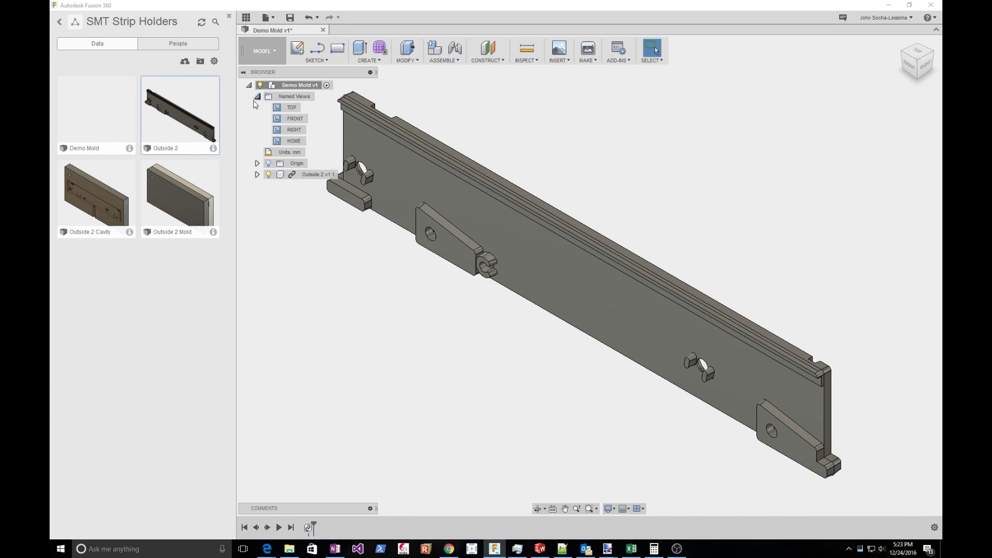
pyautogui.doubleClick(287, 108)
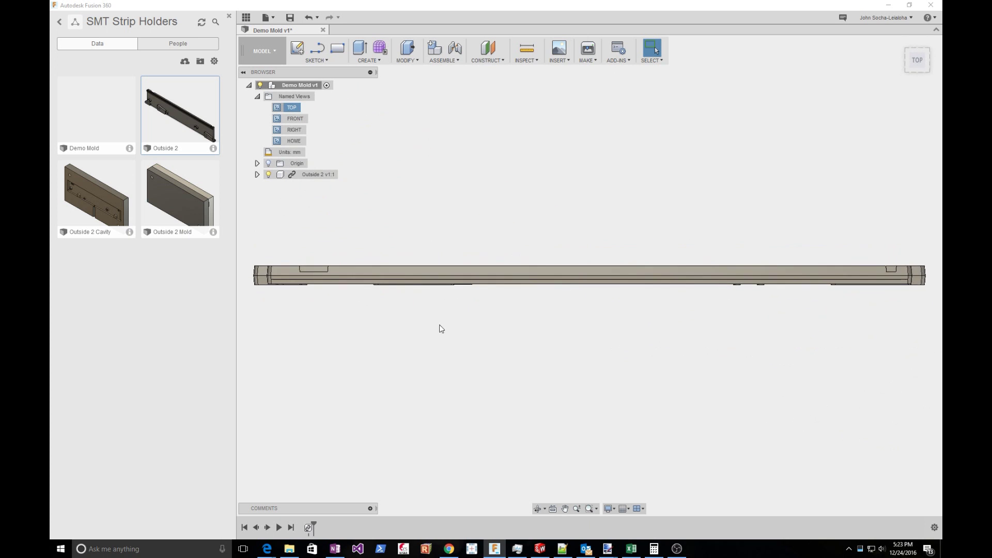
pyautogui.doubleClick(295, 119)
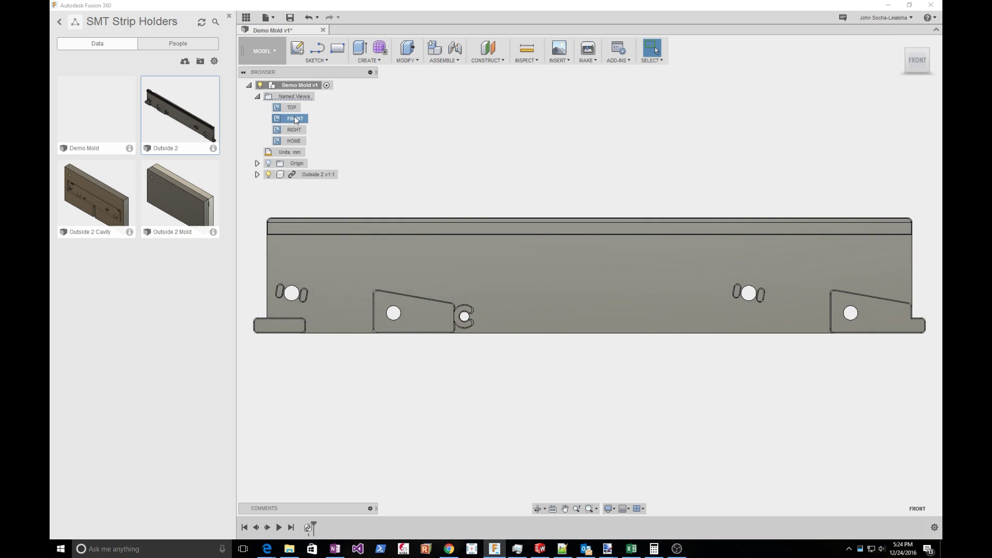
pyautogui.doubleClick(292, 130)
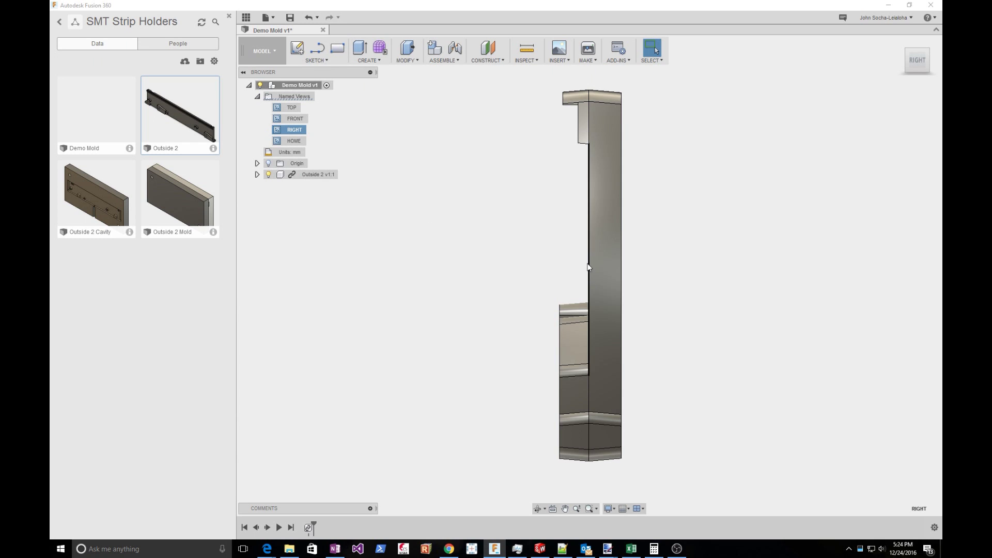
pyautogui.click(413, 233)
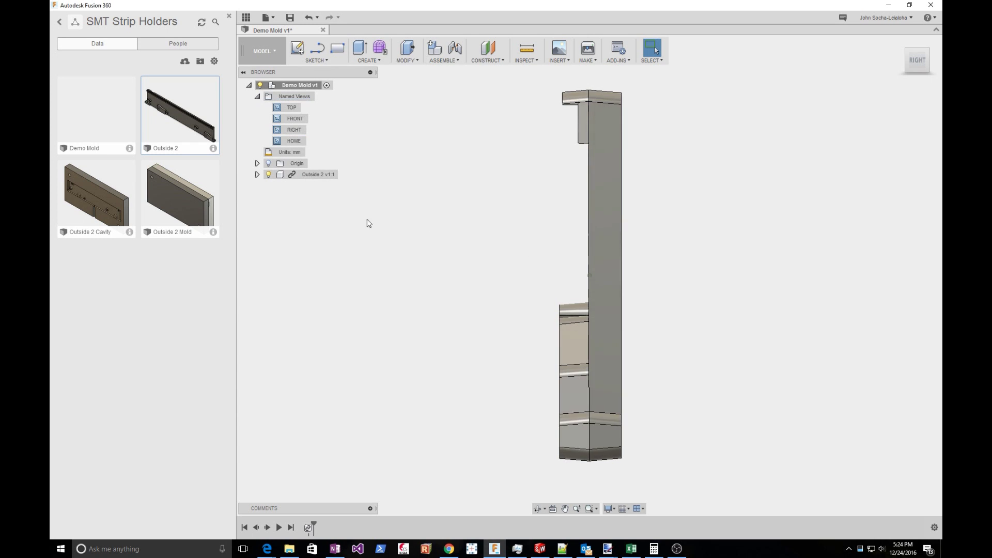
# Examine where the part sits relative to the design's origin axes and planes, with the XY plane turned off, then hide the origin.
pyautogui.click(257, 164)
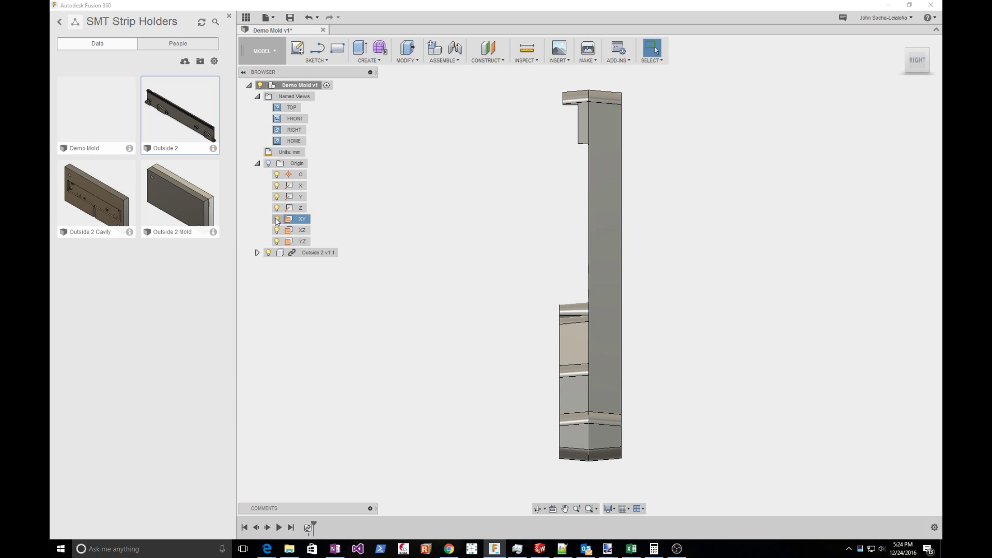
pyautogui.click(278, 221)
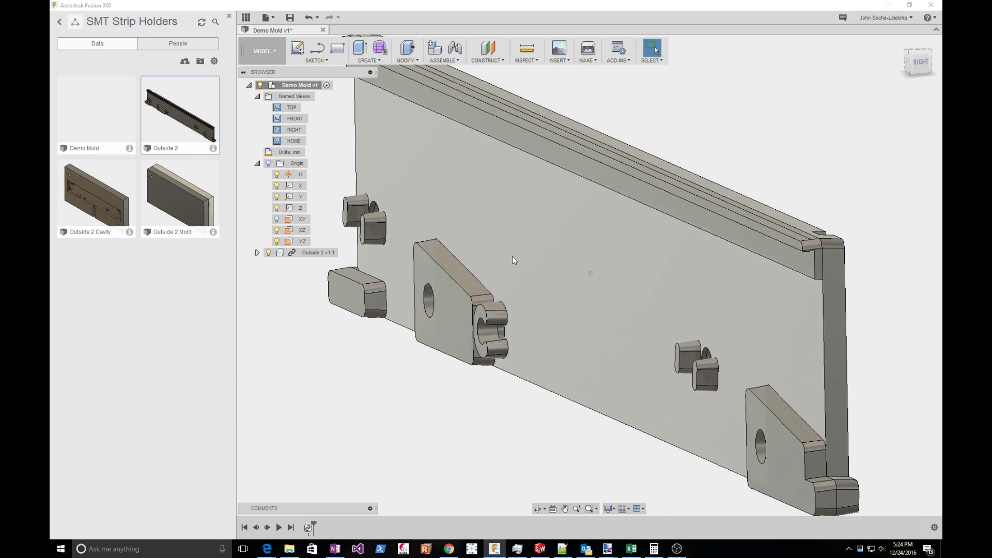
pyautogui.click(269, 163)
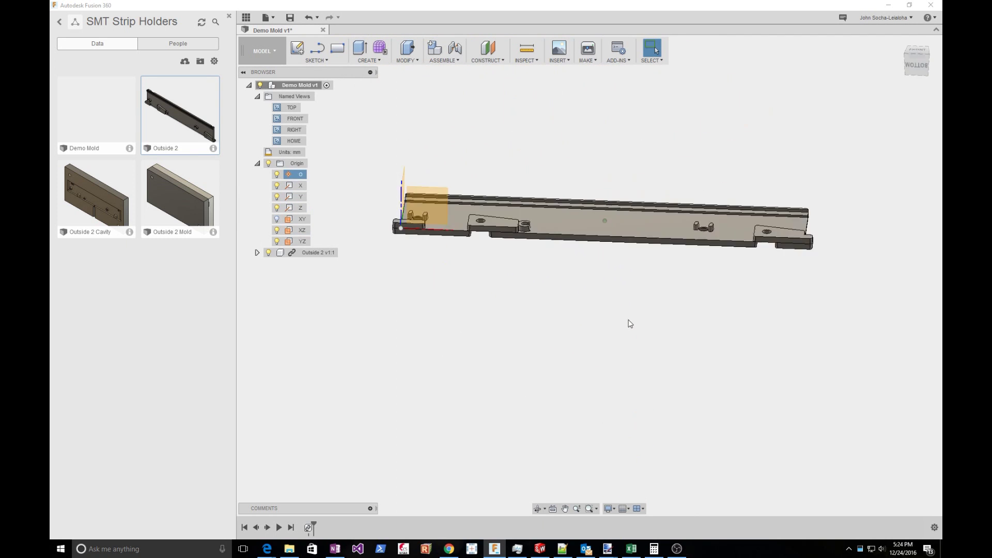
pyautogui.click(257, 163)
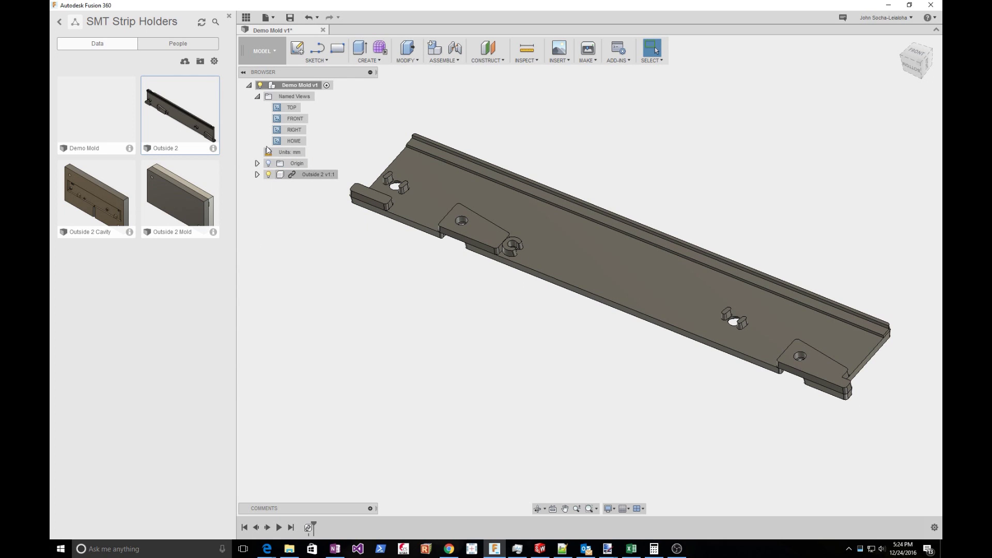
# Collapse the named views and hide the project file list to enlarge the modelling area.
pyautogui.click(257, 97)
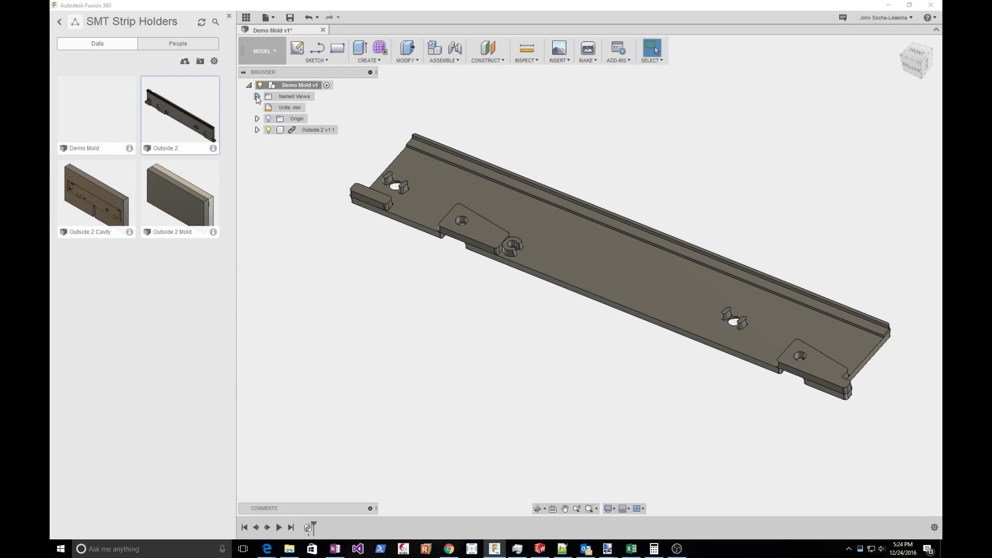
pyautogui.click(228, 15)
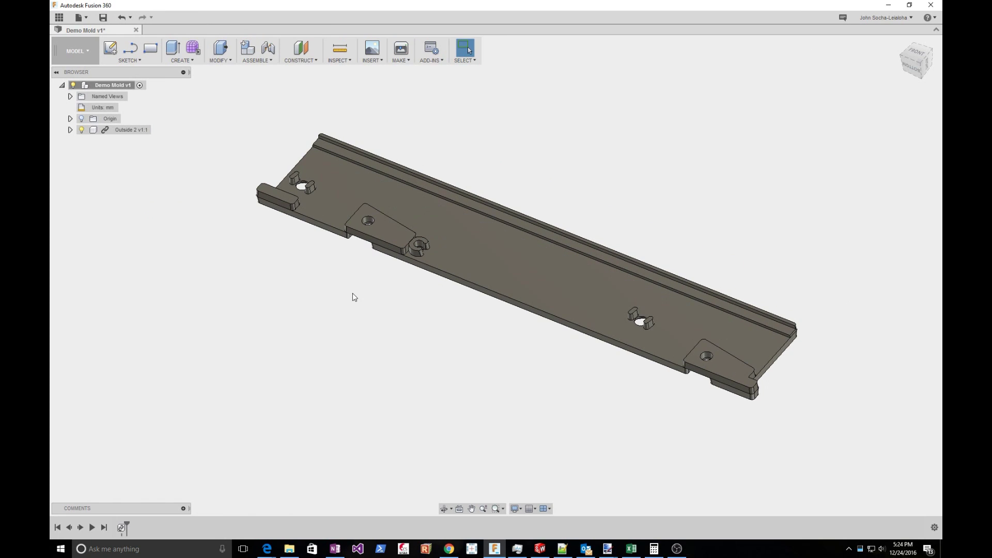
pyautogui.scroll(-1, 380, 300)
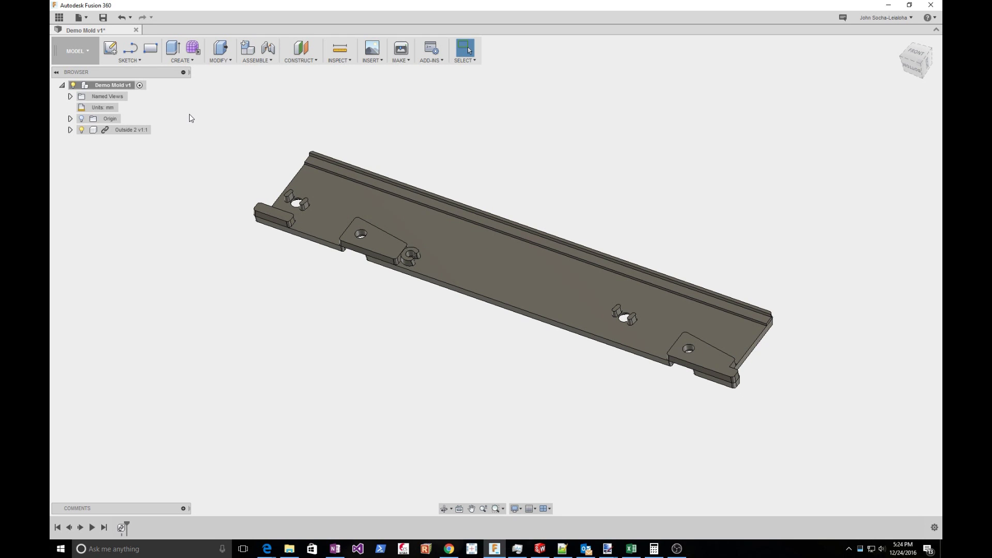
# Turn the origin's XY plane visibility back on so it can be picked as the rectangle's sketch plane.
pyautogui.press('r')
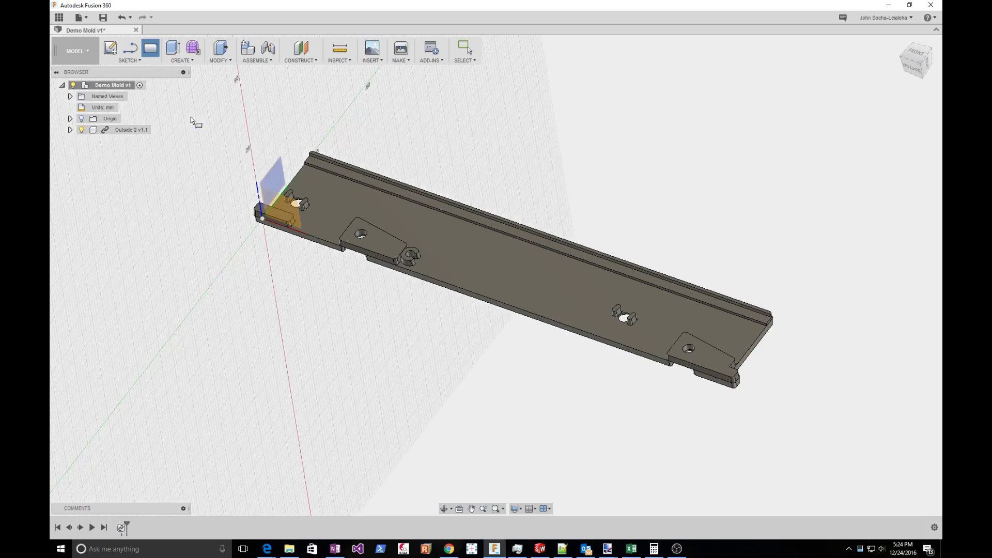
pyautogui.keyDown('shift'); pyautogui.moveTo(315, 214); pyautogui.dragTo(303, 151, button='middle'); pyautogui.keyUp('shift')
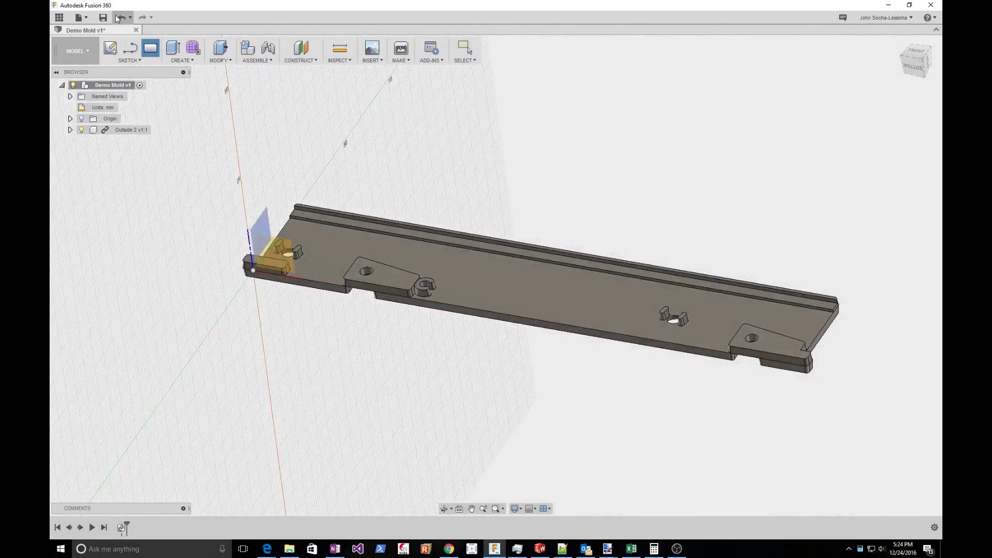
pyautogui.click(70, 119)
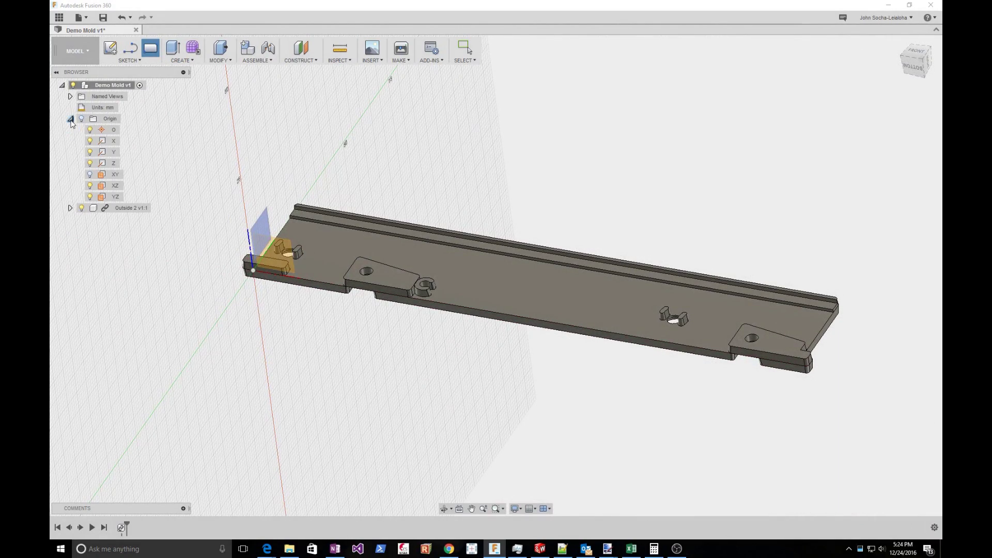
pyautogui.click(90, 176)
pyautogui.click(90, 176)
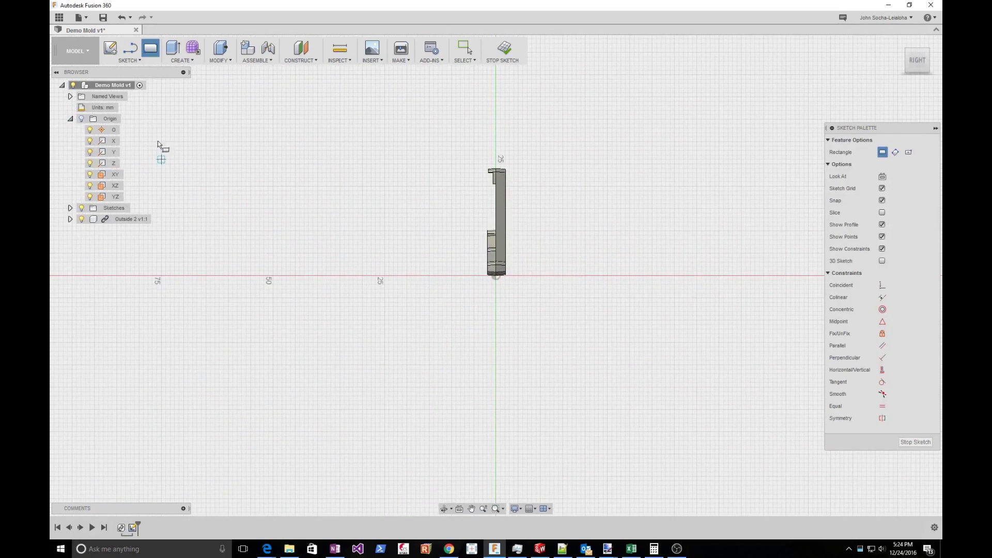
pyautogui.press('Escape')
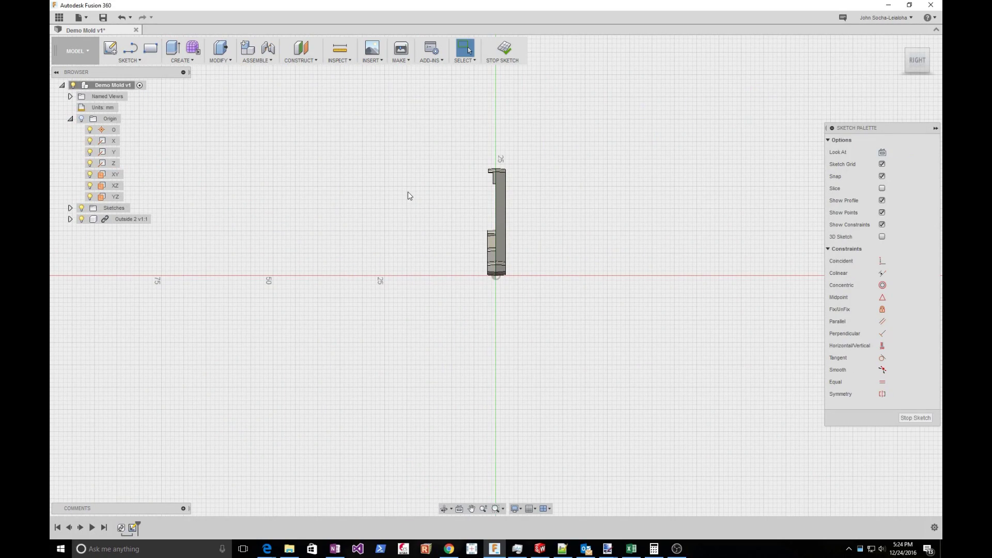
pyautogui.hotkey('ctrl', 'z')
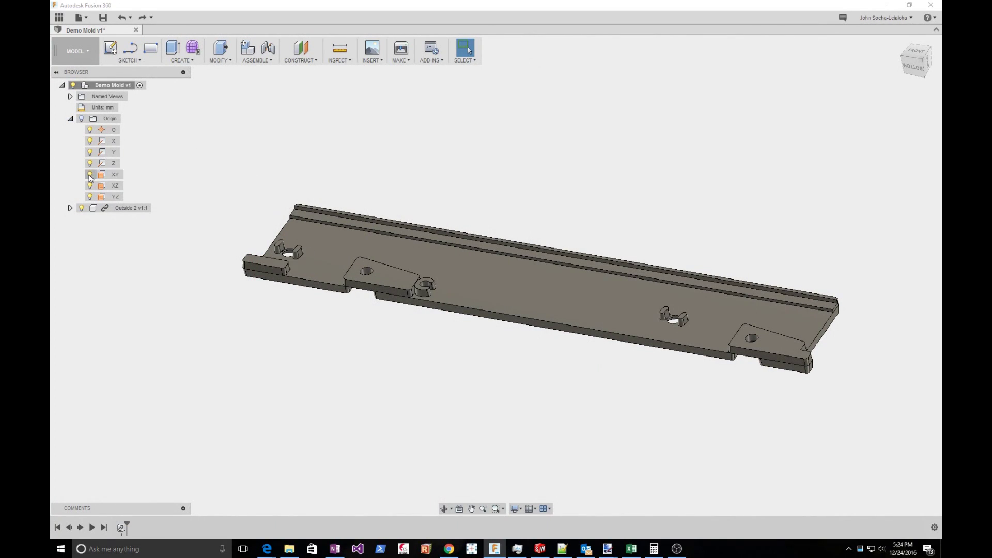
pyautogui.click(71, 118)
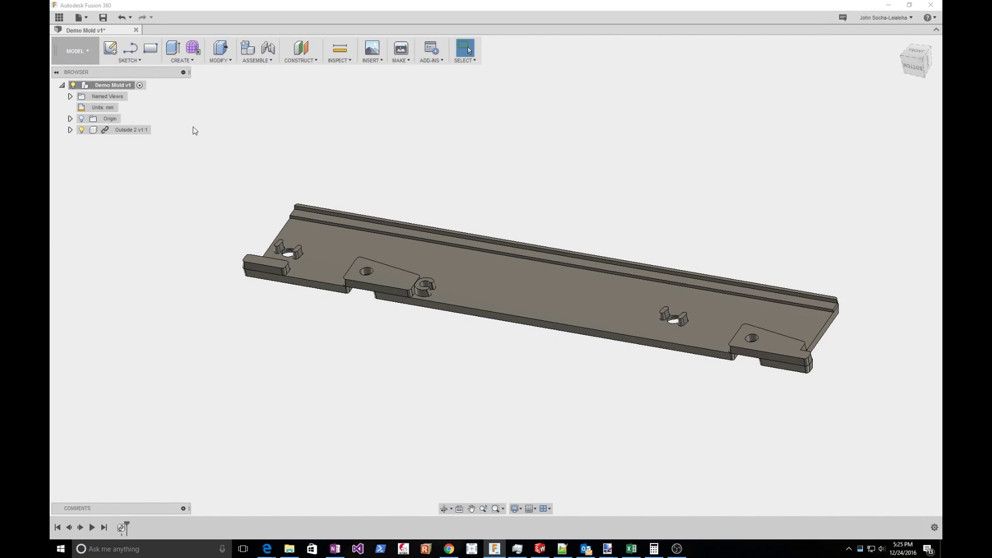
# Sketch a two-point rectangle 3 in high and 5 in wide on the XY plane, starting above the part's upper end corner nearest the origin.
pyautogui.press('r')
pyautogui.click(303, 262)
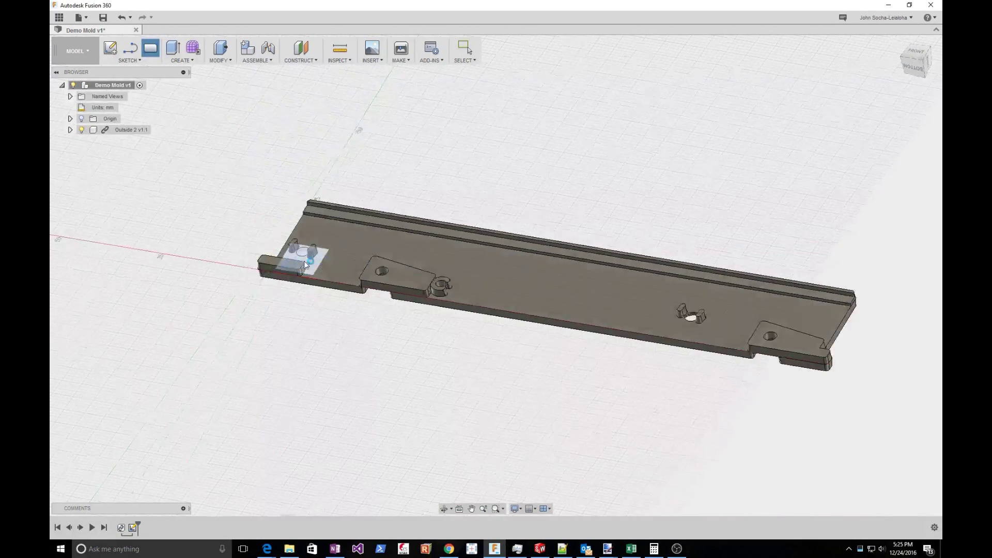
pyautogui.scroll(-4, 177, 199)
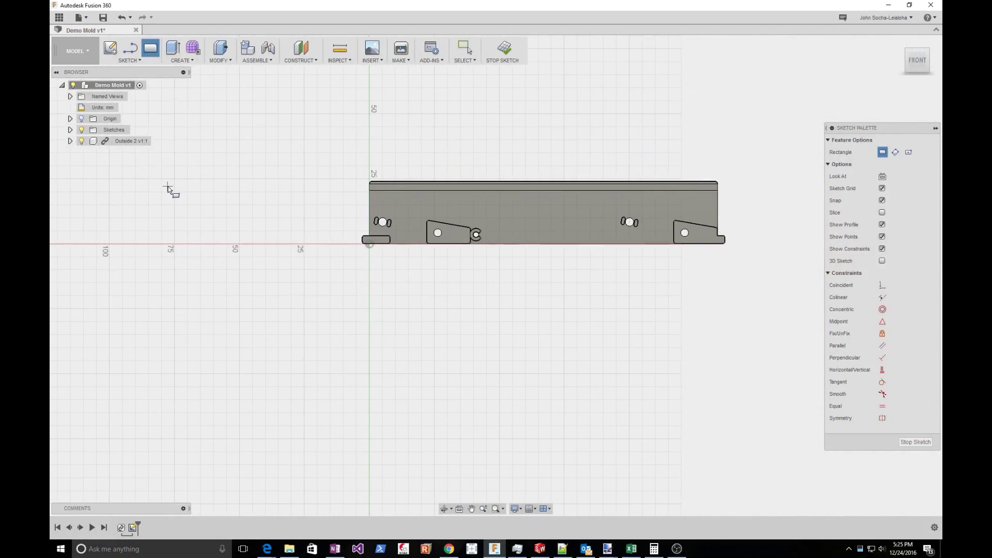
pyautogui.click(321, 130)
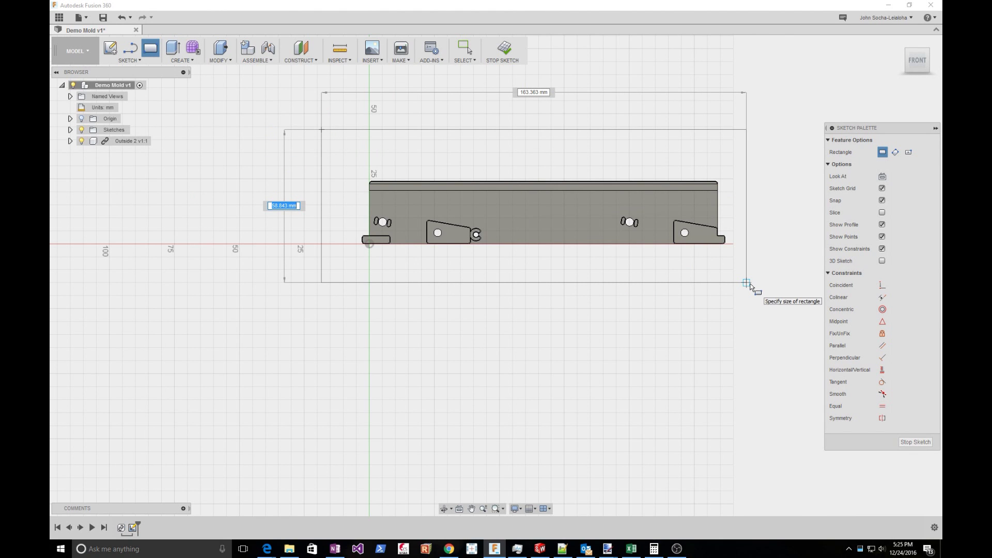
pyautogui.write('3 in')
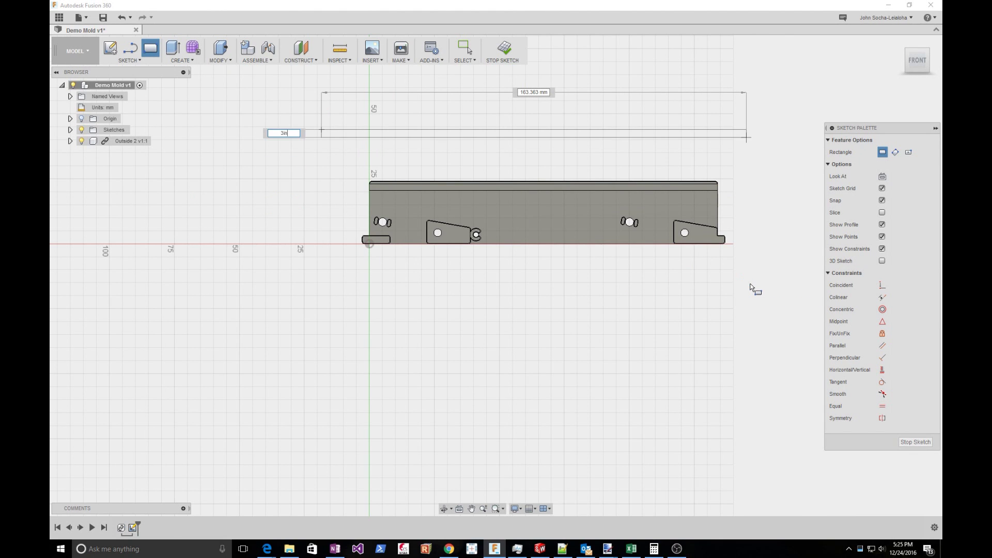
pyautogui.press('Tab')
pyautogui.write('5in')
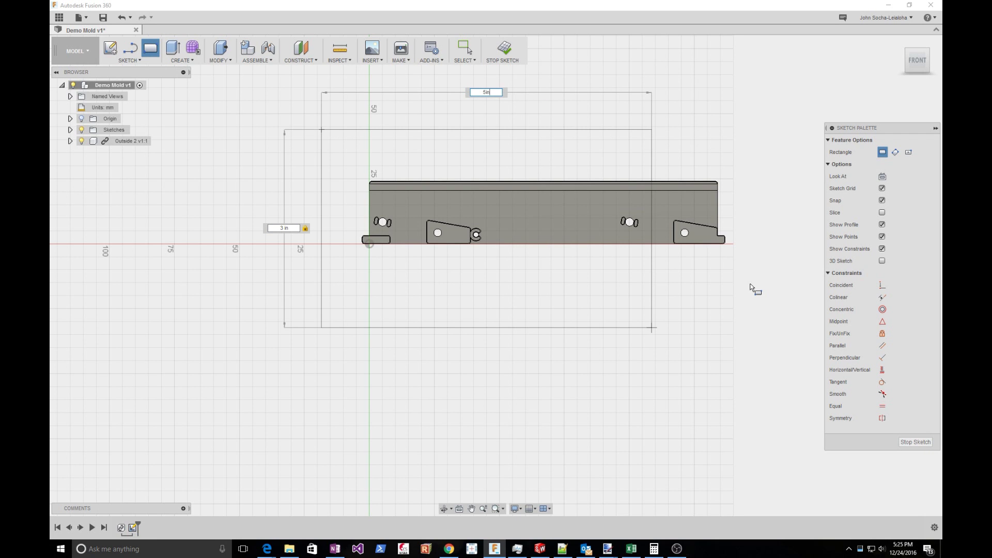
pyautogui.press('Return')
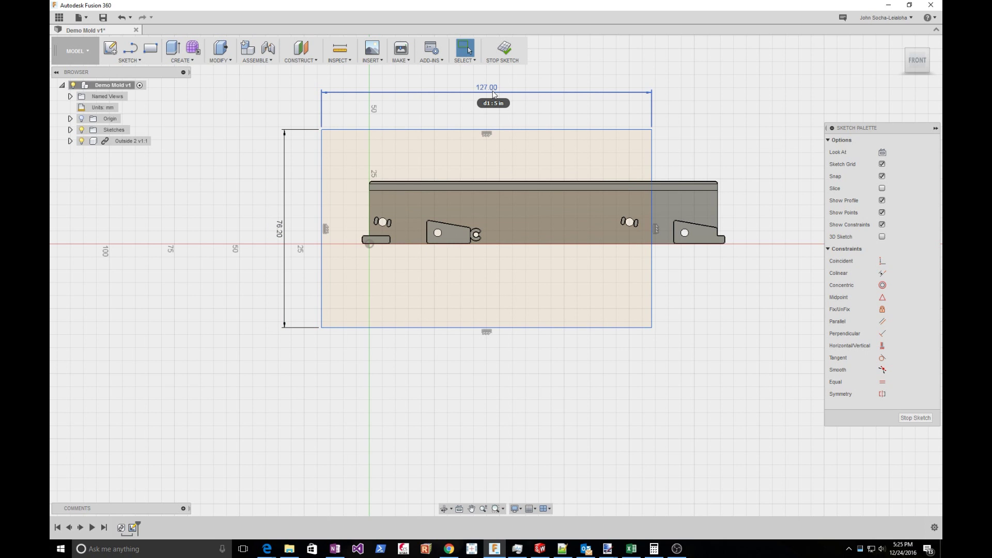
# Change the design's active units to inches.
pyautogui.moveTo(117, 111)
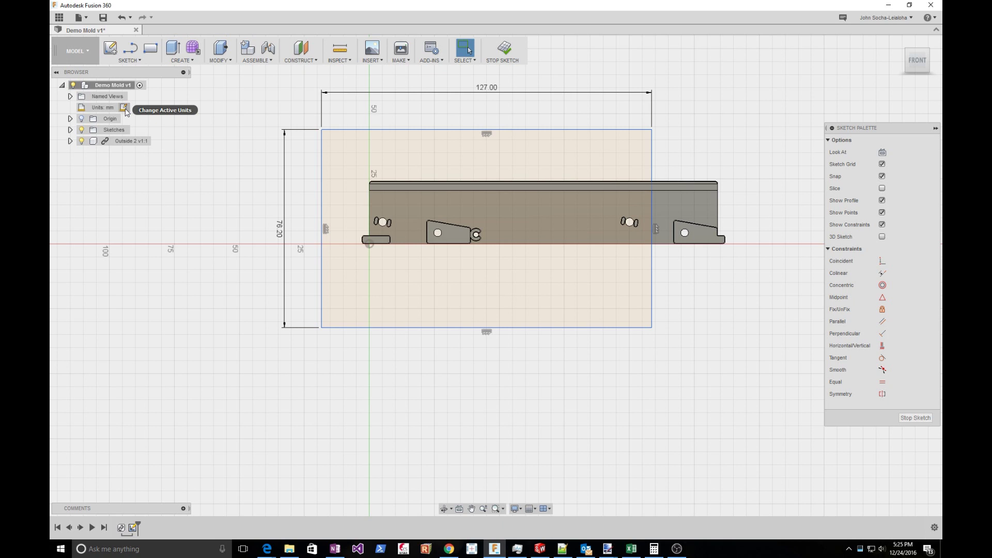
pyautogui.click(124, 108)
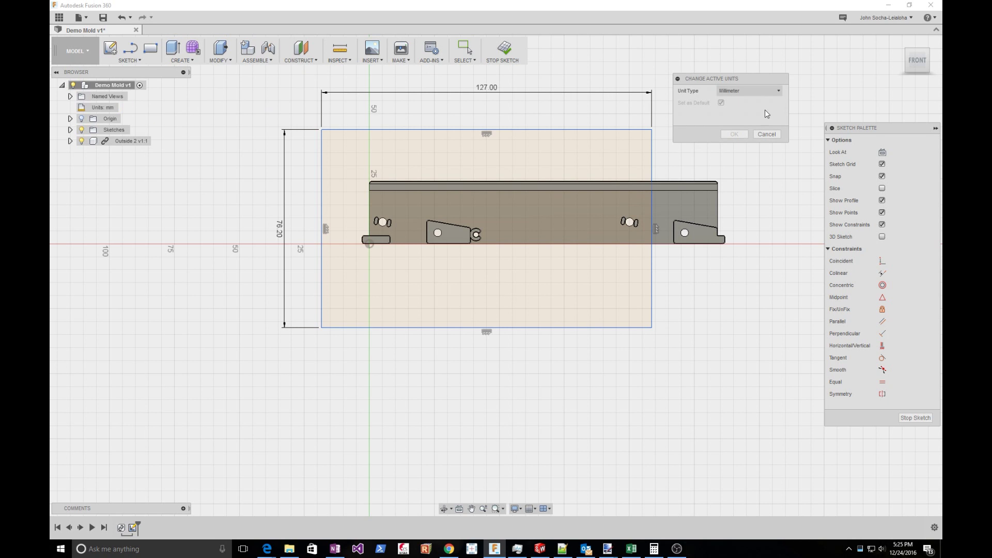
pyautogui.click(752, 92)
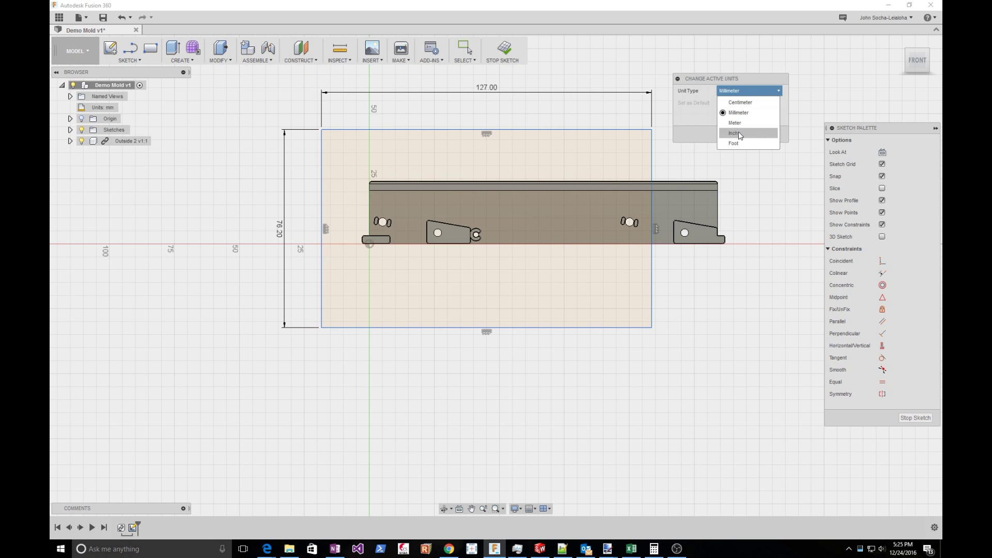
pyautogui.click(740, 134)
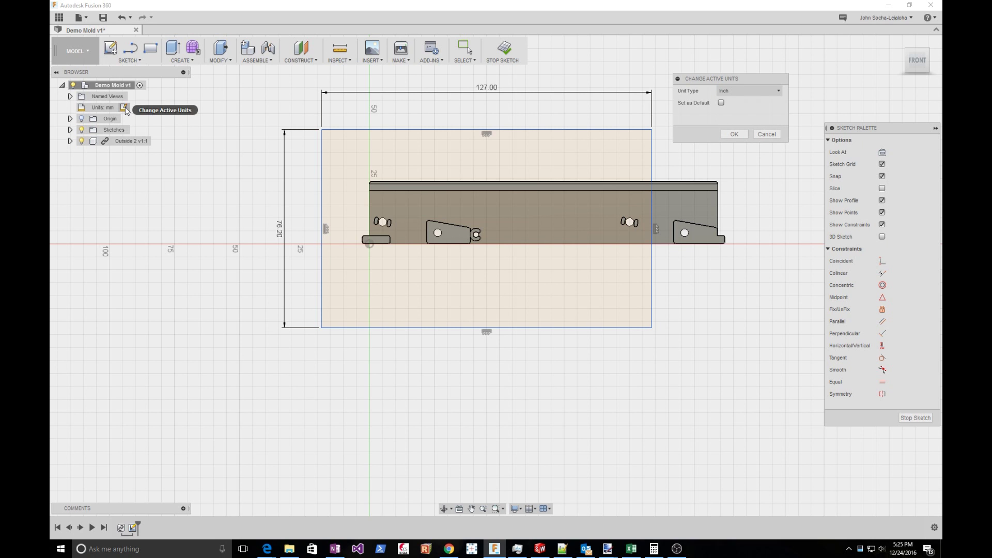
pyautogui.click(734, 134)
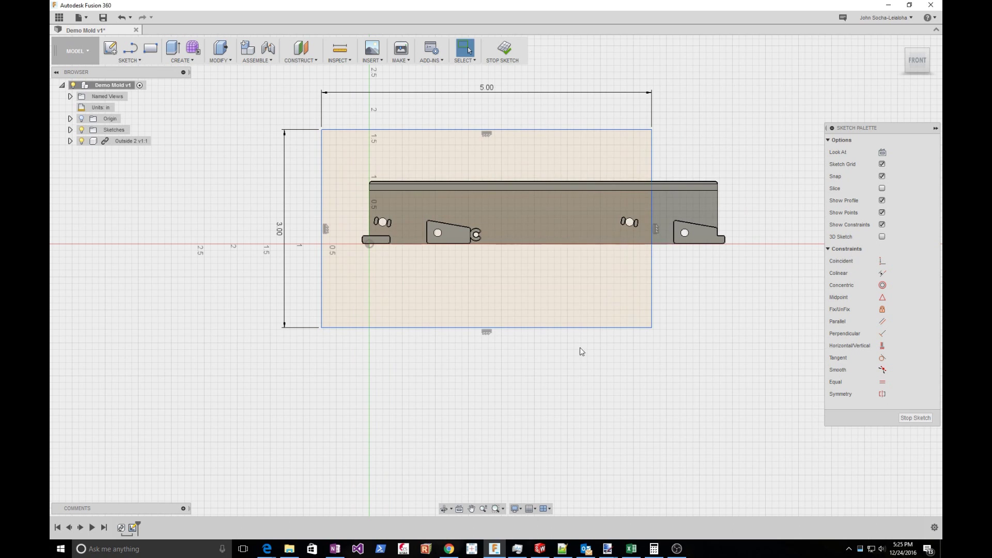
# Set the rectangle's width to 6 in and shift the rectangle so it surrounds the whole part.
pyautogui.doubleClick(491, 88)
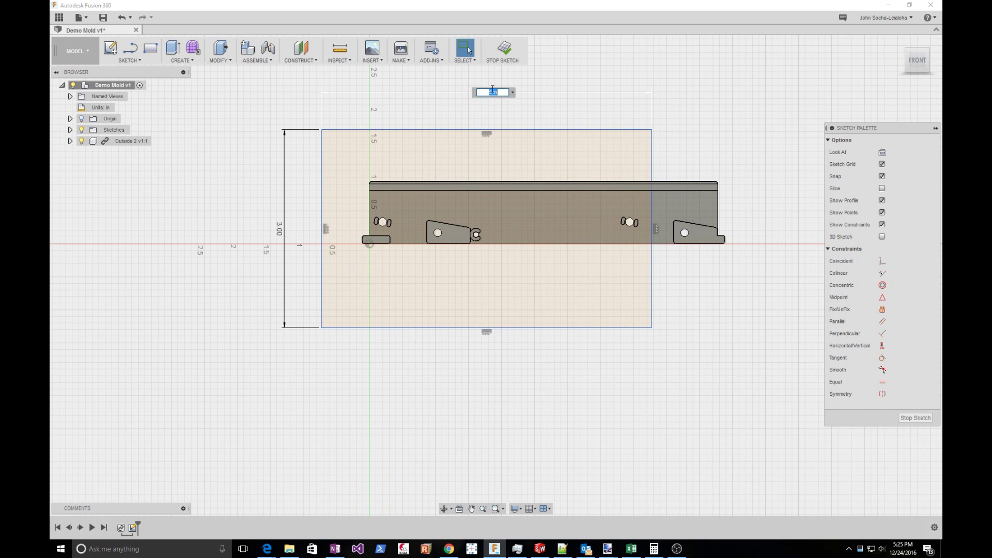
pyautogui.press('Return')
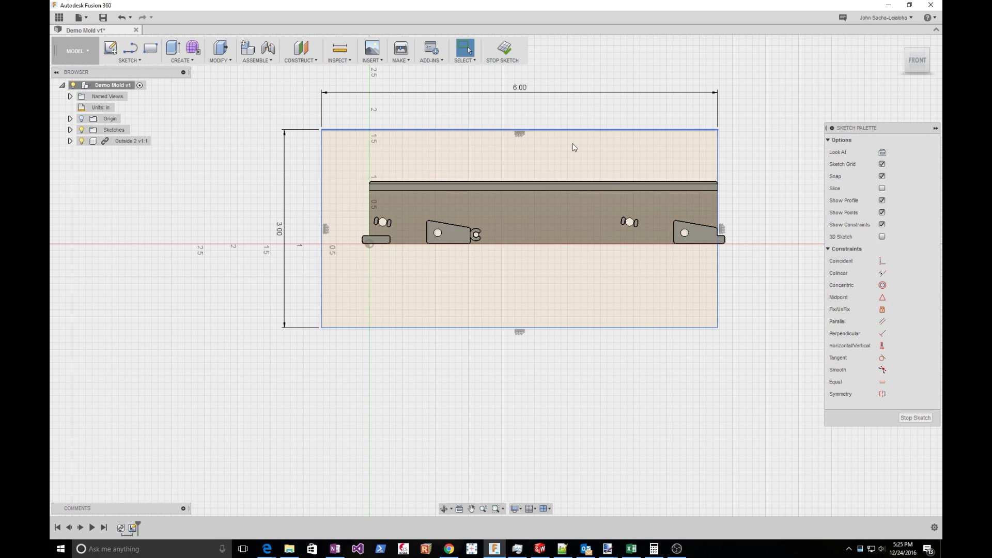
pyautogui.moveTo(575, 132); pyautogui.dragTo(593, 122)
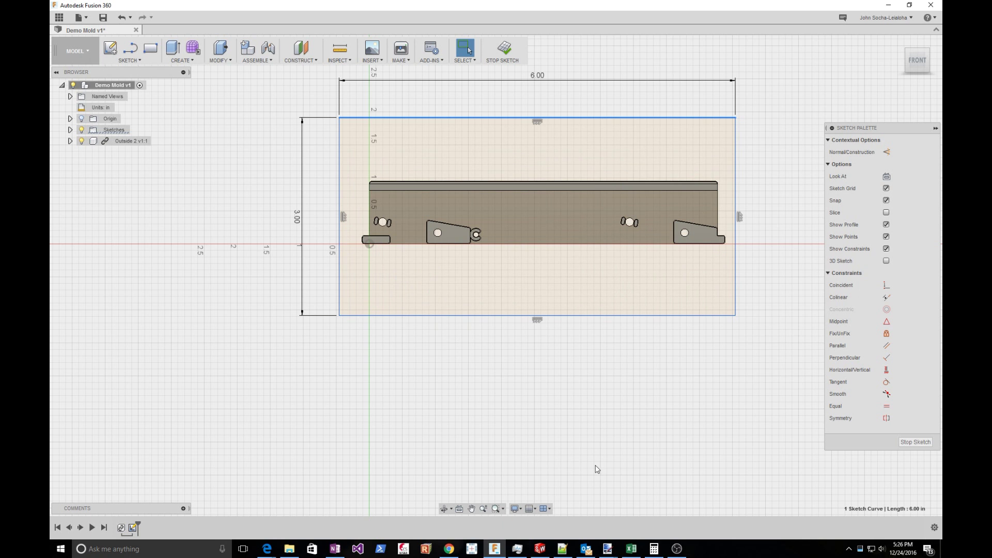
pyautogui.click(647, 412)
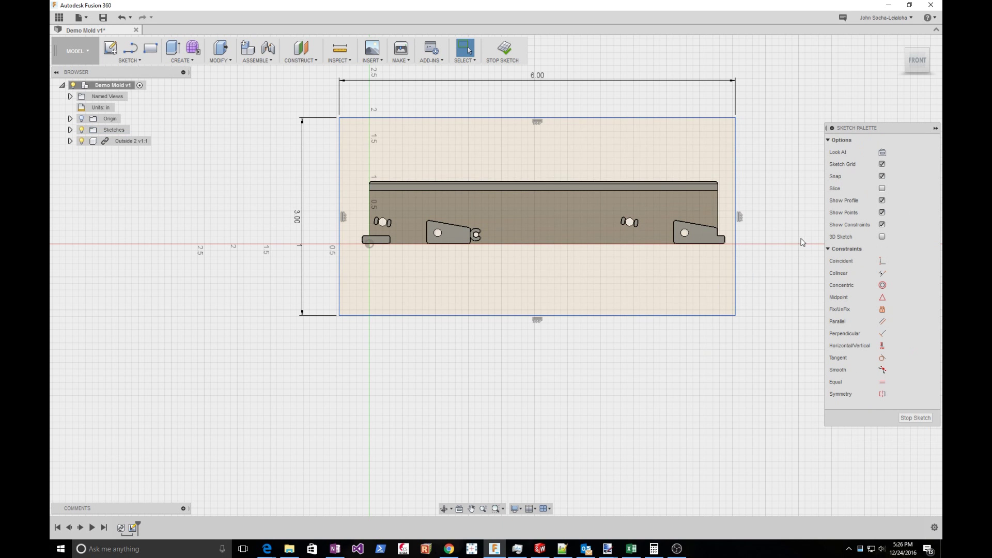
# Sketch a horizontal construction line about 0.16 in long from the midpoint of the part's end tab farthest from the origin to the rectangle's nearest side.
pyautogui.scroll(10, 751, 238)
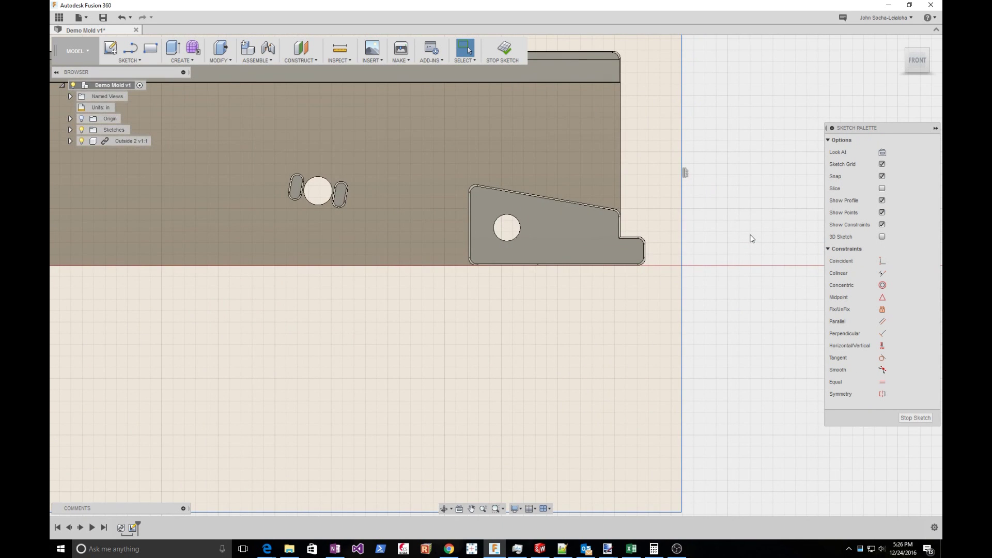
pyautogui.press('l')
pyautogui.scroll(2, 743, 244)
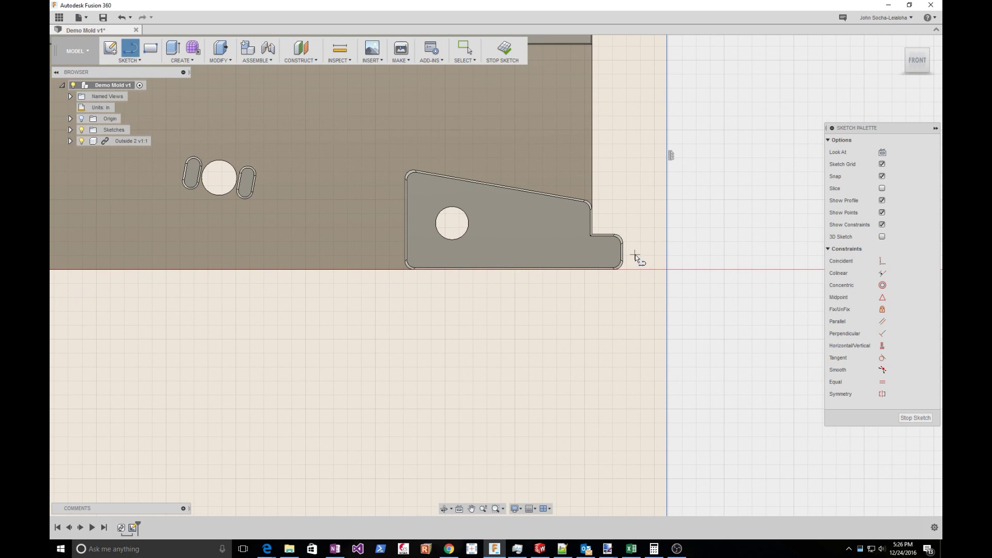
pyautogui.click(622, 252)
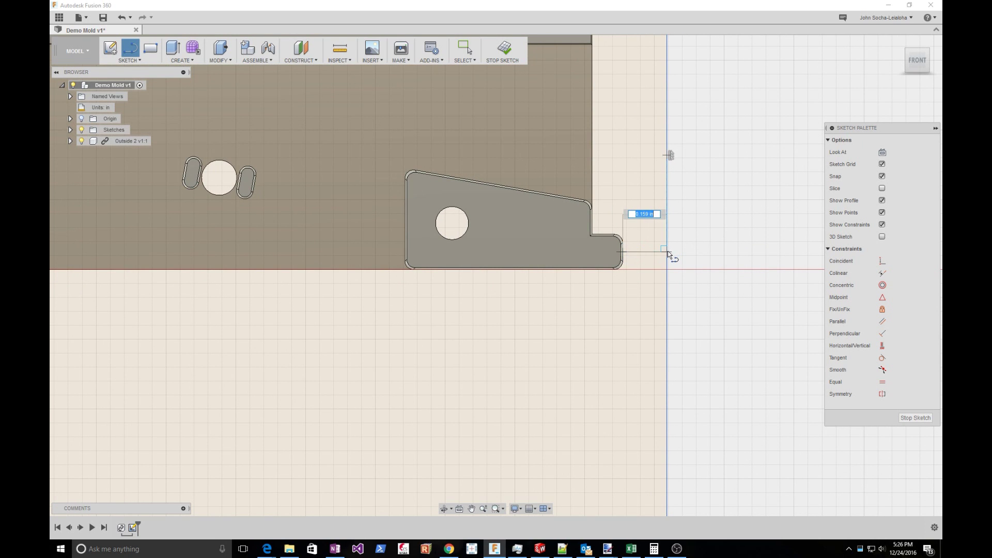
pyautogui.click(666, 252)
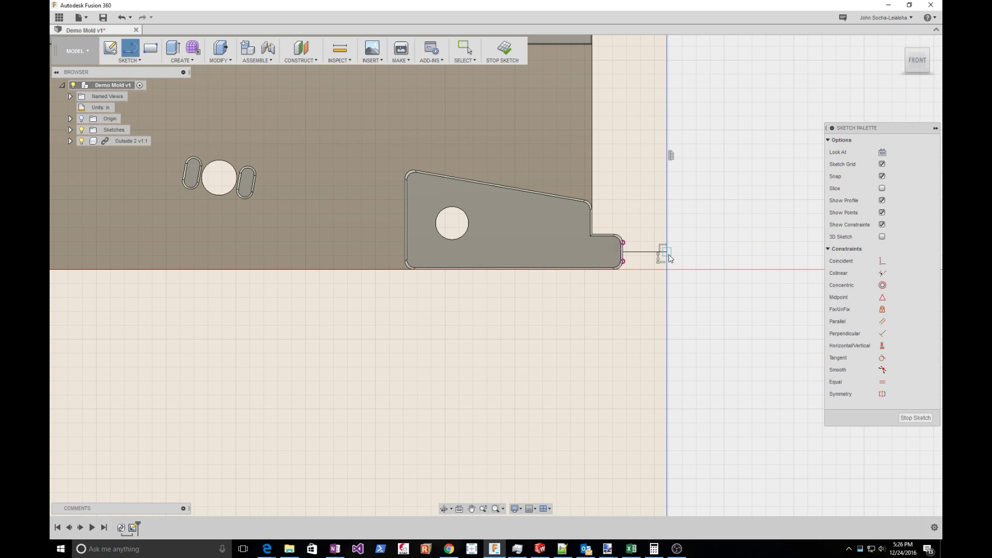
pyautogui.press('Escape')
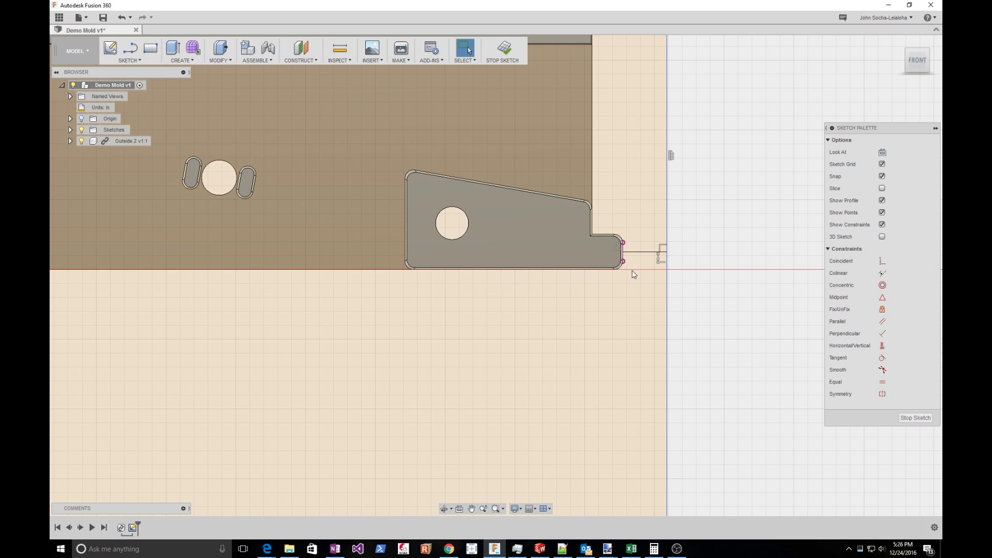
pyautogui.click(640, 251)
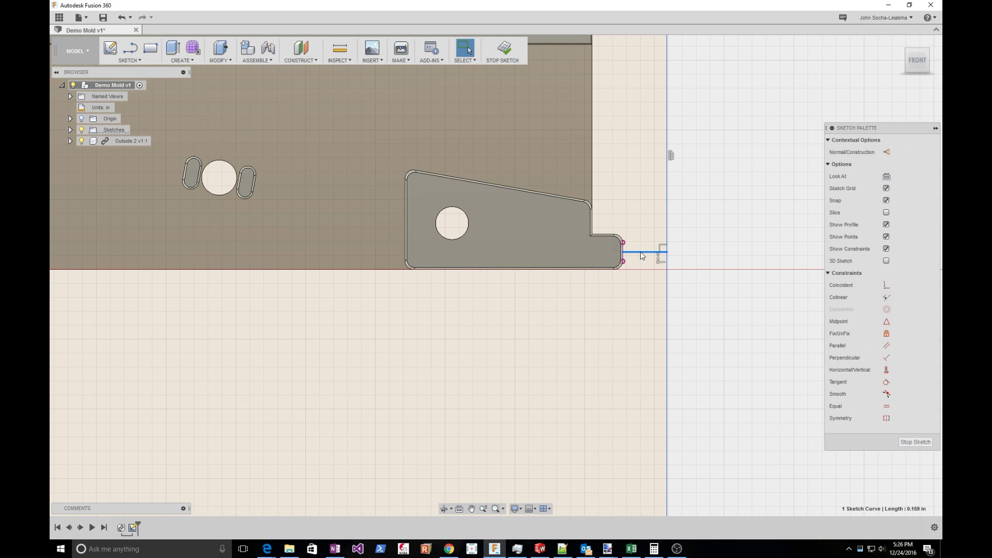
pyautogui.click(886, 152)
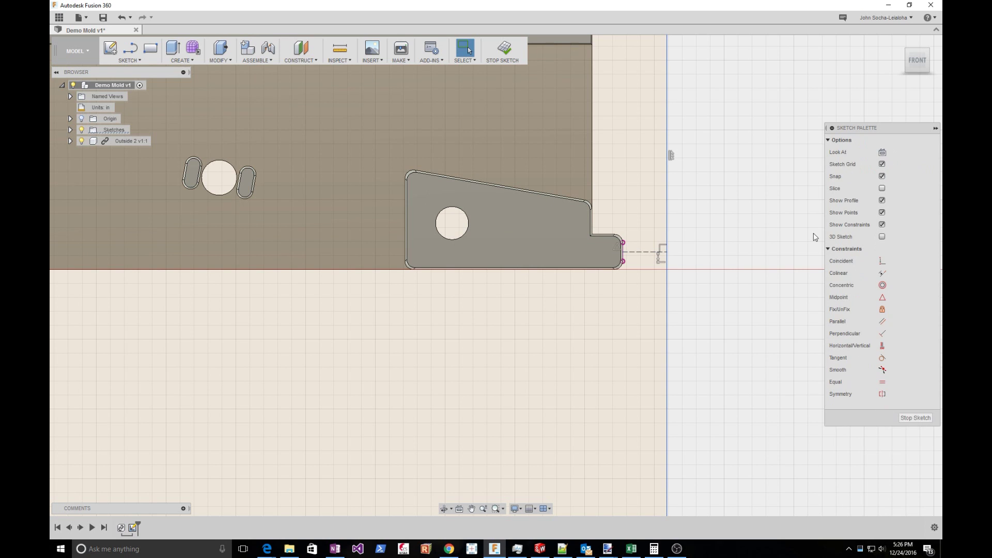
# Sketch a matching horizontal construction line about 0.35 in long from the midpoint of the origin-end foot to the rectangle's nearest side.
pyautogui.scroll(-5, 755, 327)
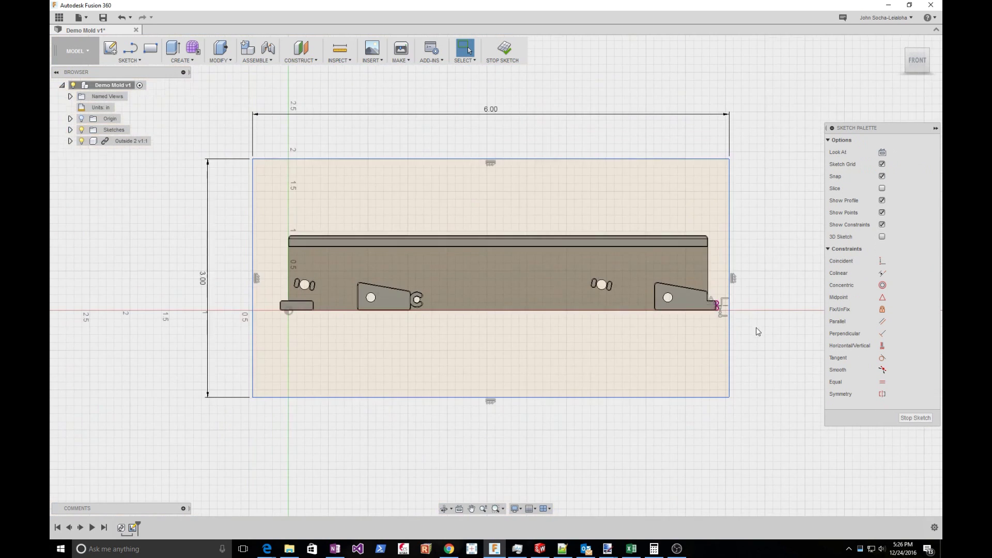
pyautogui.scroll(5, 259, 302)
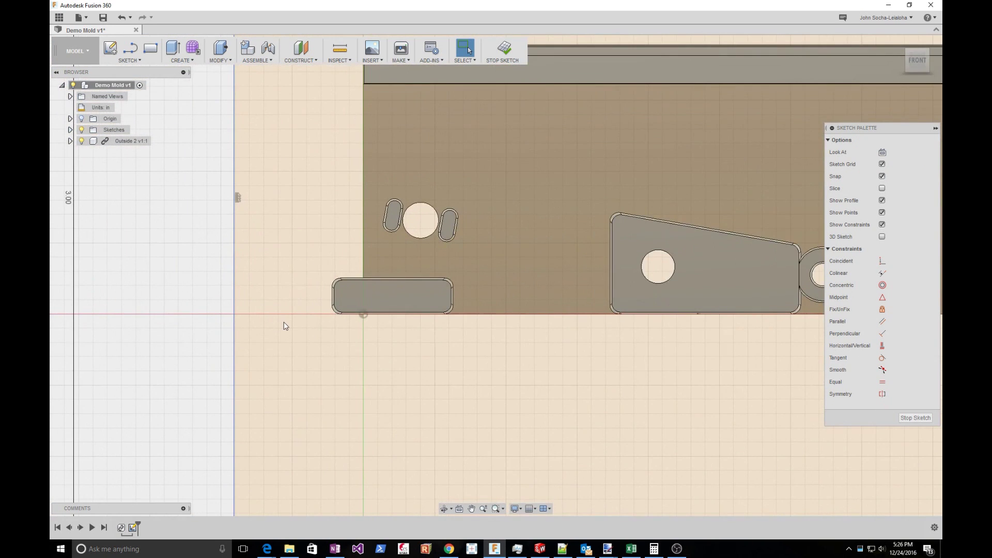
pyautogui.press('l')
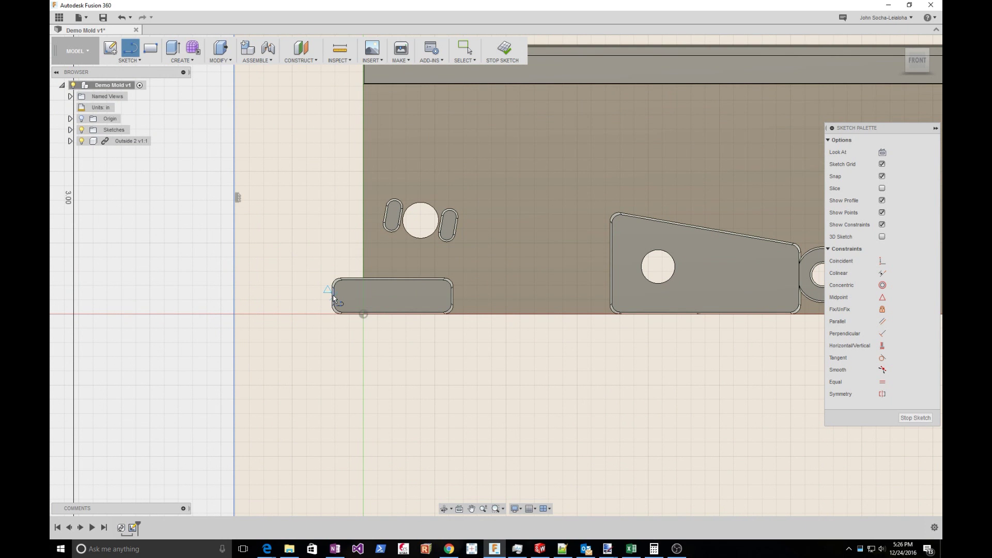
pyautogui.click(333, 296)
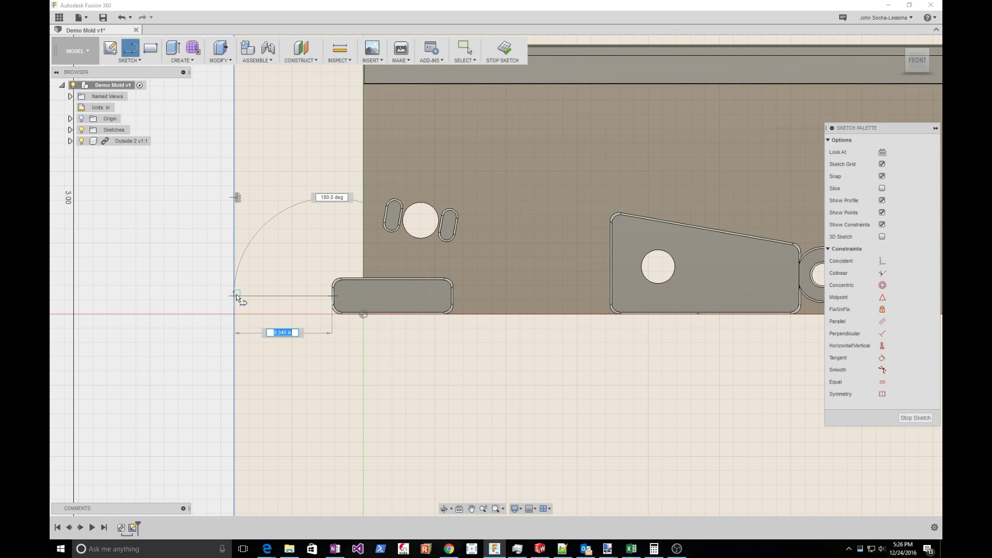
pyautogui.click(235, 296)
pyautogui.press('Escape')
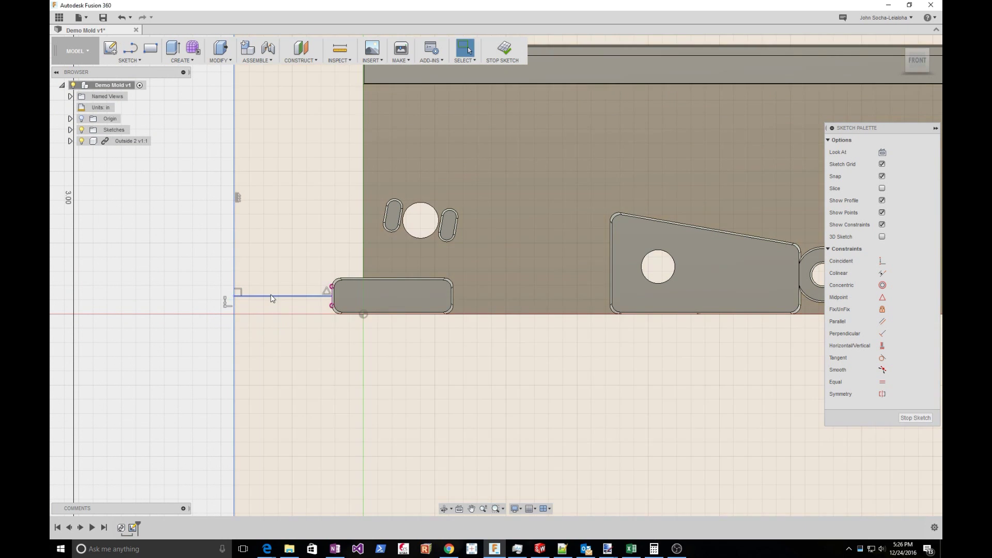
pyautogui.click(272, 296)
pyautogui.click(268, 290)
# Apply an Equal constraint to the two horizontal construction lines to centre the rectangle lengthwise on the part.
pyautogui.scroll(-5, 268, 290)
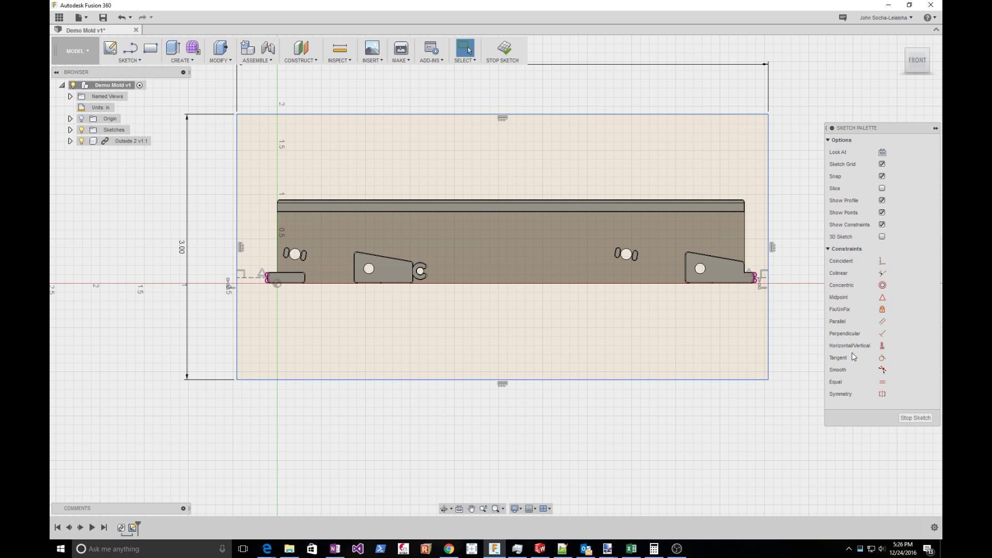
pyautogui.click(883, 382)
pyautogui.scroll(5, 753, 282)
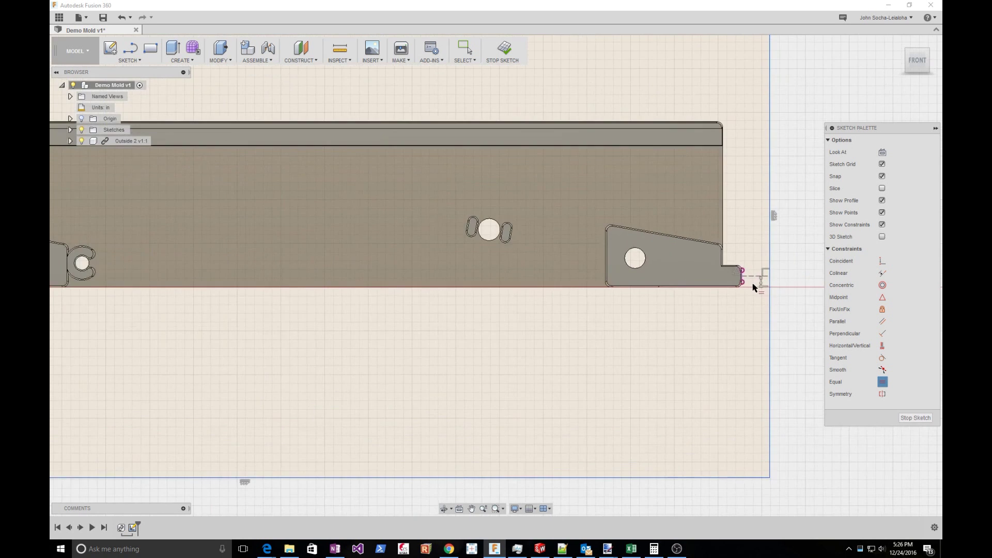
pyautogui.click(754, 273)
pyautogui.scroll(-5, 752, 281)
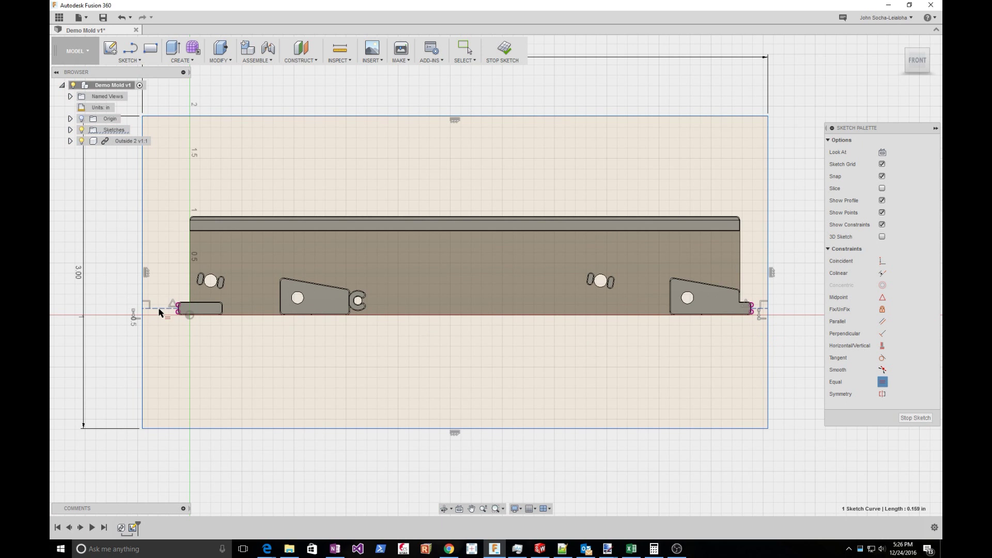
pyautogui.click(160, 312)
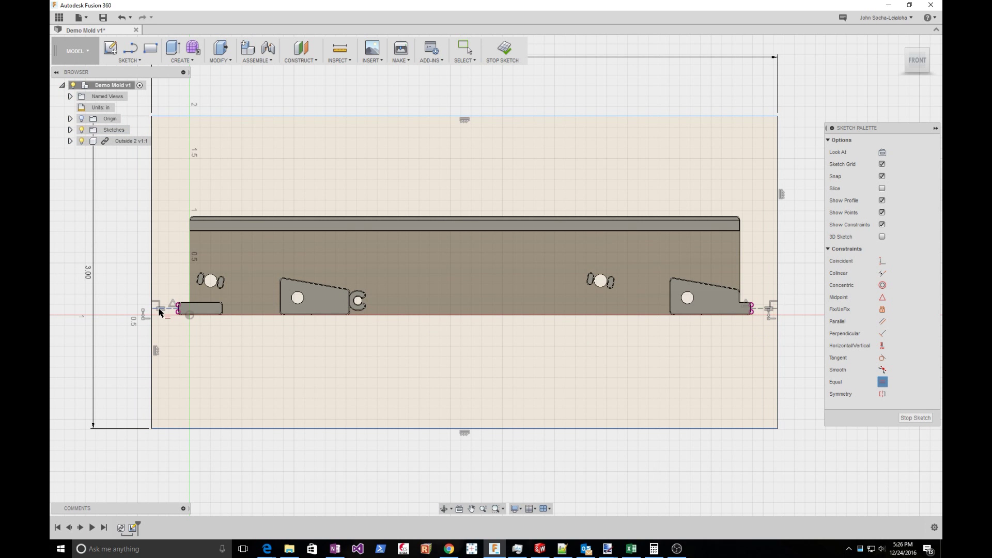
pyautogui.scroll(-2, 160, 311)
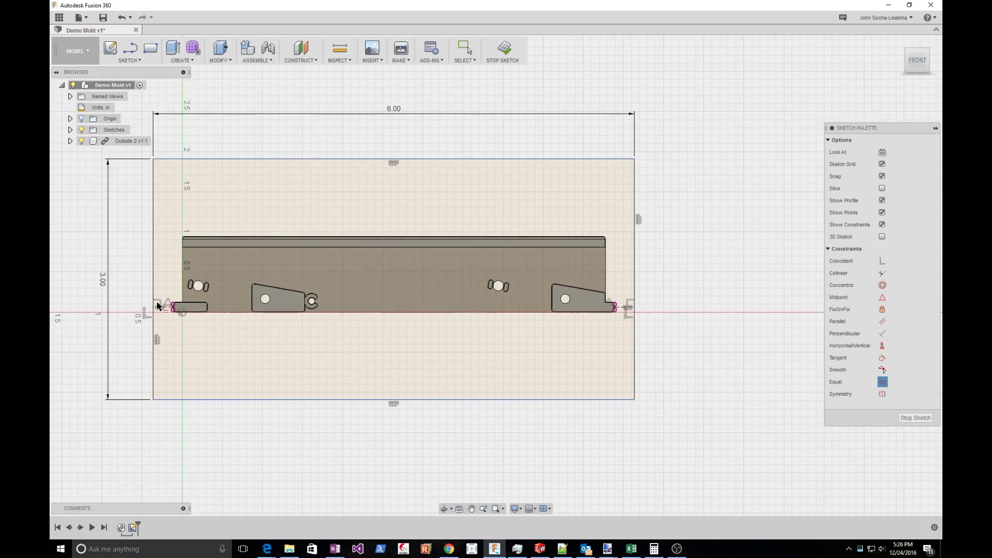
pyautogui.press('Escape')
# Move the rectangle vertically so the part sits roughly in the middle of its height.
pyautogui.moveTo(309, 159)
pyautogui.mouseDown()
pyautogui.moveTo(318, 168)
pyautogui.moveTo(318, 159)
pyautogui.moveTo(371, 163)
pyautogui.moveTo(308, 159)
pyautogui.moveTo(393, 198)
pyautogui.mouseUp()
pyautogui.hotkey('ctrl', 'z')
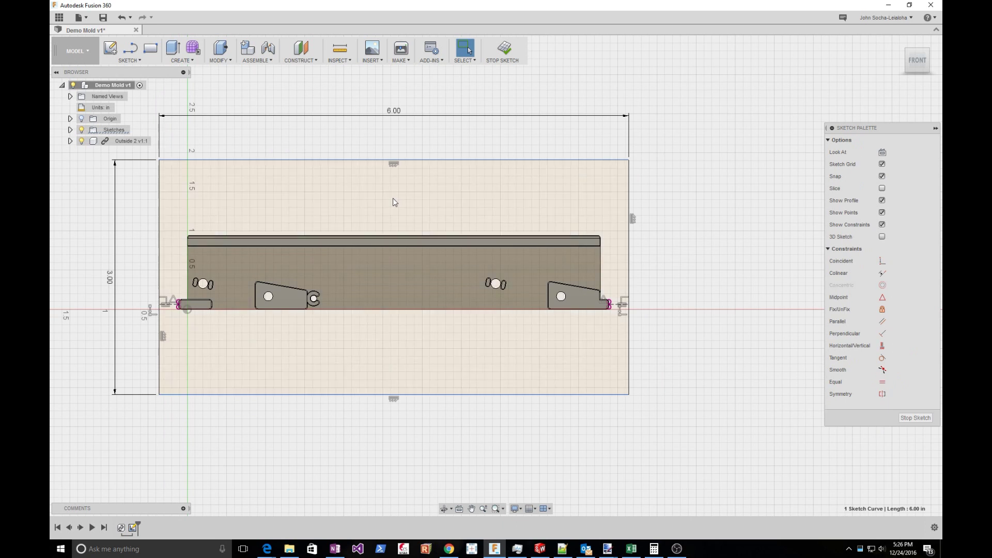
pyautogui.moveTo(332, 164)
pyautogui.mouseDown()
pyautogui.moveTo(317, 223)
pyautogui.moveTo(349, 458)
pyautogui.mouseUp()
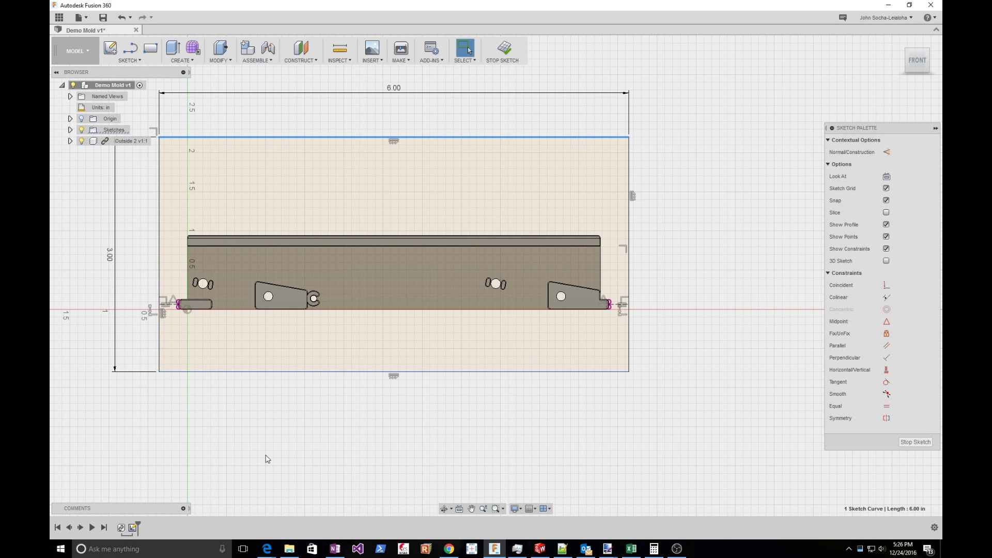
pyautogui.press('Escape')
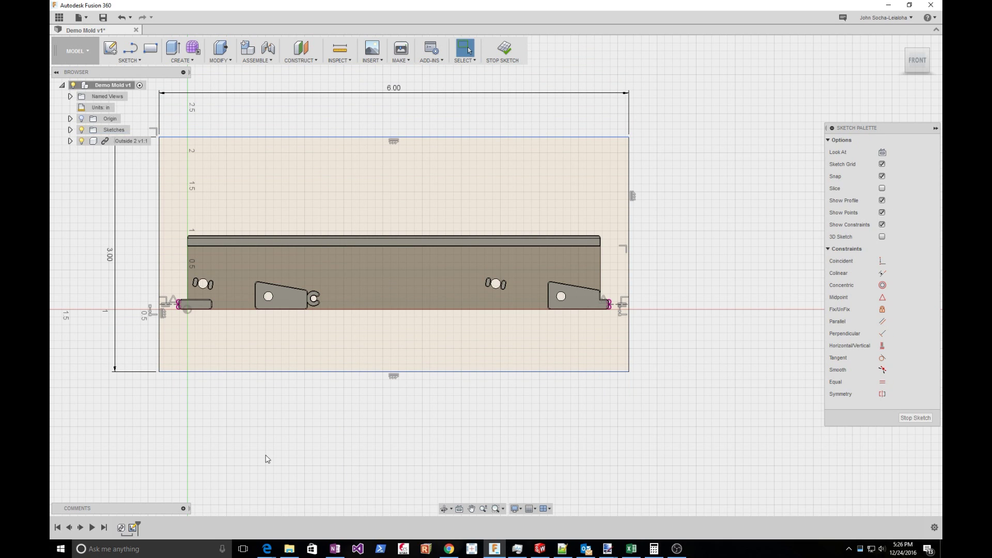
# Sketch a vertical construction line from the midpoint of the rectangle's upper edge down to the part's top edge.
pyautogui.press('l')
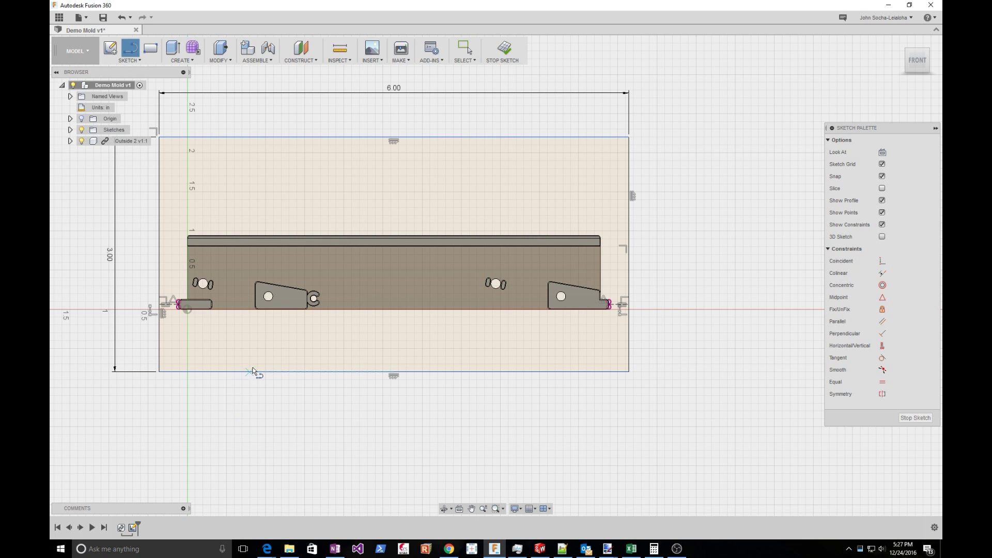
pyautogui.click(392, 138)
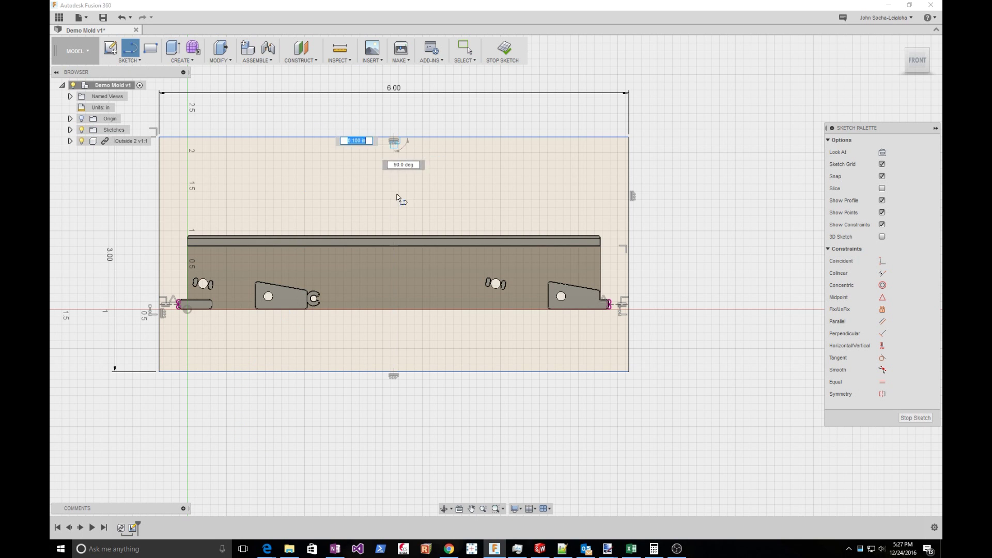
pyautogui.scroll(3, 390, 221)
pyautogui.scroll(4, 392, 243)
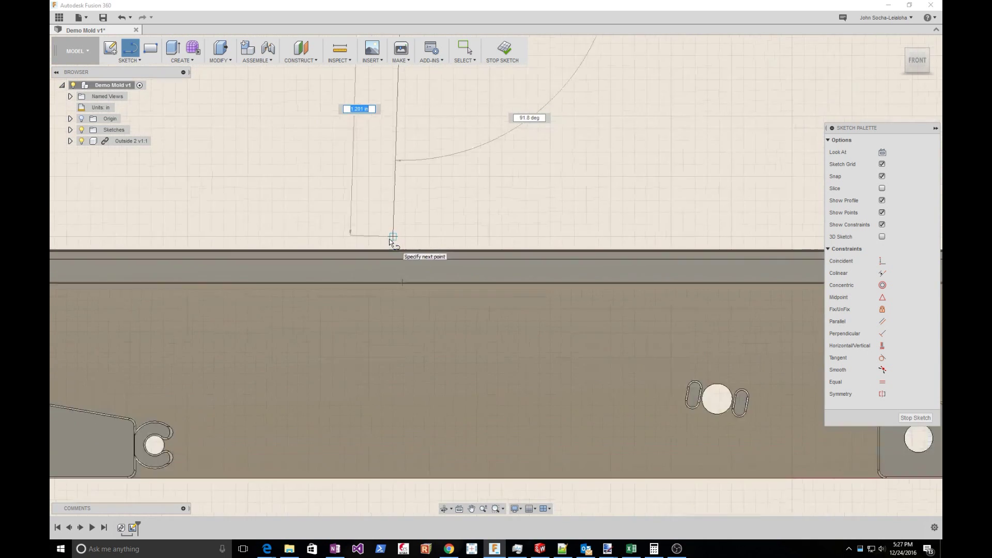
pyautogui.click(415, 259)
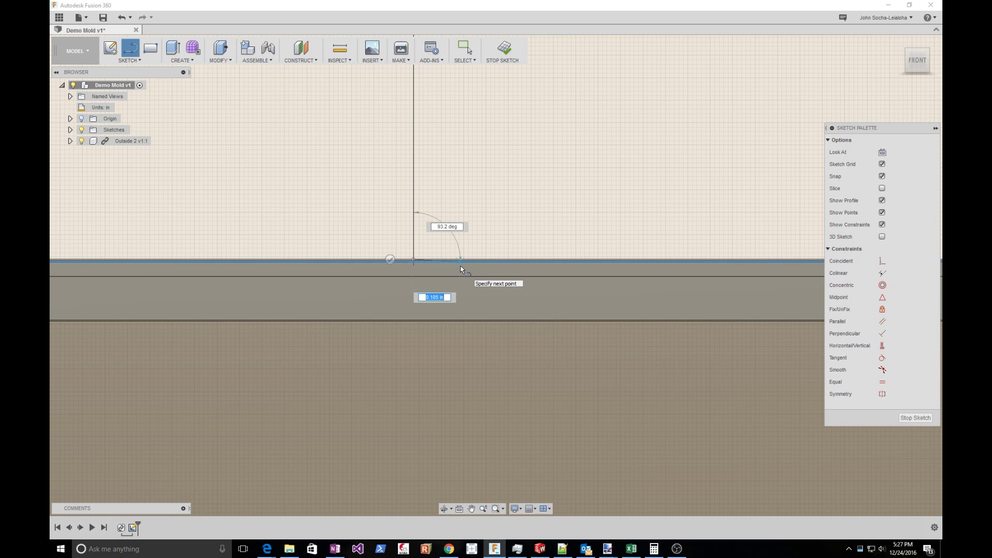
pyautogui.press('Escape')
pyautogui.click(413, 172)
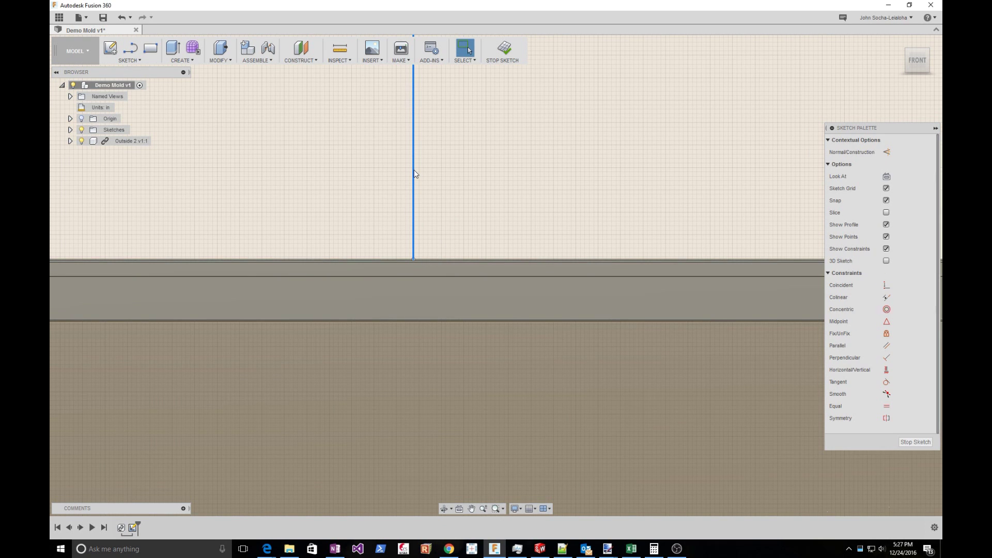
pyautogui.press('x')
# Sketch a vertical construction line from the midpoint of the rectangle's lower edge up to the part's bottom edge.
pyautogui.scroll(-1, 416, 173)
pyautogui.scroll(-3, 416, 174)
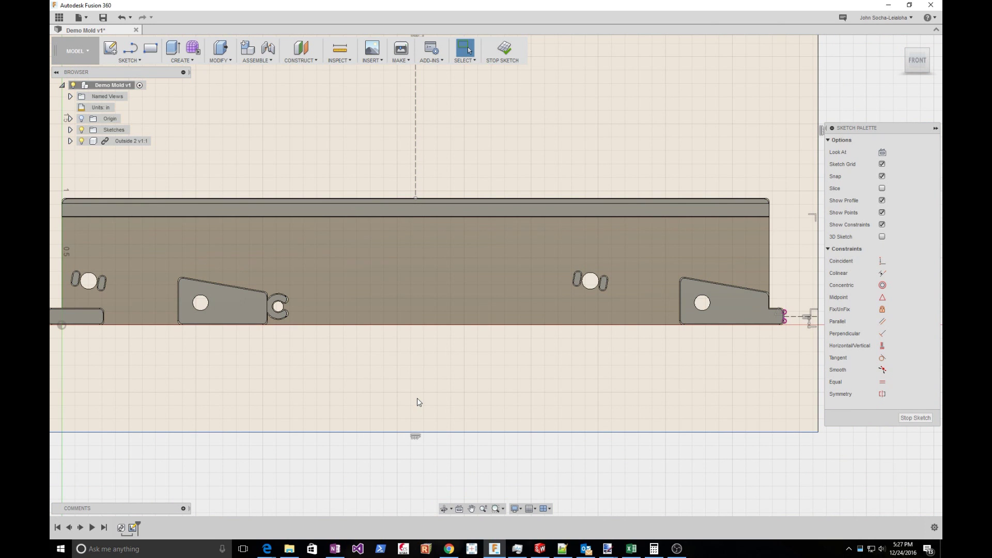
pyautogui.press('l')
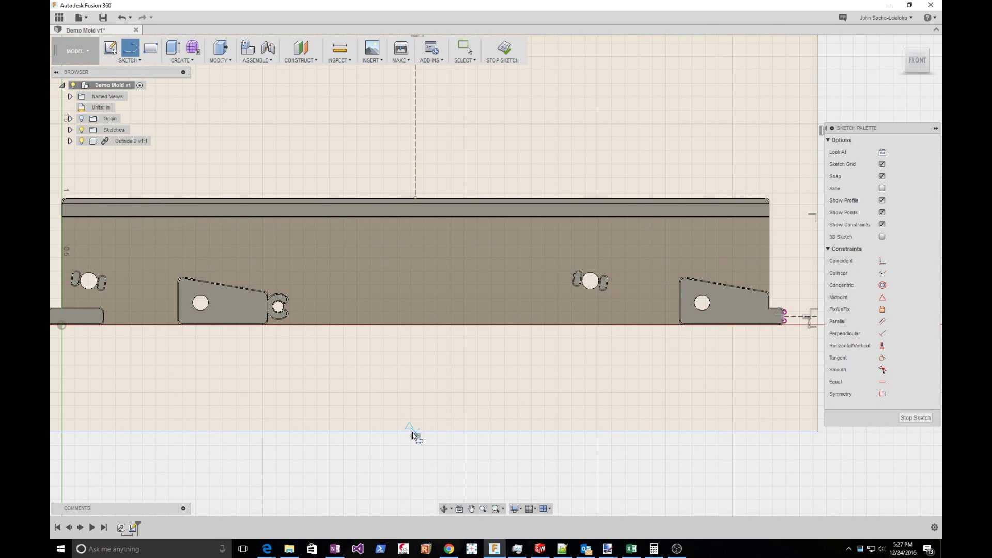
pyautogui.click(414, 427)
pyautogui.scroll(4, 418, 392)
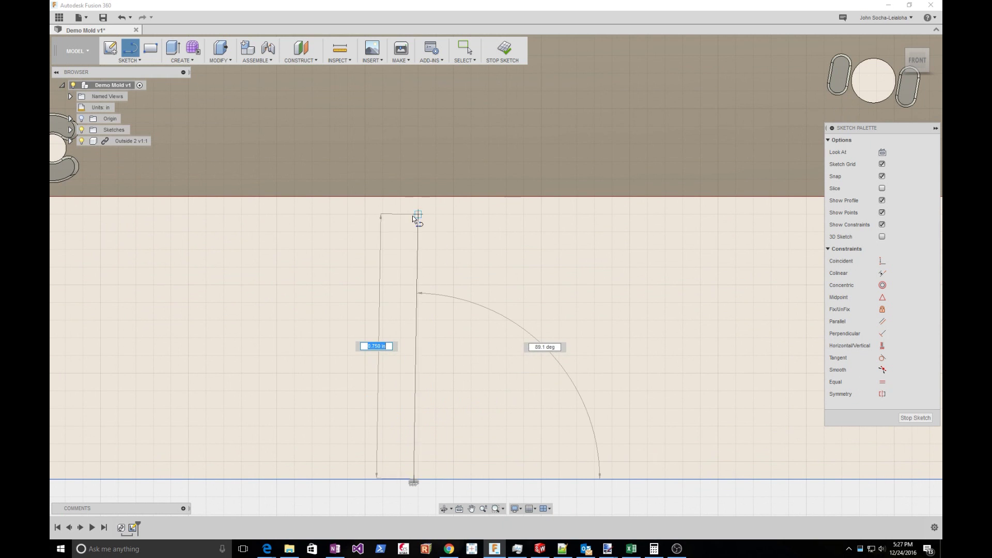
pyautogui.scroll(2, 414, 209)
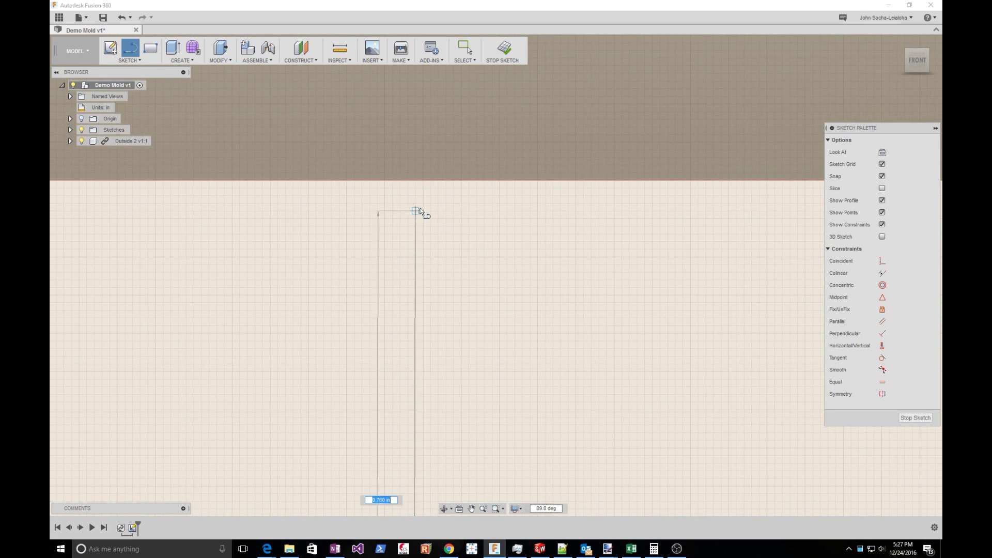
pyautogui.click(414, 181)
pyautogui.scroll(-2, 411, 201)
pyautogui.press('Escape')
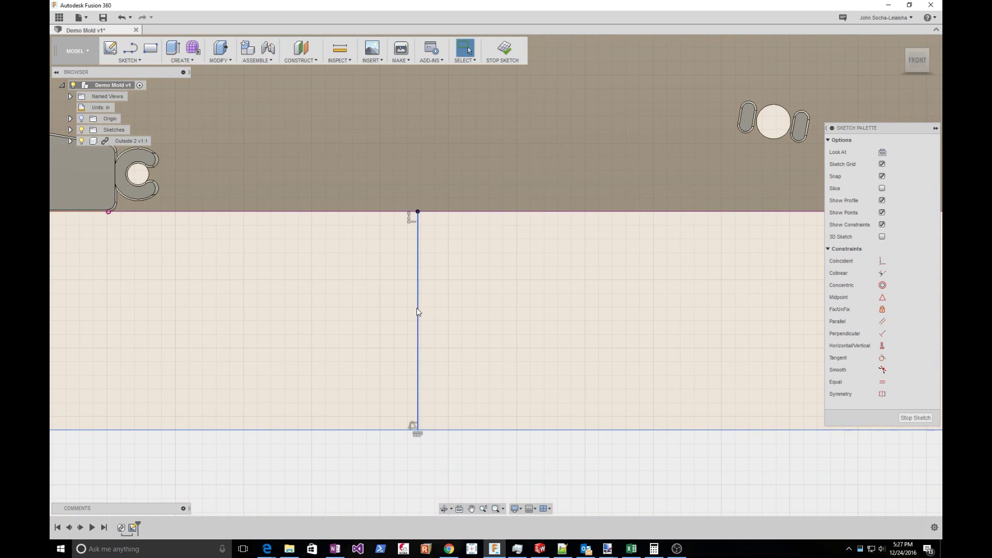
pyautogui.click(416, 312)
pyautogui.press('x')
pyautogui.press('Escape')
pyautogui.scroll(-3, 438, 348)
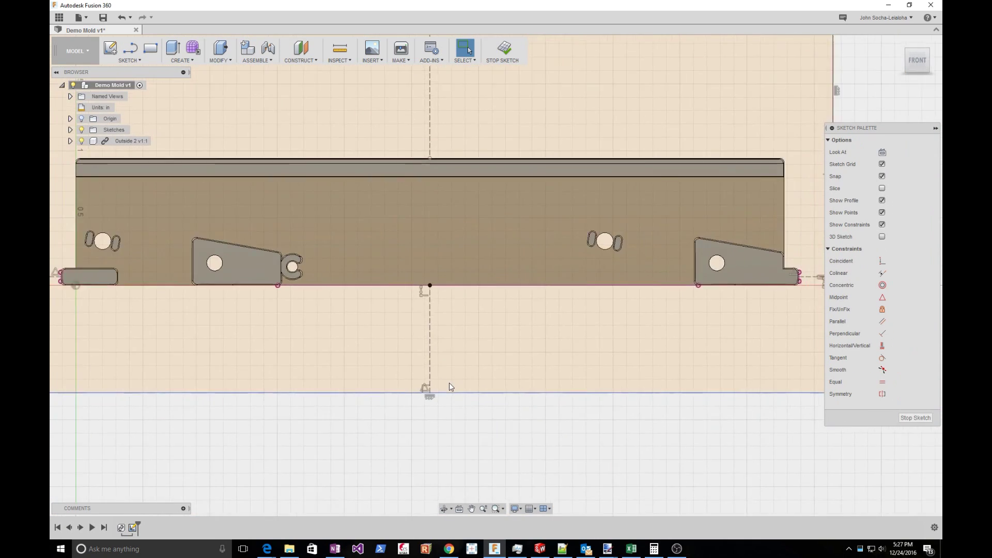
# Apply an Equal constraint to the upper and lower vertical construction lines to centre the rectangle on the part's height.
pyautogui.scroll(-3, 448, 386)
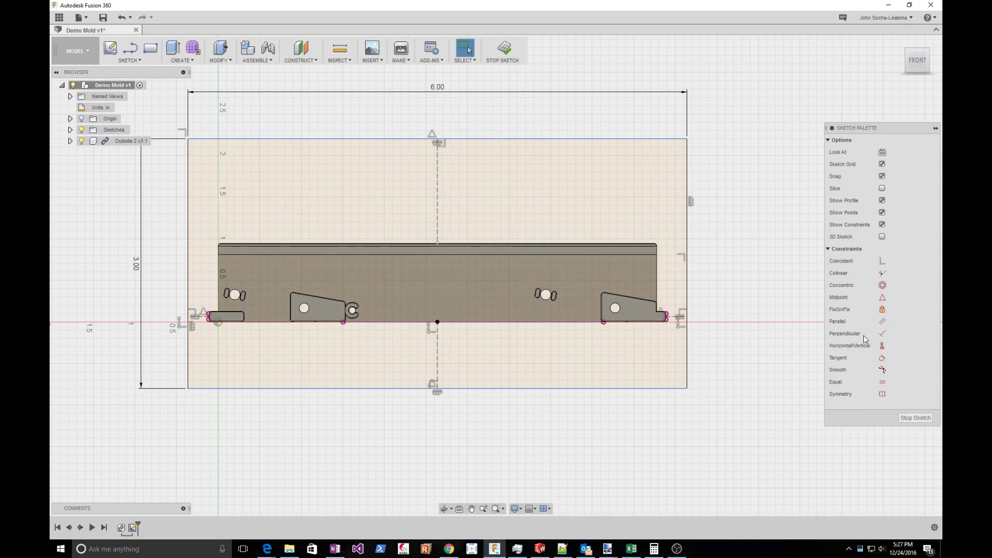
pyautogui.click(882, 382)
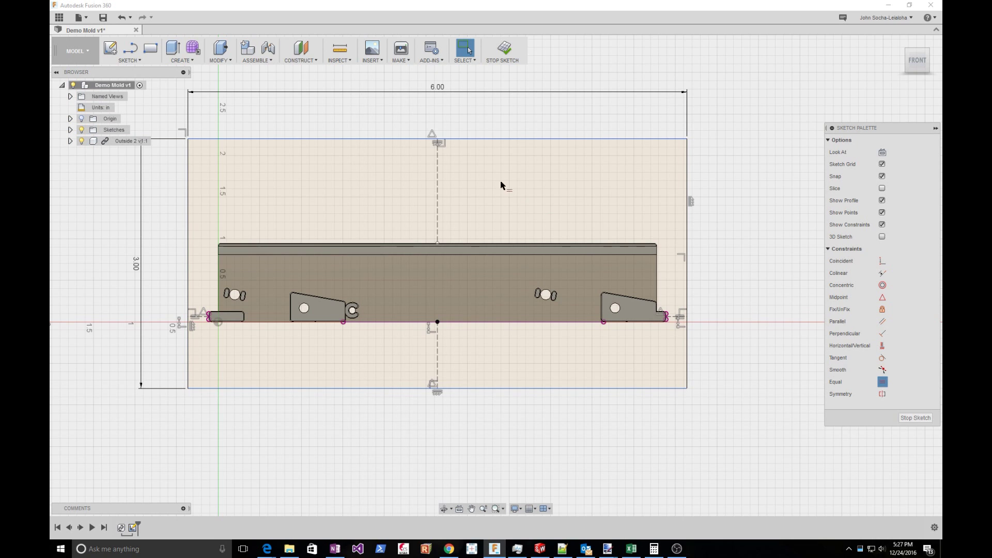
pyautogui.click(438, 190)
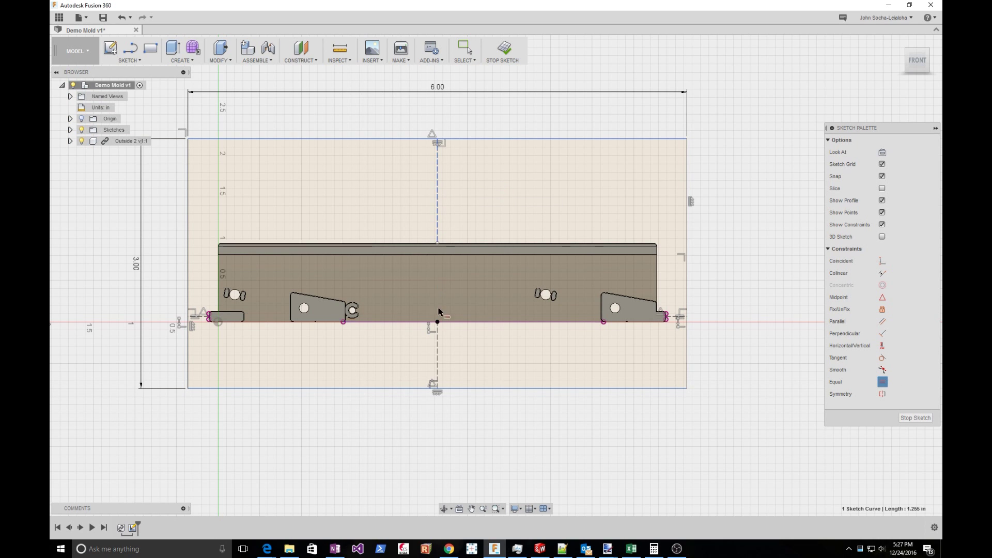
pyautogui.click(438, 354)
pyautogui.press('Escape')
# Make the free end of the upper vertical construction line coincident with the part's top edge and finish the sketch.
pyautogui.scroll(5, 444, 223)
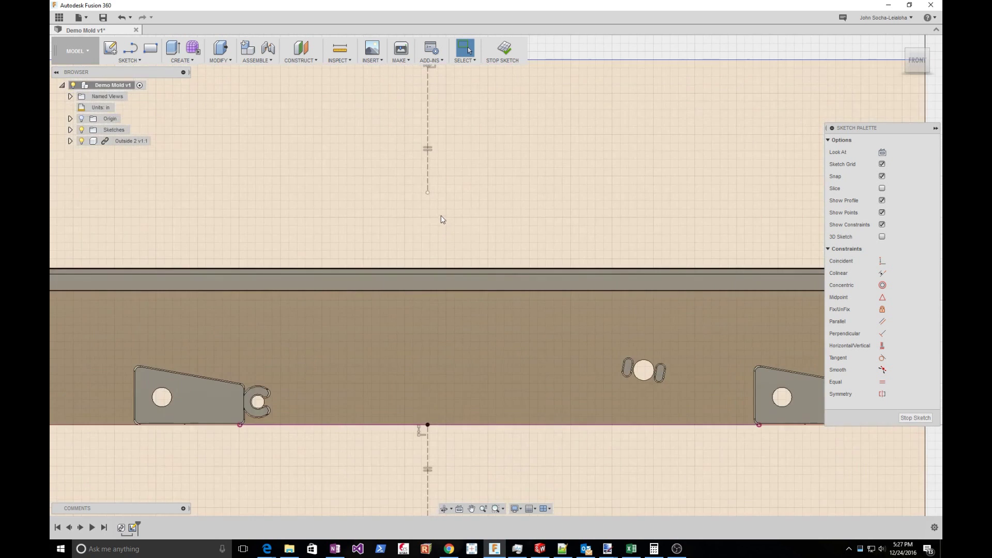
pyautogui.click(427, 193)
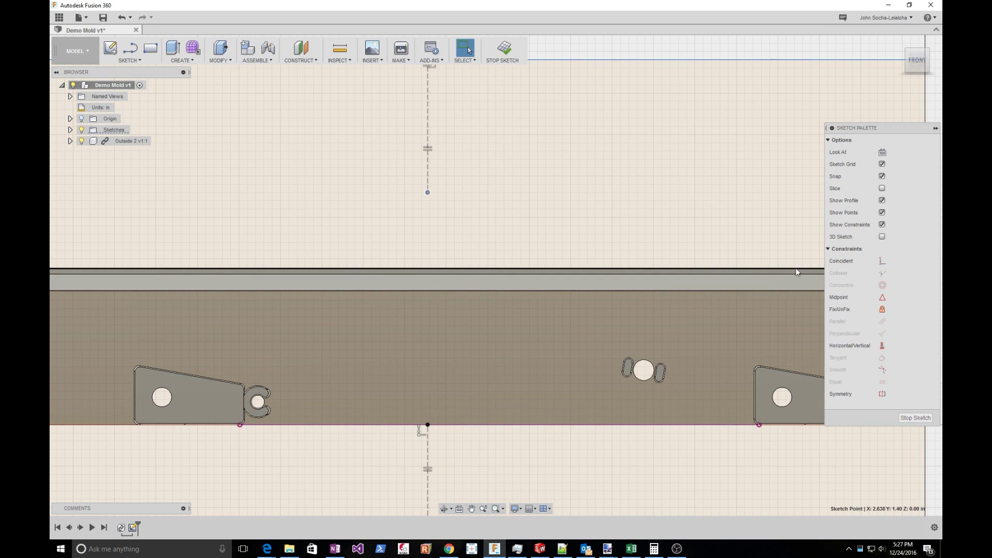
pyautogui.press('Escape')
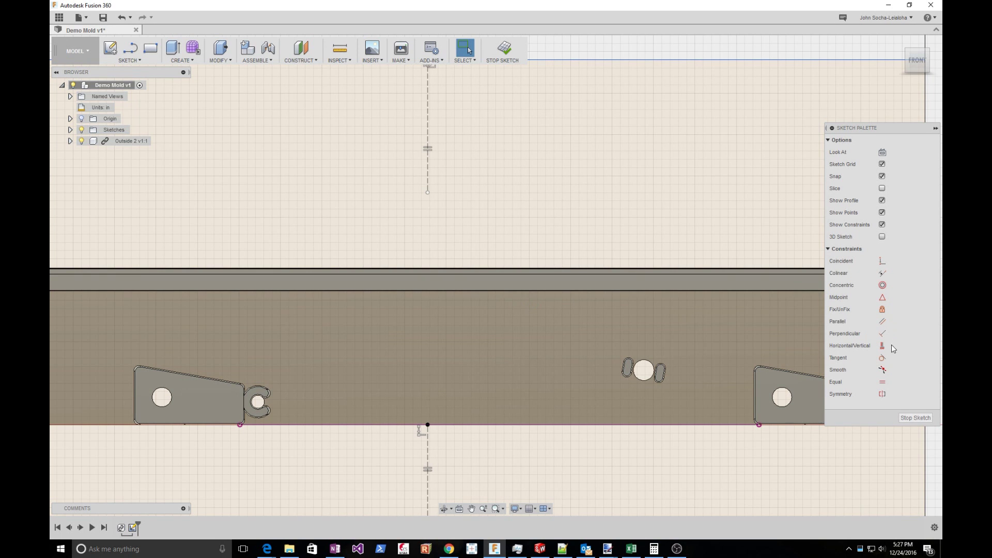
pyautogui.click(882, 261)
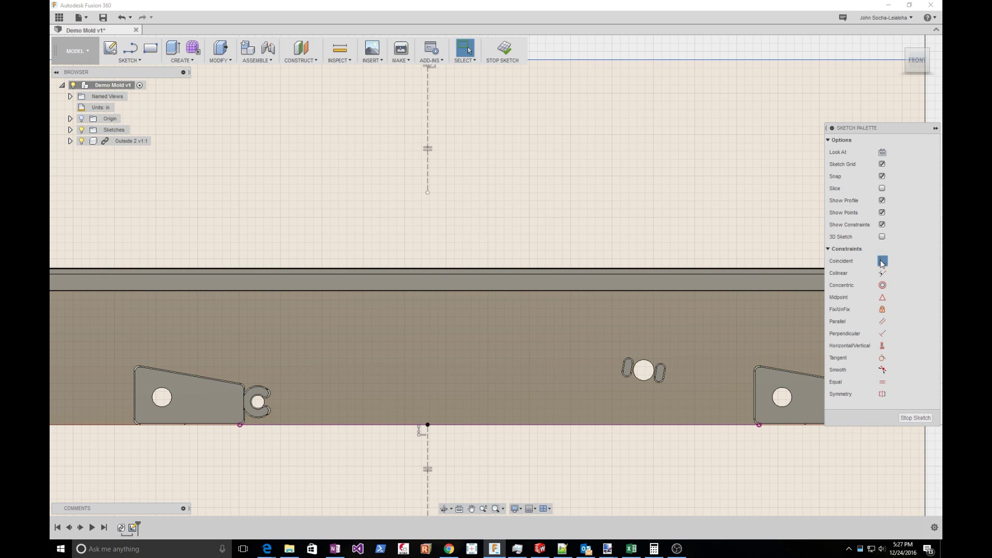
pyautogui.click(427, 194)
pyautogui.scroll(5, 436, 269)
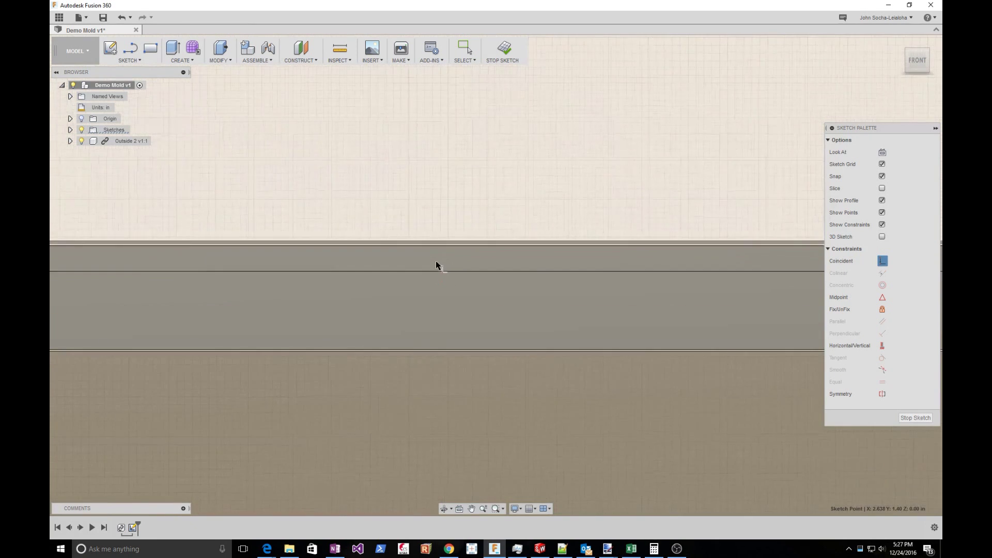
pyautogui.scroll(3, 436, 261)
pyautogui.click(420, 222)
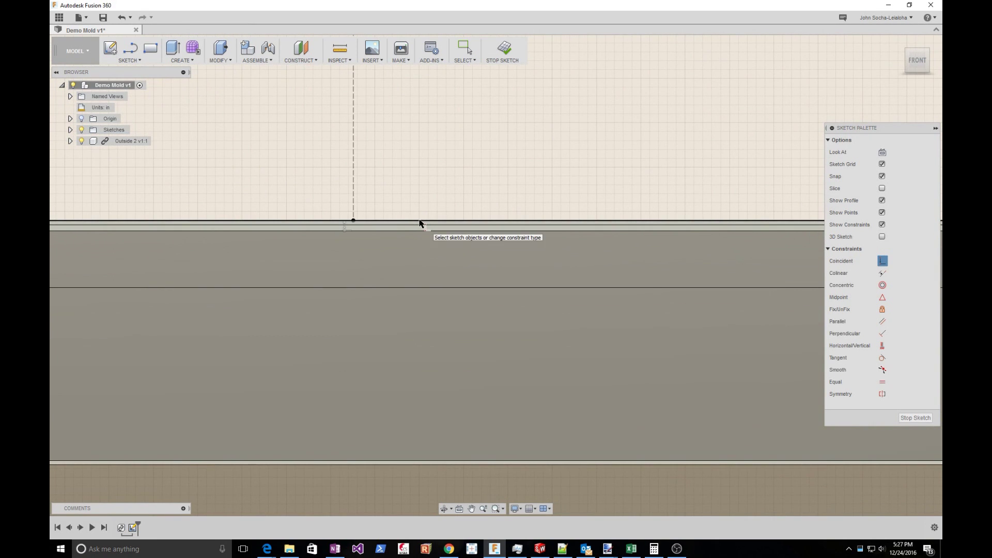
pyautogui.scroll(-8, 421, 223)
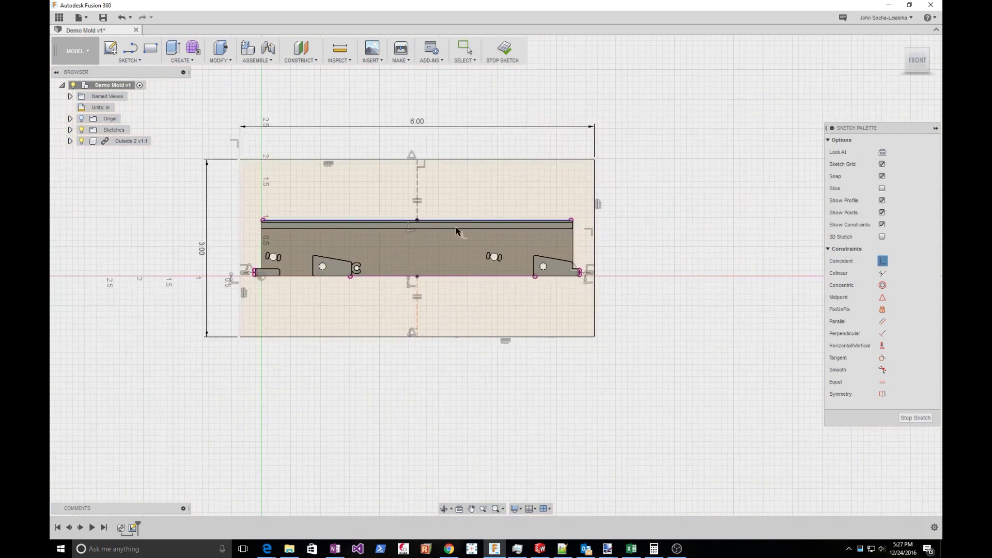
pyautogui.click(914, 418)
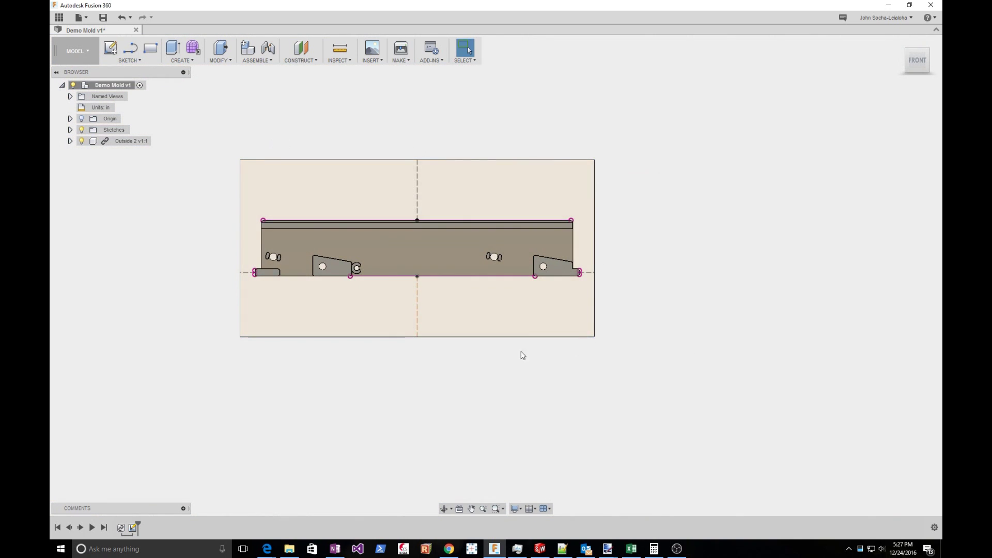
# Look through the API, Design and Render preference pages without changing any setting.
pyautogui.click(880, 19)
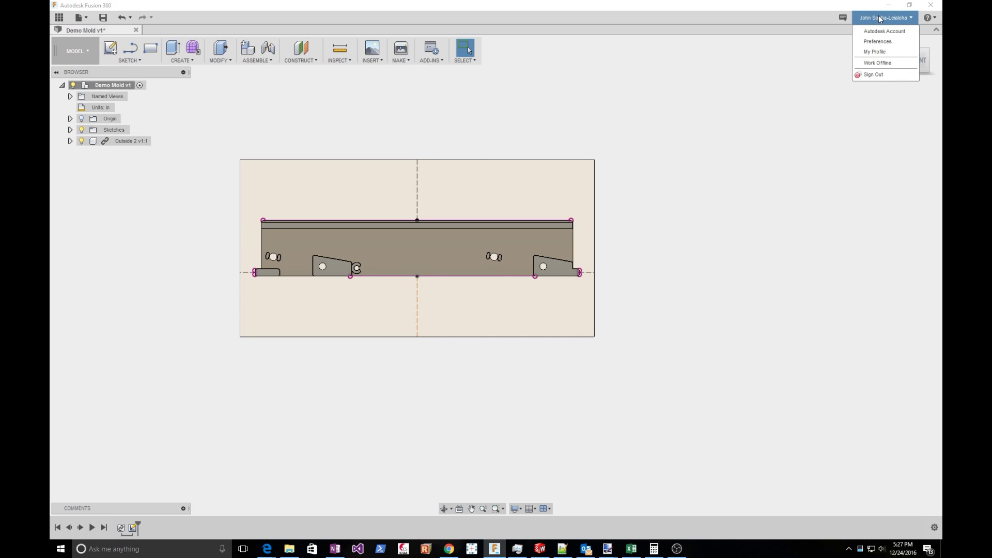
pyautogui.click(876, 43)
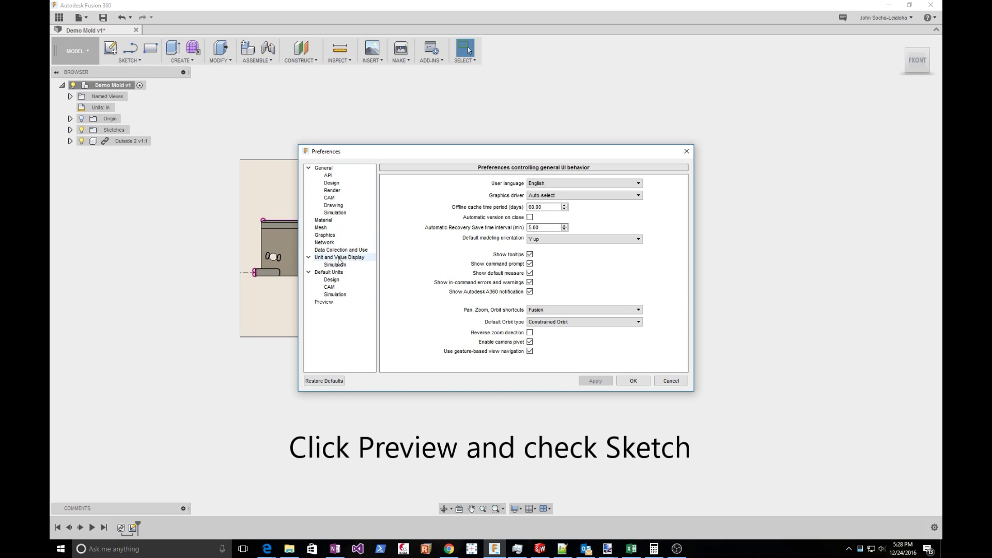
pyautogui.click(331, 183)
pyautogui.click(328, 175)
pyautogui.click(332, 191)
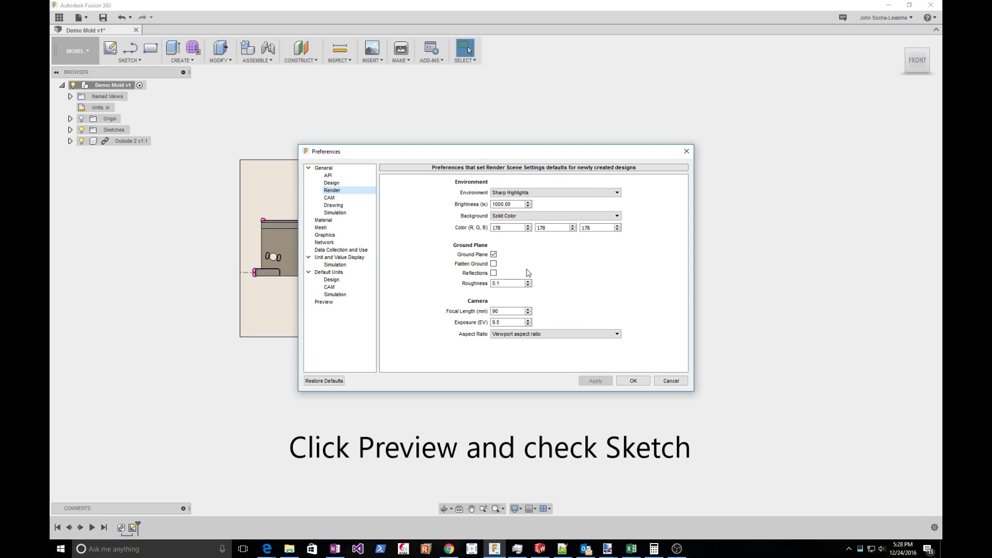
pyautogui.click(670, 381)
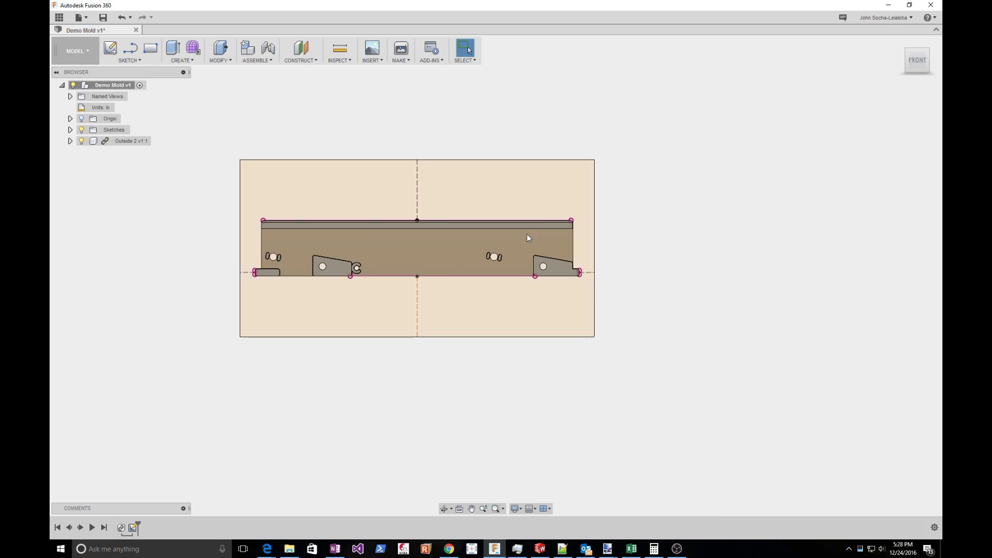
pyautogui.moveTo(858, 229)
pyautogui.keyDown('shift'); pyautogui.mouseDown(button='middle')
pyautogui.moveTo(826, 247)
pyautogui.moveTo(794, 237)
pyautogui.moveTo(742, 241)
pyautogui.mouseUp(button='middle'); pyautogui.keyUp('shift')
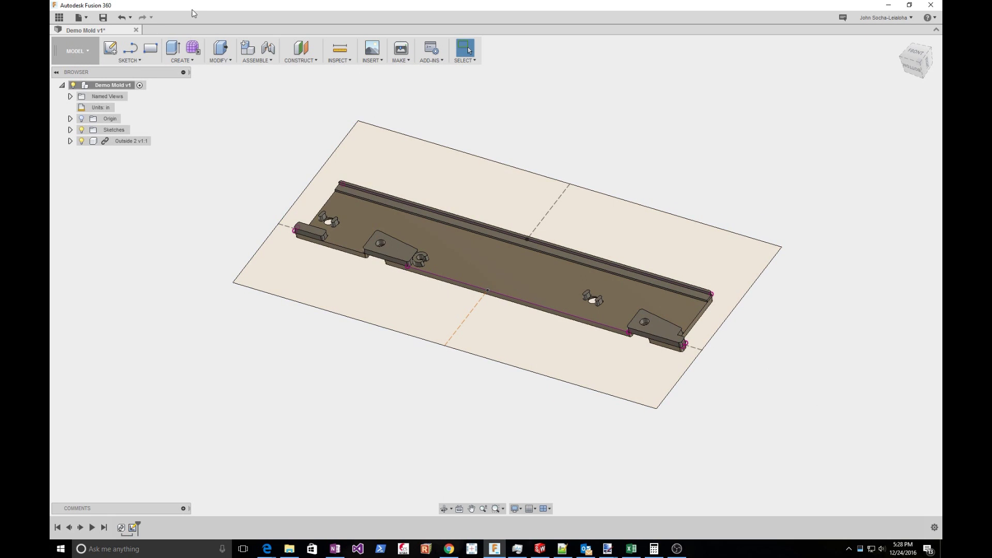
pyautogui.click(185, 59)
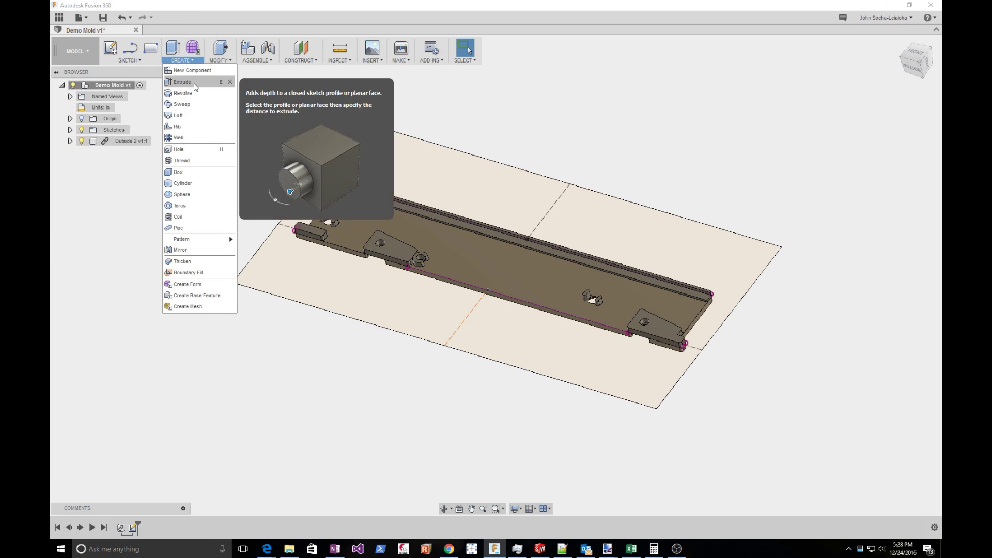
pyautogui.click(194, 82)
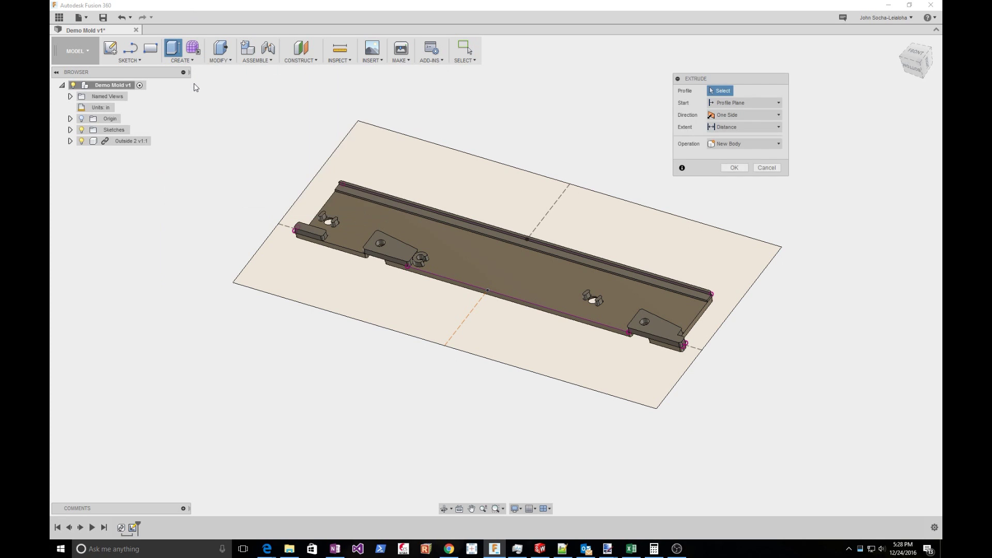
pyautogui.click(646, 213)
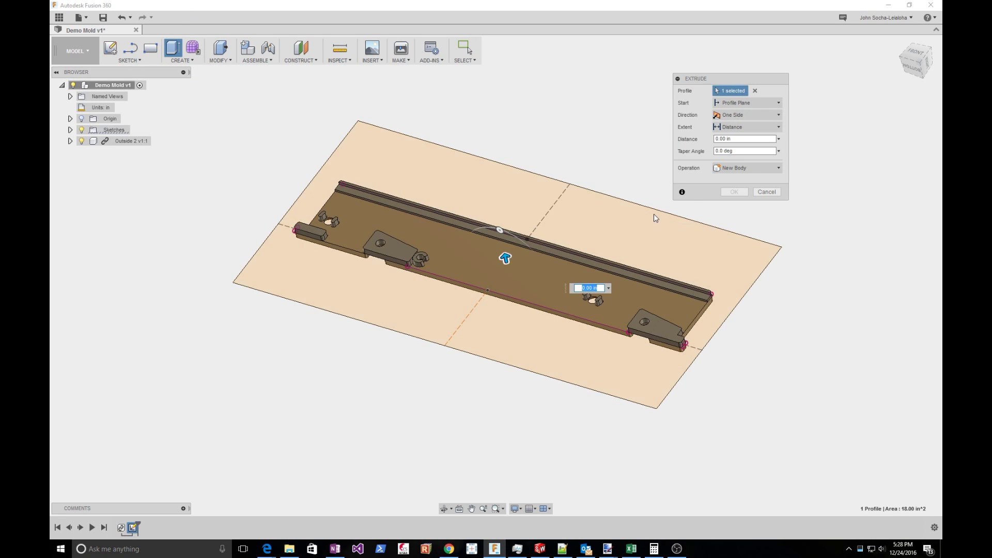
pyautogui.moveTo(504, 255); pyautogui.dragTo(515, 301)
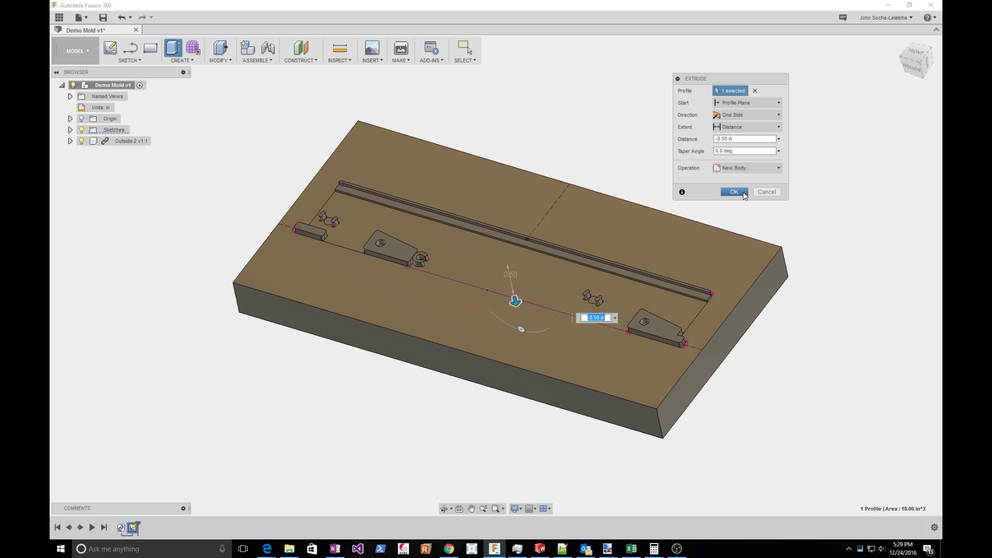
pyautogui.click(767, 192)
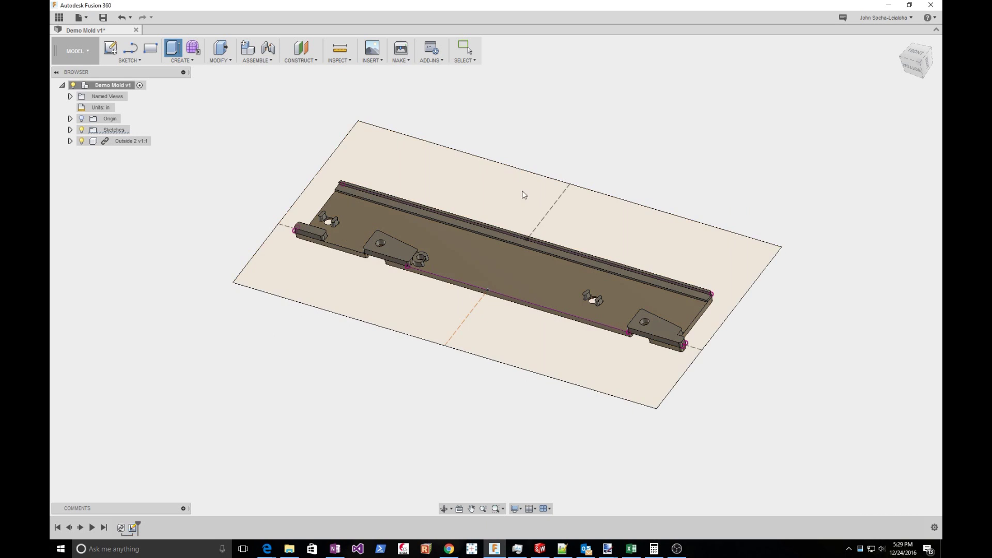
# Create a new component under Demo Mold and name it Core.
pyautogui.moveTo(254, 175)
pyautogui.keyDown('shift'); pyautogui.mouseDown(button='middle')
pyautogui.moveTo(257, 186)
pyautogui.moveTo(263, 177)
pyautogui.mouseUp(button='middle'); pyautogui.keyUp('shift')
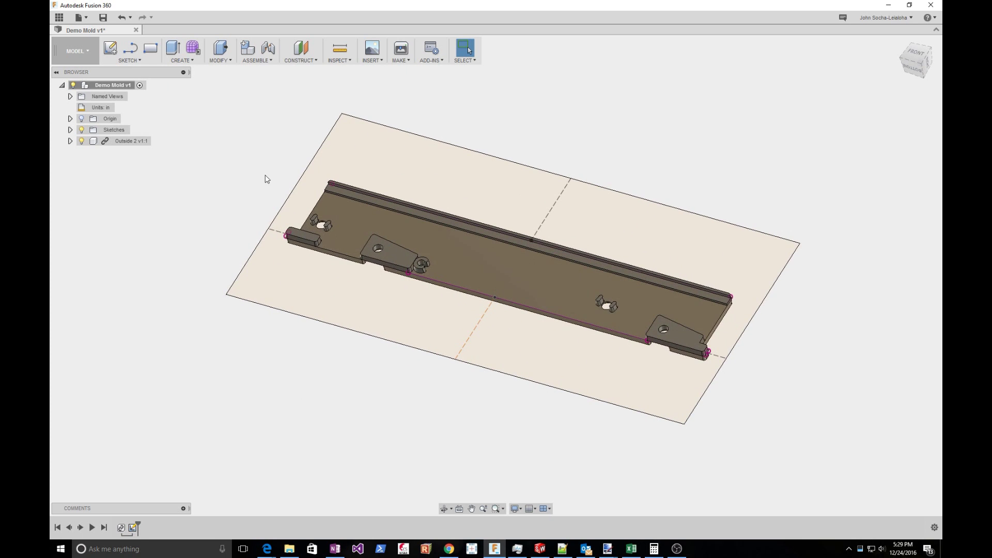
pyautogui.click(70, 130)
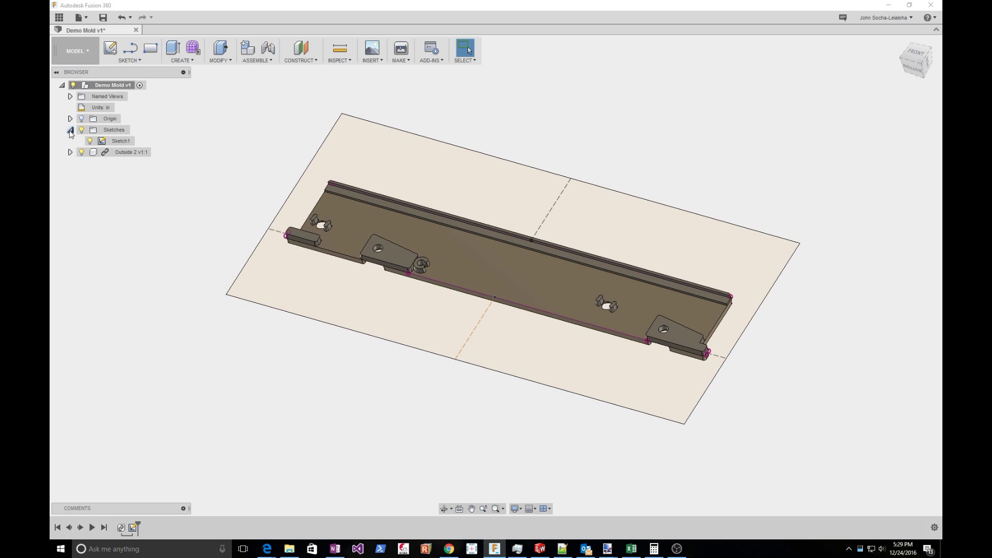
pyautogui.rightClick(97, 86)
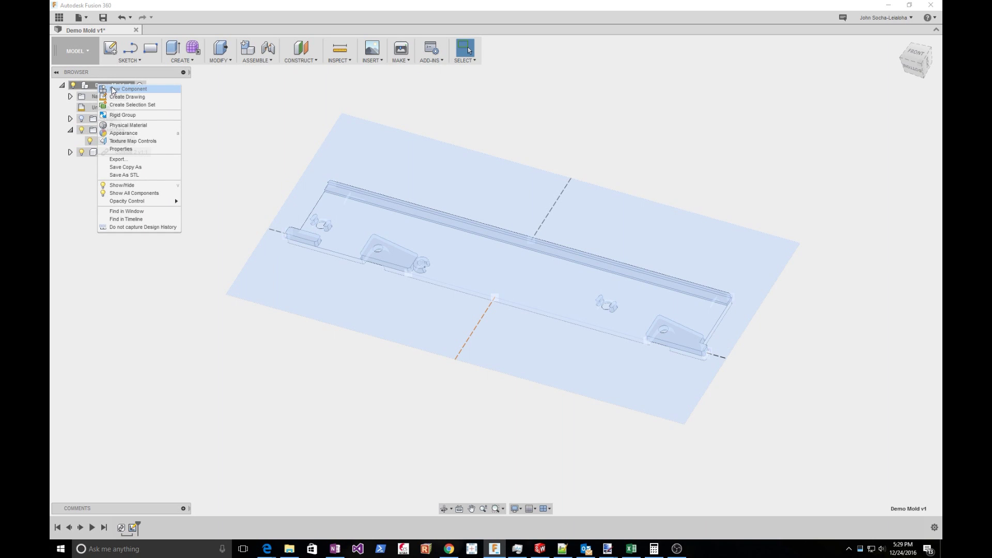
pyautogui.click(142, 90)
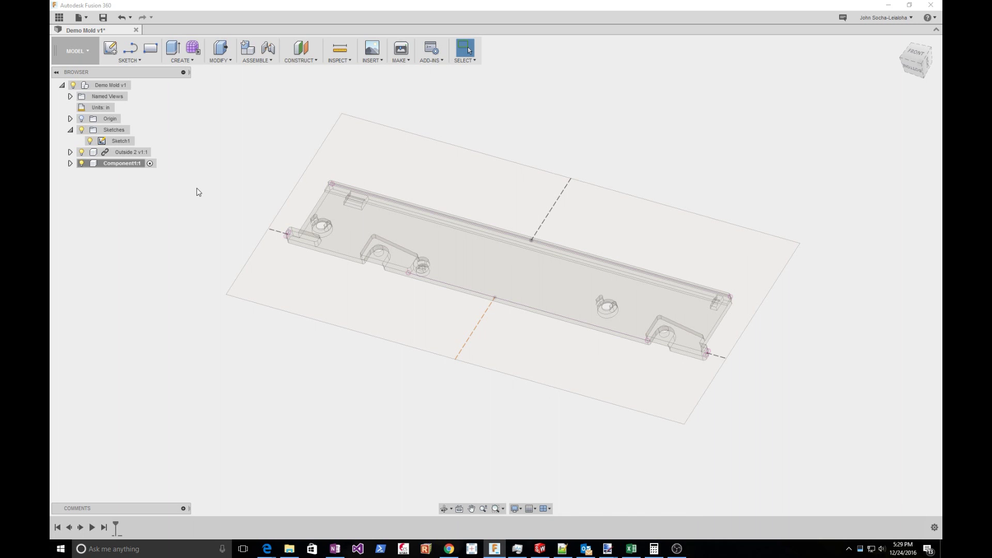
pyautogui.doubleClick(125, 162)
pyautogui.write('Core')
pyautogui.press('Return')
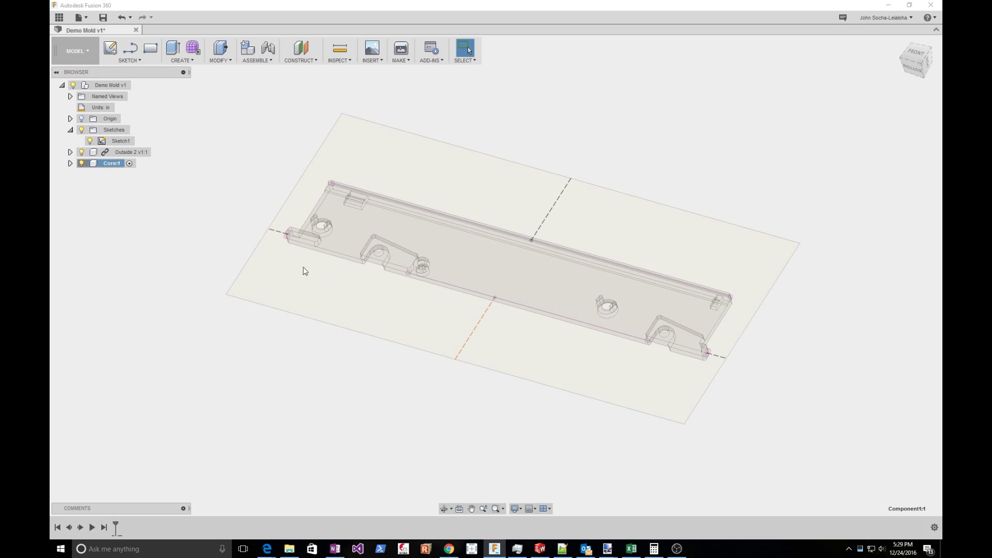
# Move the mold block sketch, Sketch1, from the top-level design into the Core component.
pyautogui.click(71, 164)
pyautogui.click(111, 141)
pyautogui.moveTo(112, 148)
pyautogui.mouseDown()
pyautogui.moveTo(106, 172)
pyautogui.moveTo(86, 169)
pyautogui.mouseUp()
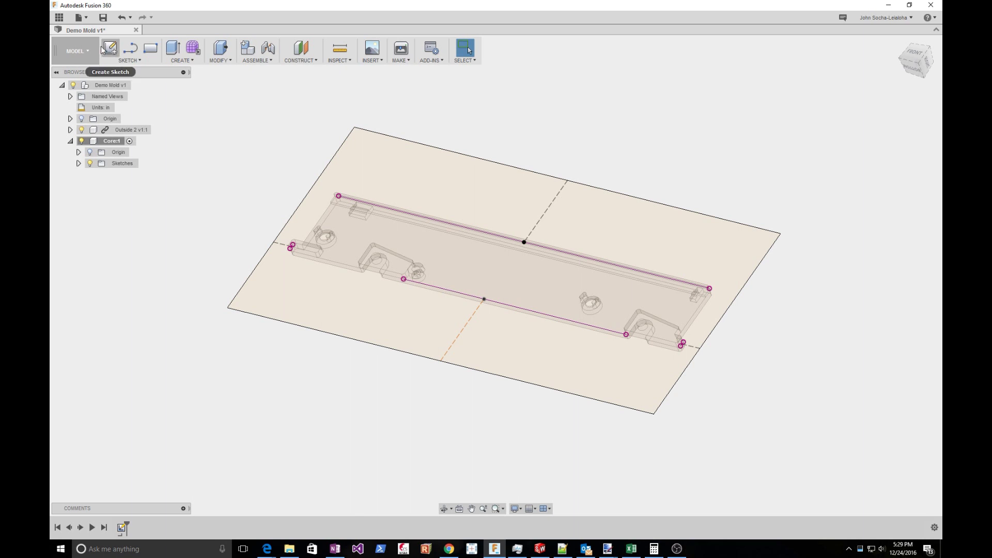
# Extrude the mold block rectangle by -0.50 in as a new body in the Core component.
pyautogui.click(190, 60)
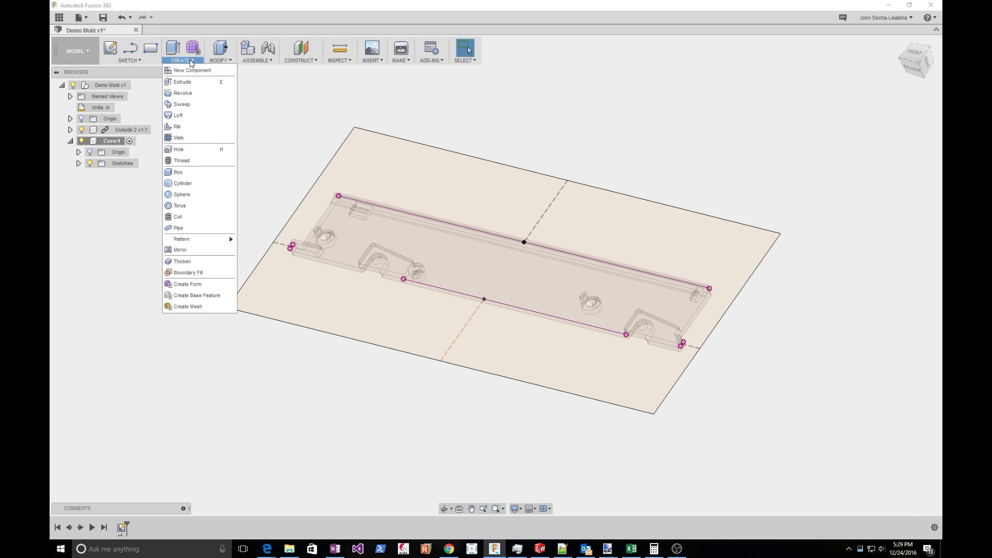
pyautogui.click(227, 81)
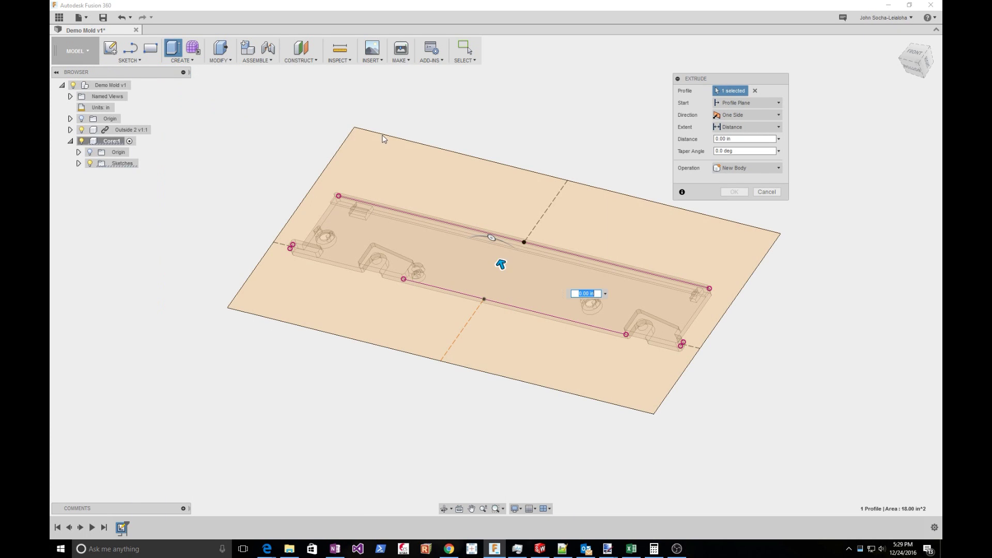
pyautogui.moveTo(499, 262); pyautogui.dragTo(512, 290)
pyautogui.click(723, 138)
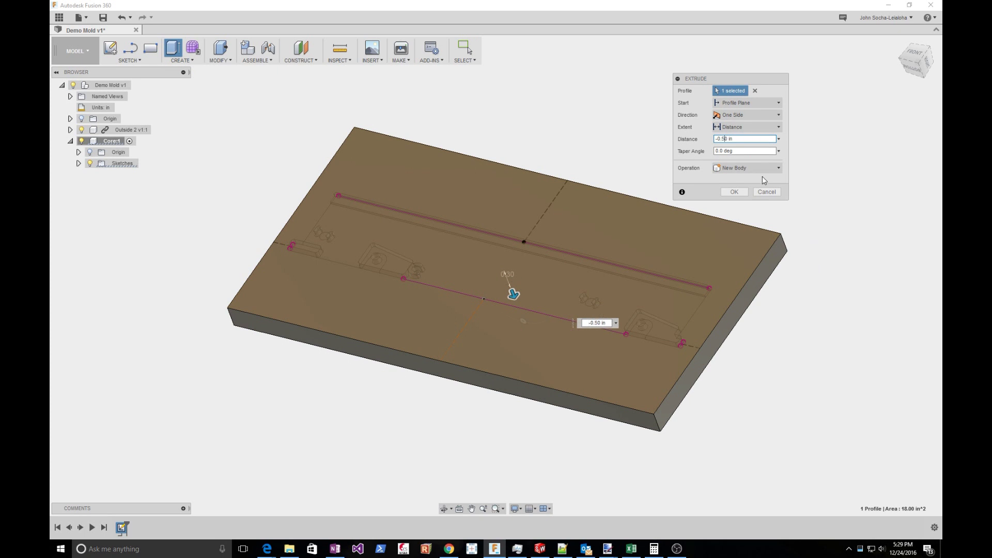
pyautogui.click(741, 191)
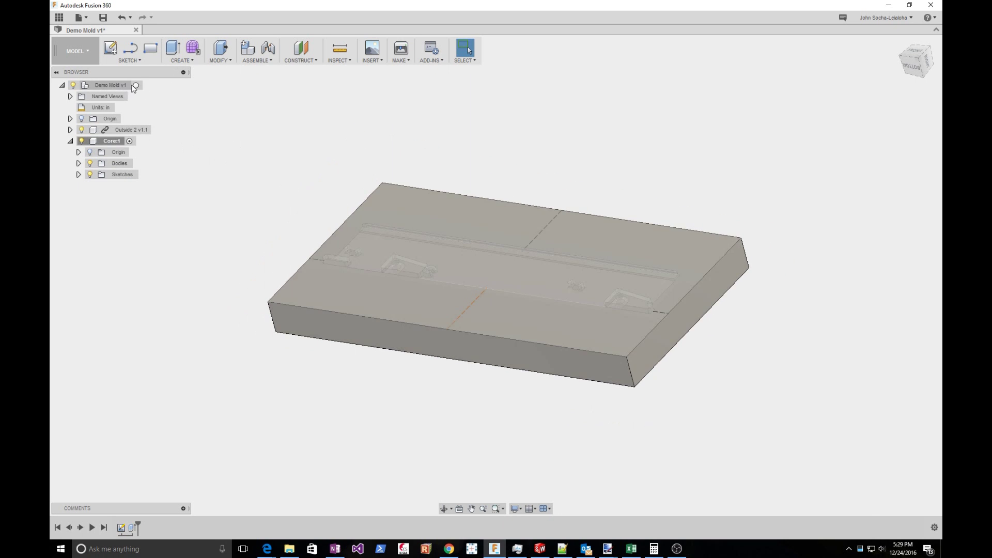
# Activate the top-level Demo Mold component and select the Outside 2 part.
pyautogui.click(135, 86)
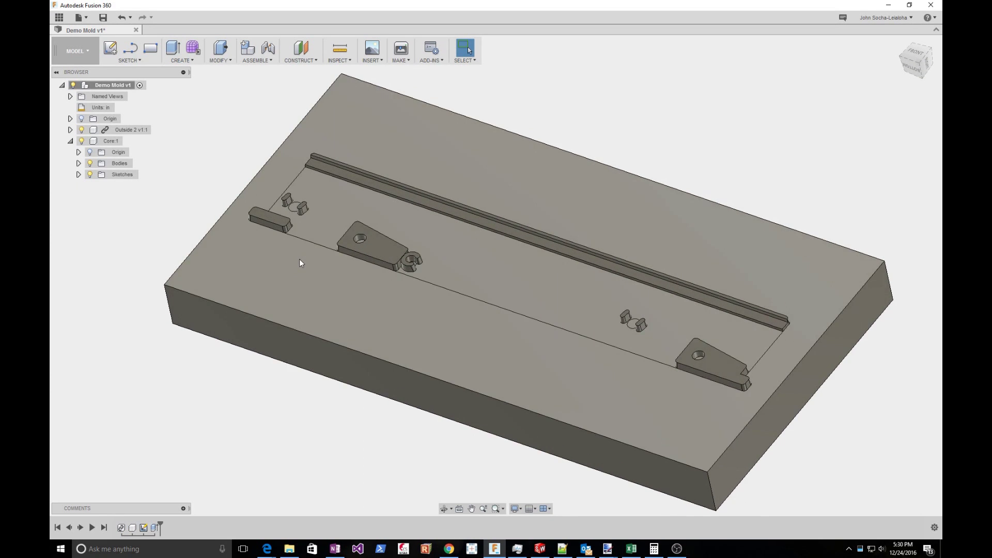
pyautogui.scroll(-2, 305, 259)
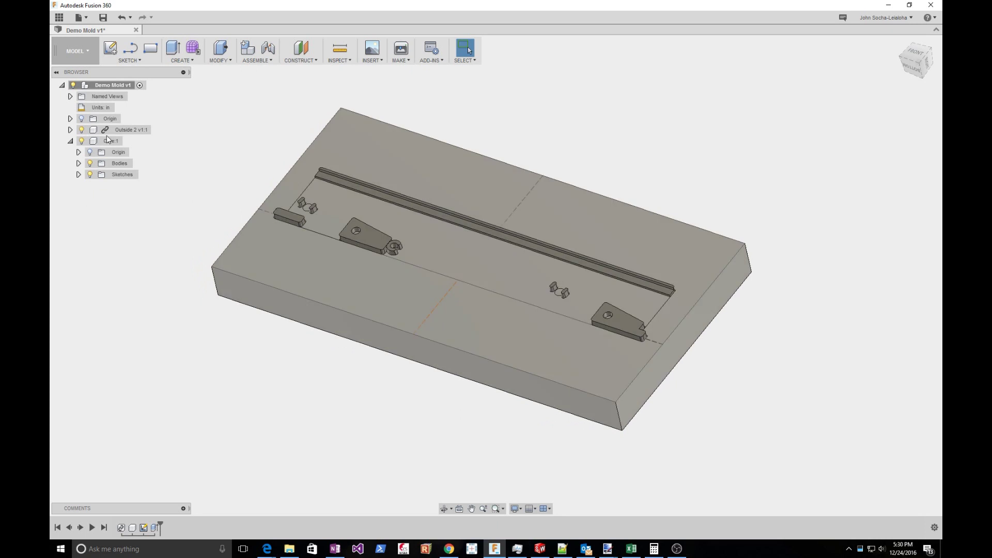
pyautogui.rightClick(113, 130)
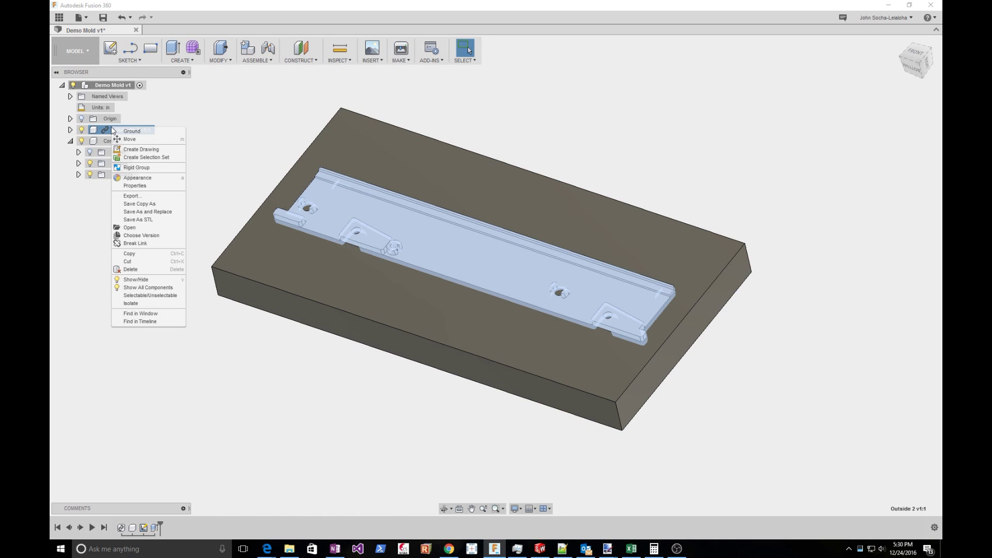
pyautogui.click(194, 110)
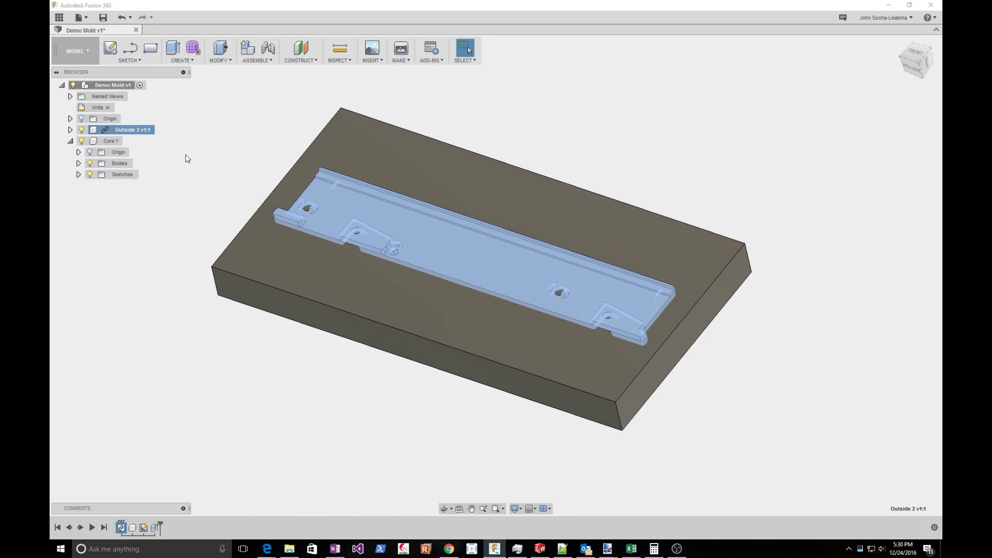
# Try to apply the Plastic - Glossy (Green) appearance to the Outside 2 part, and undo the misapplied color.
pyautogui.rightClick(128, 132)
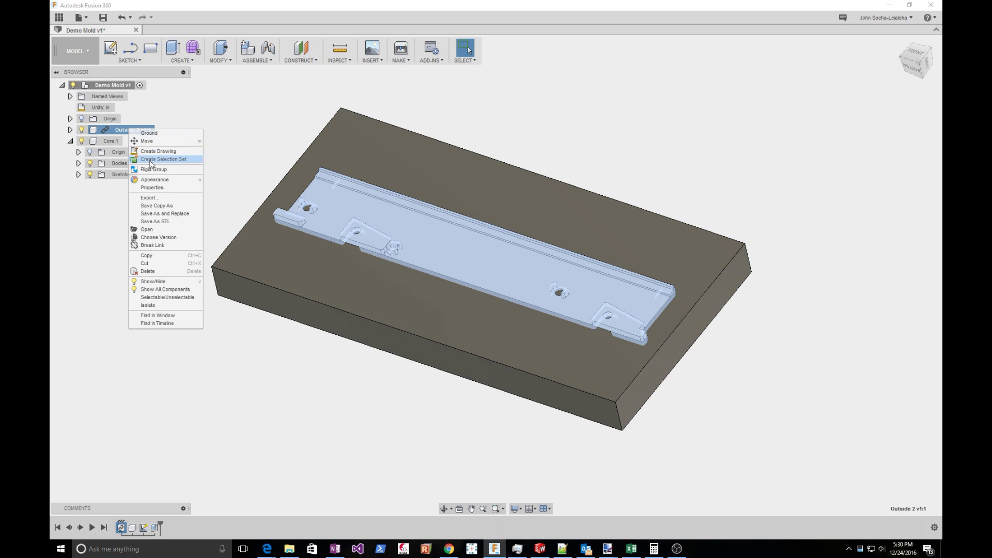
pyautogui.click(161, 181)
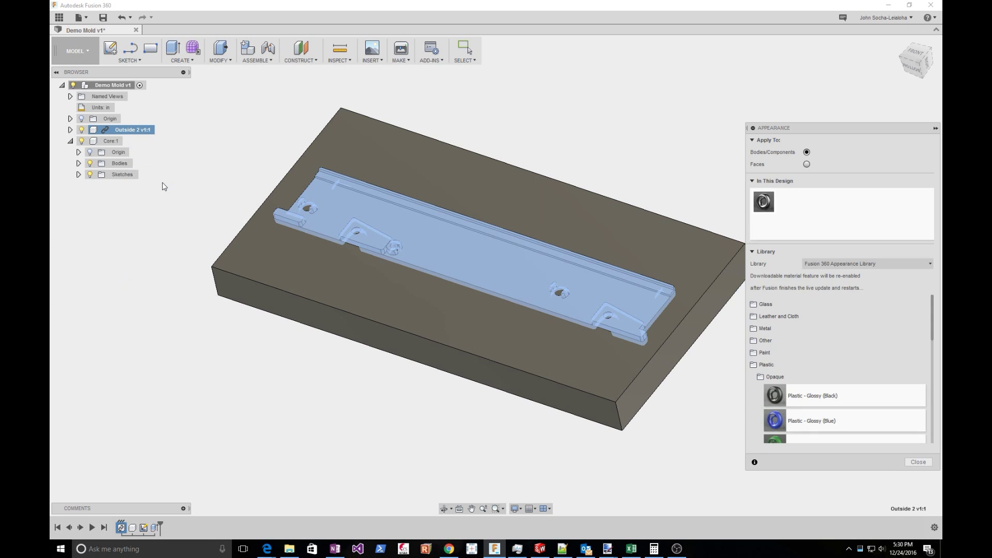
pyautogui.scroll(-3, 813, 375)
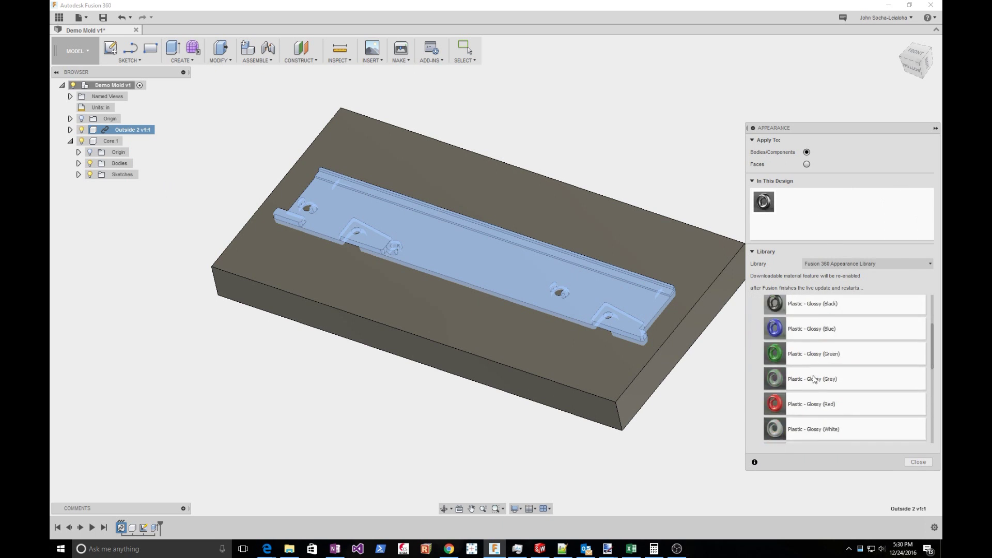
pyautogui.scroll(3, 818, 371)
pyautogui.moveTo(836, 385); pyautogui.dragTo(569, 281)
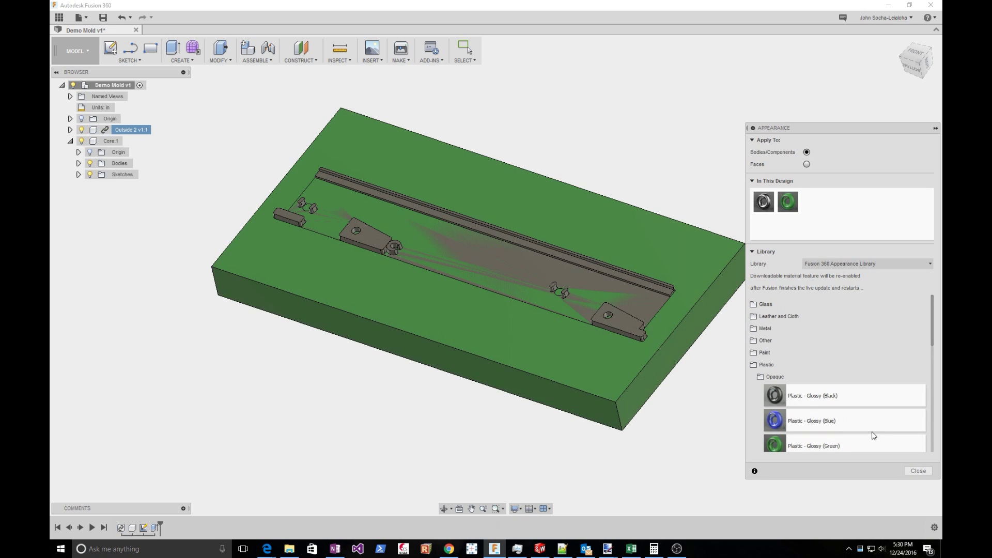
pyautogui.press('Escape')
pyautogui.click(183, 144)
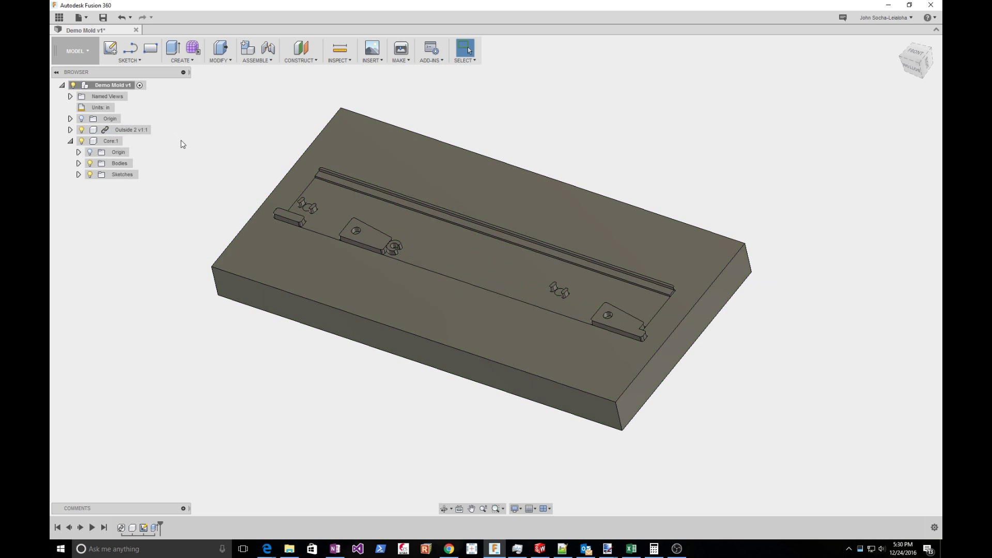
# Apply the Plastic - Glossy (Green) appearance to the Outside 2 part as a whole component.
pyautogui.click(143, 133)
pyautogui.click(150, 132)
pyautogui.rightClick(138, 133)
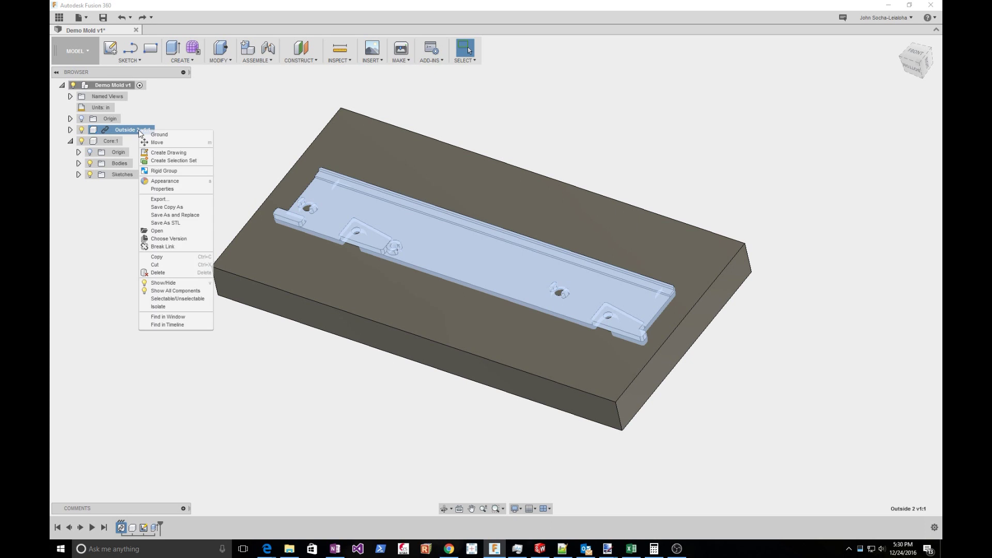
pyautogui.click(178, 182)
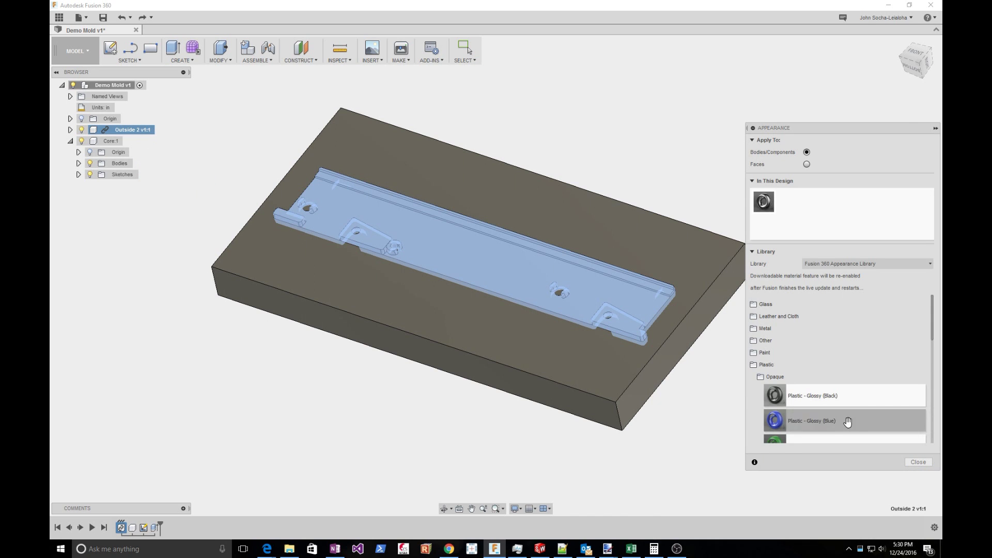
pyautogui.scroll(-5, 788, 408)
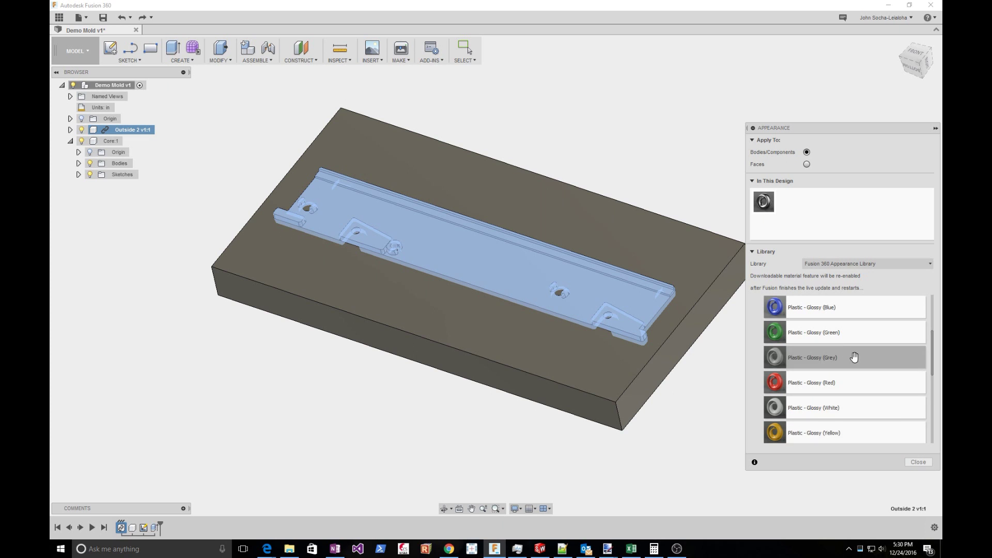
pyautogui.moveTo(836, 334); pyautogui.dragTo(623, 328)
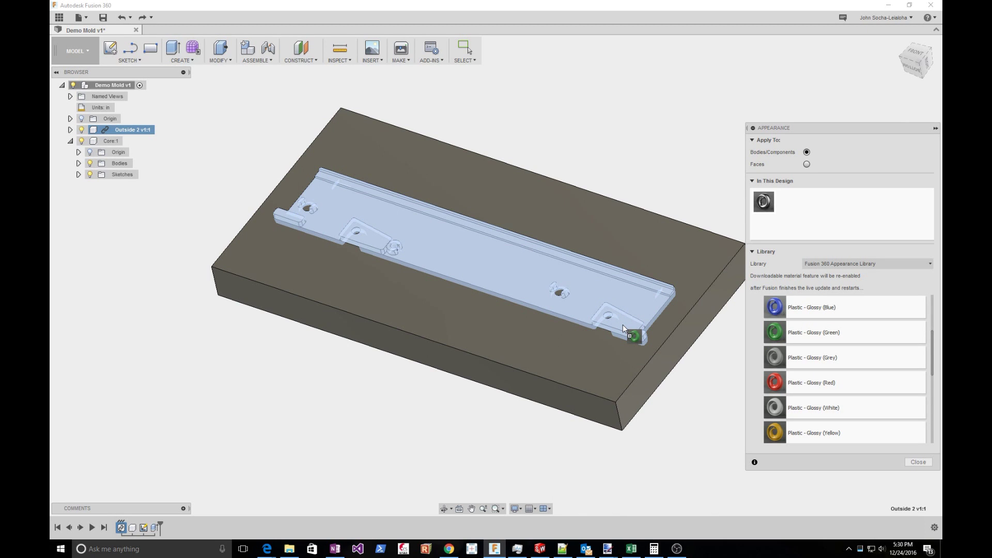
pyautogui.moveTo(622, 324); pyautogui.dragTo(622, 325)
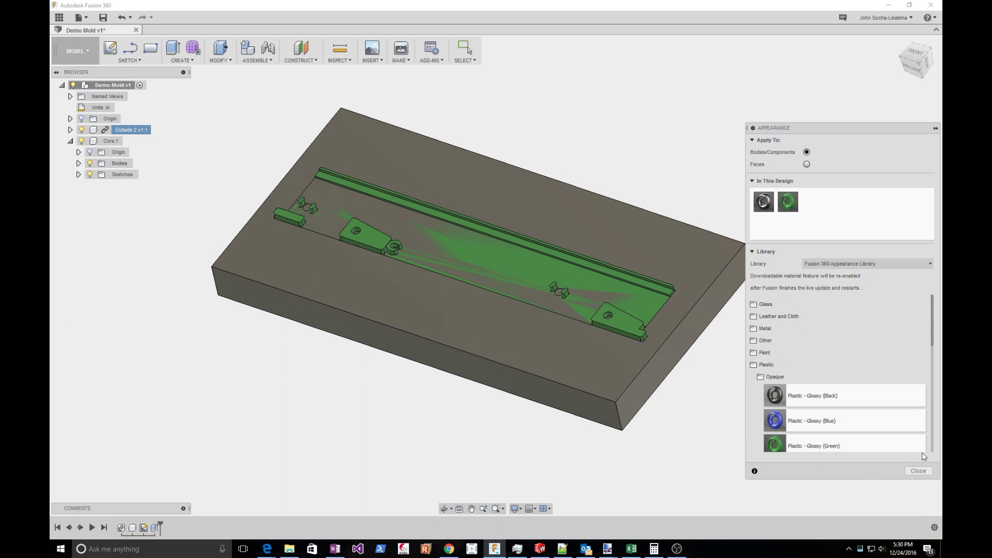
pyautogui.click(918, 472)
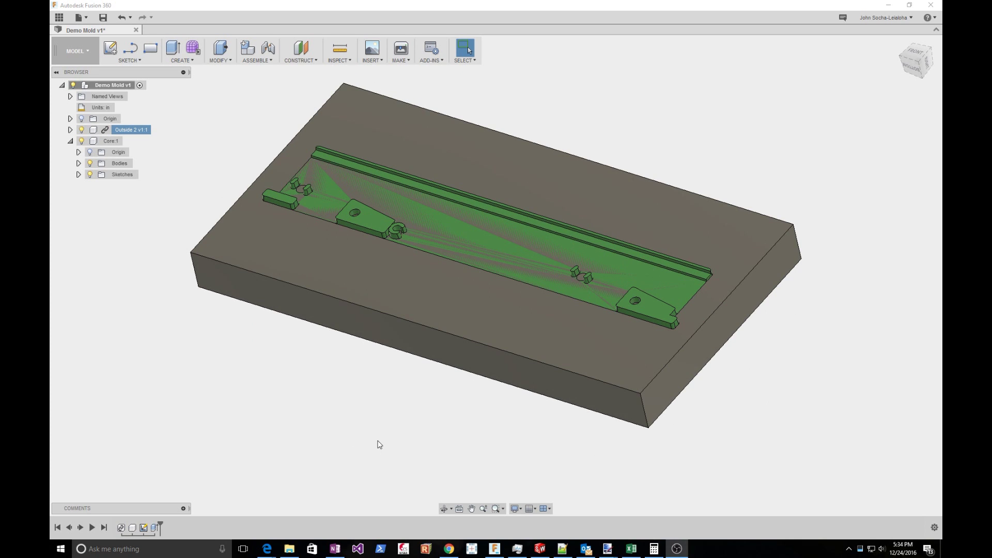
# Examine the plain Core block with the Outside 2 part temporarily hidden, and show the part again.
pyautogui.click(436, 387)
pyautogui.scroll(-2, 436, 387)
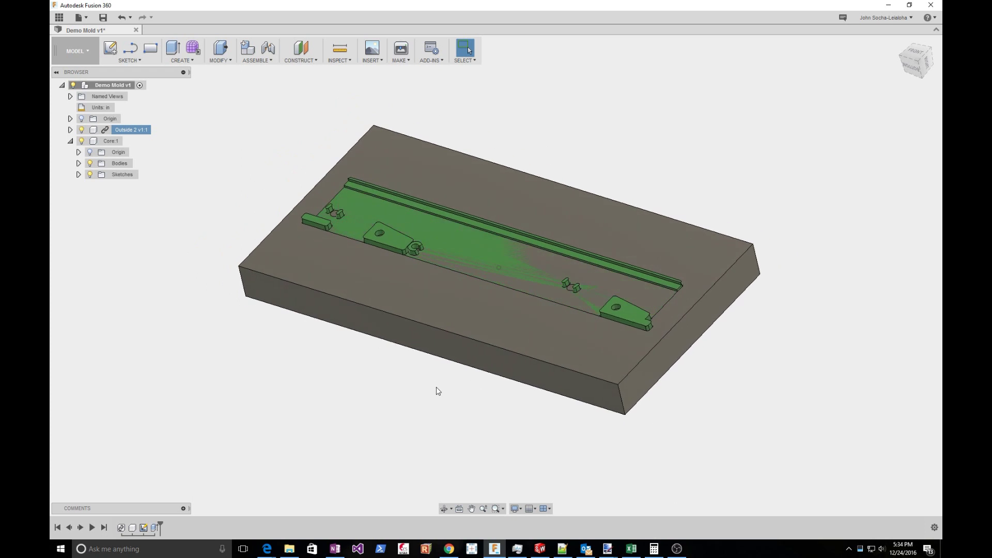
pyautogui.keyDown('shift'); pyautogui.moveTo(428, 340); pyautogui.dragTo(336, 394, button='middle'); pyautogui.keyUp('shift')
pyautogui.scroll(2, 336, 394)
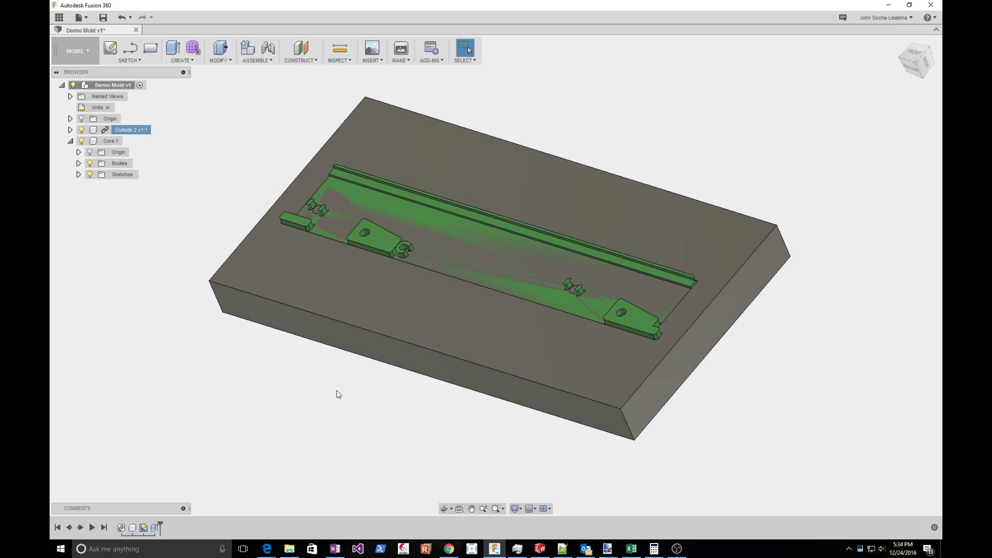
pyautogui.click(82, 129)
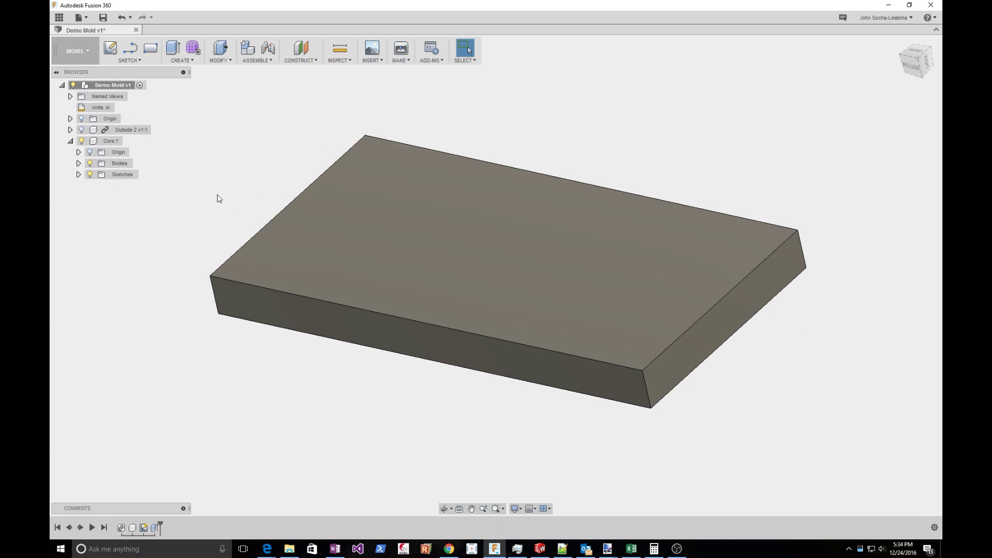
pyautogui.click(81, 130)
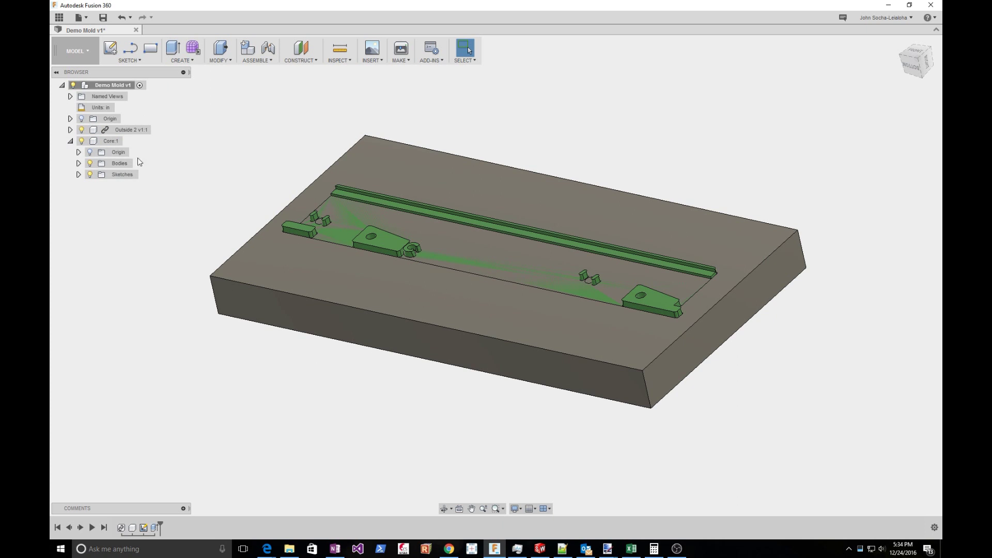
# In the Core component, cut the Outside 2 body from the block with Combine, keeping the tool body, and reactivate the top-level Demo Mold.
pyautogui.doubleClick(116, 141)
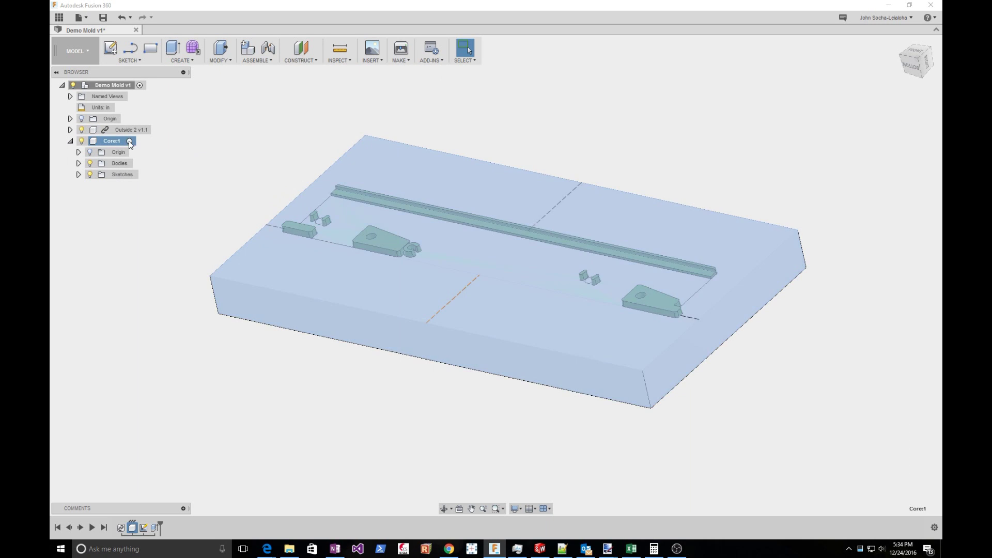
pyautogui.click(218, 158)
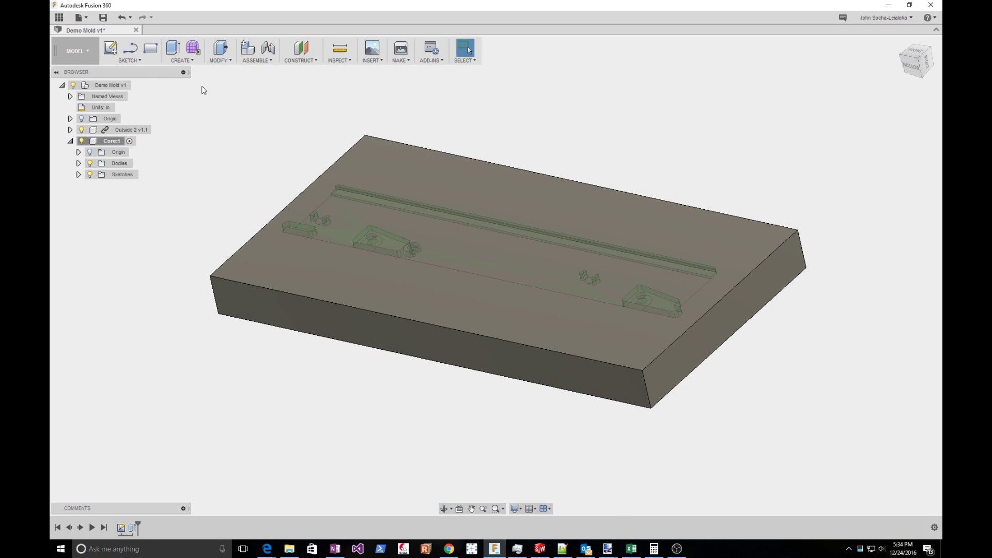
pyautogui.click(221, 59)
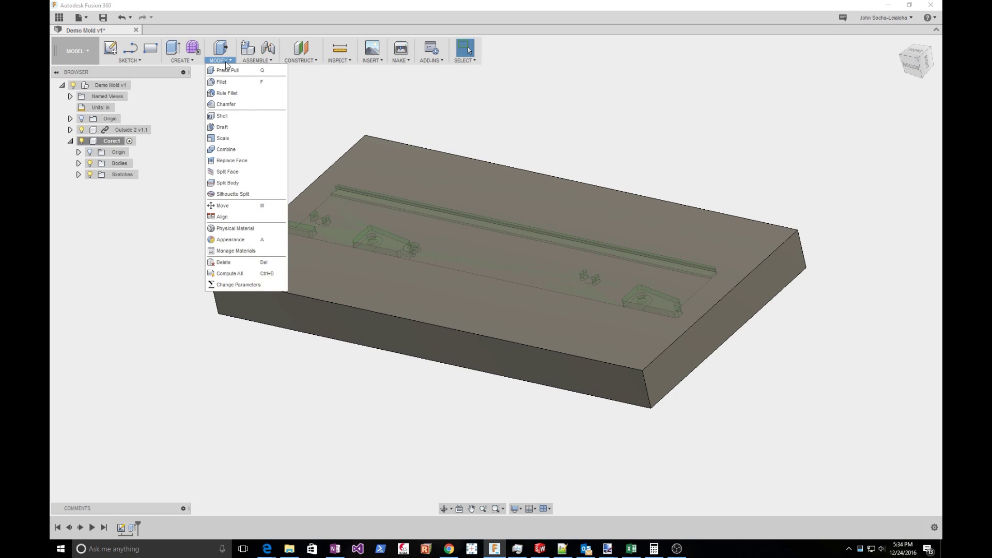
pyautogui.click(232, 149)
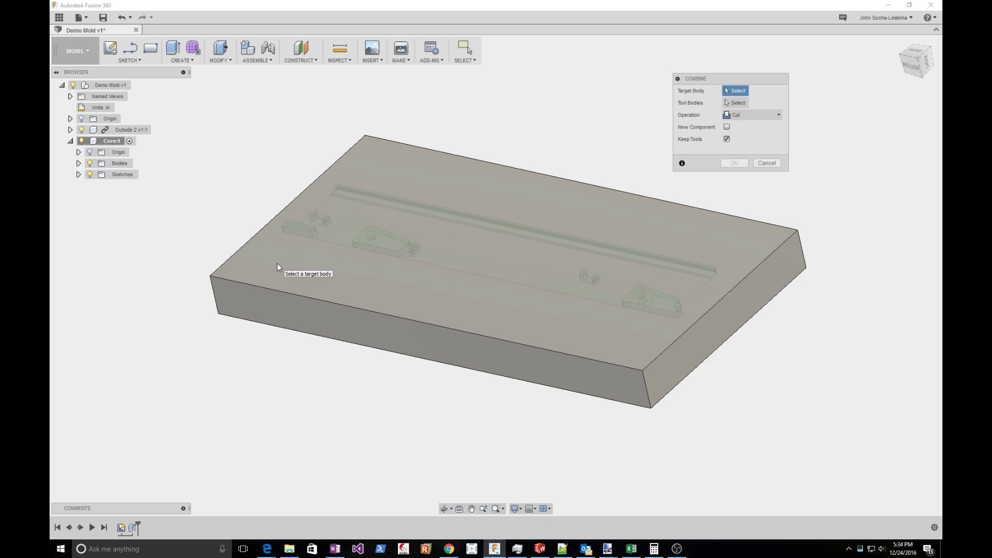
pyautogui.click(277, 263)
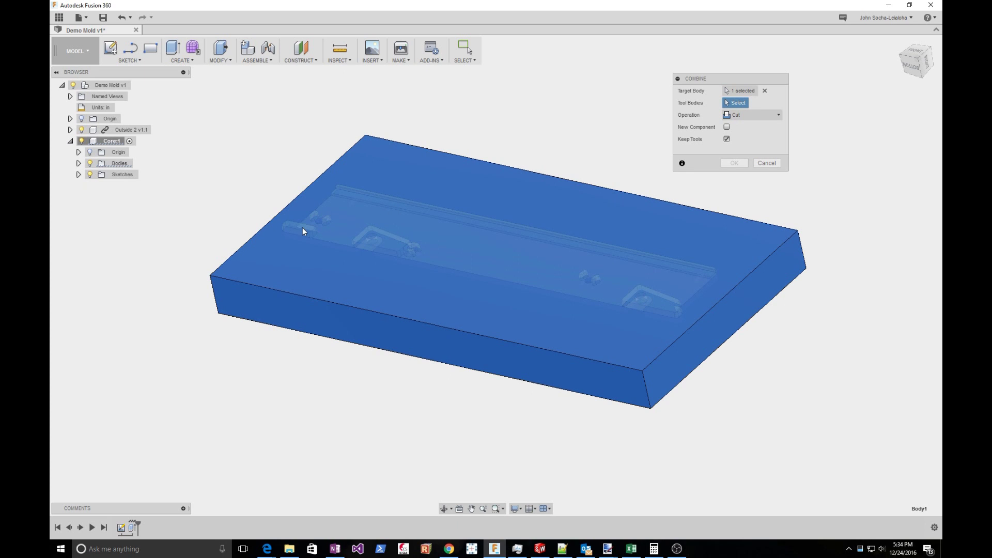
pyautogui.click(659, 299)
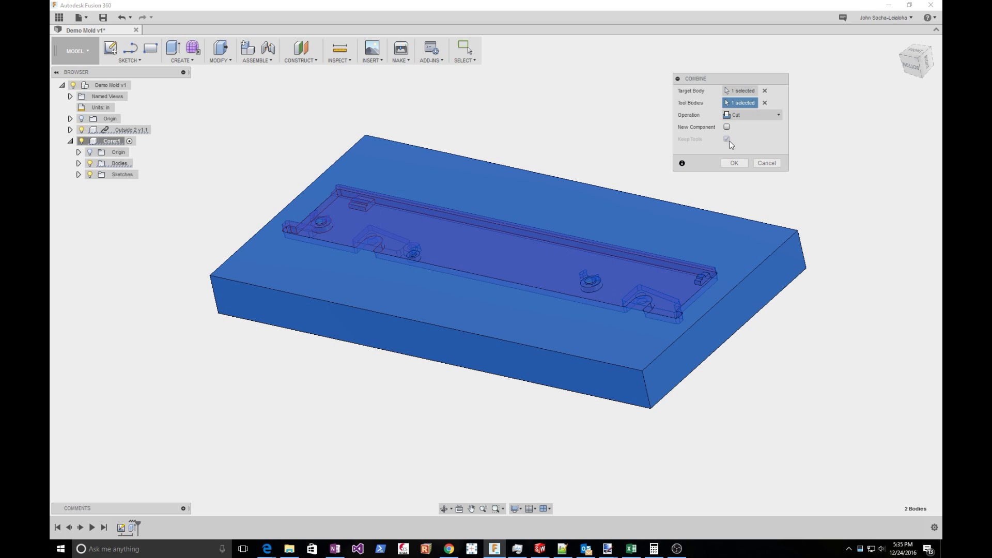
pyautogui.click(732, 161)
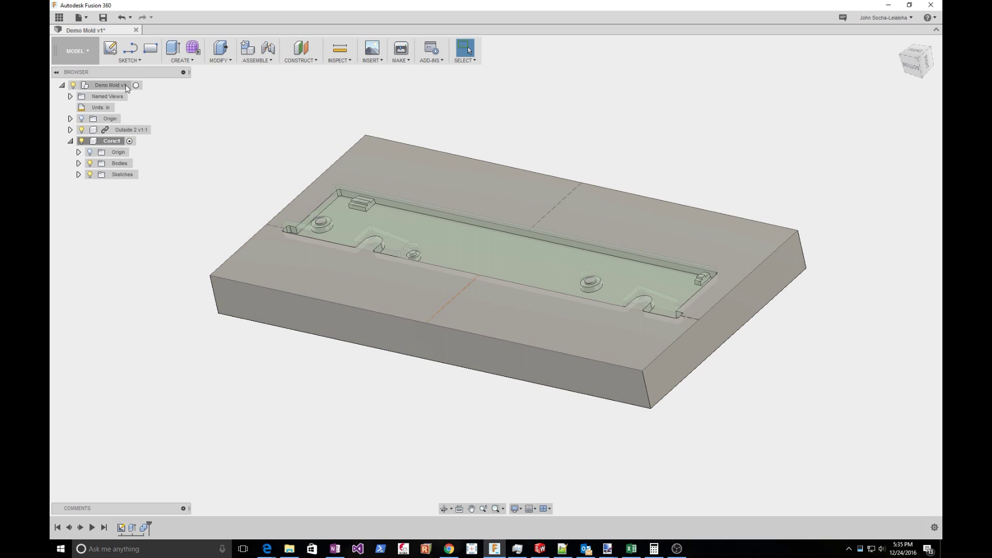
pyautogui.click(136, 86)
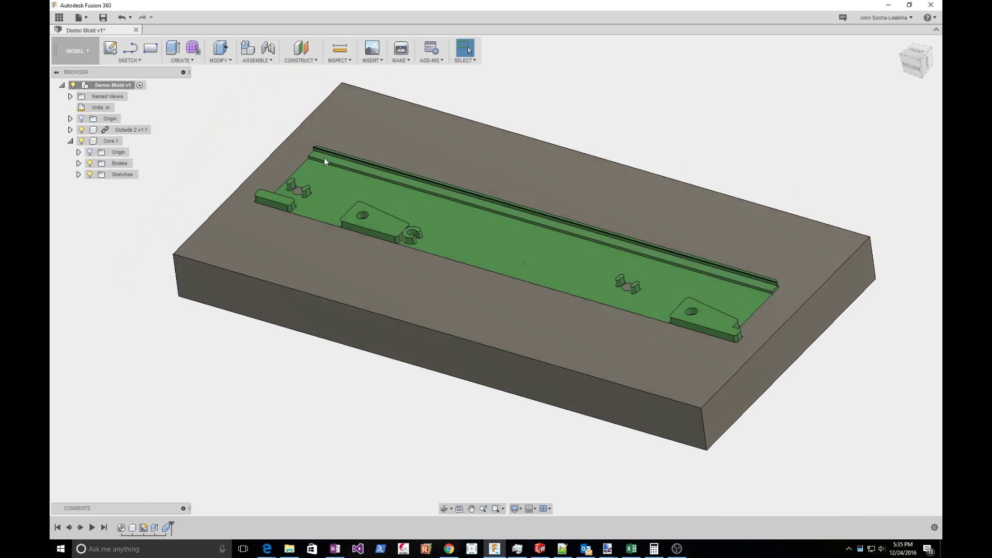
# Hide the Outside 2 part and the Core bodies, and show the block sketch, Sketch1.
pyautogui.click(82, 130)
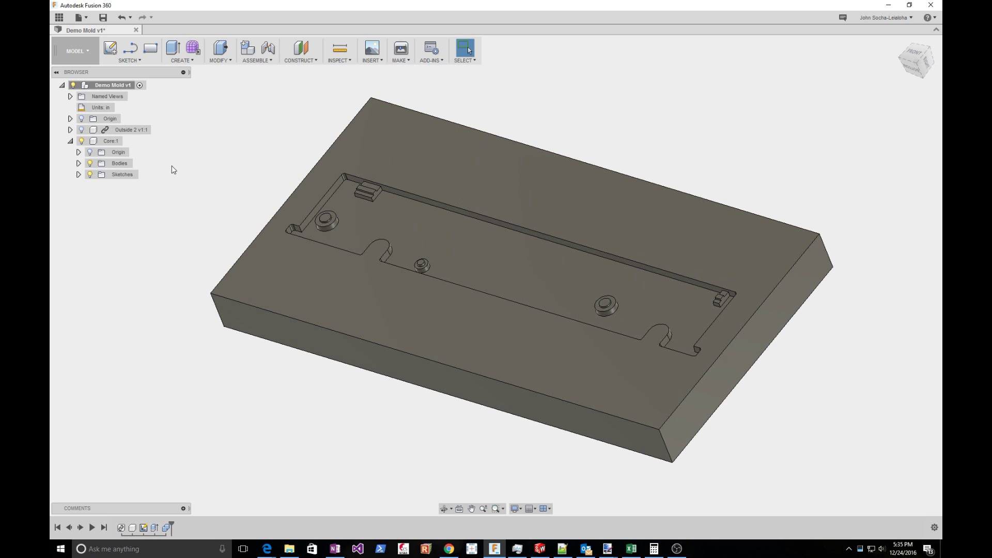
pyautogui.click(78, 176)
pyautogui.click(127, 186)
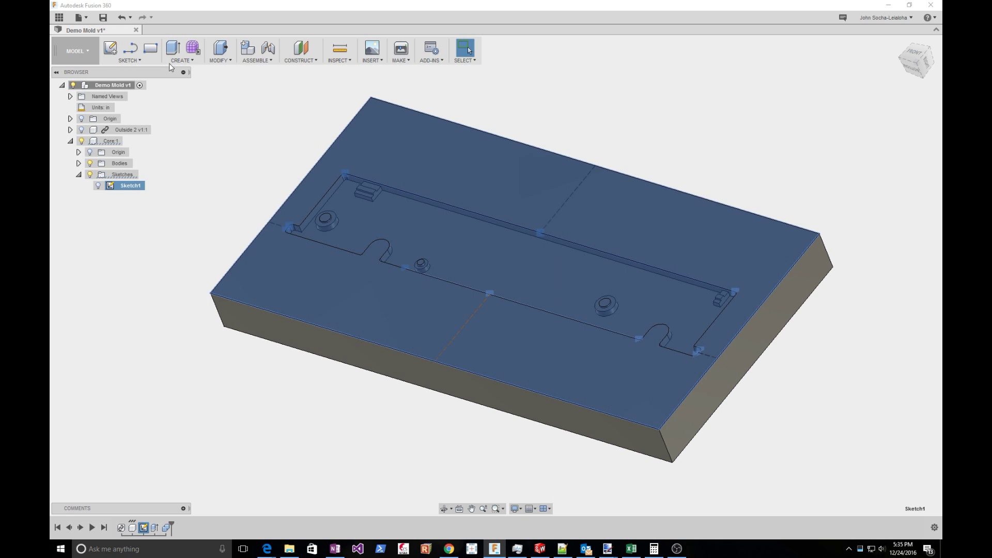
pyautogui.click(97, 186)
pyautogui.click(90, 163)
pyautogui.click(215, 132)
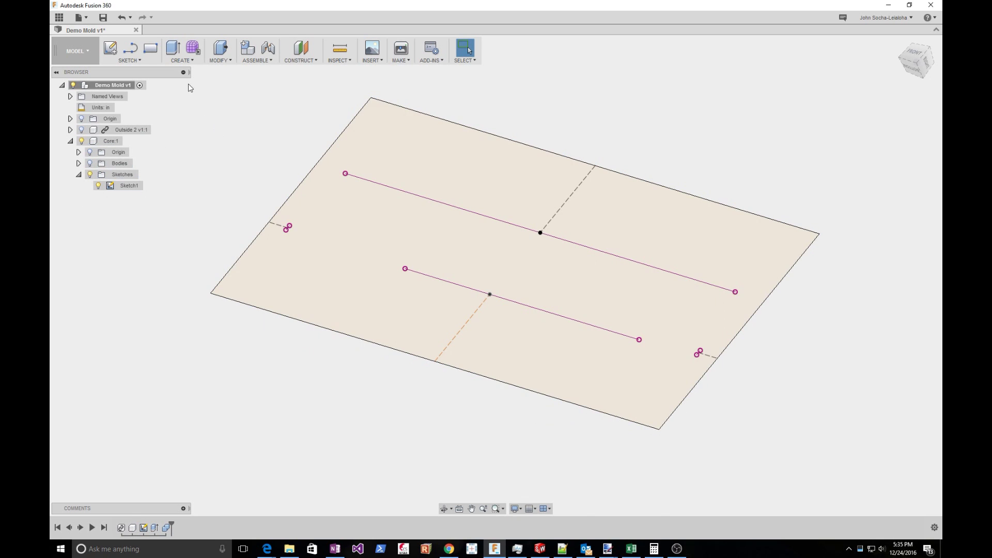
# Try extruding the block rectangle 0.50 in as a new body in the top-level design, and undo the extrusion.
pyautogui.click(191, 61)
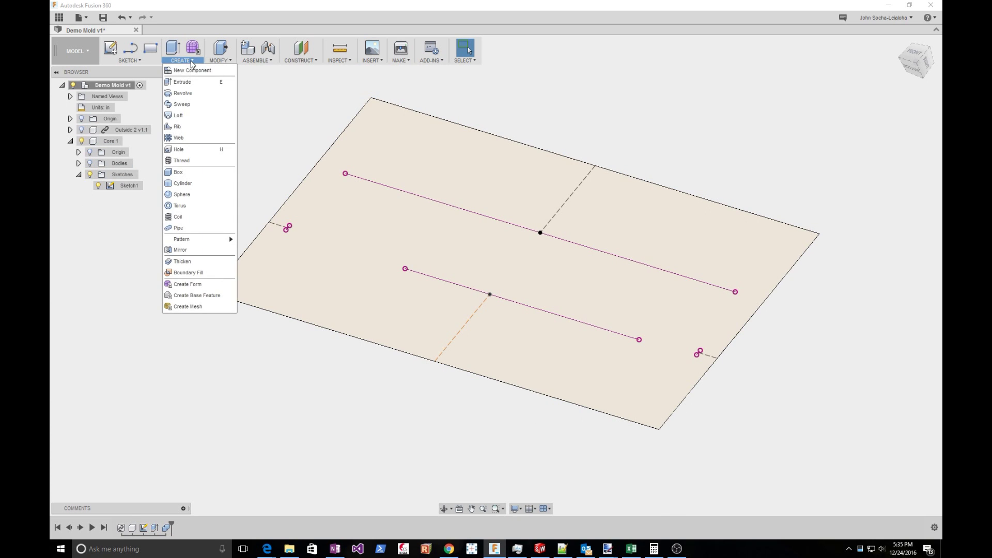
pyautogui.click(182, 82)
pyautogui.scroll(-2, 257, 146)
pyautogui.scroll(-1, 274, 157)
pyautogui.click(380, 125)
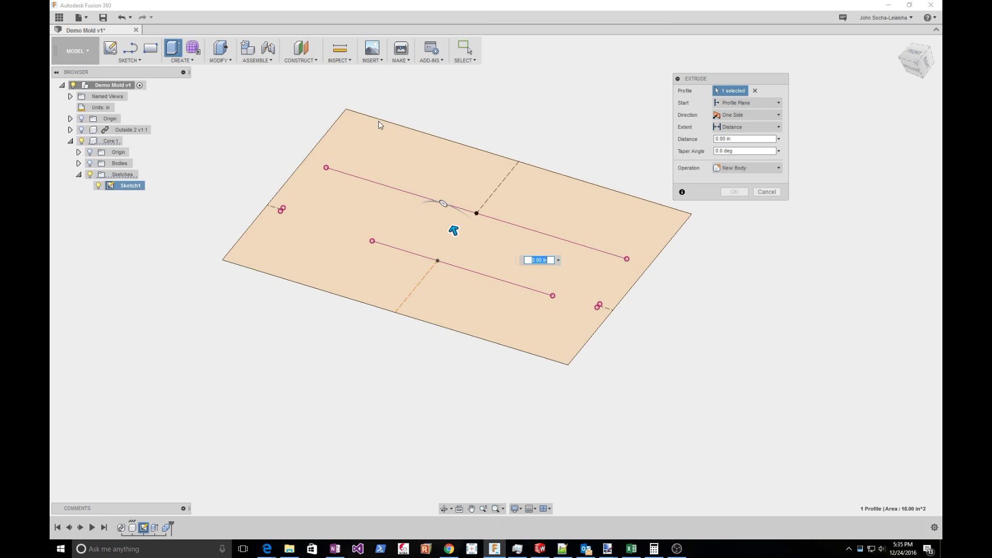
pyautogui.moveTo(453, 229); pyautogui.dragTo(445, 210)
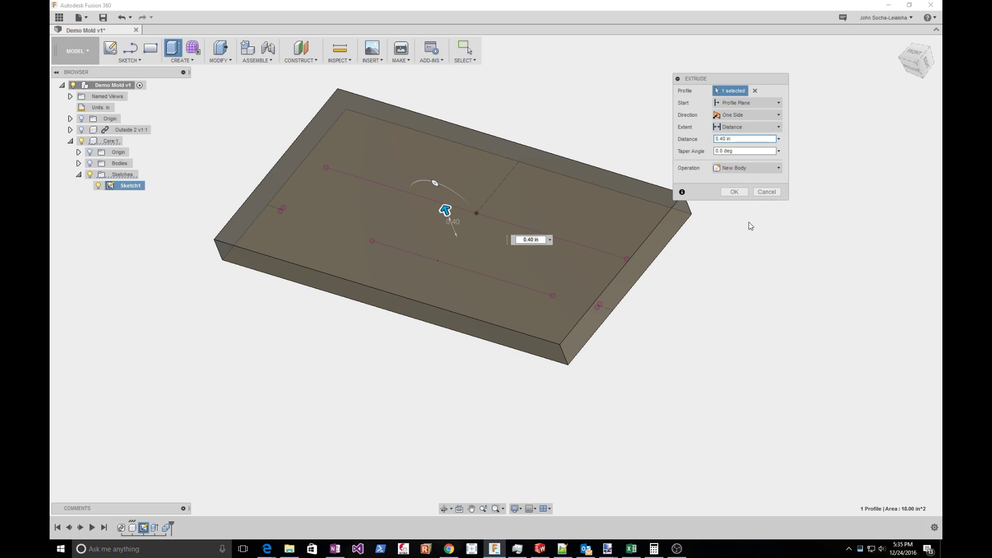
pyautogui.press('BackSpace')
pyautogui.write('5')
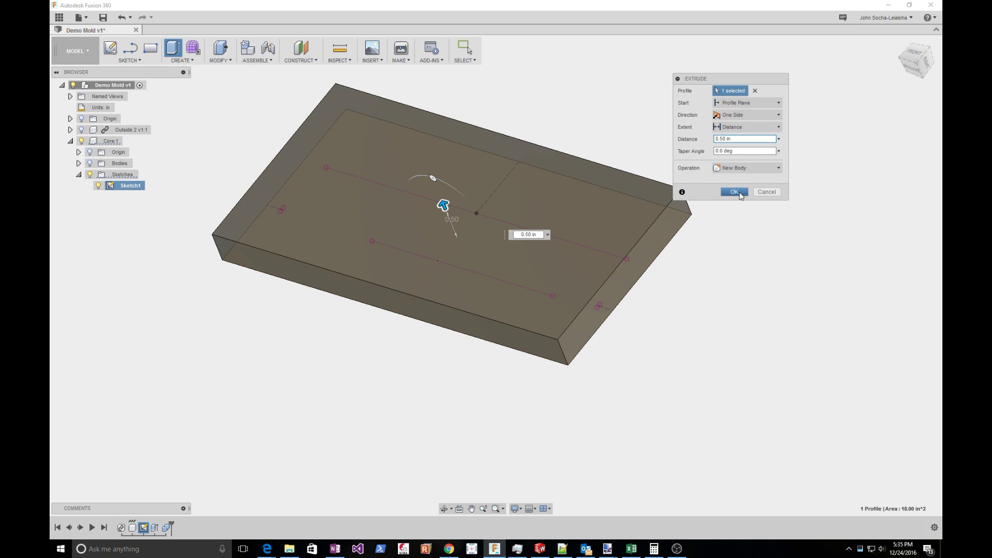
pyautogui.click(734, 192)
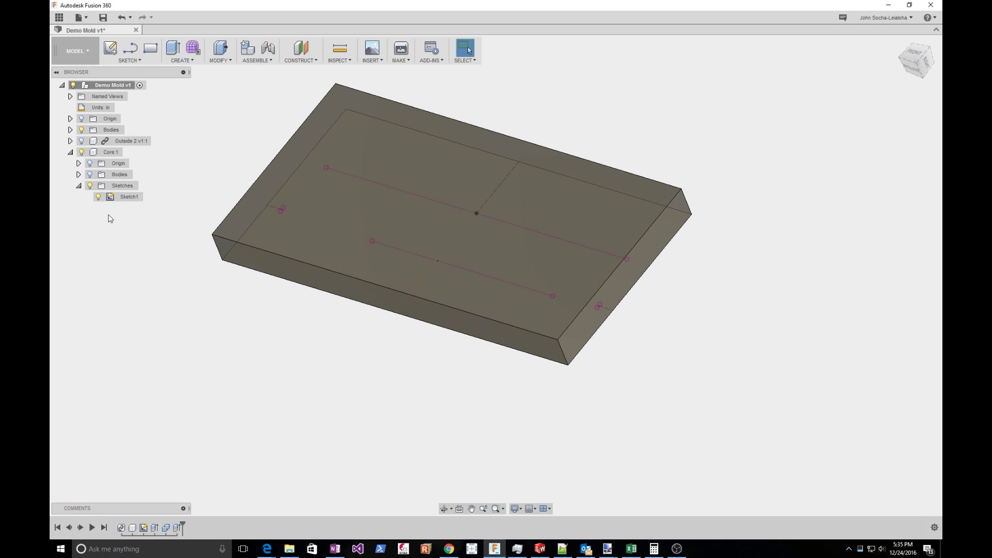
pyautogui.hotkey('ctrl', 'z')
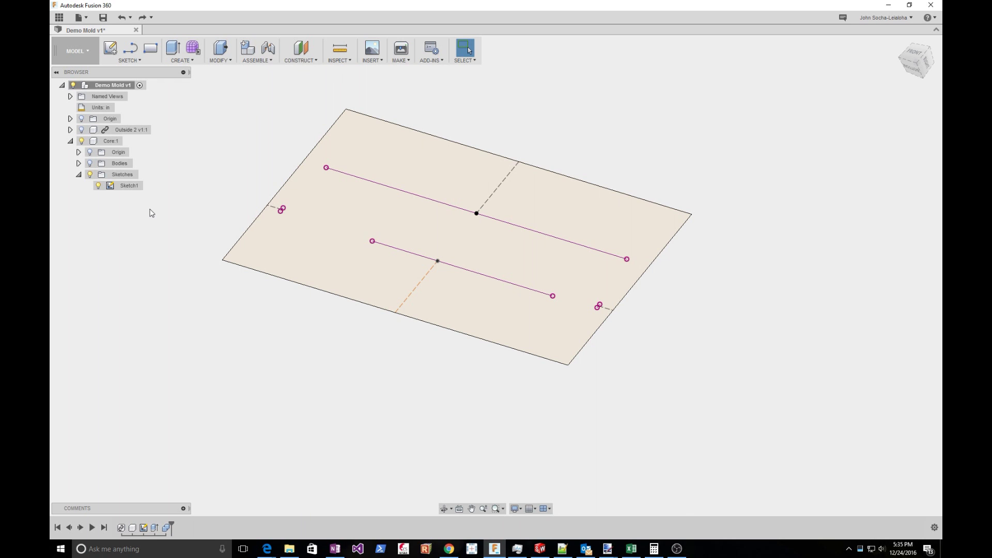
# Extrude the Sketch1 block rectangle 0.50 in as a new component in the top-level design, on the side opposite the Core block.
pyautogui.click(128, 186)
pyautogui.click(219, 60)
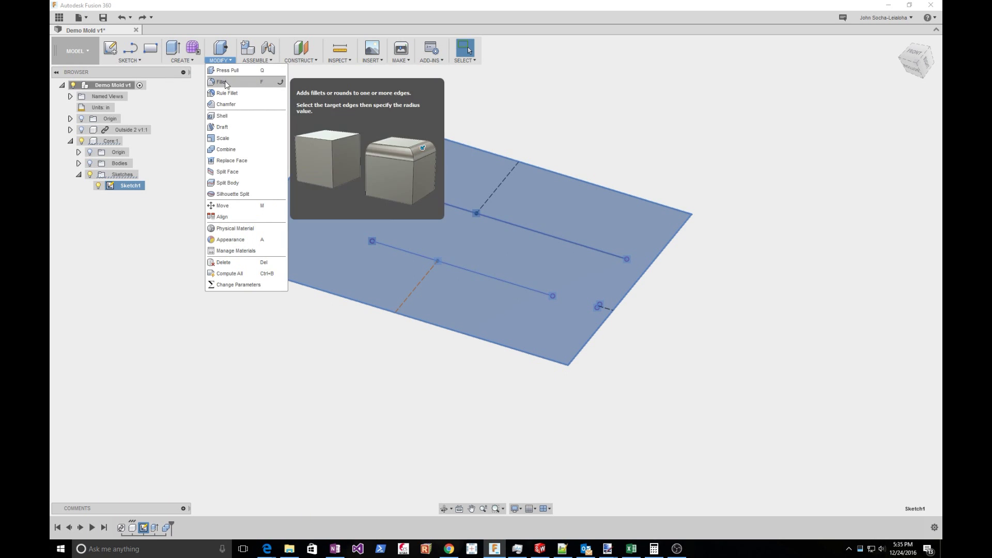
pyautogui.click(194, 60)
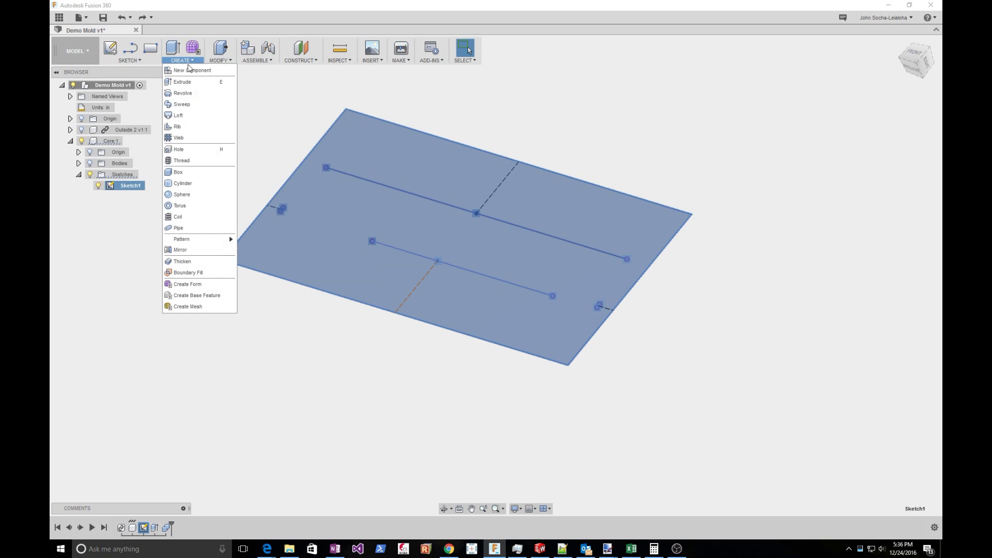
pyautogui.click(189, 84)
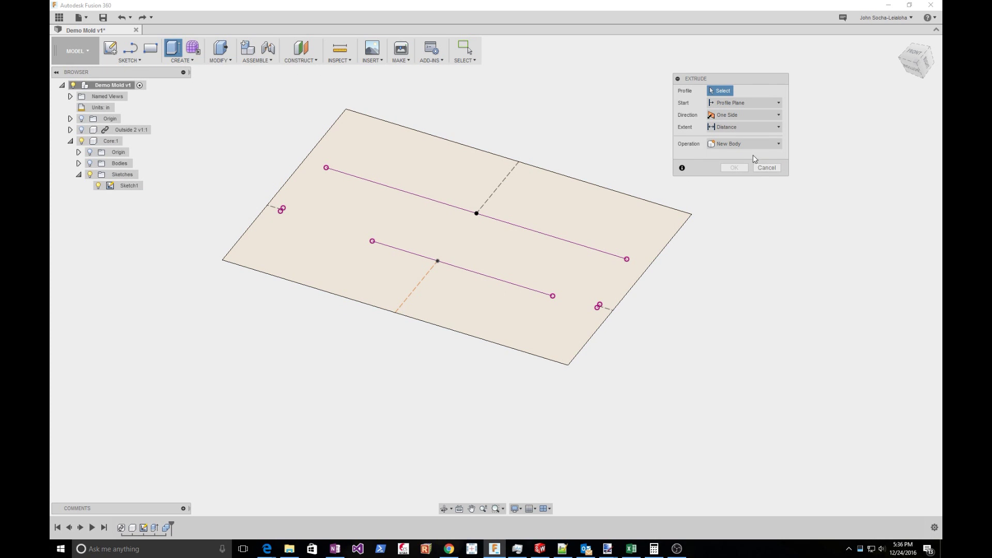
pyautogui.click(582, 185)
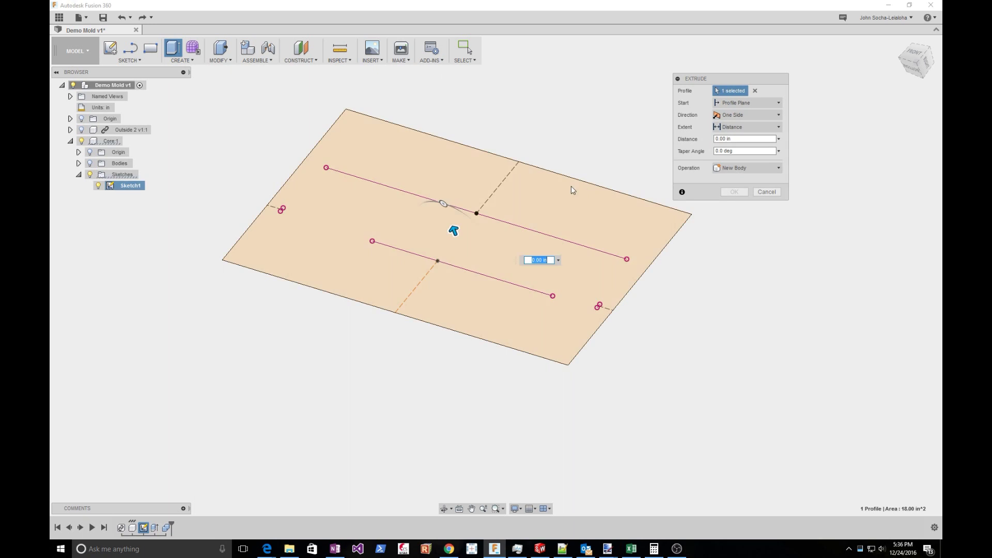
pyautogui.moveTo(452, 234); pyautogui.dragTo(485, 216)
pyautogui.click(714, 138)
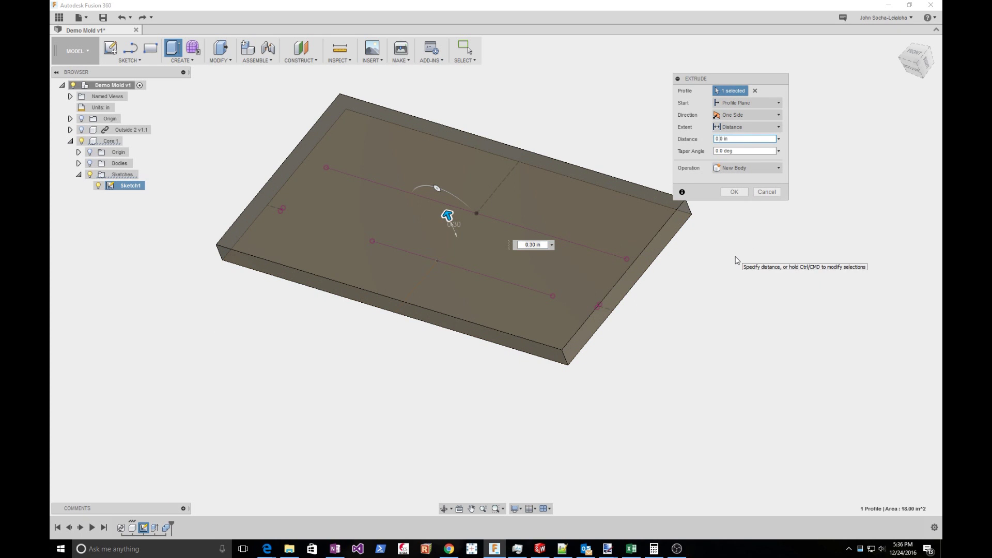
pyautogui.write('5')
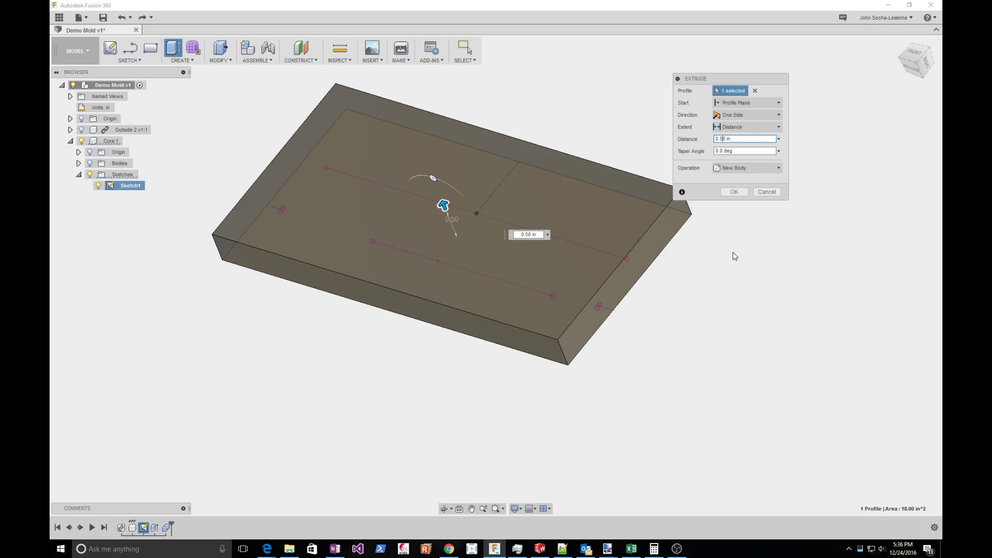
pyautogui.click(728, 169)
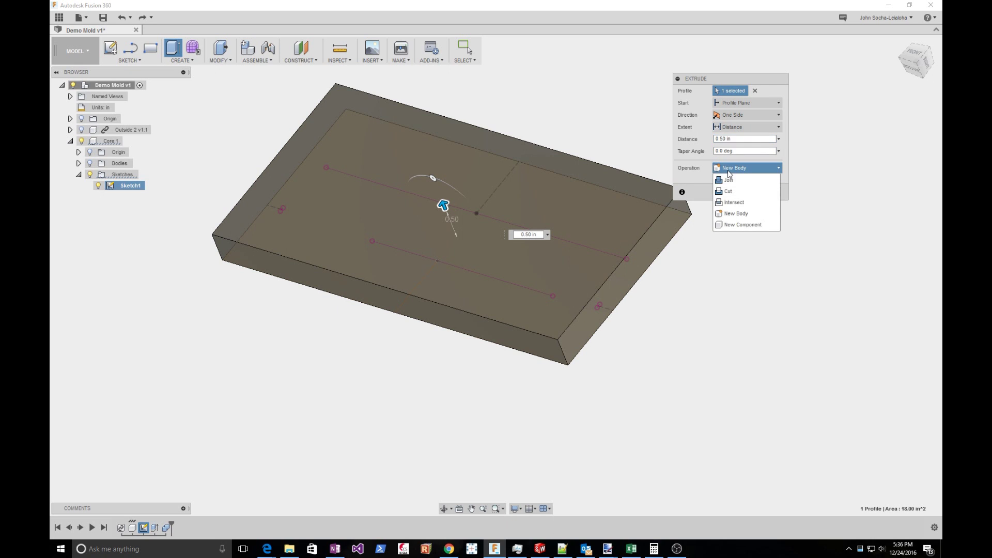
pyautogui.click(744, 225)
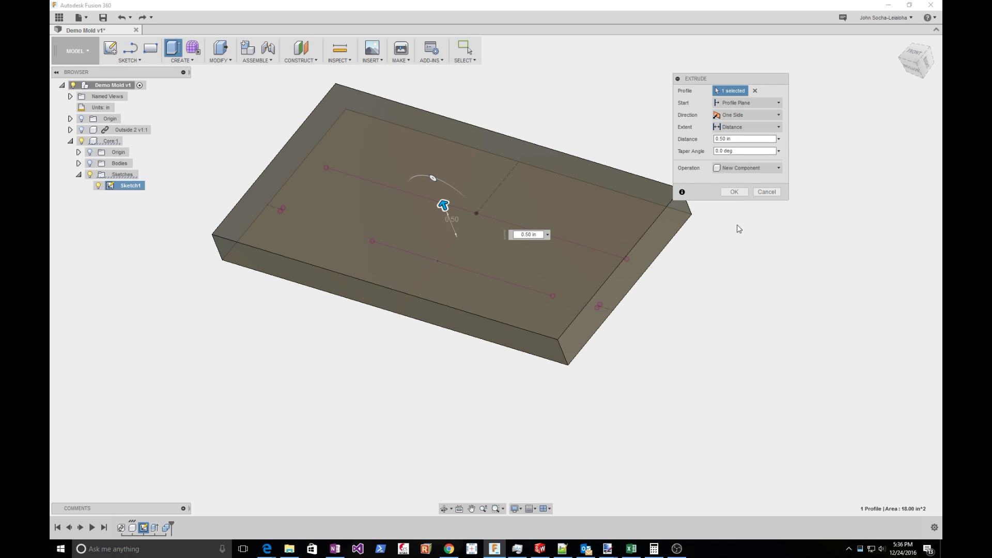
pyautogui.click(734, 192)
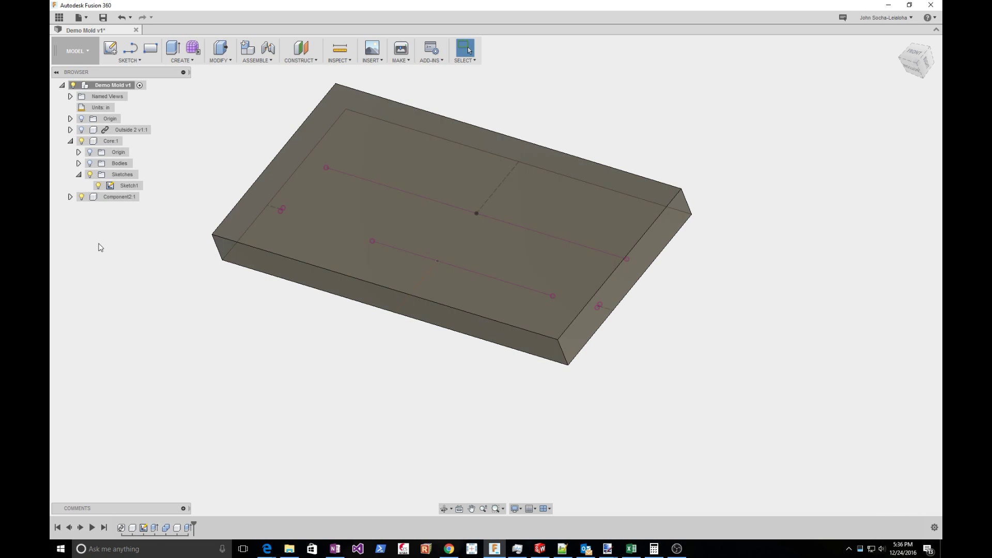
# Hide Sketch1 and show the Core bodies again, collapsing the Core component in the browser.
pyautogui.click(98, 185)
pyautogui.keyDown('shift'); pyautogui.moveTo(140, 226); pyautogui.dragTo(124, 199, button='middle'); pyautogui.keyUp('shift')
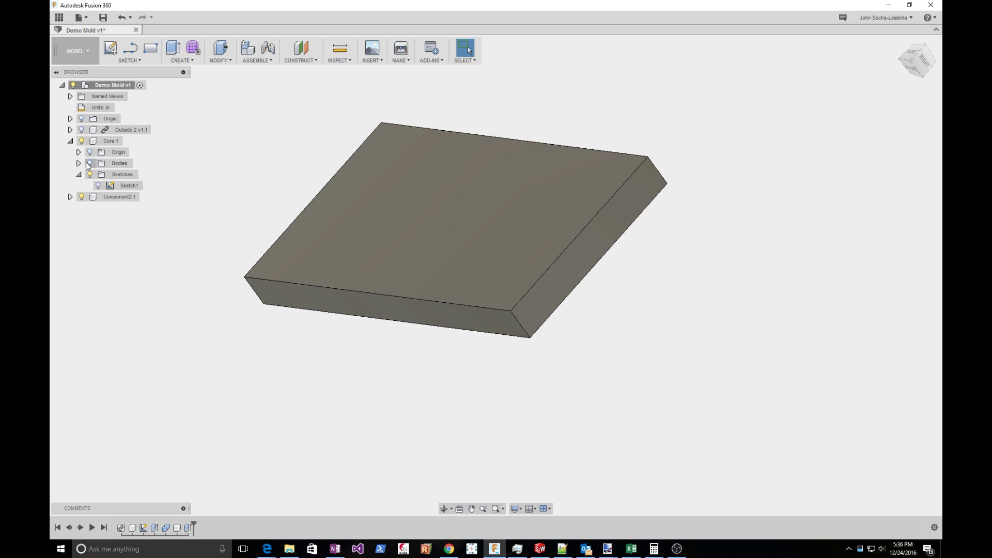
pyautogui.click(86, 162)
pyautogui.keyDown('shift'); pyautogui.moveTo(184, 186); pyautogui.dragTo(210, 203, button='middle'); pyautogui.keyUp('shift')
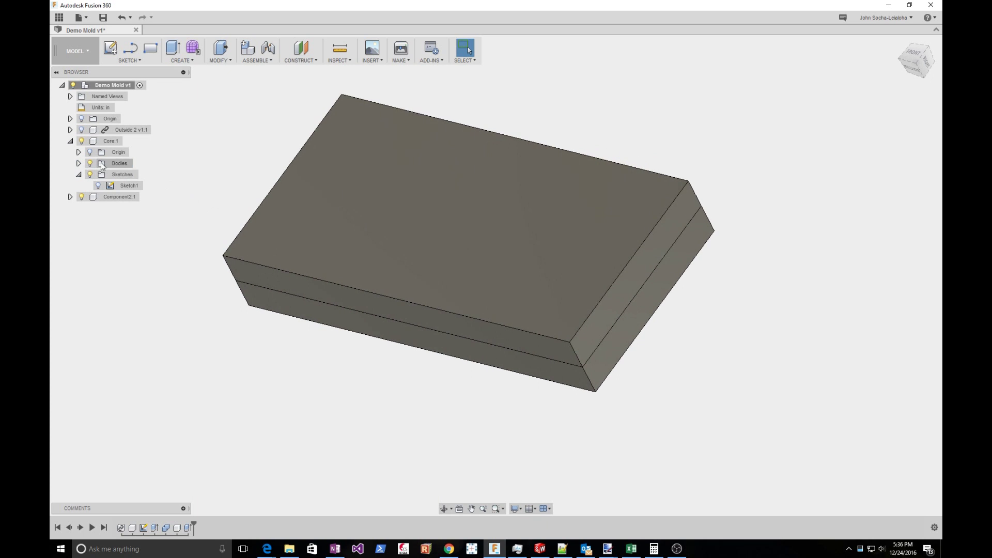
pyautogui.click(70, 141)
pyautogui.click(97, 142)
pyautogui.keyDown('shift'); pyautogui.moveTo(97, 143); pyautogui.dragTo(127, 164, button='middle'); pyautogui.keyUp('shift')
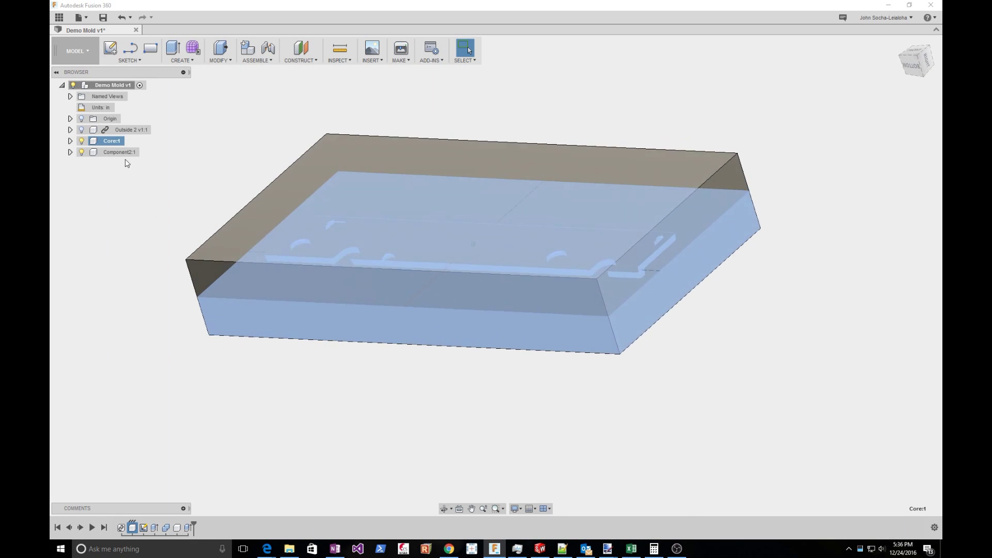
# Rename the newly extruded component as Cavity.
pyautogui.click(119, 152)
pyautogui.click(119, 152)
pyautogui.write('Cavity')
pyautogui.press('Return')
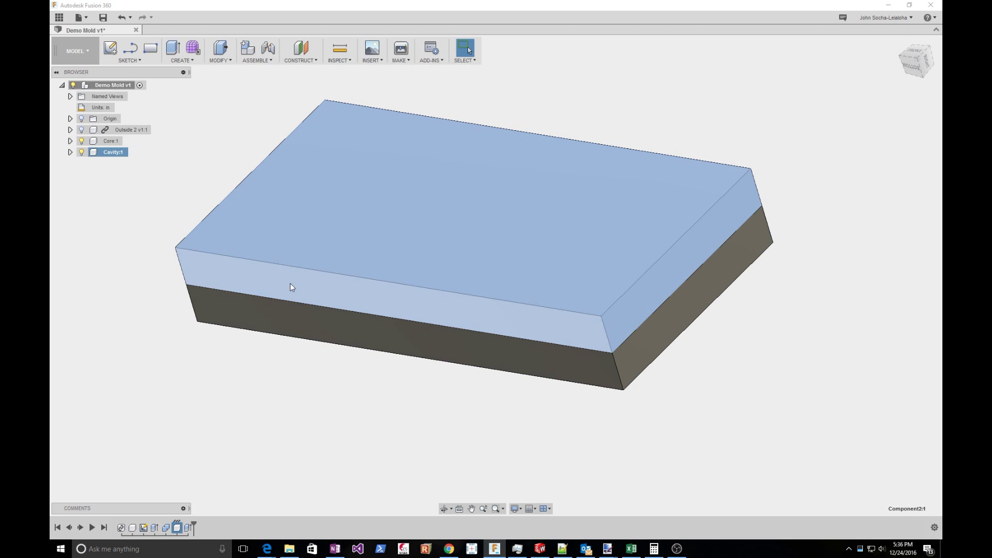
pyautogui.click(313, 409)
pyautogui.keyDown('shift'); pyautogui.moveTo(310, 399); pyautogui.dragTo(293, 370, button='middle'); pyautogui.keyUp('shift')
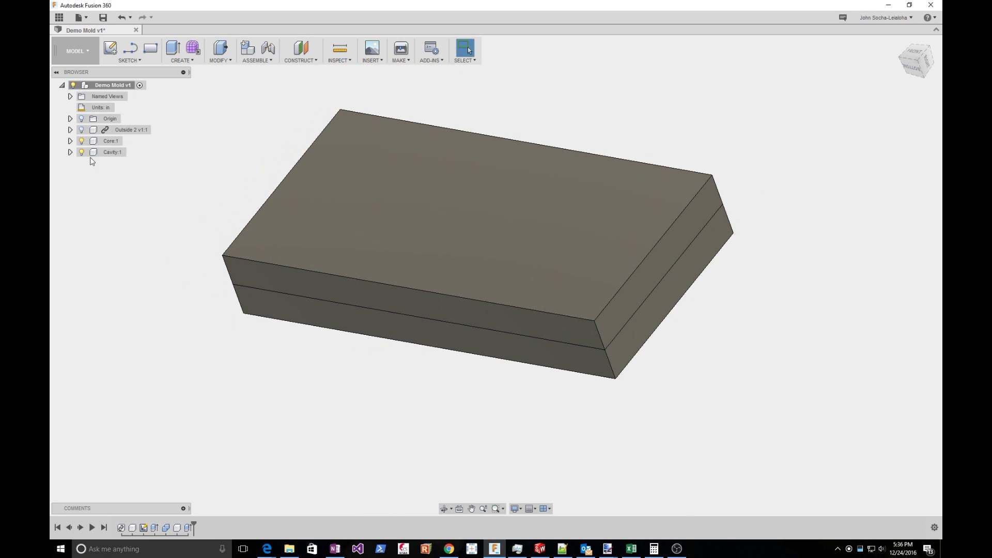
# Hide the Core component and show the Outside 2 part on the Cavity block.
pyautogui.click(81, 140)
pyautogui.keyDown('shift'); pyautogui.moveTo(292, 442); pyautogui.dragTo(217, 320, button='middle'); pyautogui.keyUp('shift')
pyautogui.click(81, 130)
pyautogui.scroll(2, 248, 371)
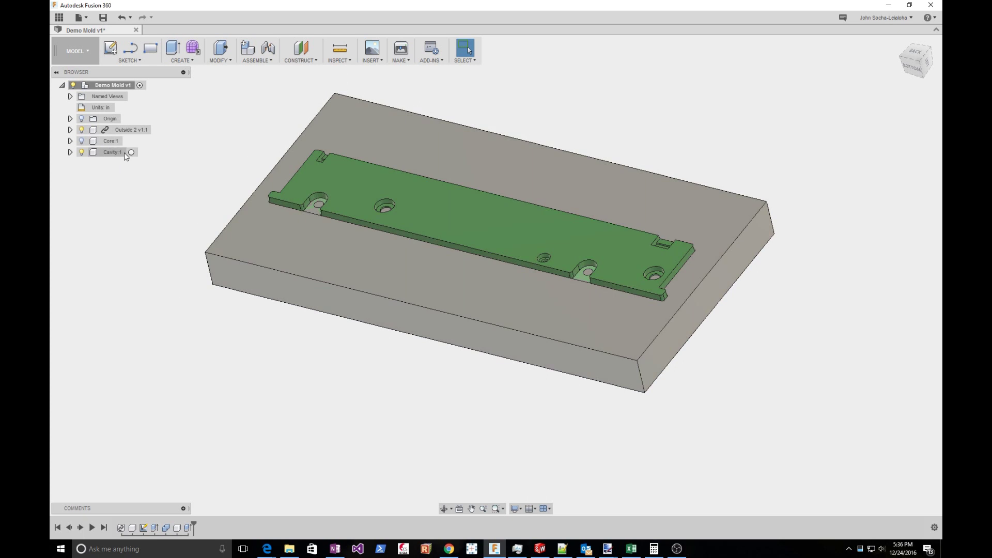
# In the Cavity component, cut the Outside 2 body from the block with Combine, keeping the tool body.
pyautogui.click(131, 153)
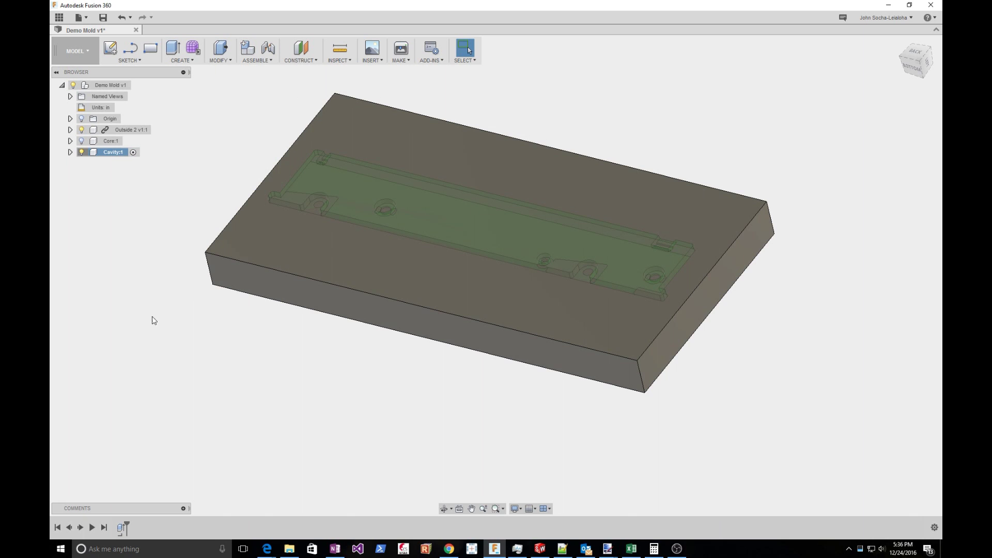
pyautogui.click(221, 60)
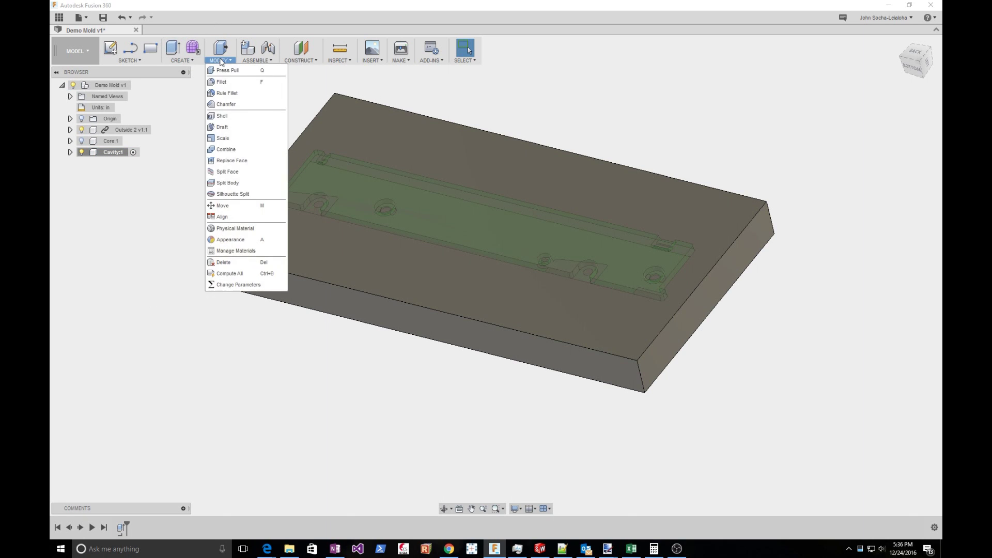
pyautogui.click(238, 155)
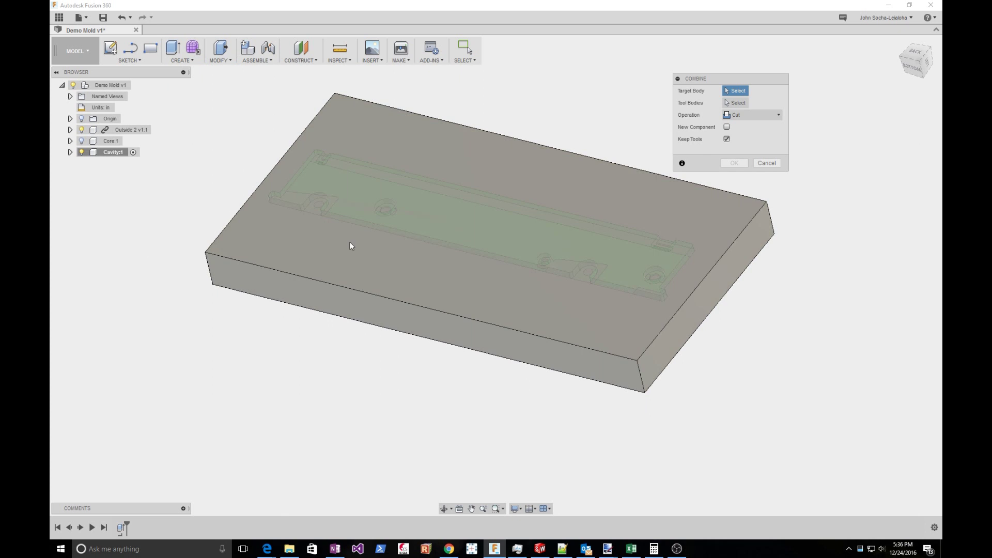
pyautogui.click(351, 249)
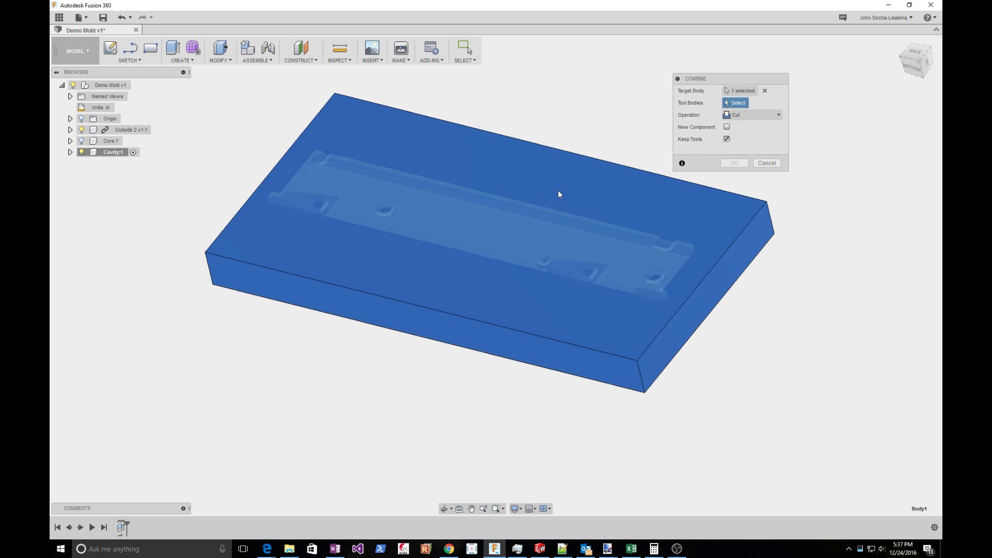
pyautogui.click(368, 216)
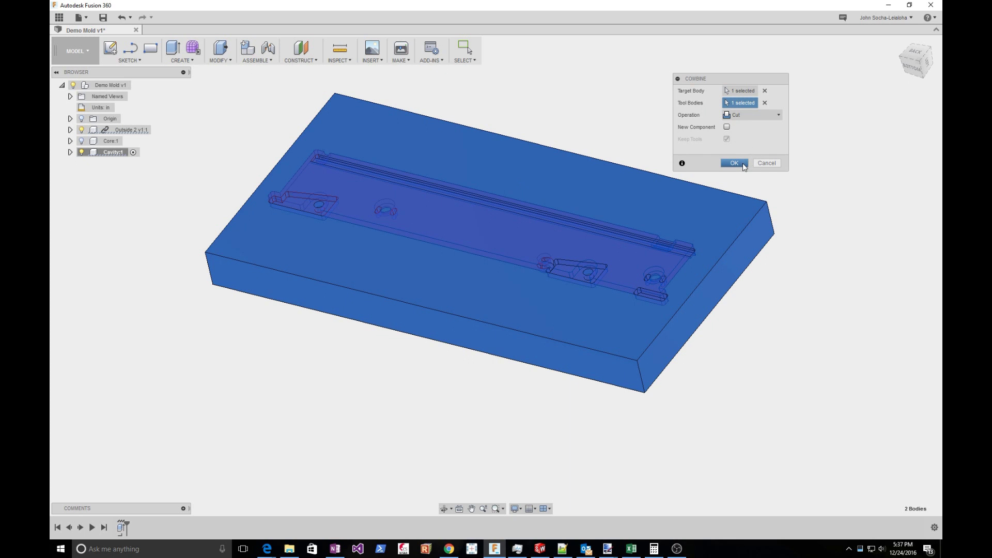
pyautogui.click(734, 163)
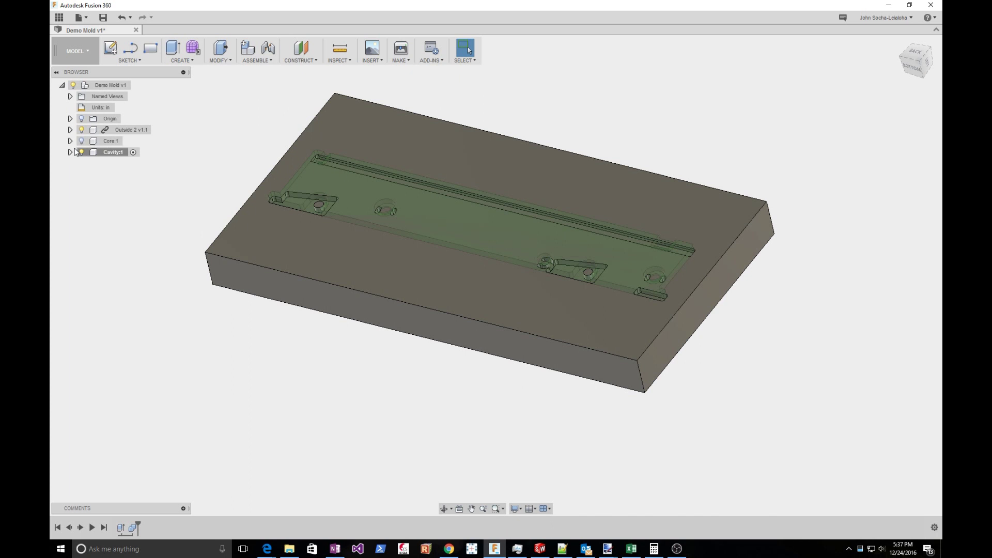
# Hide the Outside 2 part, and reactivate the top-level Demo Mold with the Core component shown.
pyautogui.click(81, 130)
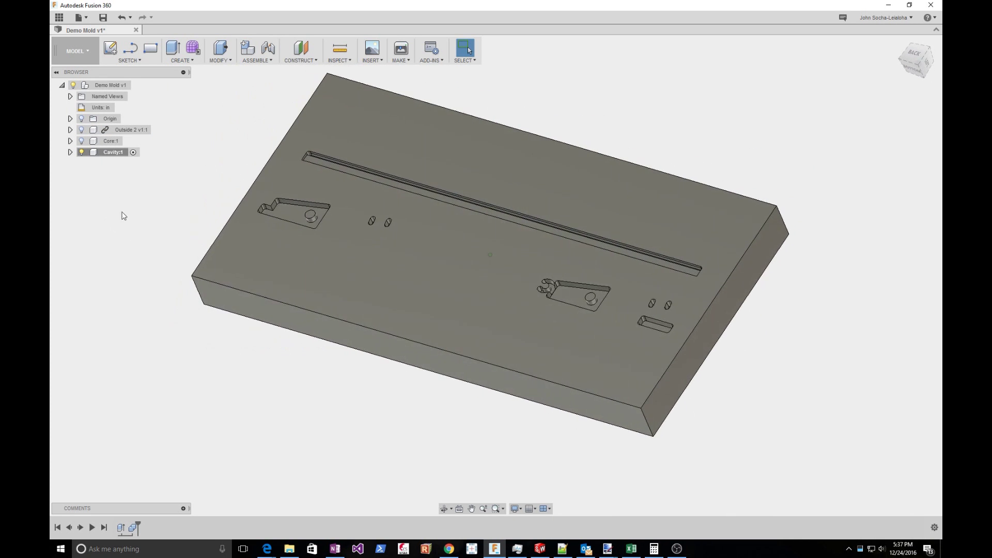
pyautogui.click(139, 85)
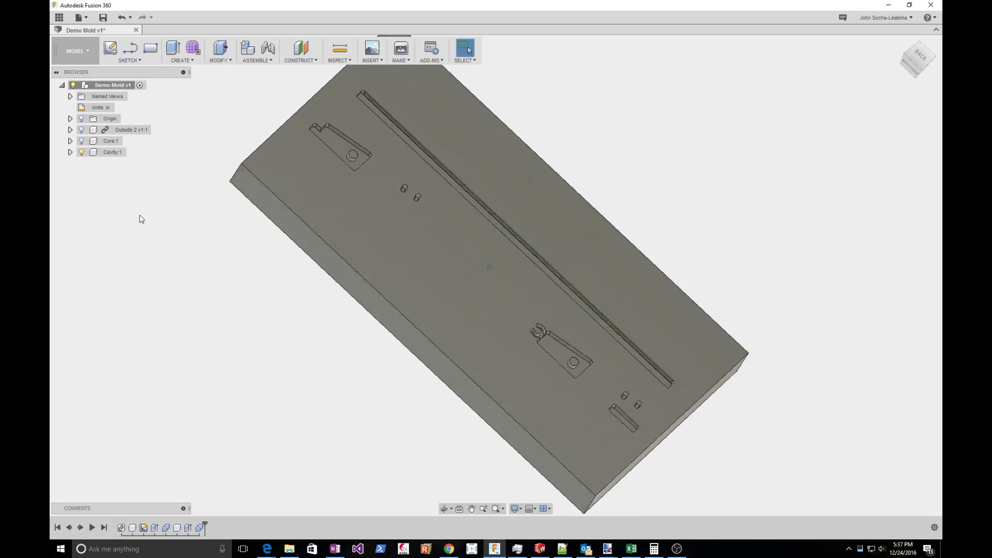
pyautogui.click(81, 141)
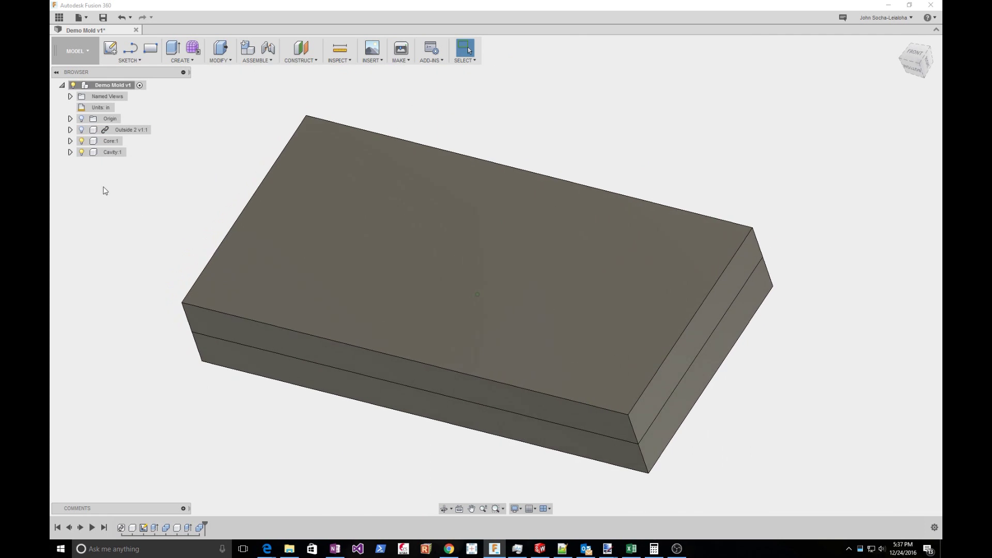
# Lower the opacity of the Core component and briefly show the Outside 2 part between the mold halves.
pyautogui.rightClick(107, 141)
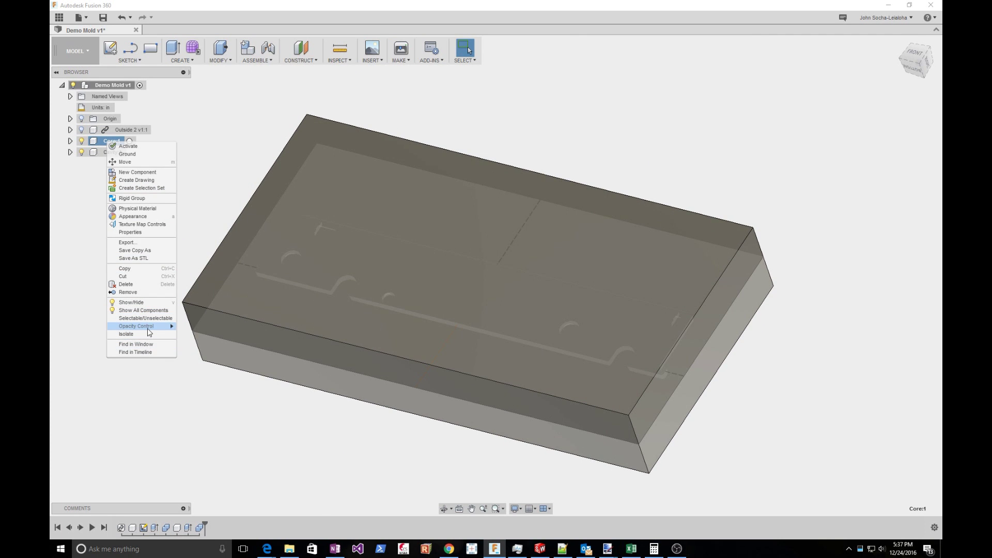
pyautogui.moveTo(150, 327)
pyautogui.click(202, 369)
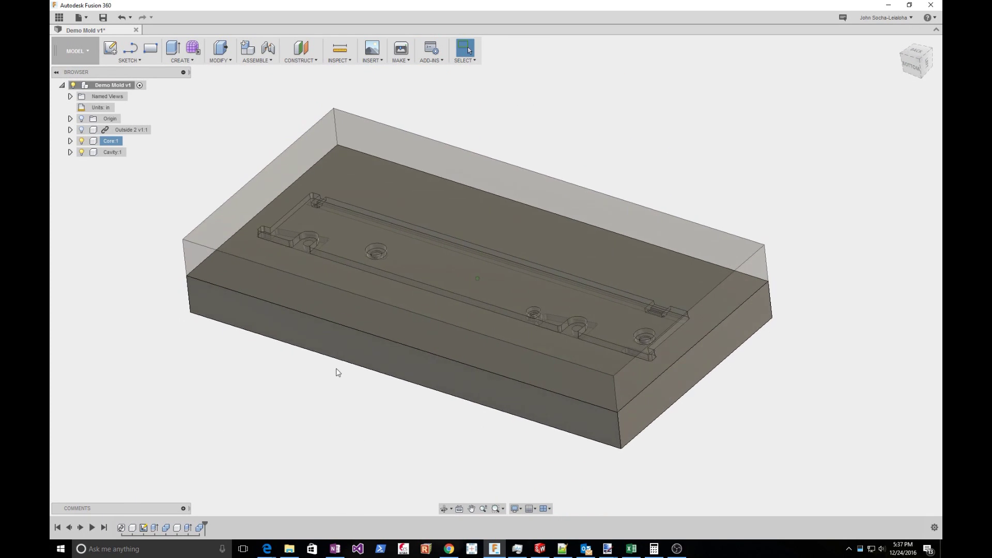
pyautogui.click(81, 131)
pyautogui.click(81, 130)
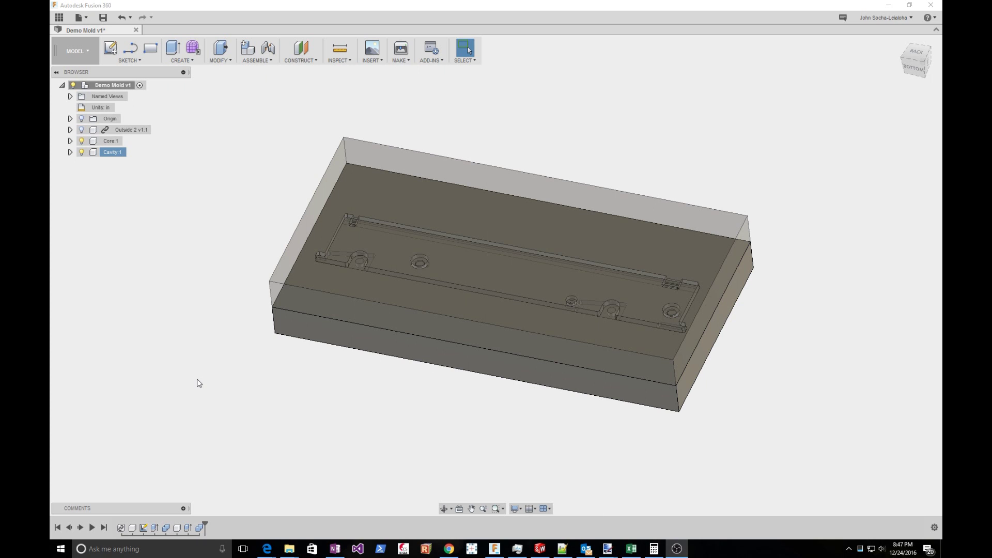
# Open the finished Outside 2 Mold design from the SMT Strip Holders project.
pyautogui.click(62, 22)
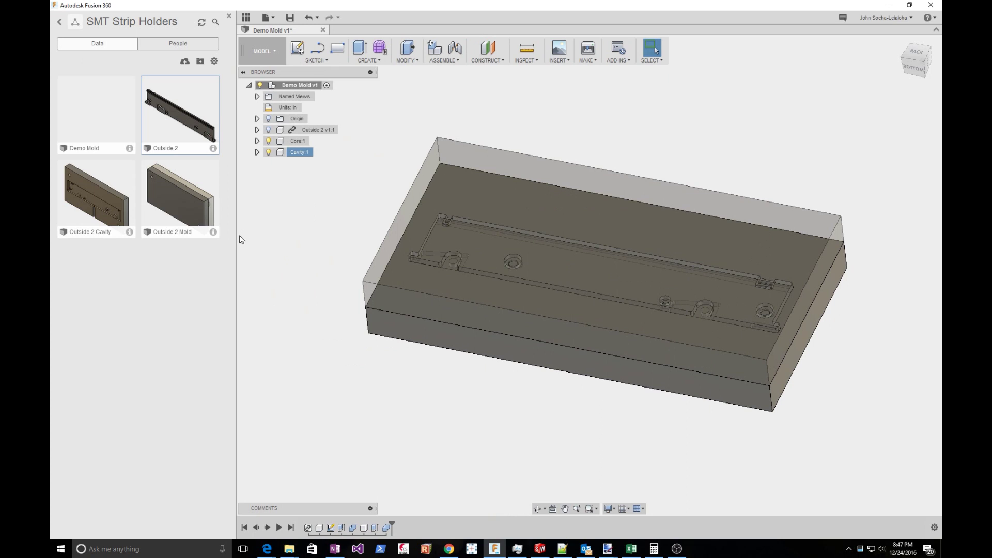
pyautogui.doubleClick(187, 207)
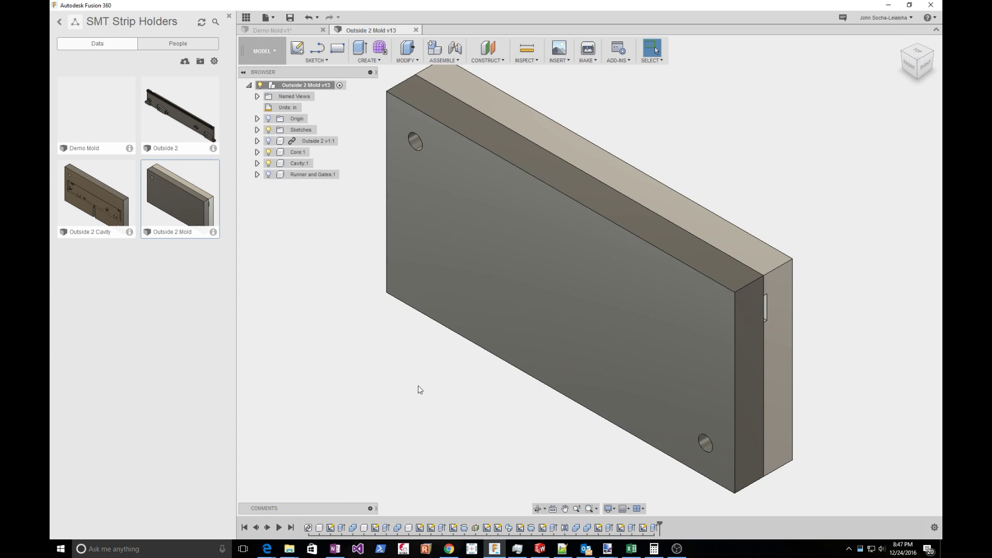
pyautogui.keyDown('shift'); pyautogui.moveTo(418, 386); pyautogui.dragTo(398, 349, button='middle'); pyautogui.keyUp('shift')
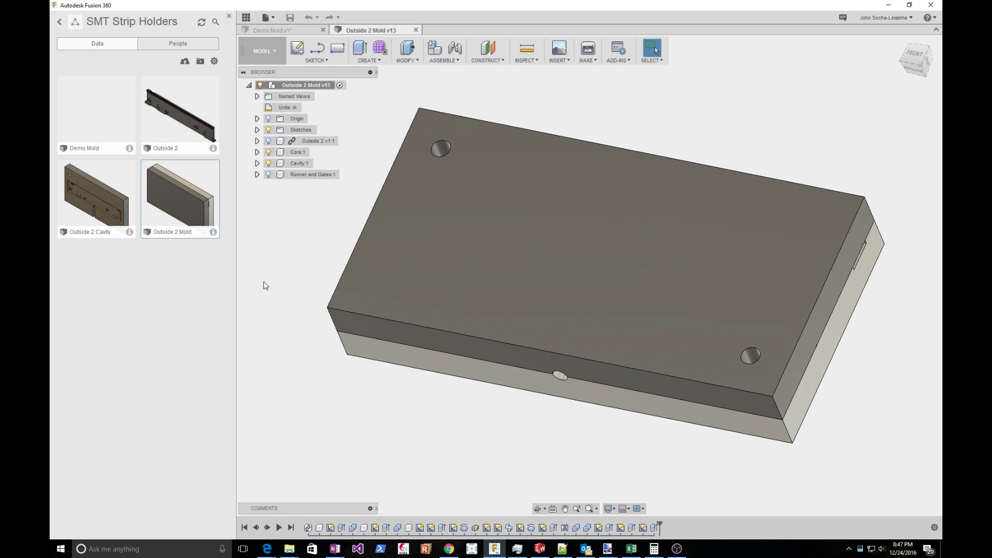
pyautogui.keyDown('shift'); pyautogui.moveTo(609, 365); pyautogui.dragTo(541, 320, button='middle'); pyautogui.keyUp('shift')
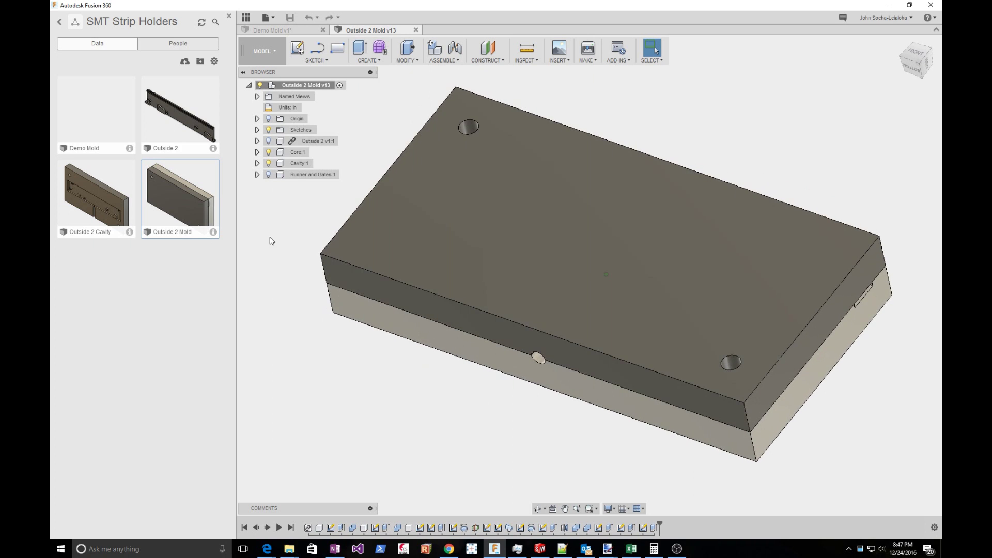
# Hide the Core component of the Outside 2 Mold and examine the runner and gates cut into the Cavity half.
pyautogui.click(257, 152)
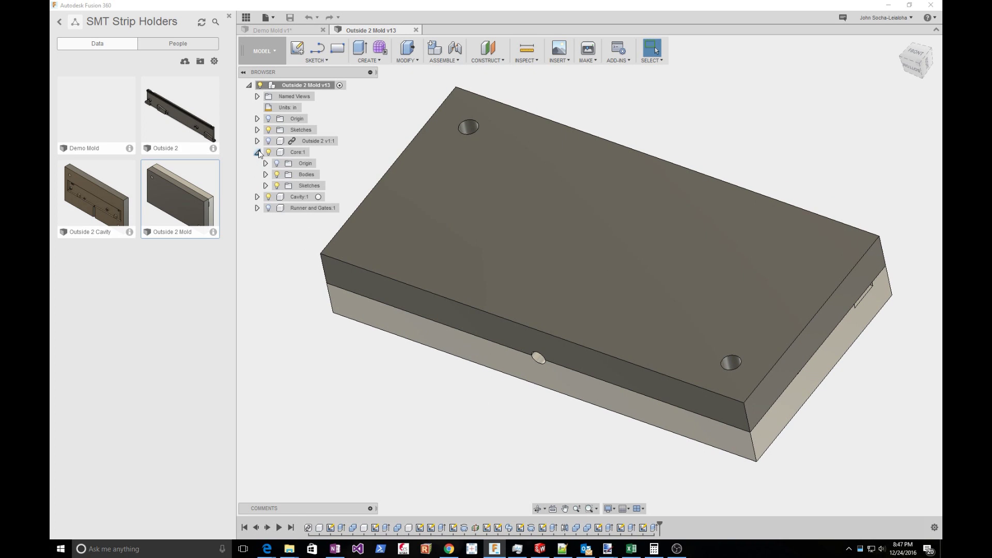
pyautogui.click(257, 152)
pyautogui.click(268, 152)
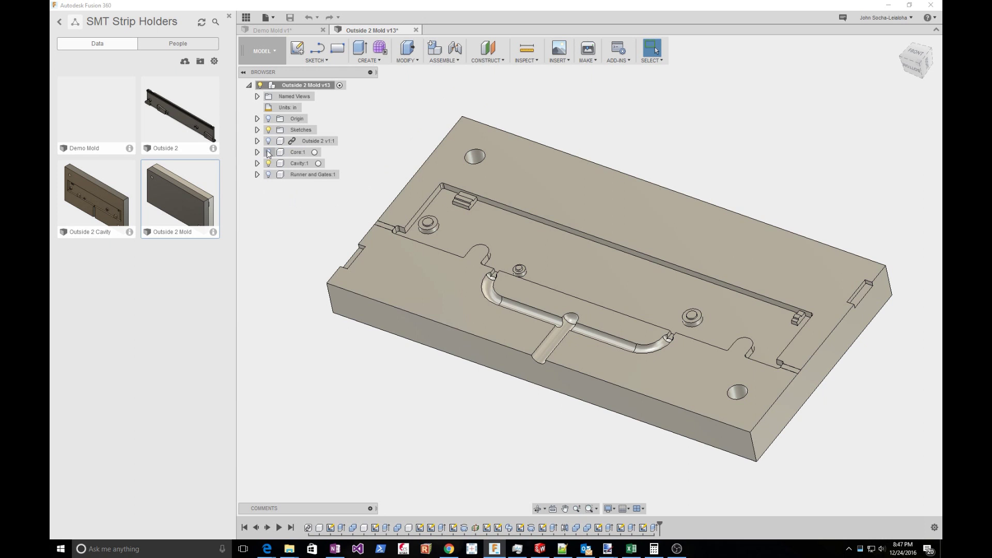
pyautogui.scroll(5, 594, 337)
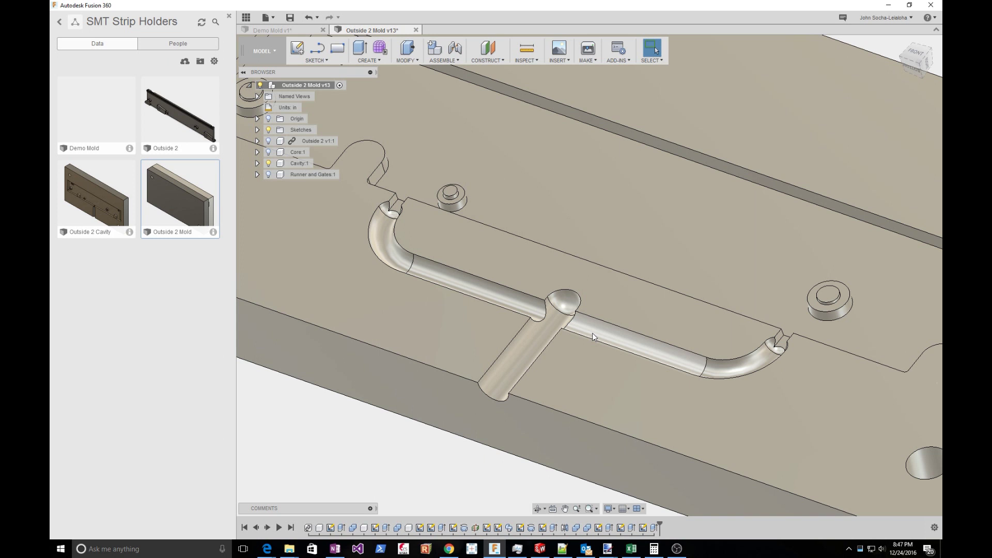
pyautogui.scroll(1, 398, 211)
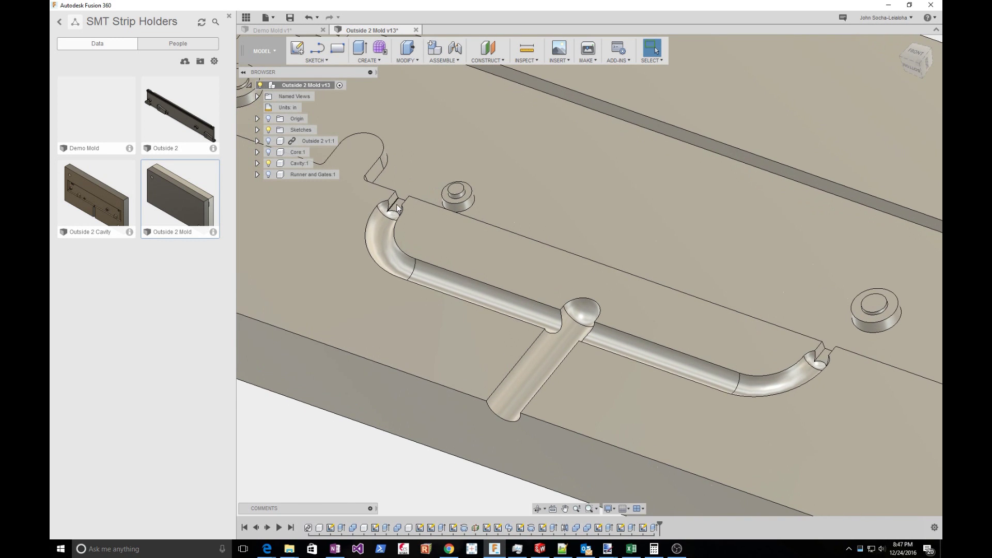
# Close the Outside 2 Mold design and its project file listing to return to the full Demo Mold view.
pyautogui.scroll(-4, 398, 211)
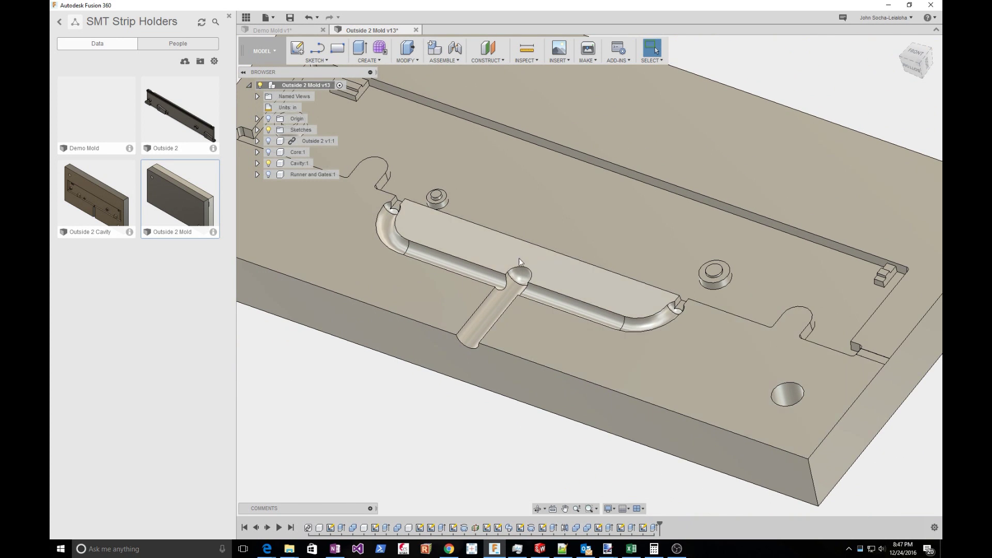
pyautogui.scroll(2, 396, 204)
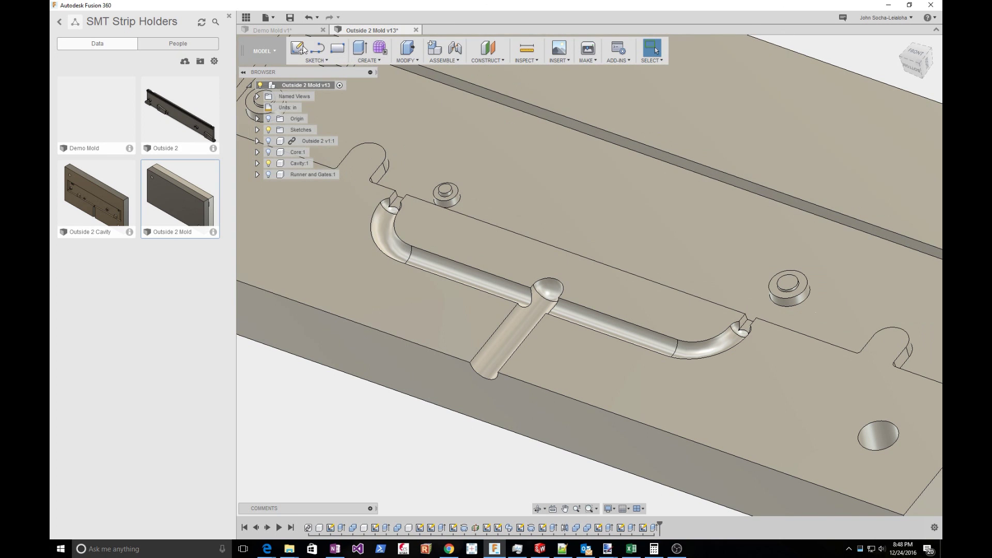
pyautogui.click(415, 31)
pyautogui.click(510, 321)
pyautogui.click(227, 17)
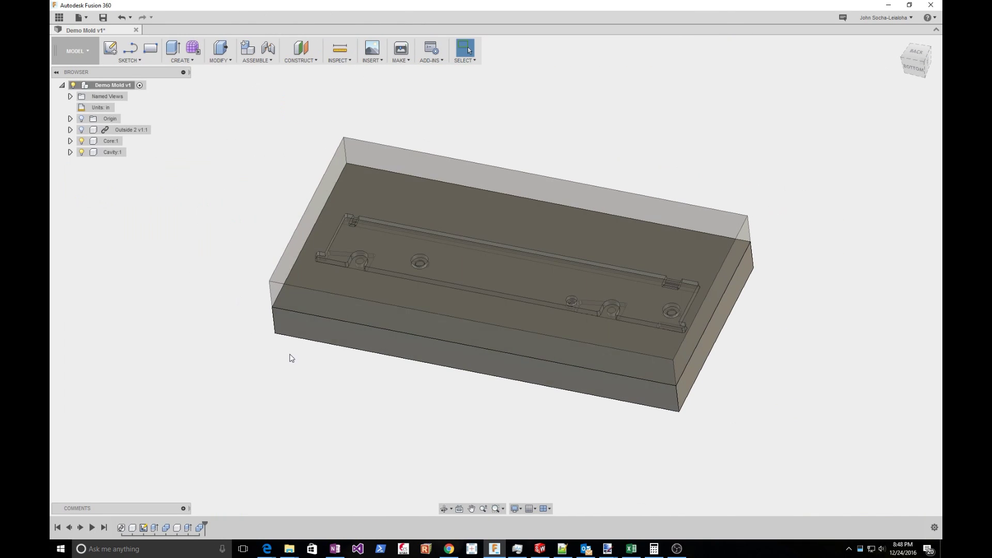
# Hide the Cavity component and restore the Core component's opacity to 100%.
pyautogui.click(81, 151)
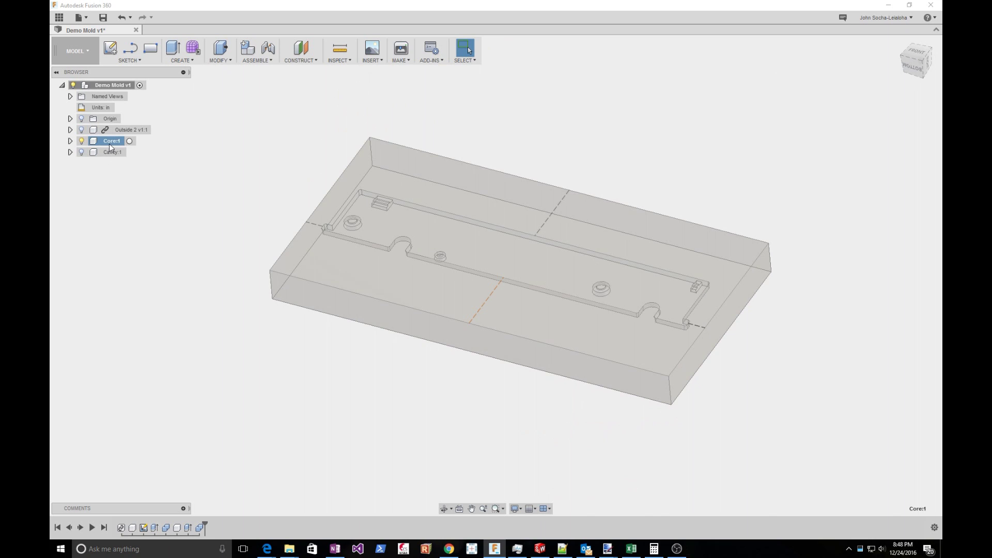
pyautogui.rightClick(110, 144)
pyautogui.moveTo(148, 334)
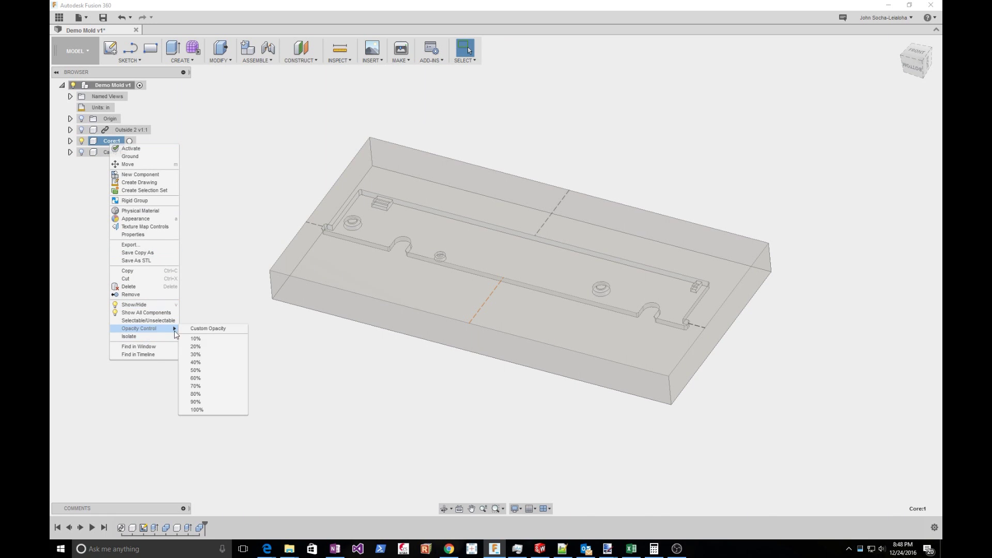
pyautogui.click(199, 409)
pyautogui.click(357, 395)
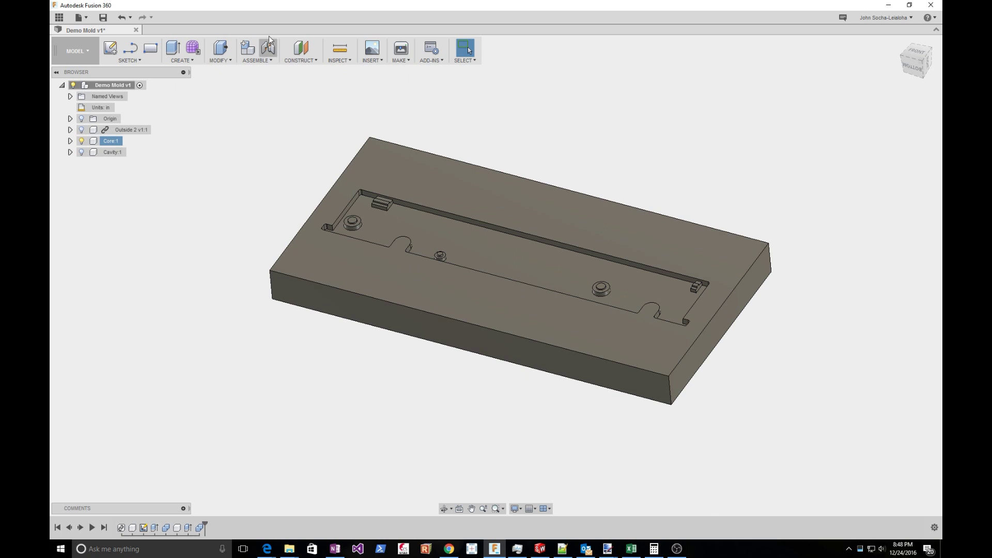
pyautogui.click(180, 60)
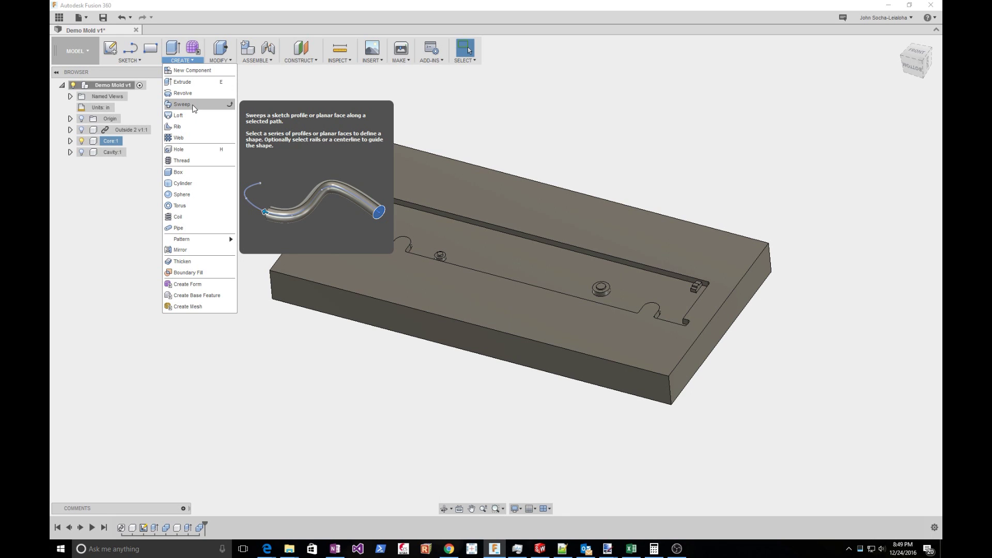
pyautogui.click(352, 394)
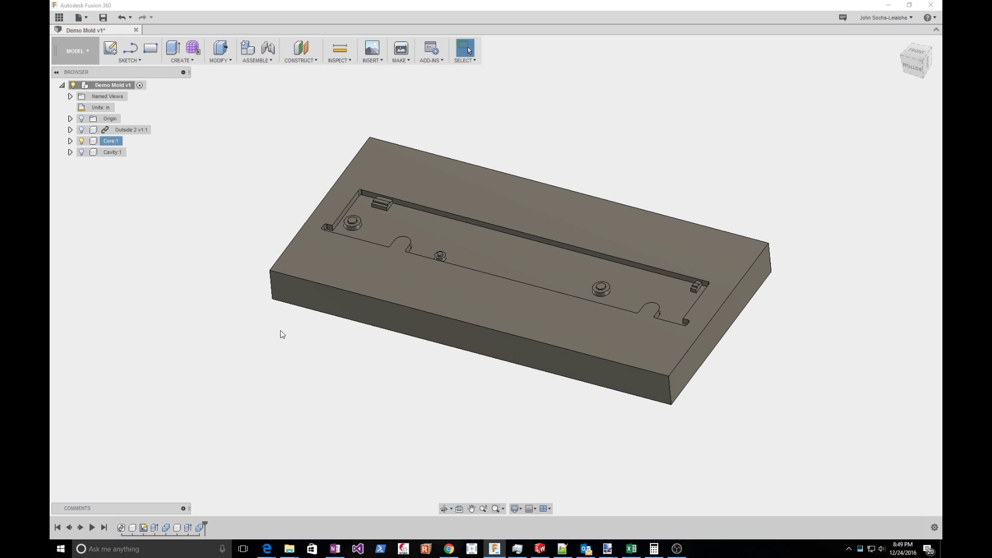
# Create a new component under the top-level Demo Mold and name it Runners.
pyautogui.rightClick(100, 86)
pyautogui.click(127, 89)
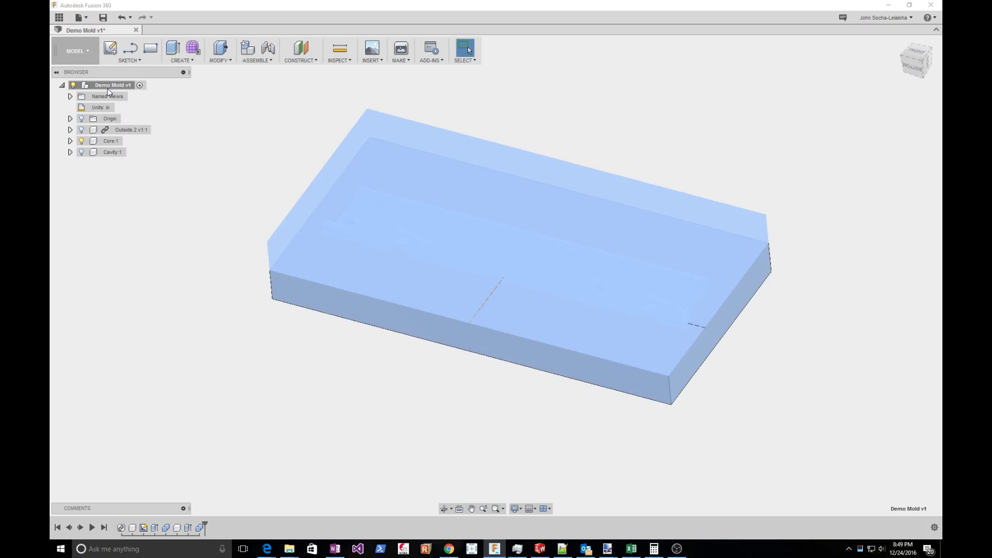
pyautogui.click(124, 164)
pyautogui.click(123, 164)
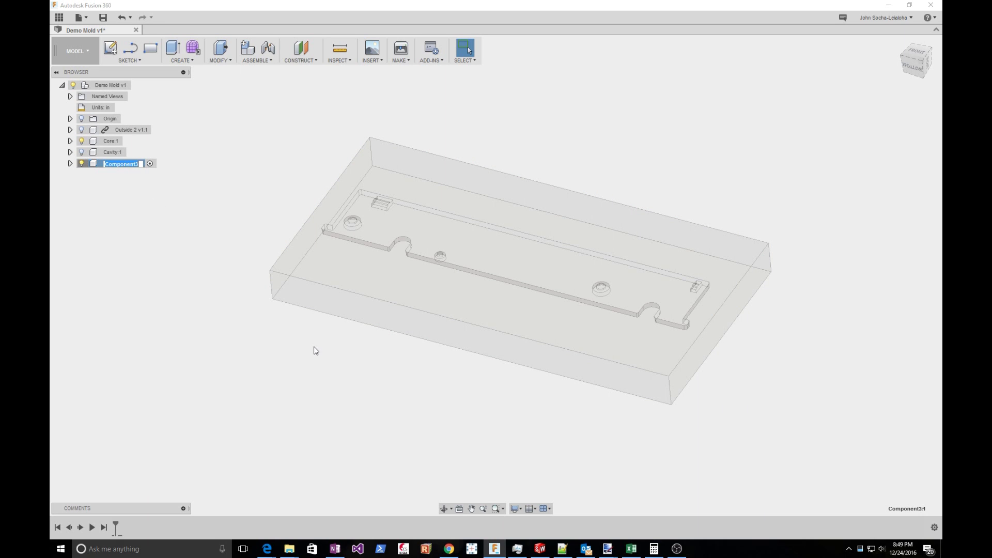
pyautogui.write('Runners')
pyautogui.press('Return')
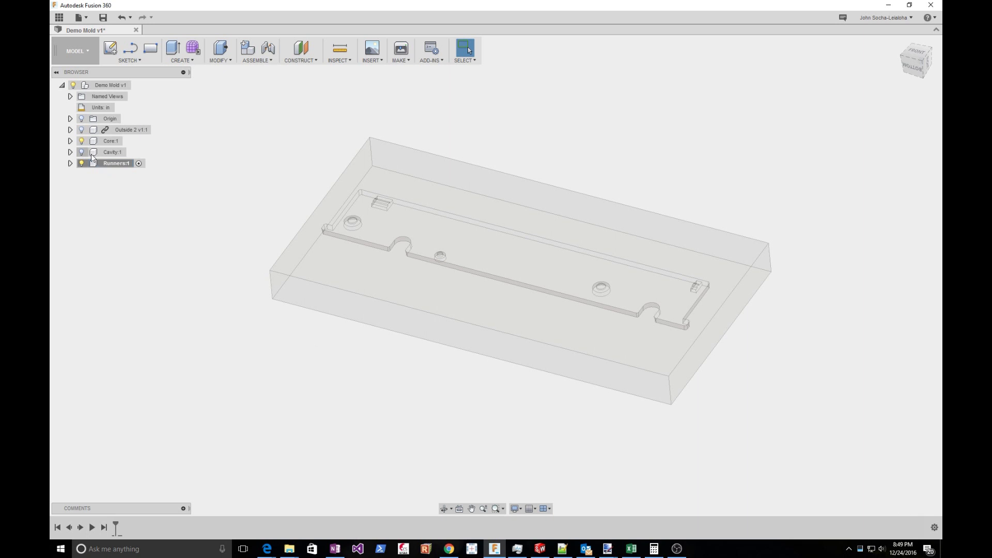
# Start a sketch on the Core's mold face and draw a short horizontal runner line below the part outline.
pyautogui.click(129, 61)
pyautogui.click(133, 79)
pyautogui.click(362, 222)
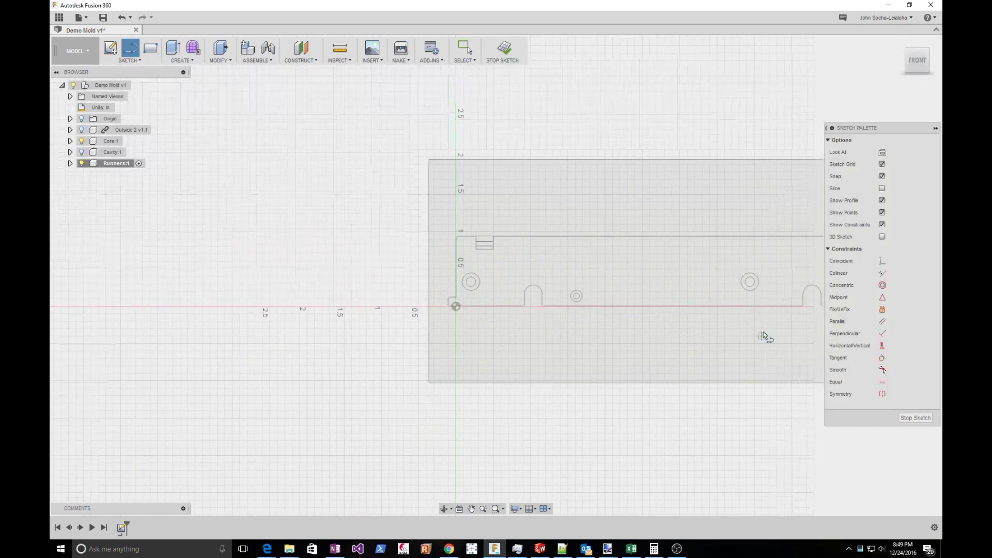
pyautogui.scroll(3, 641, 314)
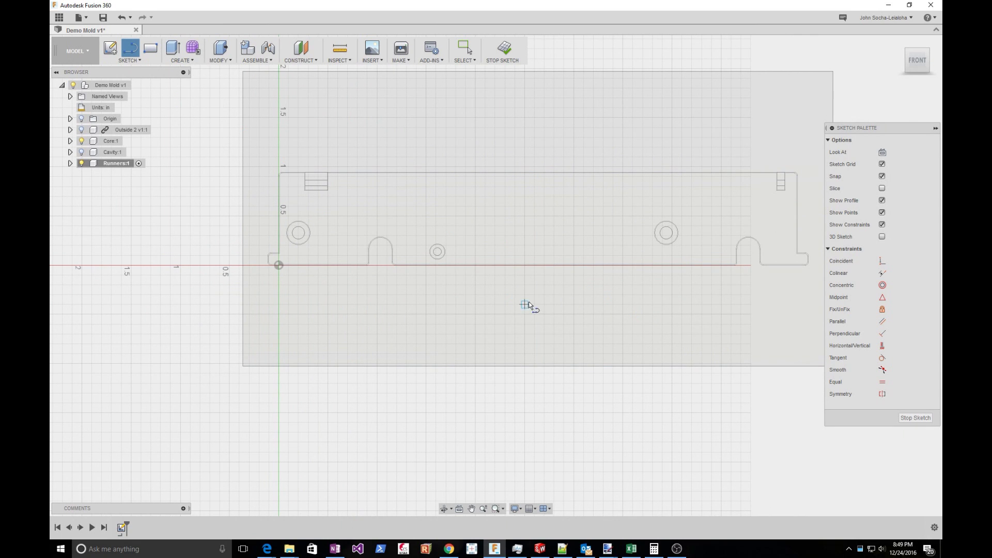
pyautogui.click(524, 315)
pyautogui.click(607, 314)
pyautogui.press('Escape')
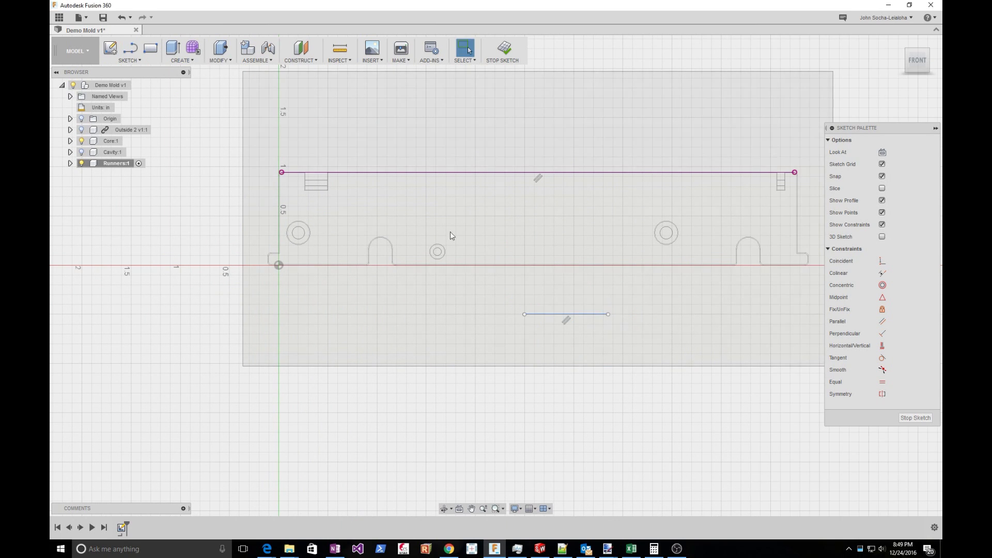
# Add a tangent arc from the runner line's end nearest the larger boss, curving up toward the part's lower edge.
pyautogui.click(132, 61)
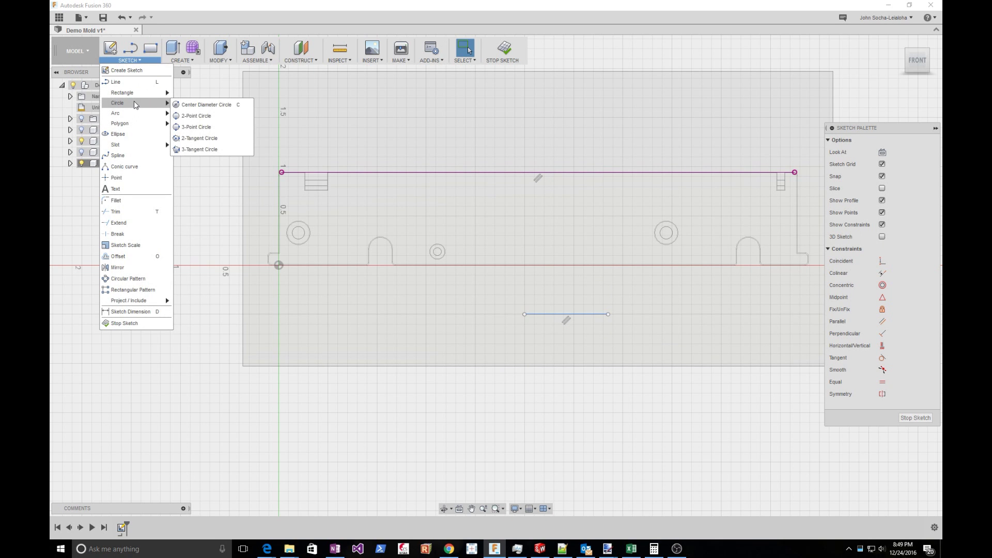
pyautogui.moveTo(138, 114)
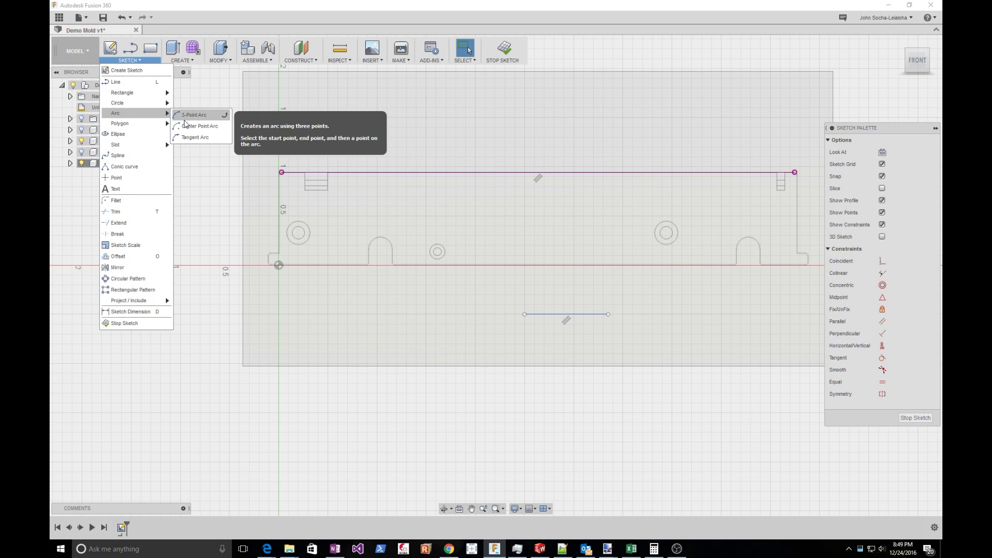
pyautogui.click(187, 137)
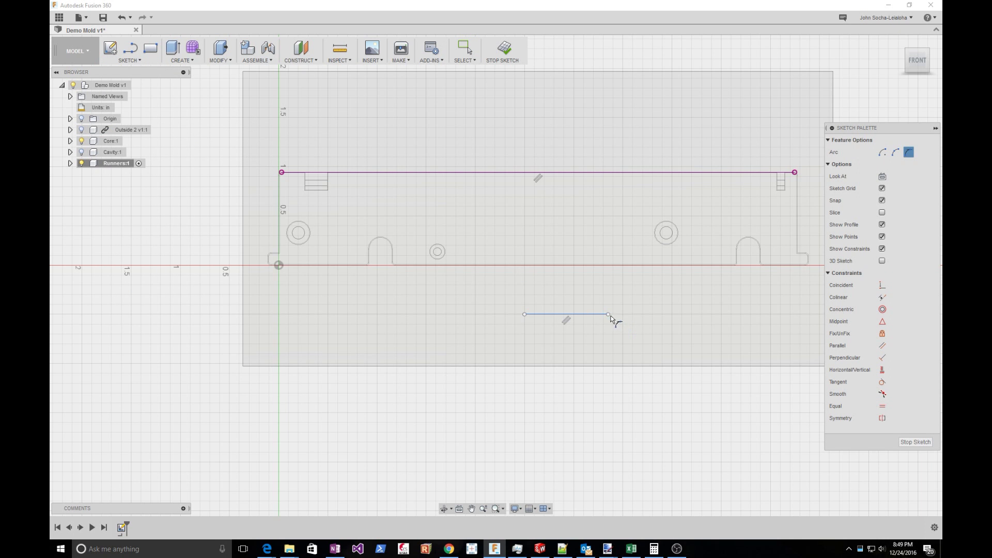
pyautogui.click(608, 313)
pyautogui.click(637, 287)
pyautogui.press('Escape')
pyautogui.scroll(5, 654, 287)
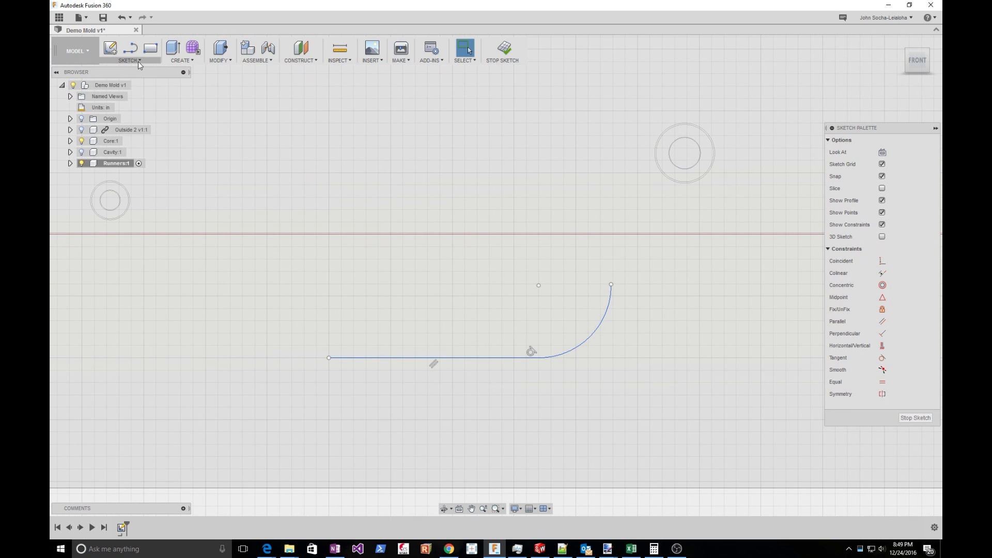
# Draw a line from the upper end of the arc to the part's lower edge.
pyautogui.press('l')
pyautogui.click(611, 285)
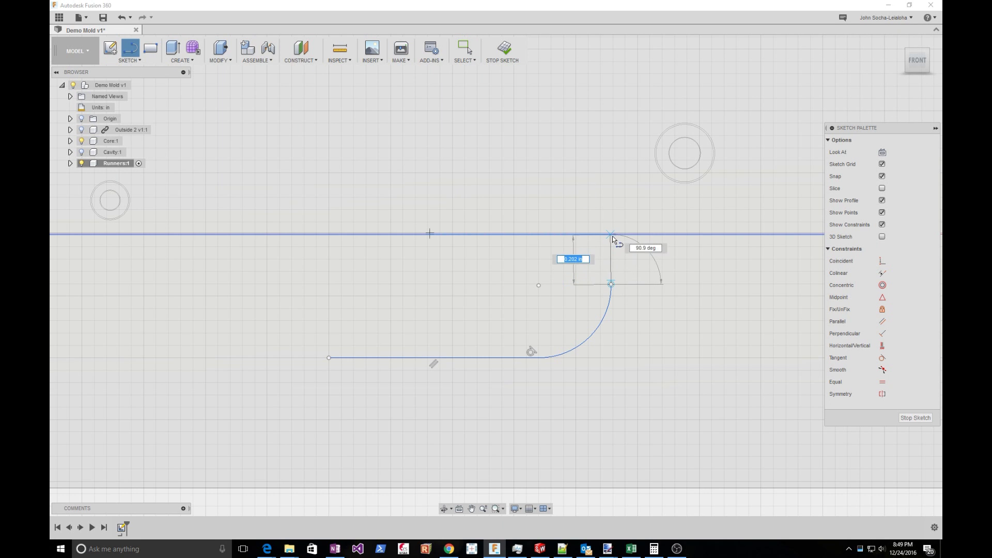
pyautogui.click(611, 235)
pyautogui.press('Escape')
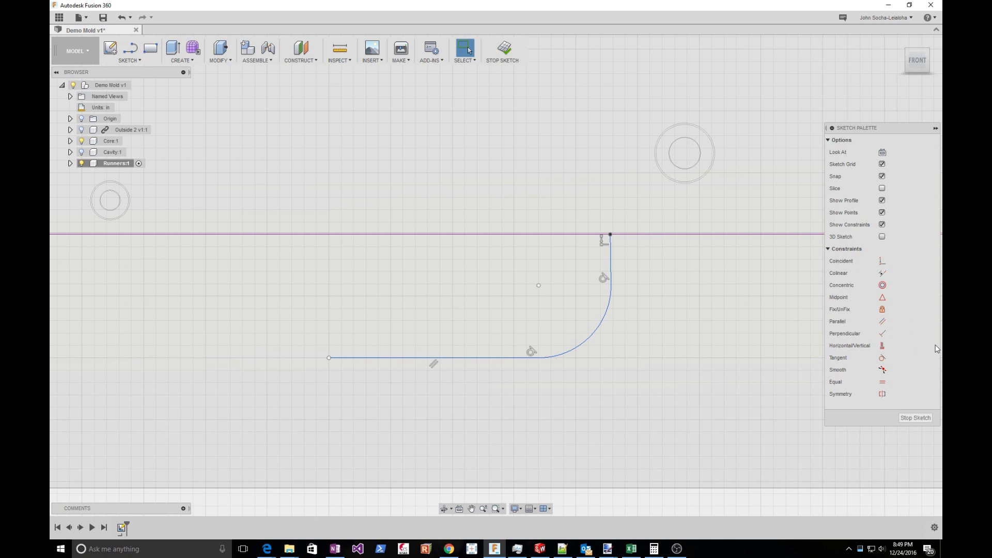
# Constrain the short line between the arc and the part edge to vertical and convert it to construction geometry.
pyautogui.click(882, 345)
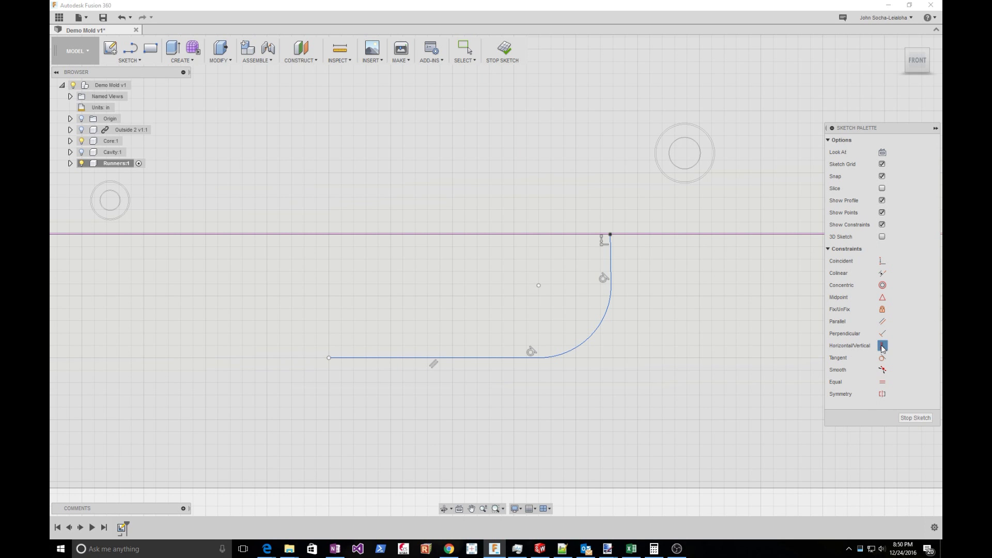
pyautogui.click(882, 345)
pyautogui.click(611, 260)
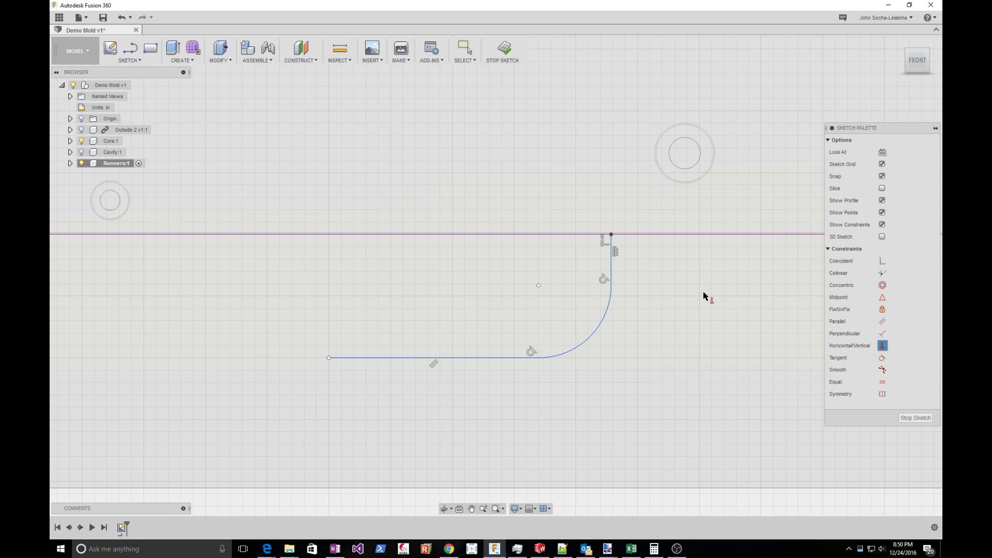
pyautogui.press('Escape')
pyautogui.click(613, 266)
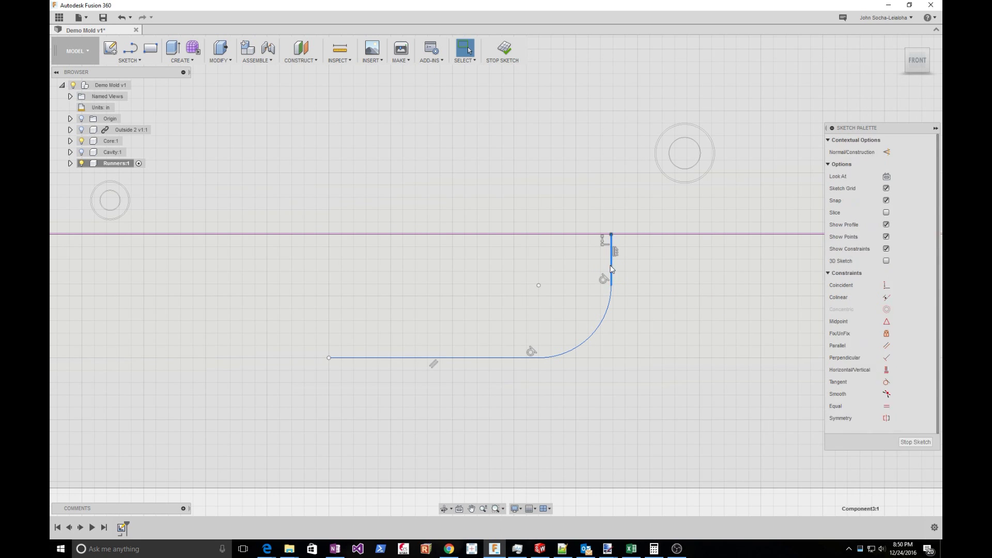
pyautogui.click(886, 152)
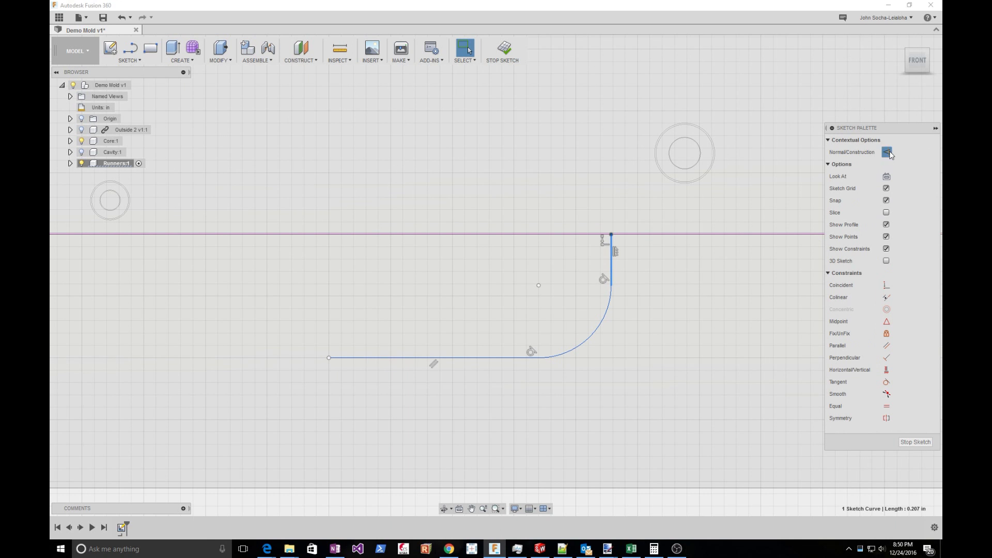
pyautogui.click(687, 336)
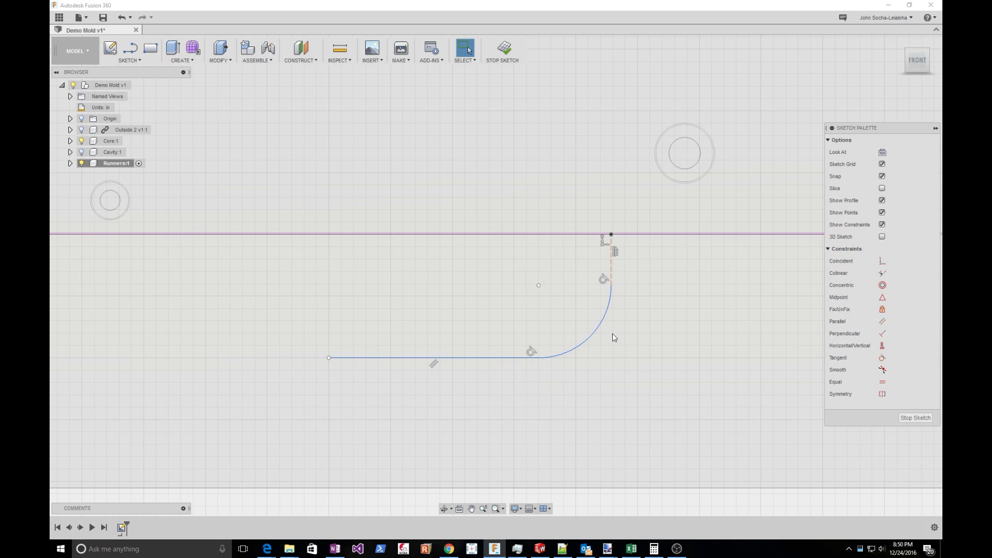
# Draw a line from the midpoint of the mold block's lower edge to the open end of the horizontal runner line.
pyautogui.scroll(-3, 613, 334)
pyautogui.scroll(-2, 612, 333)
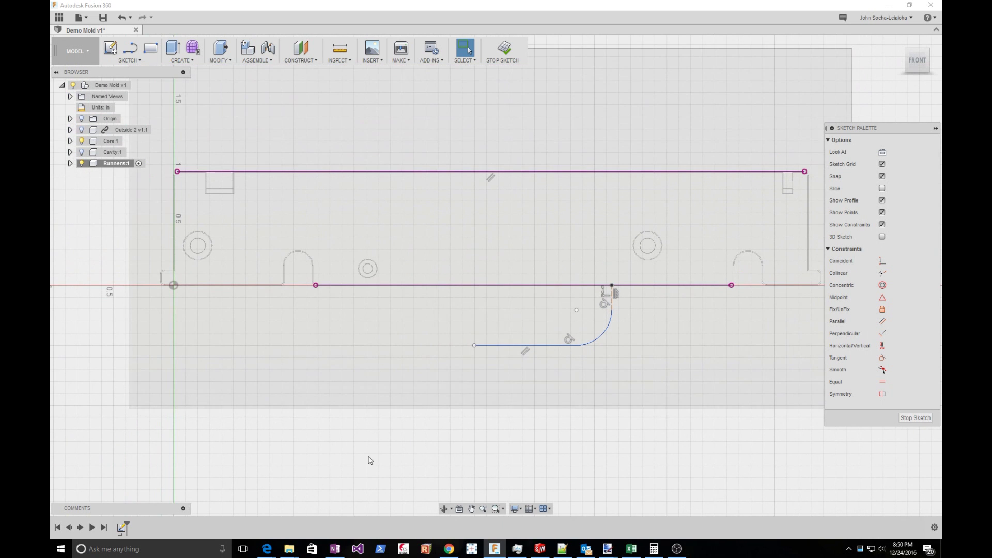
pyautogui.scroll(-1, 442, 386)
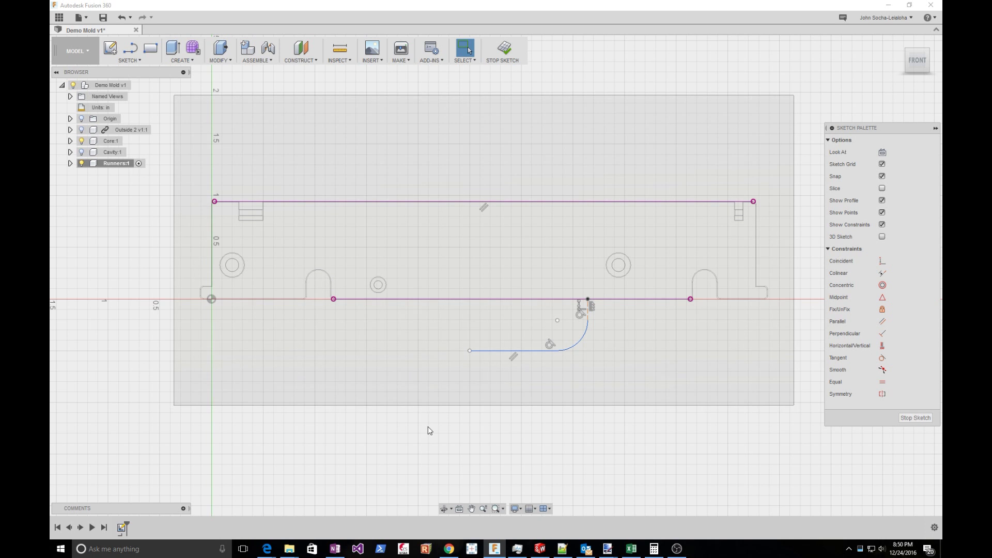
pyautogui.press('l')
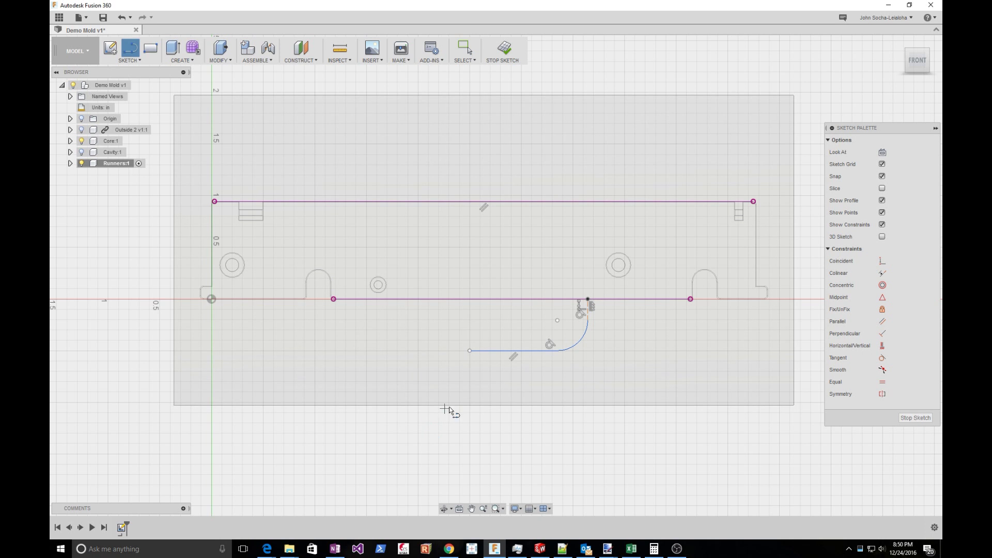
pyautogui.click(481, 403)
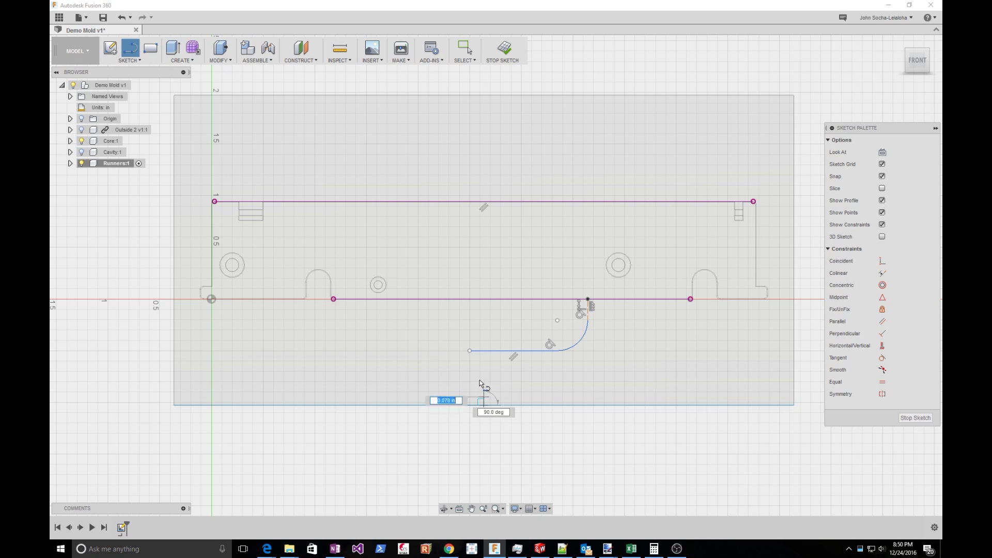
pyautogui.click(469, 350)
pyautogui.press('Escape')
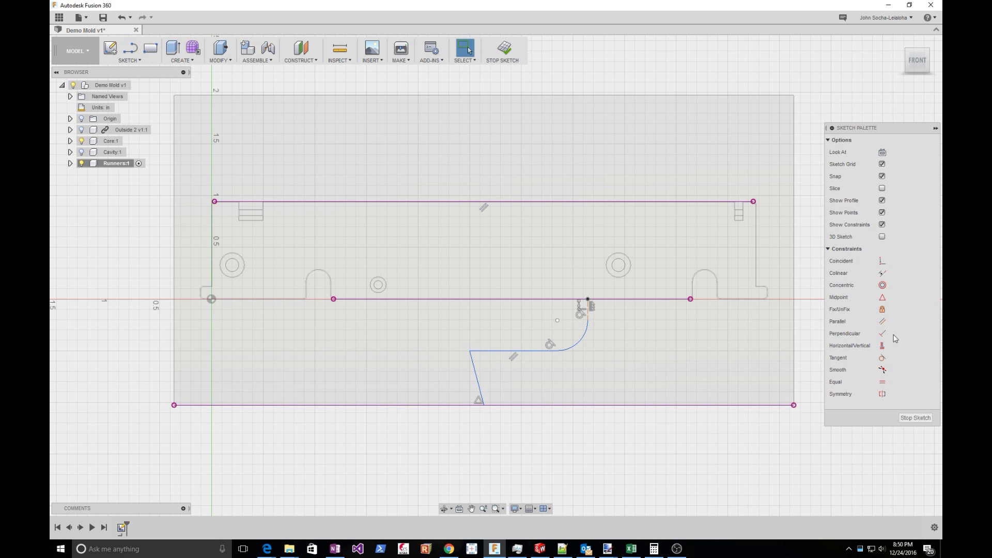
# Constrain the line from the mold edge's midpoint to vertical and convert it to construction geometry.
pyautogui.click(882, 345)
pyautogui.click(478, 378)
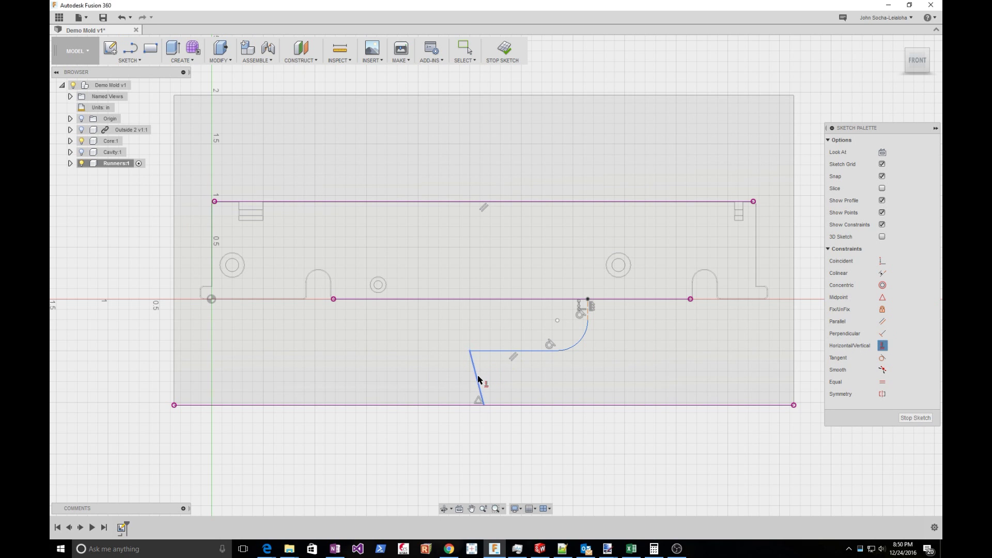
pyautogui.press('Escape')
pyautogui.click(486, 382)
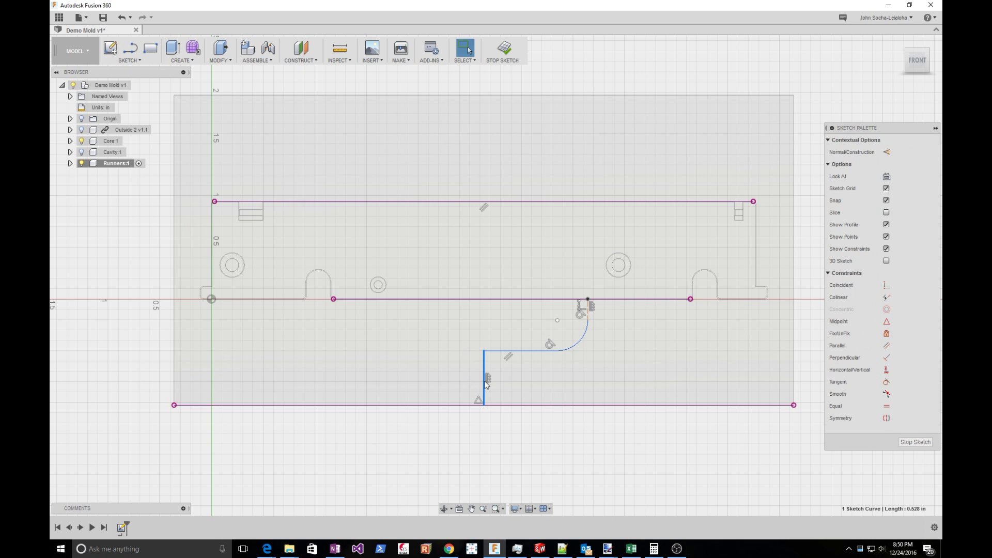
pyautogui.press('x')
pyautogui.scroll(3, 553, 356)
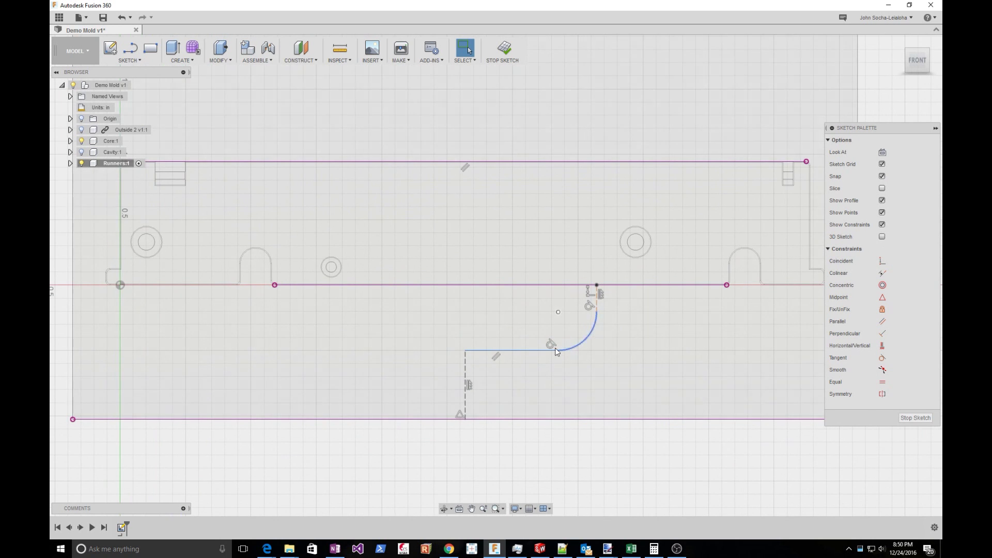
pyautogui.scroll(-2, 604, 380)
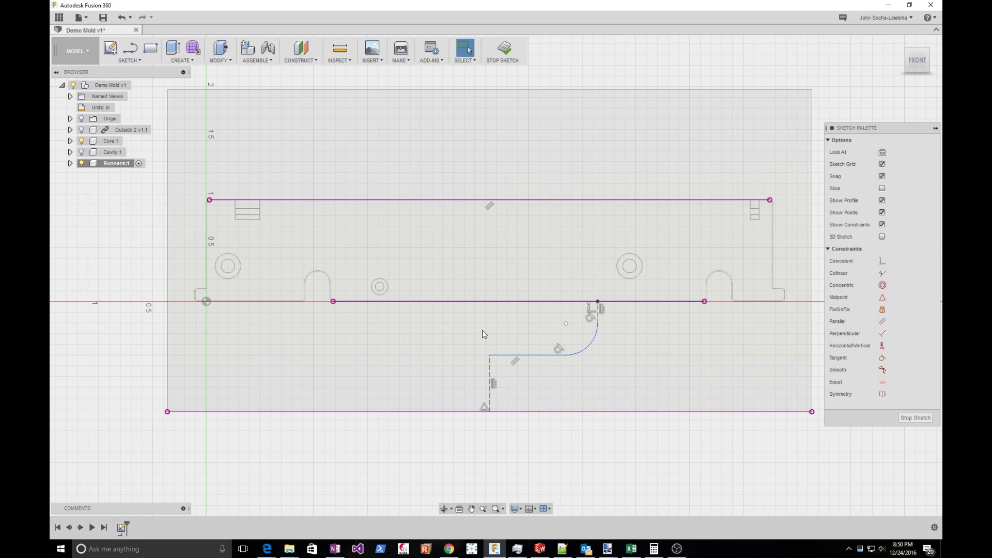
pyautogui.click(347, 303)
pyautogui.press('l')
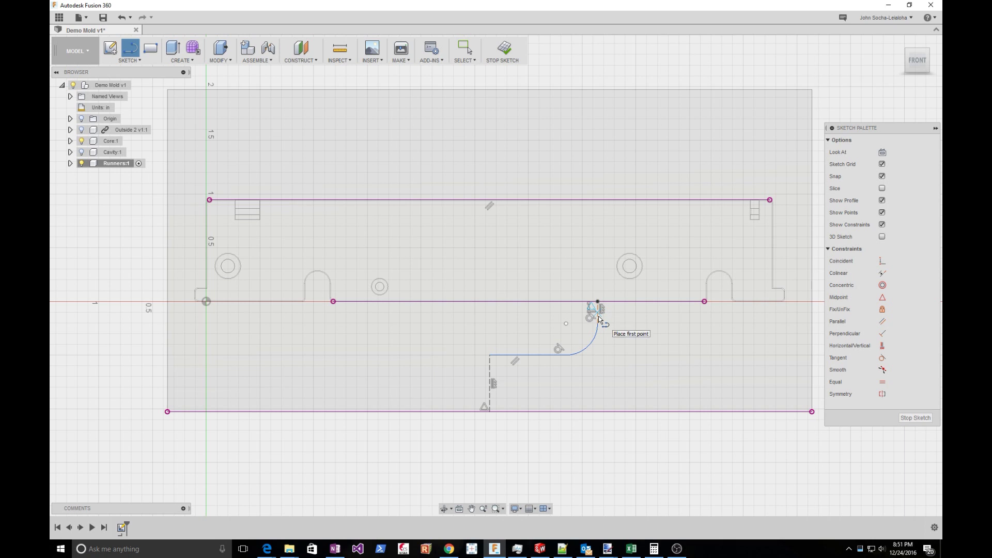
pyautogui.press('Escape')
pyautogui.press('d')
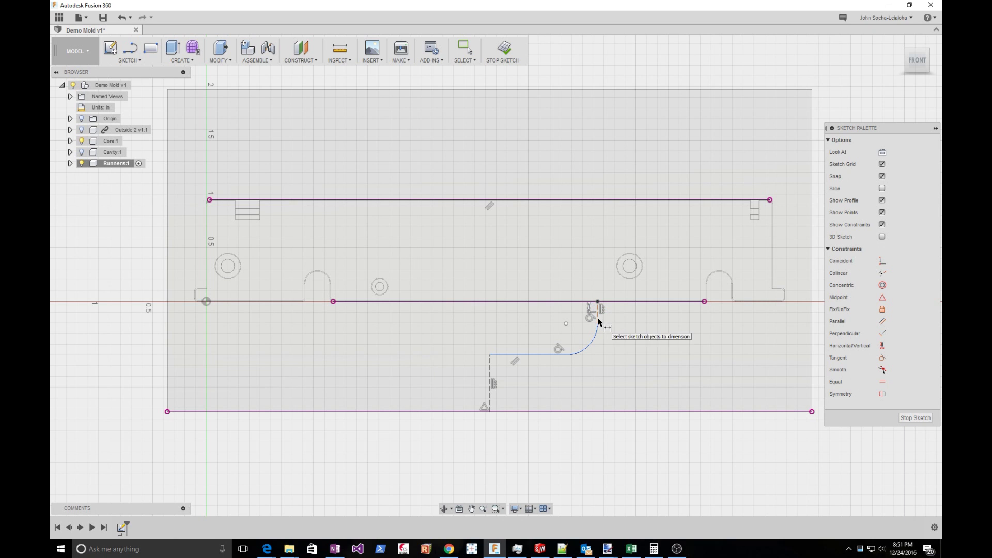
pyautogui.click(490, 380)
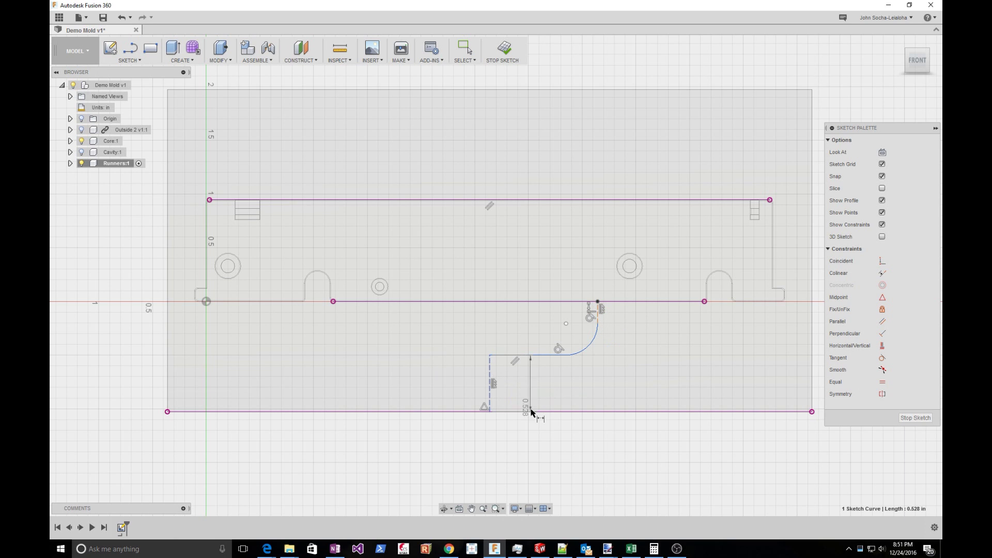
pyautogui.press('Escape')
pyautogui.click(598, 334)
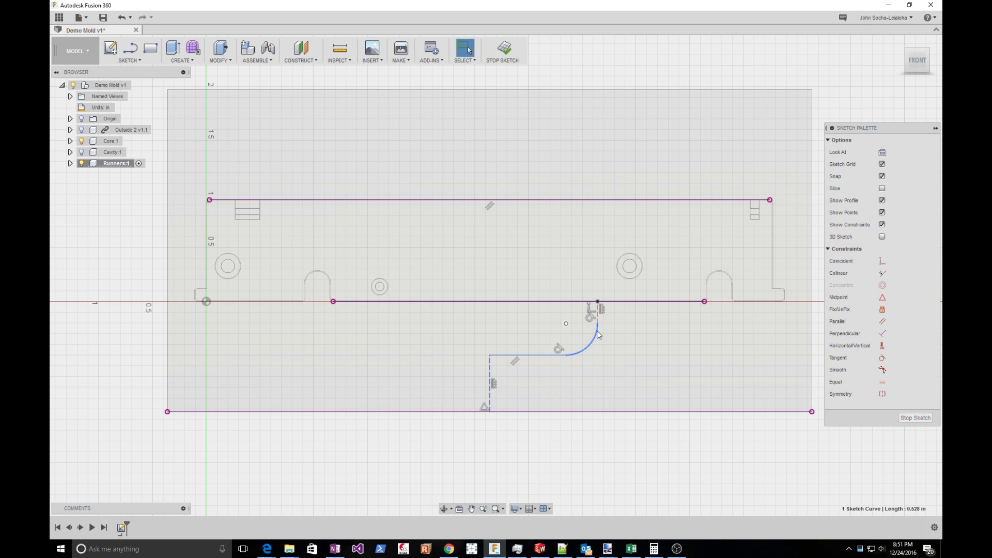
pyautogui.press('d')
pyautogui.scroll(1, 598, 326)
pyautogui.click(597, 319)
pyautogui.click(464, 394)
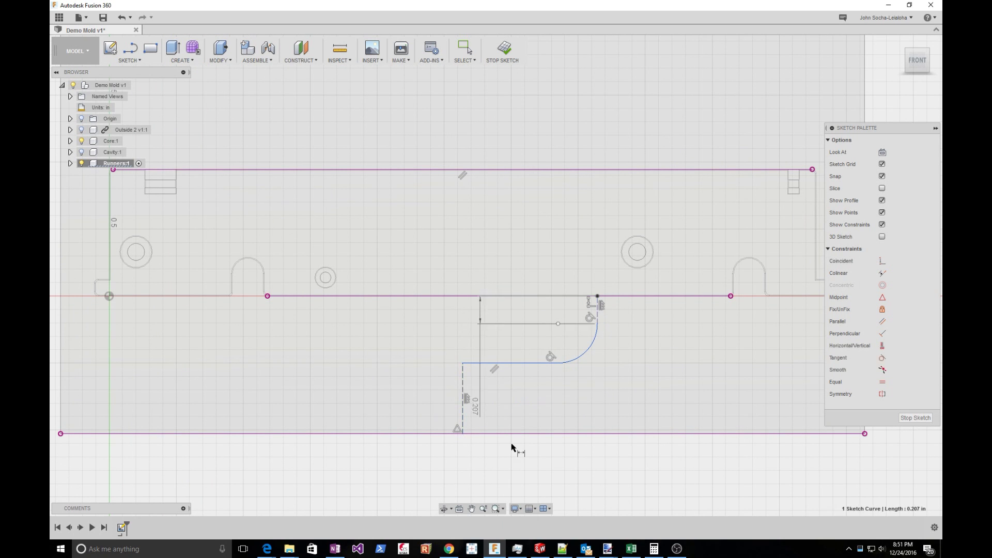
pyautogui.press('Escape')
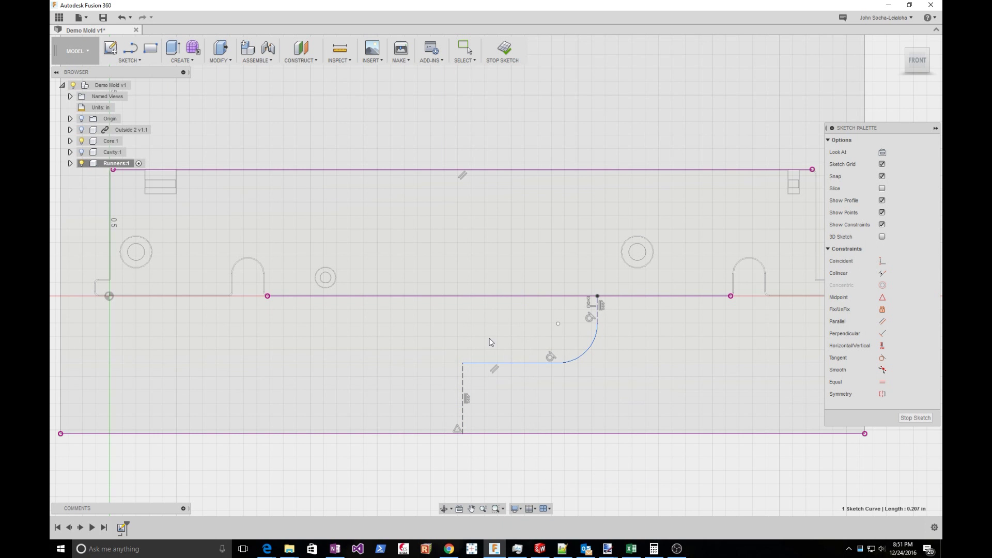
pyautogui.press('d')
pyautogui.scroll(1, 610, 308)
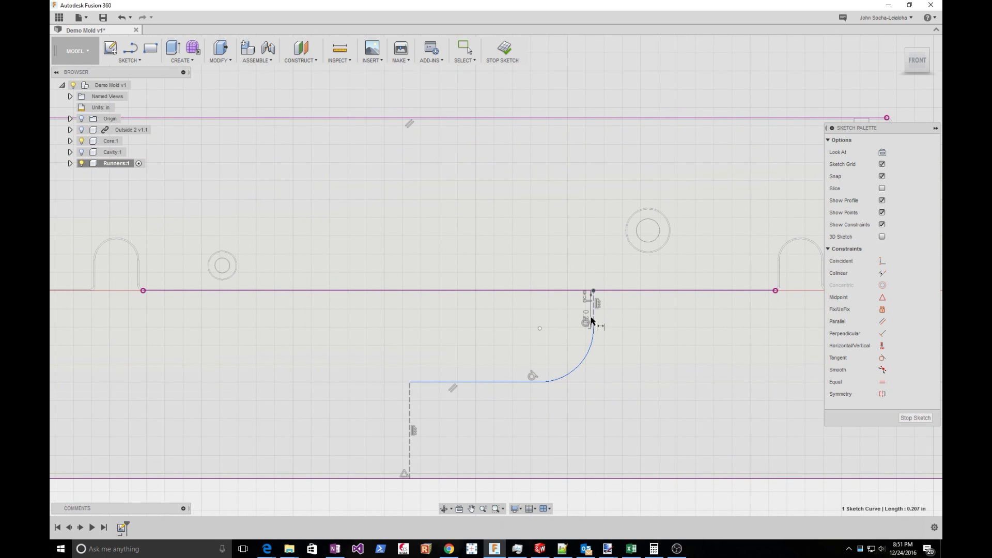
pyautogui.scroll(2, 592, 321)
pyautogui.press('Escape')
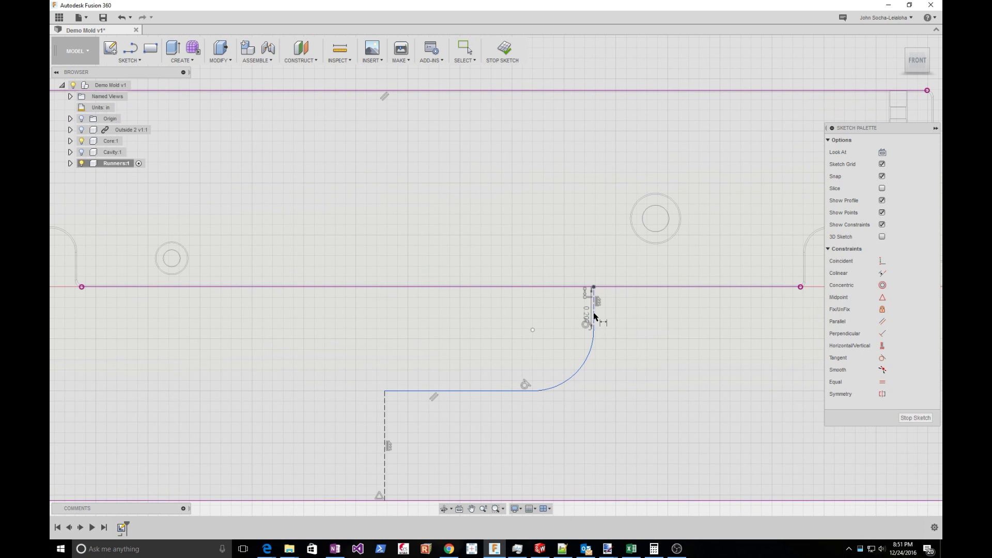
pyautogui.click(384, 463)
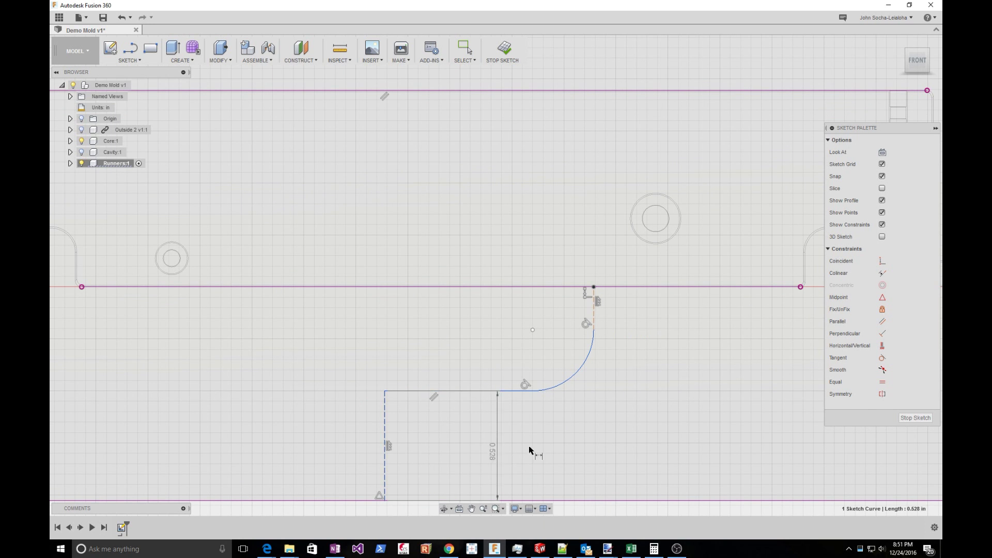
pyautogui.scroll(-5, 527, 449)
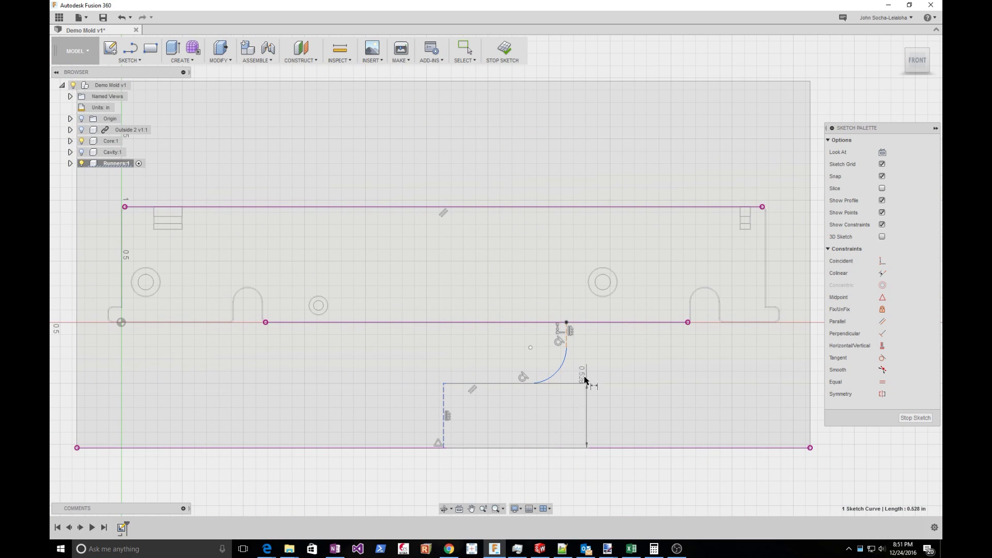
pyautogui.press('Escape')
# Dimension the horizontal distance between the two vertical construction lines as 5/4 in and finish the sketch.
pyautogui.click(443, 423)
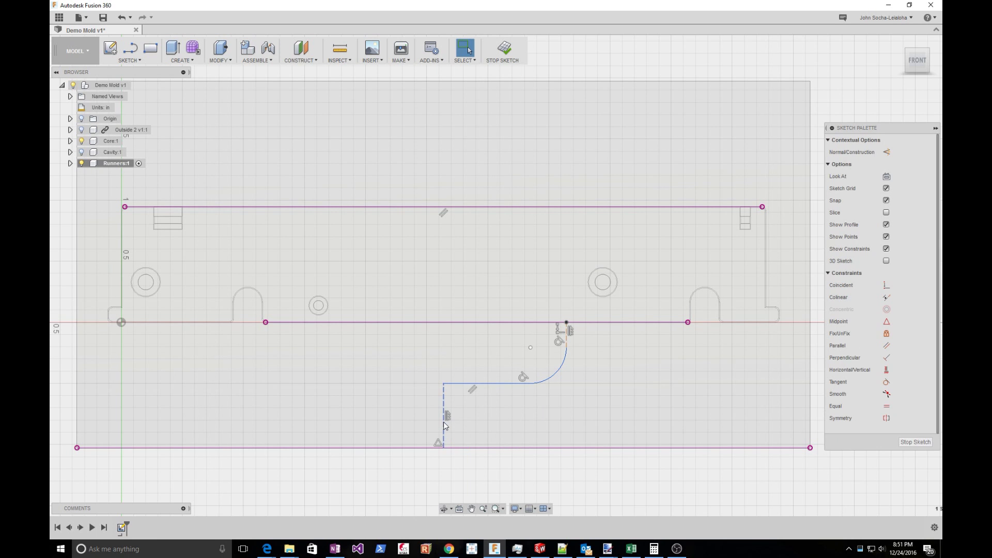
pyautogui.keyDown('shift'); pyautogui.click(565, 338); pyautogui.keyUp('shift')
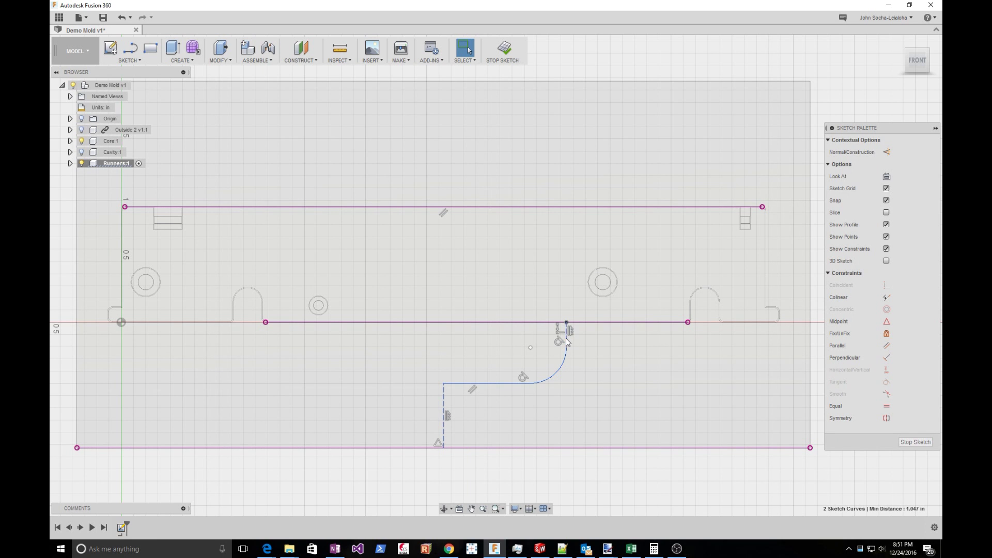
pyautogui.press('d')
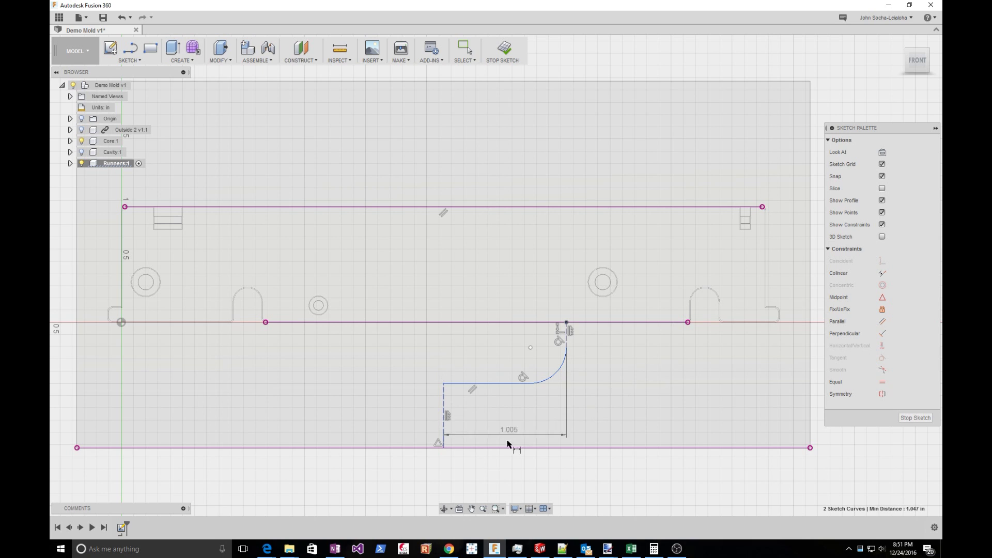
pyautogui.click(498, 480)
pyautogui.write('5/4')
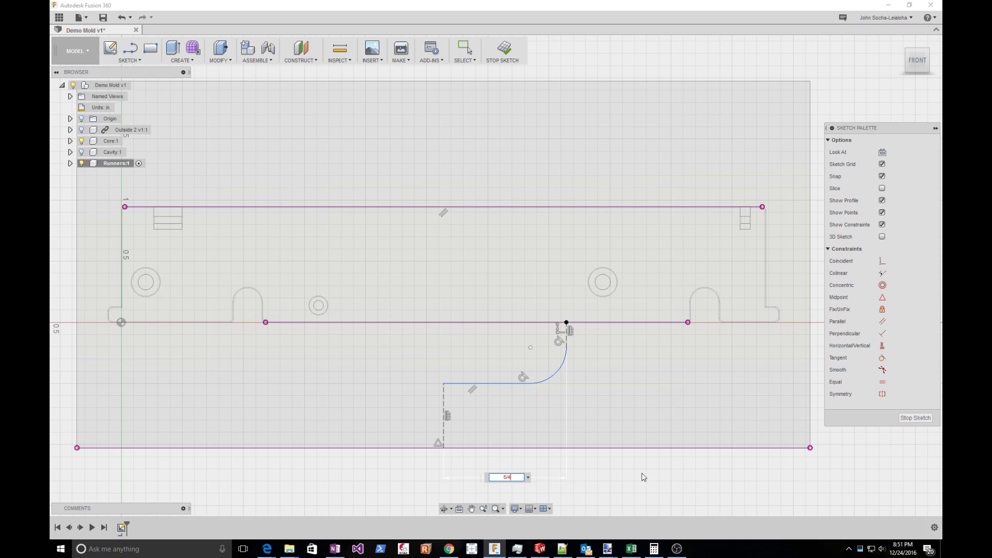
pyautogui.press('Return')
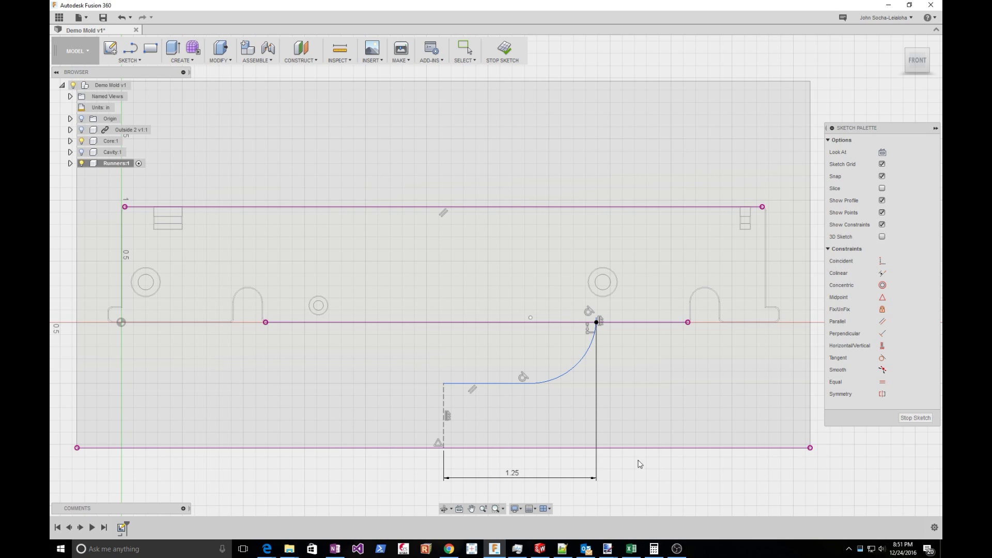
pyautogui.press('Escape')
pyautogui.click(504, 53)
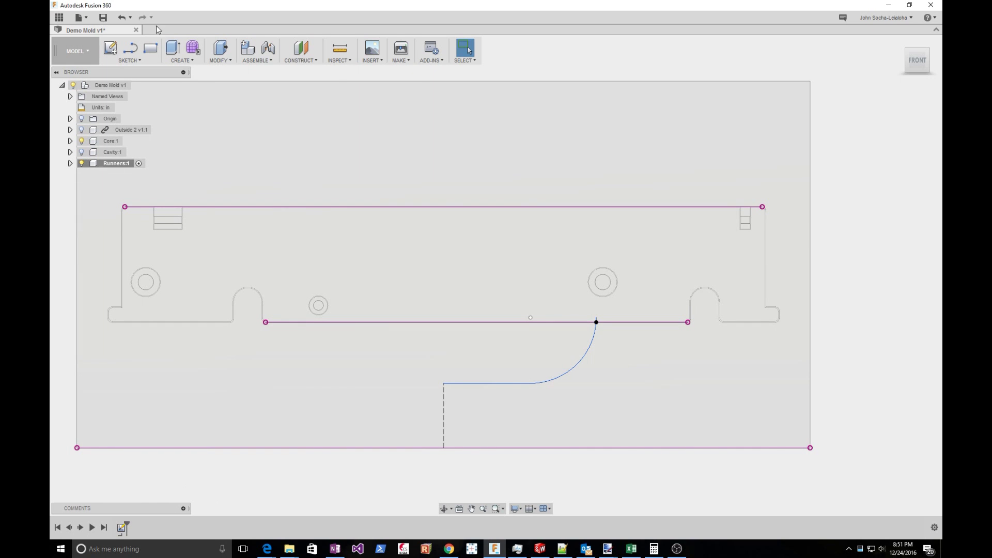
pyautogui.click(260, 62)
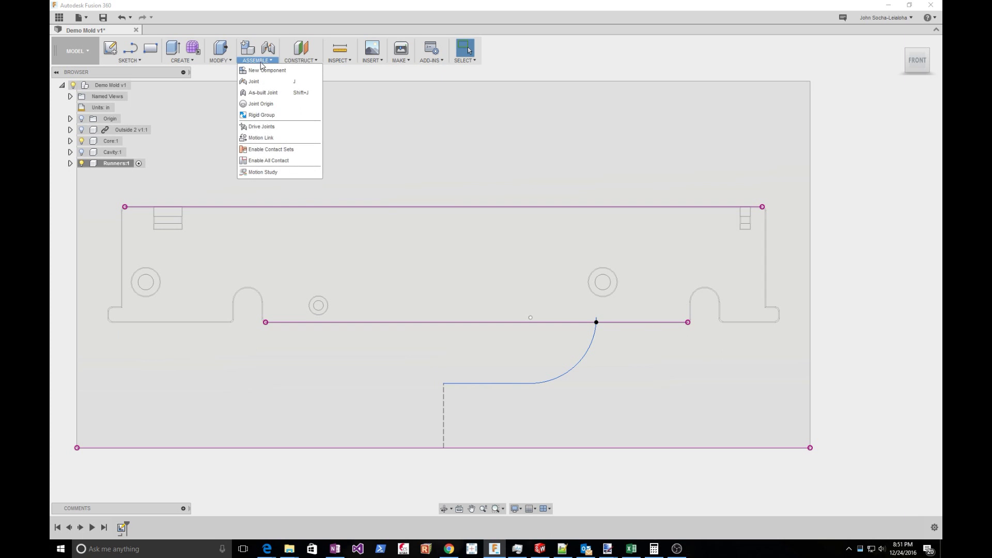
pyautogui.click(300, 61)
pyautogui.click(338, 61)
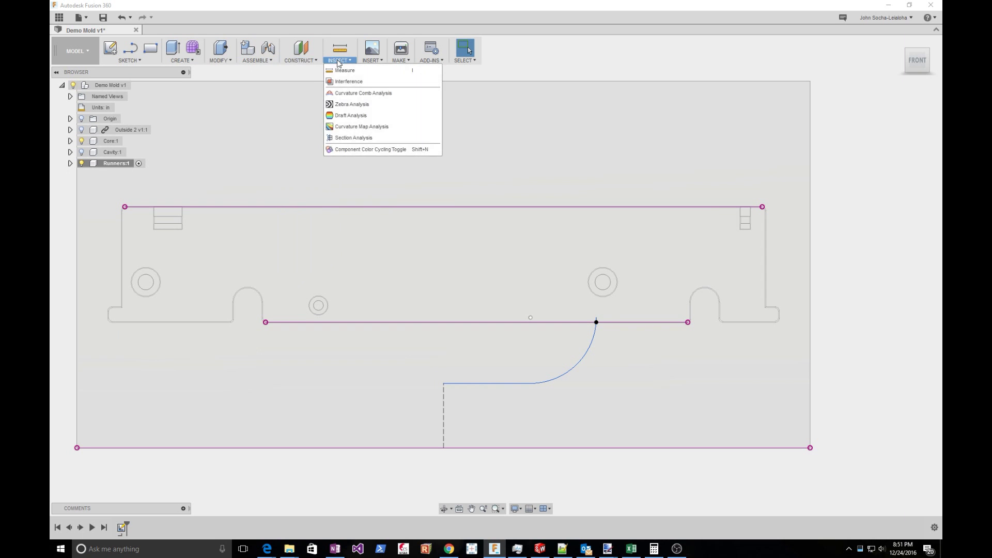
pyautogui.click(222, 61)
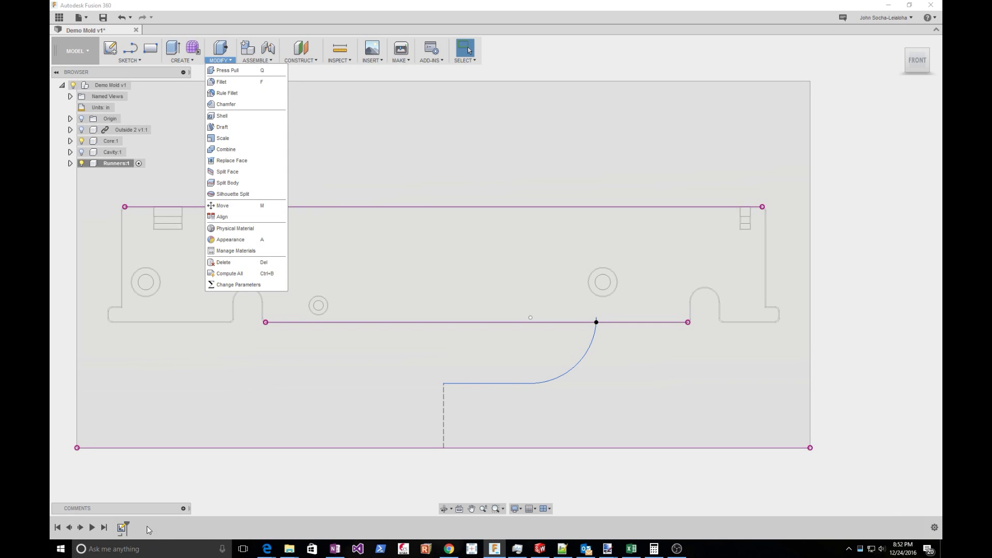
pyautogui.click(173, 530)
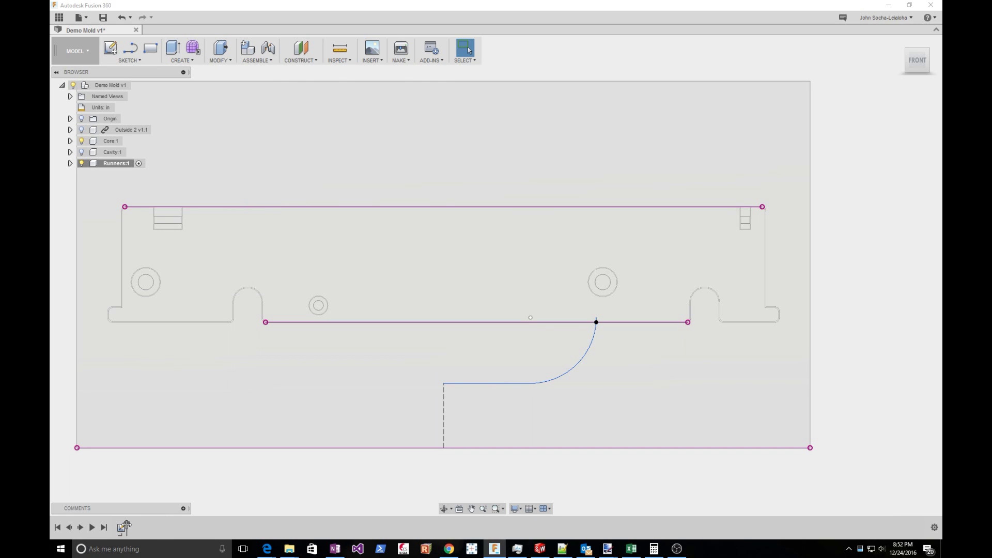
# Roll the timeline back before the runner sketch and add a user parameter SprueRadius in inches with the expression .08.
pyautogui.moveTo(126, 525); pyautogui.dragTo(115, 524)
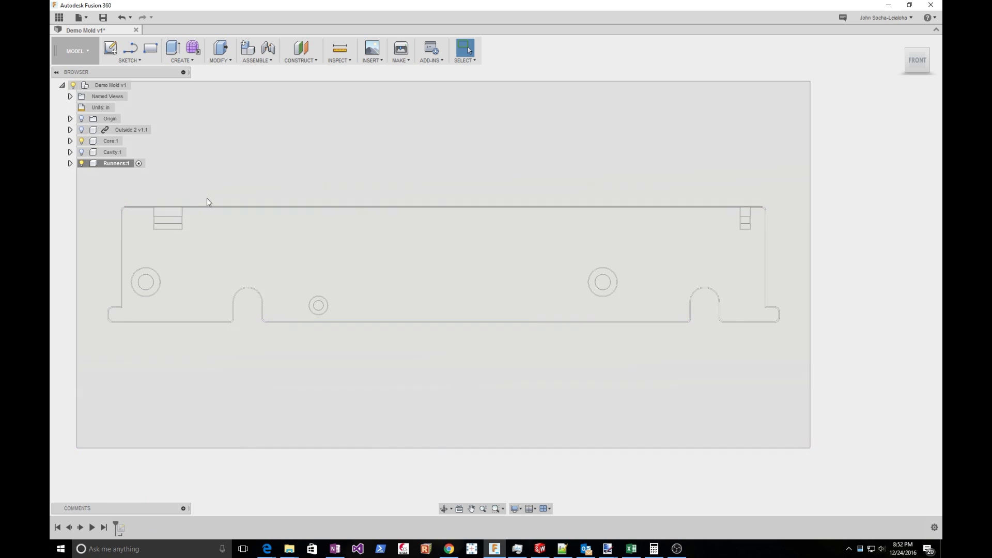
pyautogui.click(216, 63)
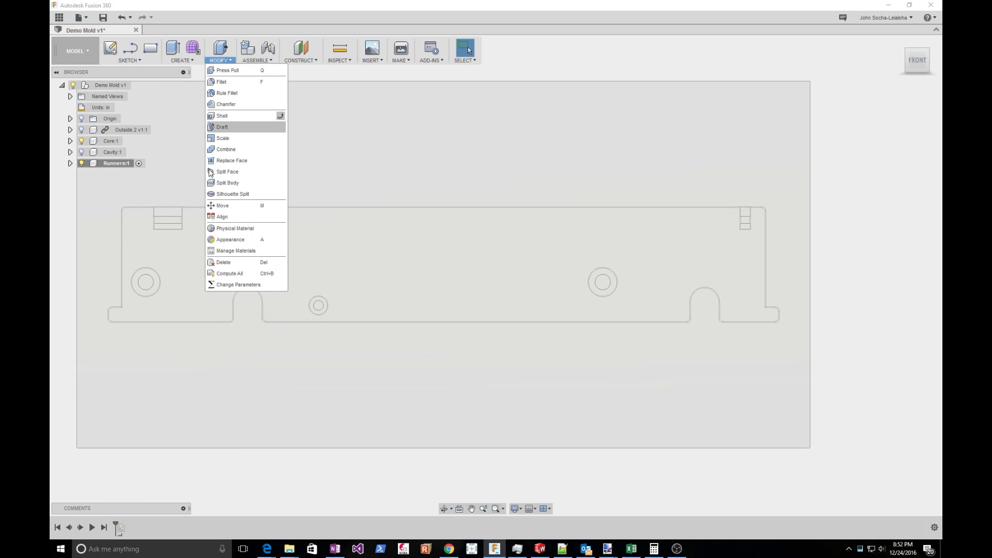
pyautogui.click(222, 285)
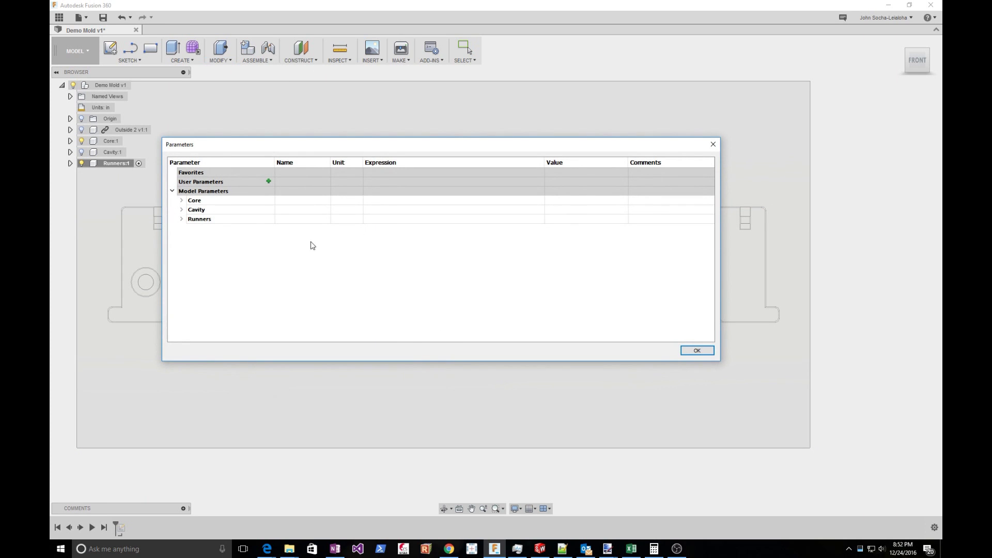
pyautogui.click(268, 181)
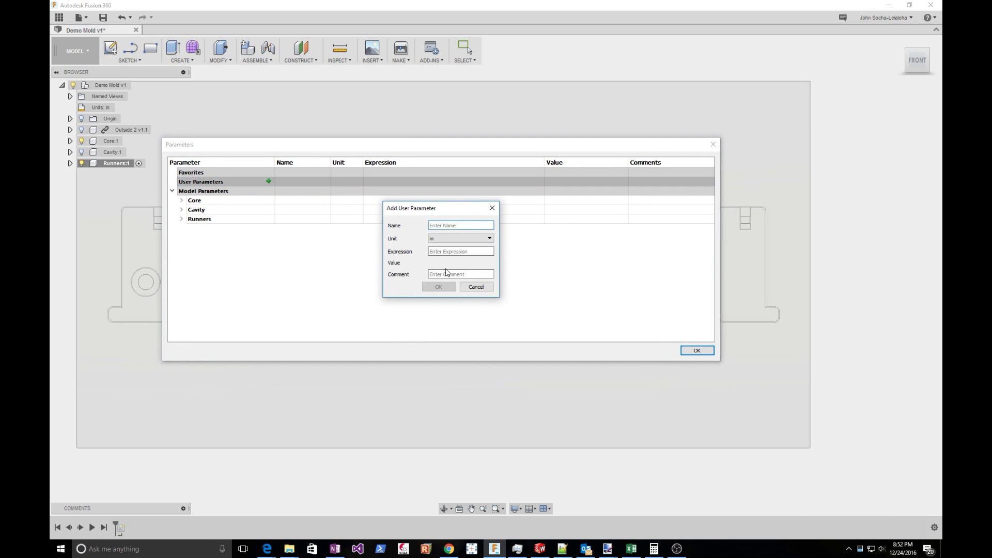
pyautogui.write('Radiu')
pyautogui.write('Sprue')
pyautogui.click(446, 252)
pyautogui.write('.')
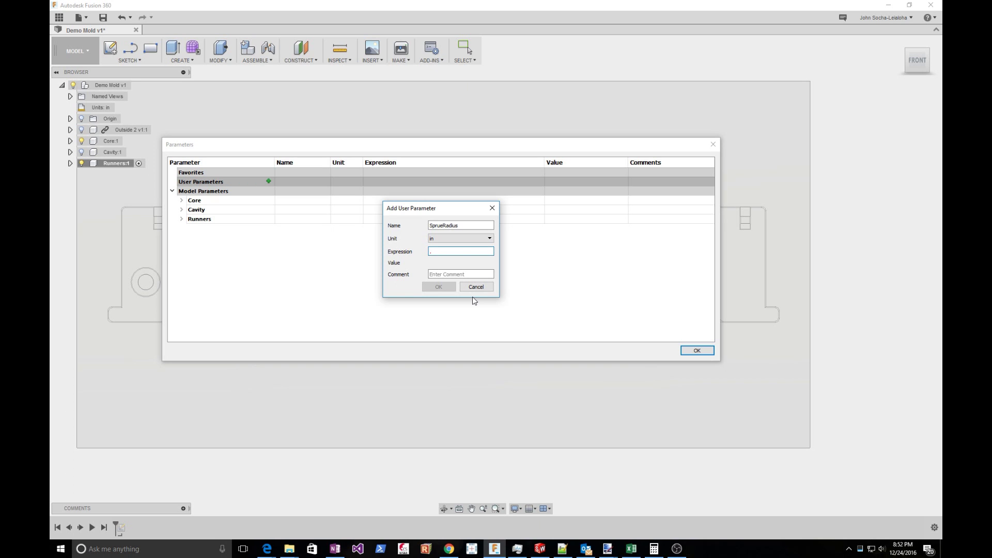
pyautogui.write('08')
pyautogui.click(438, 288)
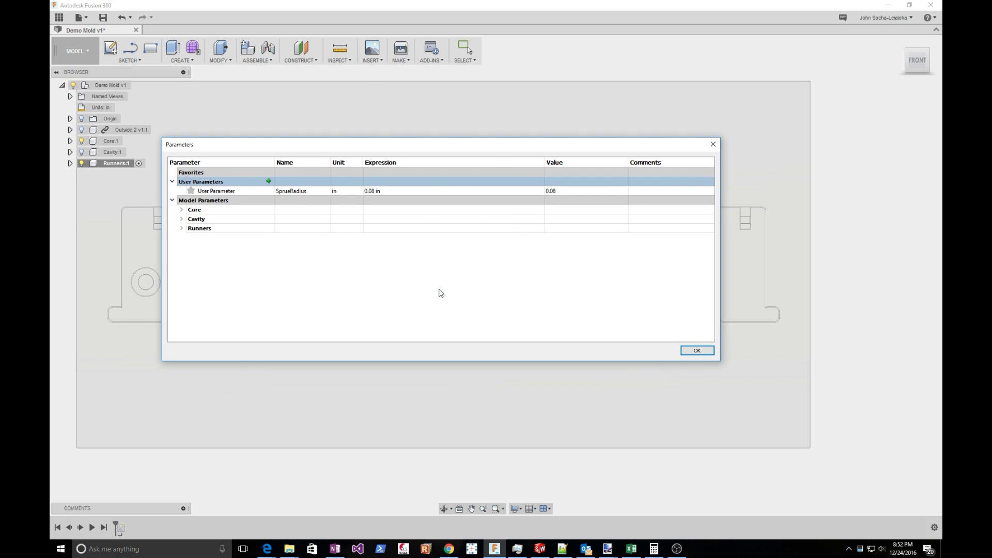
pyautogui.click(694, 351)
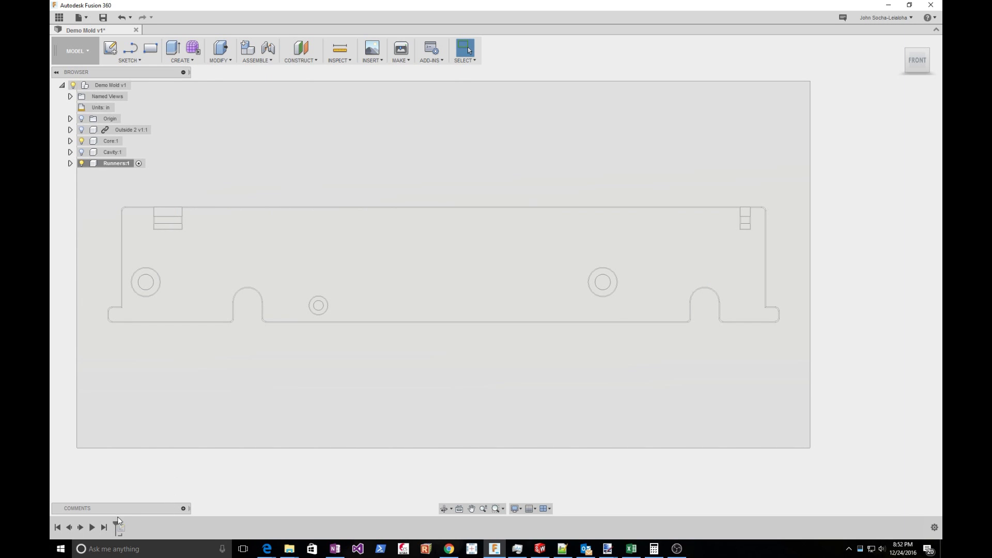
# Roll the timeline forward past the runner sketch and reopen that sketch for editing.
pyautogui.moveTo(116, 524); pyautogui.dragTo(156, 540)
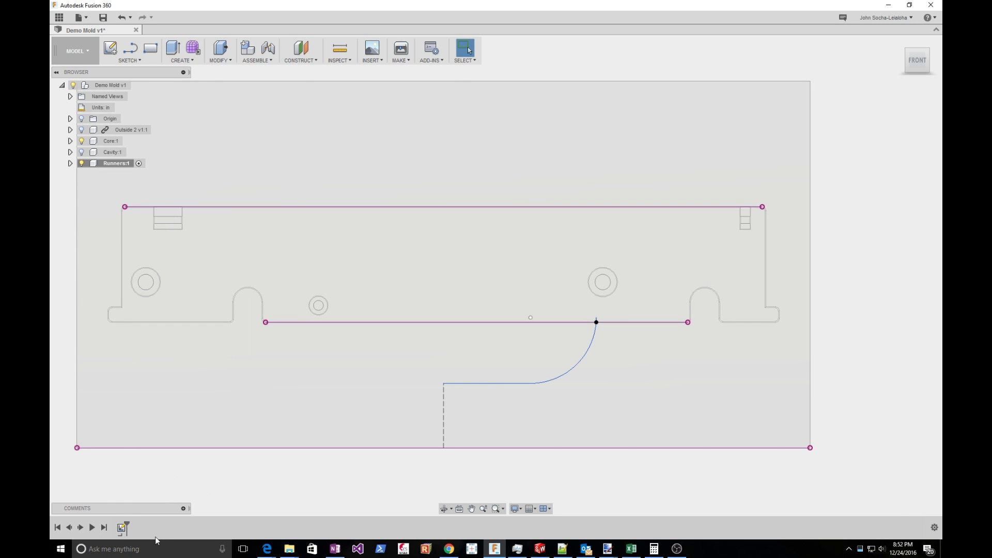
pyautogui.rightClick(123, 533)
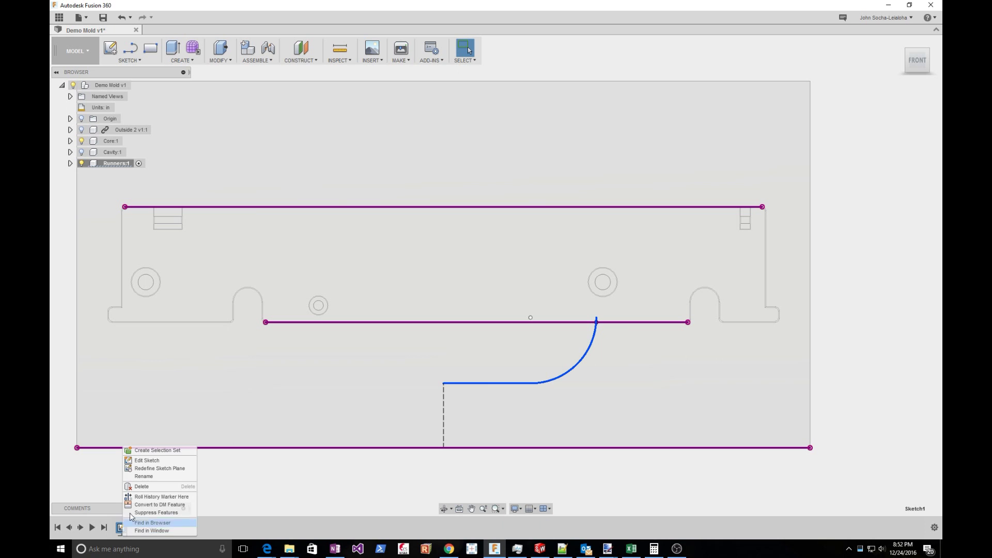
pyautogui.click(157, 466)
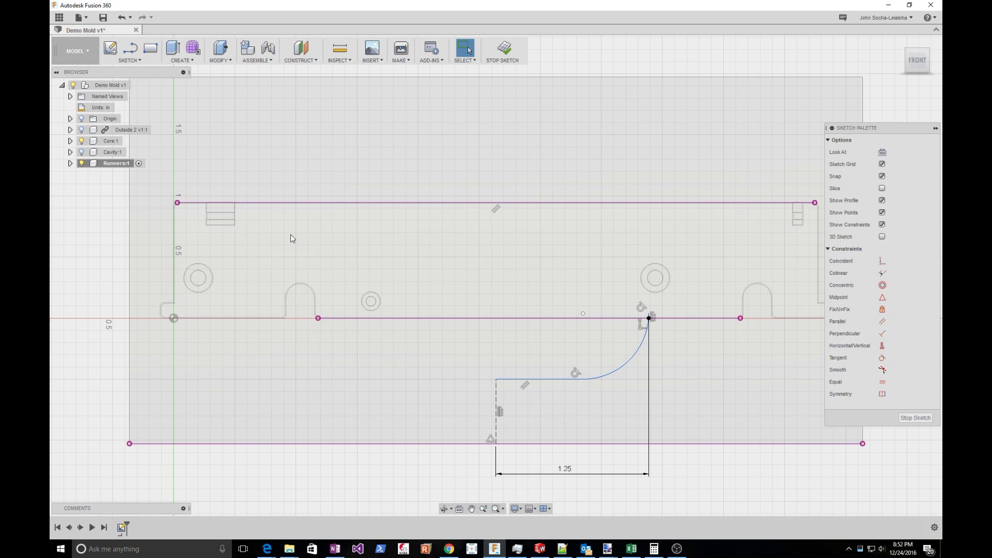
# Dimension the radius of the runner's arc with the expression SprueRadius * 2.
pyautogui.click(633, 360)
pyautogui.click(671, 388)
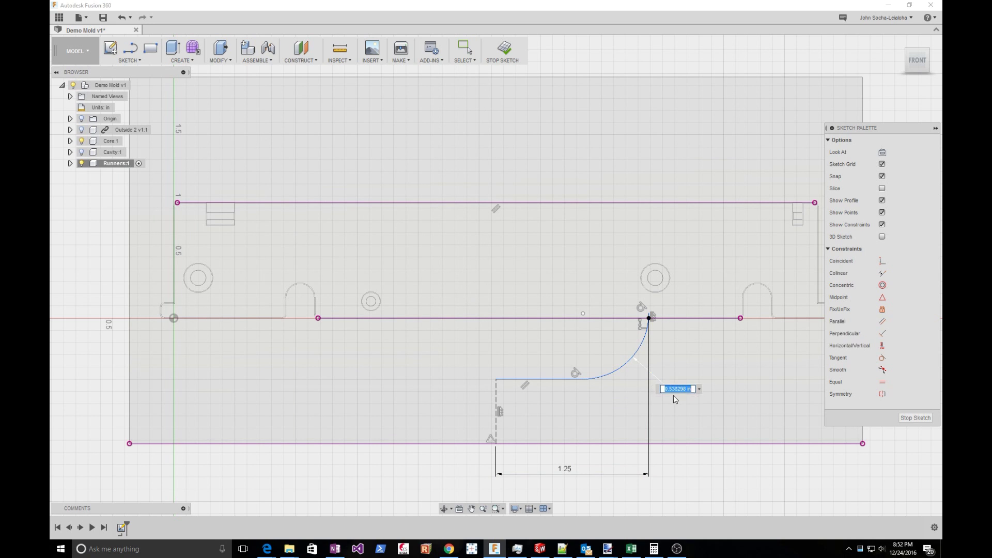
pyautogui.write('SprueRa')
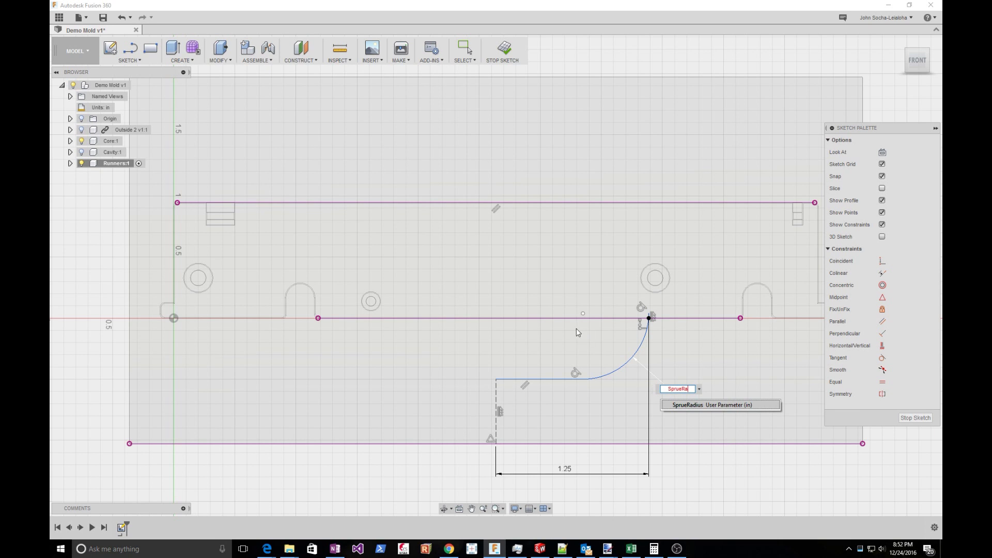
pyautogui.click(699, 406)
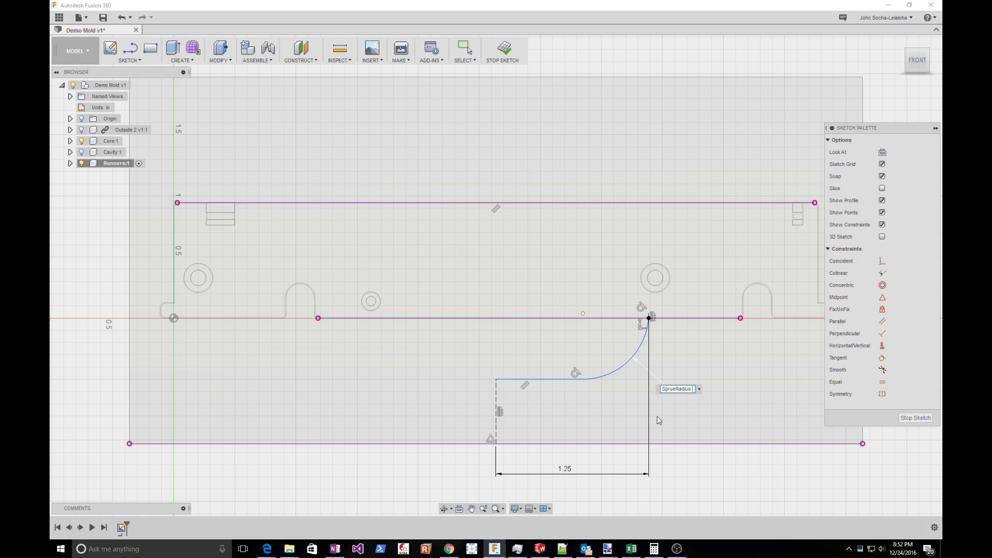
pyautogui.press('Return')
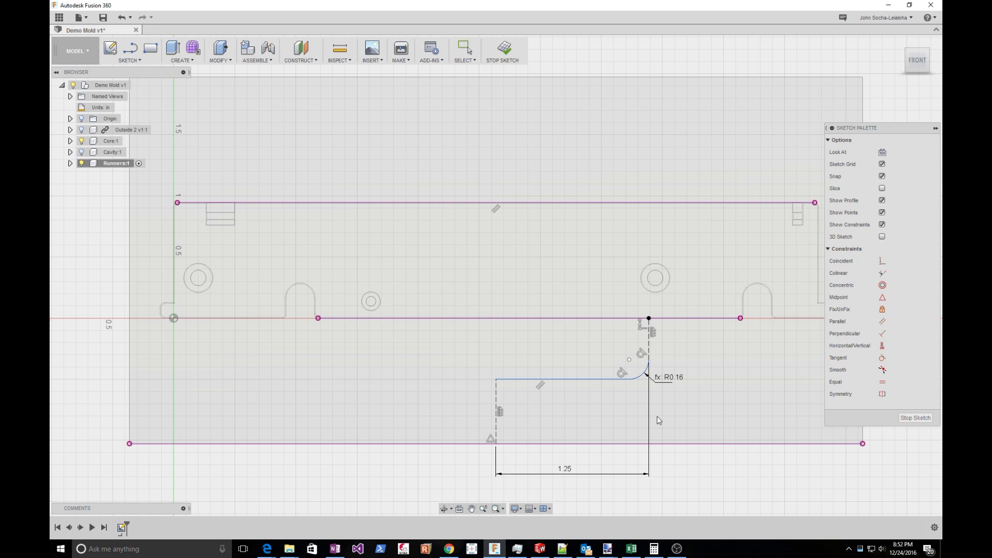
# Change the runner arc's radius expression to SprueRadius * 4.
pyautogui.doubleClick(677, 380)
pyautogui.press('End')
pyautogui.write('* 2')
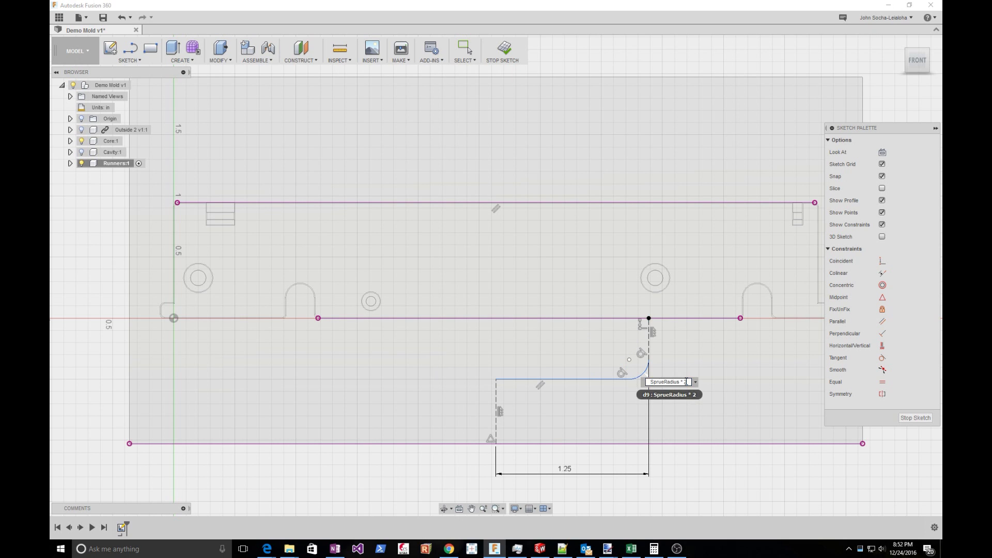
pyautogui.press('Return')
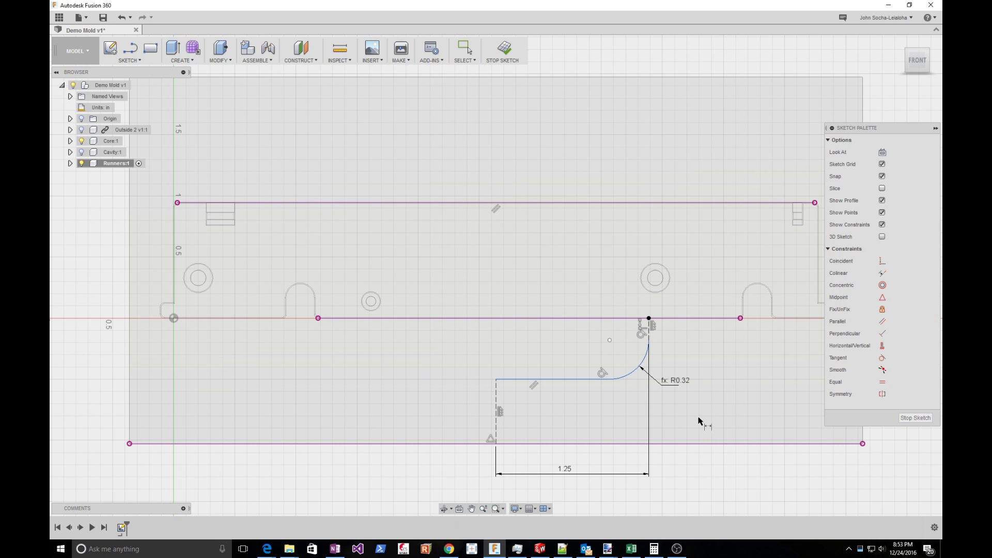
# Dimension the short vertical construction line between the part edge and the arc with the expression SprueRadius * 2.
pyautogui.scroll(2, 684, 361)
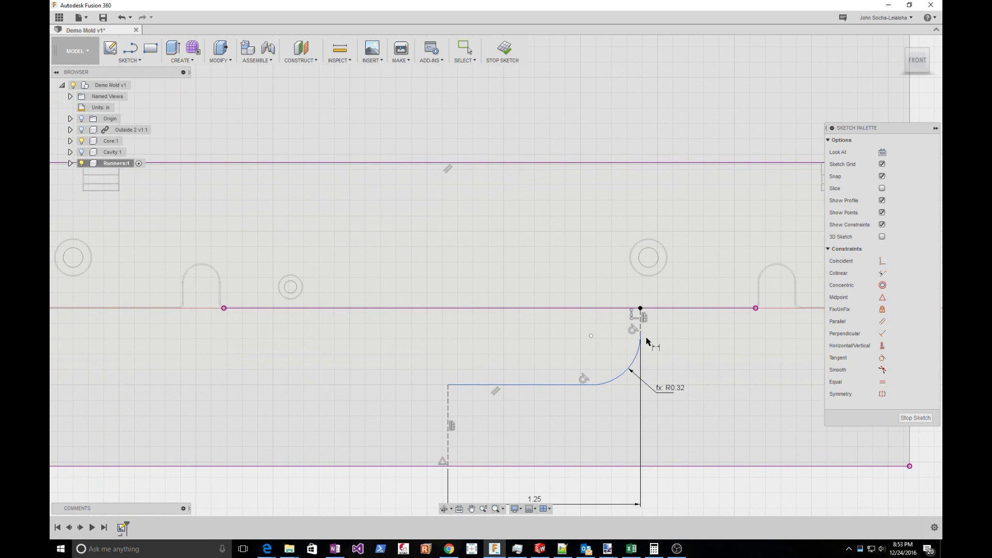
pyautogui.scroll(2, 700, 355)
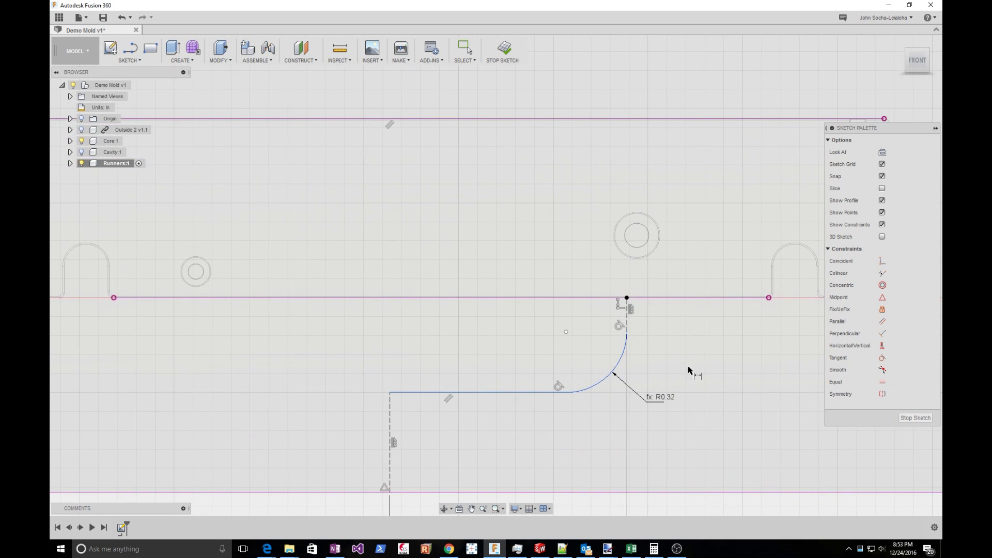
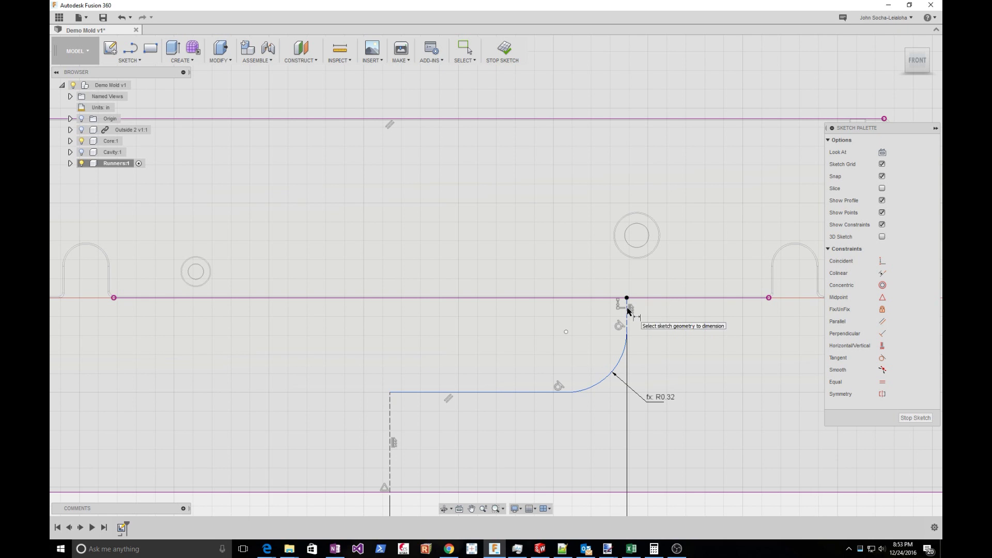
pyautogui.click(627, 298)
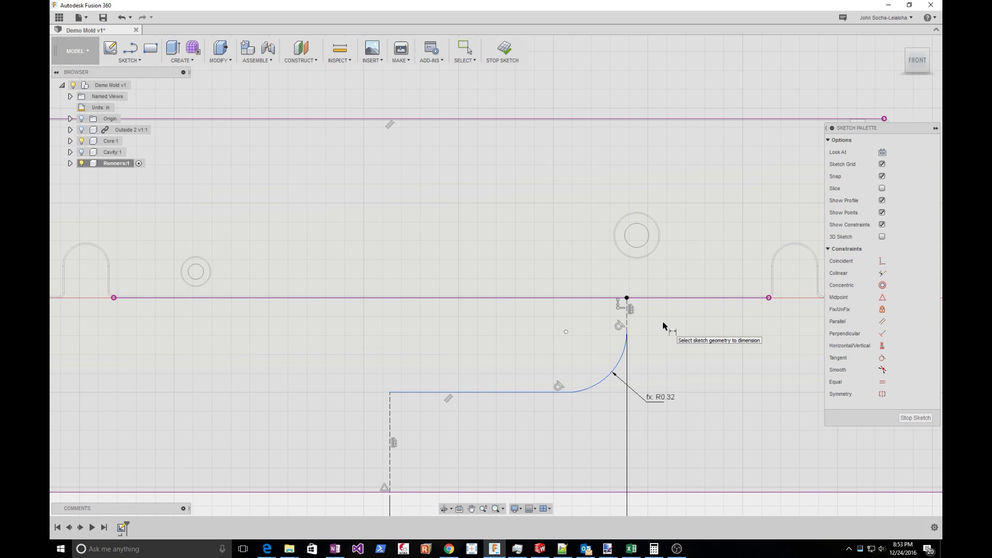
pyautogui.scroll(2, 662, 326)
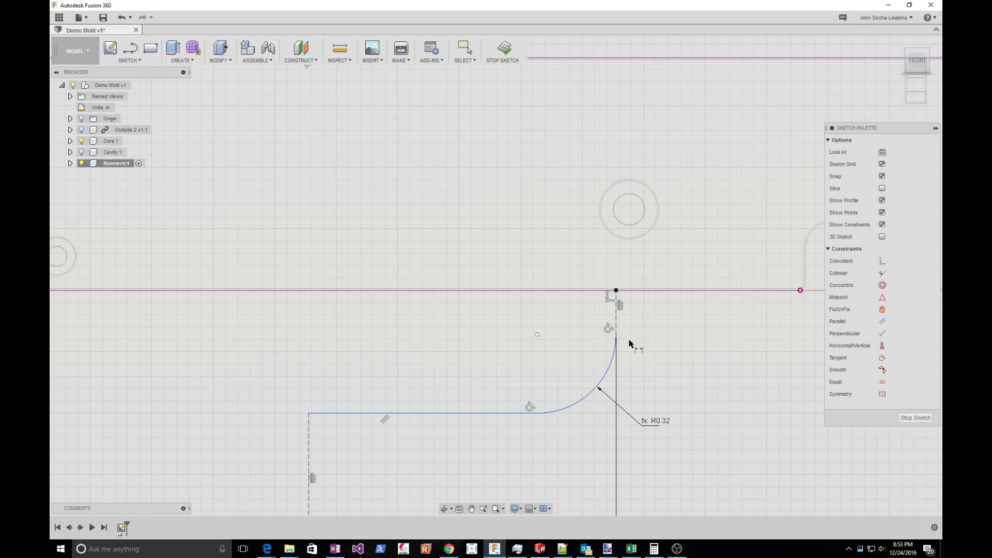
pyautogui.click(617, 328)
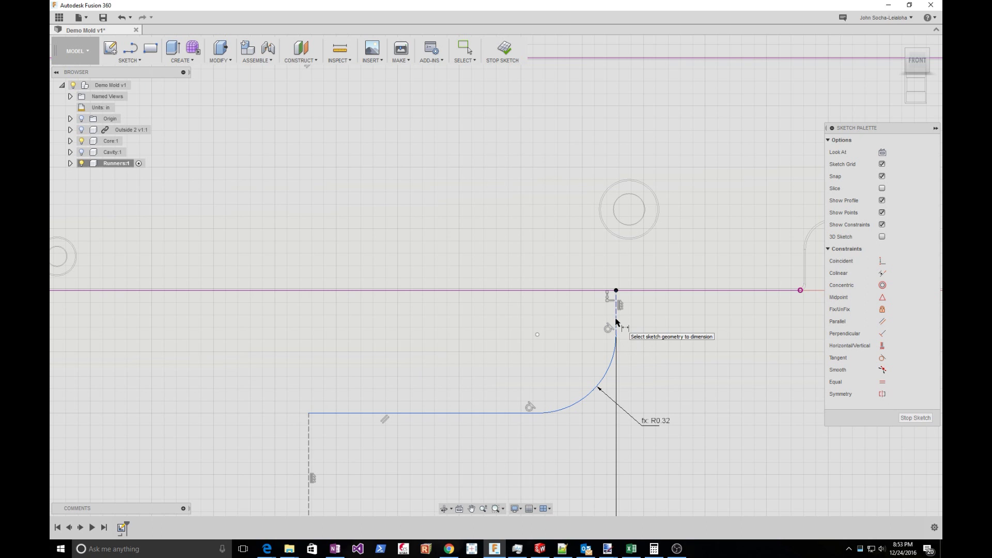
pyautogui.click(671, 317)
pyautogui.click(696, 316)
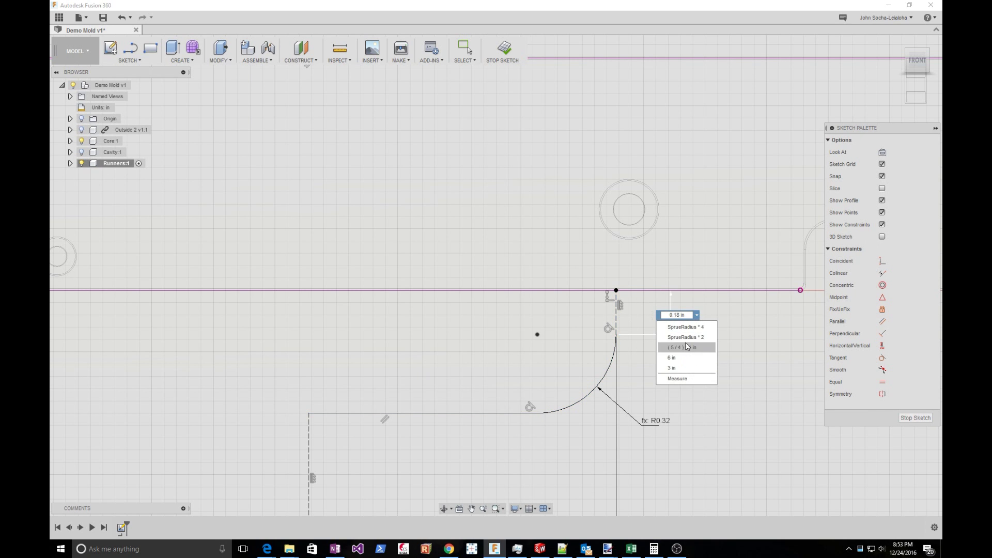
pyautogui.click(685, 337)
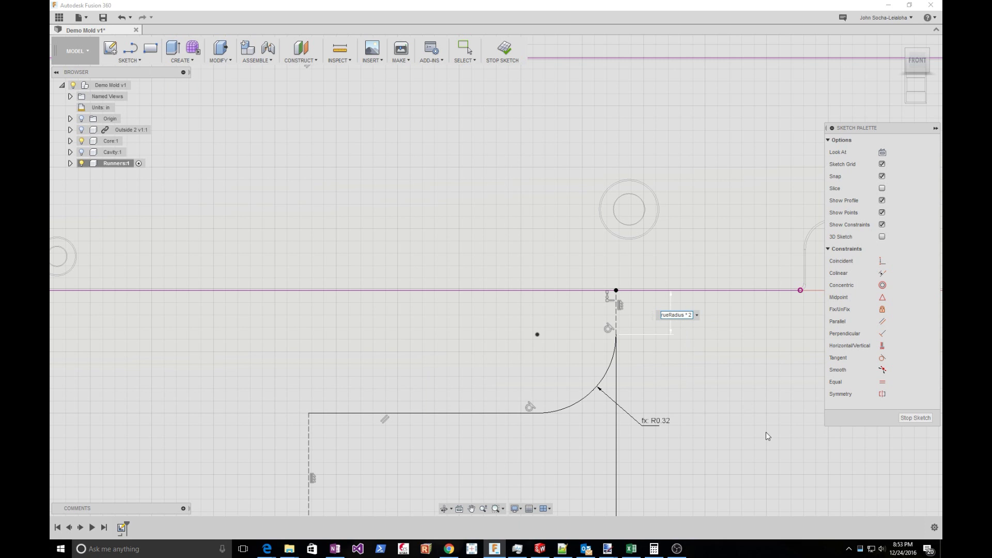
# Set the vertical dimension between the part's edge line and the runner arc's upper end to SprueRadius - 0.03 in.
pyautogui.hotkey('shift', 'Right')
pyautogui.hotkey('shift', 'Right')
pyautogui.write('- .05')
pyautogui.press('Return')
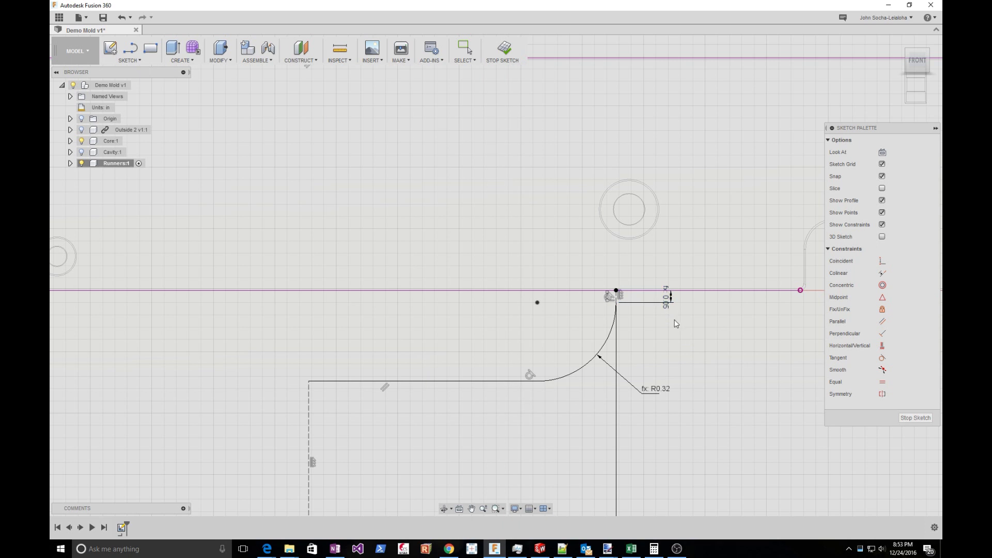
pyautogui.press('Escape')
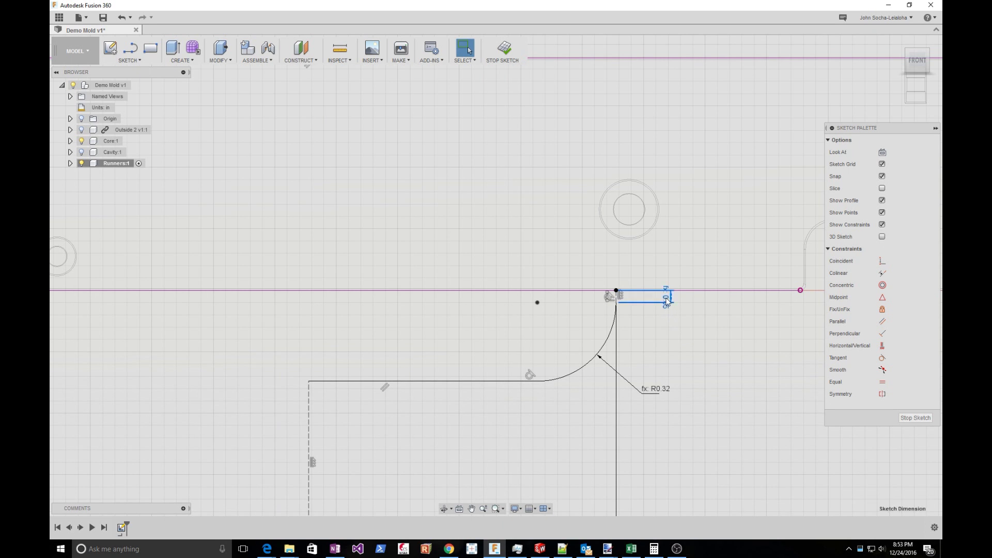
pyautogui.doubleClick(667, 300)
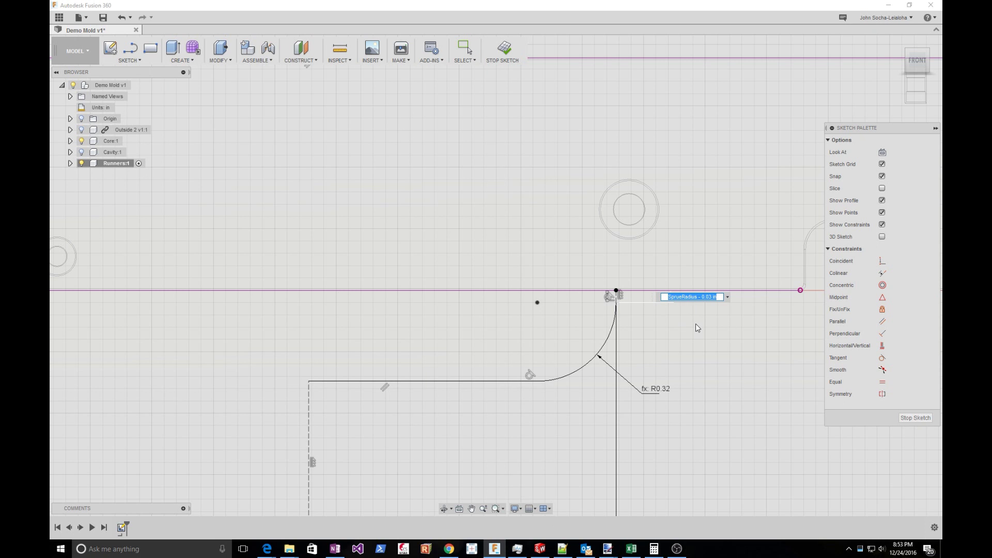
pyautogui.press('Return')
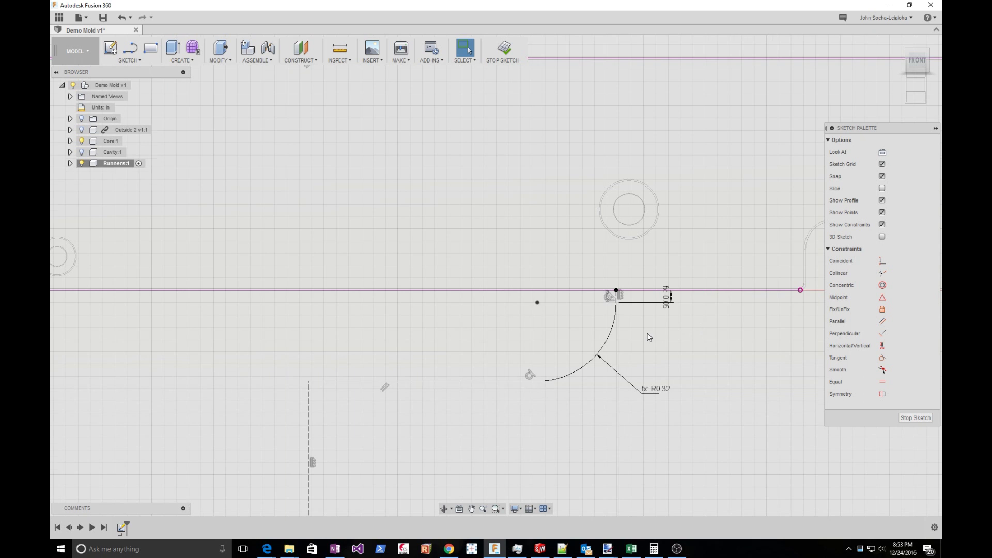
# Set the SprueRadius user parameter to 0.1 in.
pyautogui.scroll(2, 648, 334)
pyautogui.scroll(2, 648, 337)
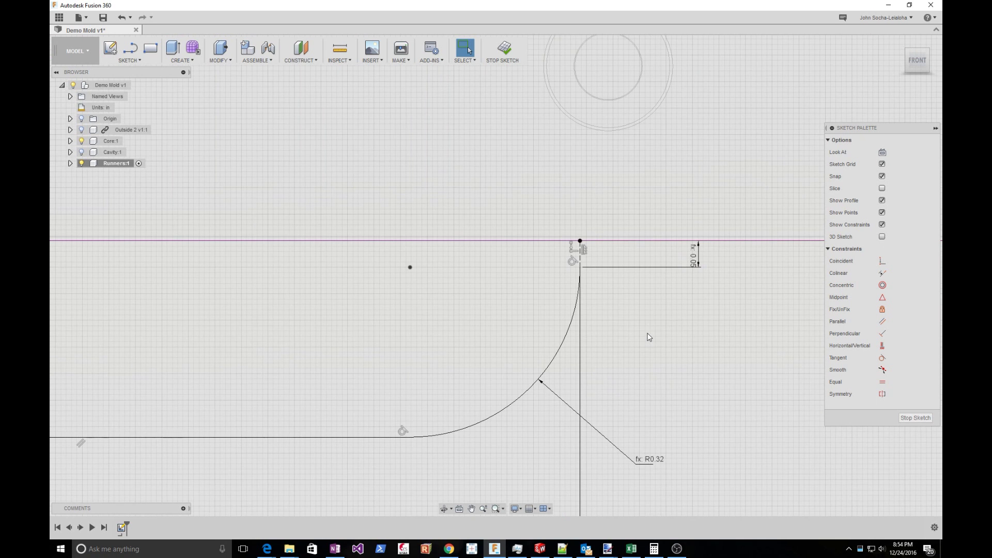
pyautogui.scroll(1, 648, 336)
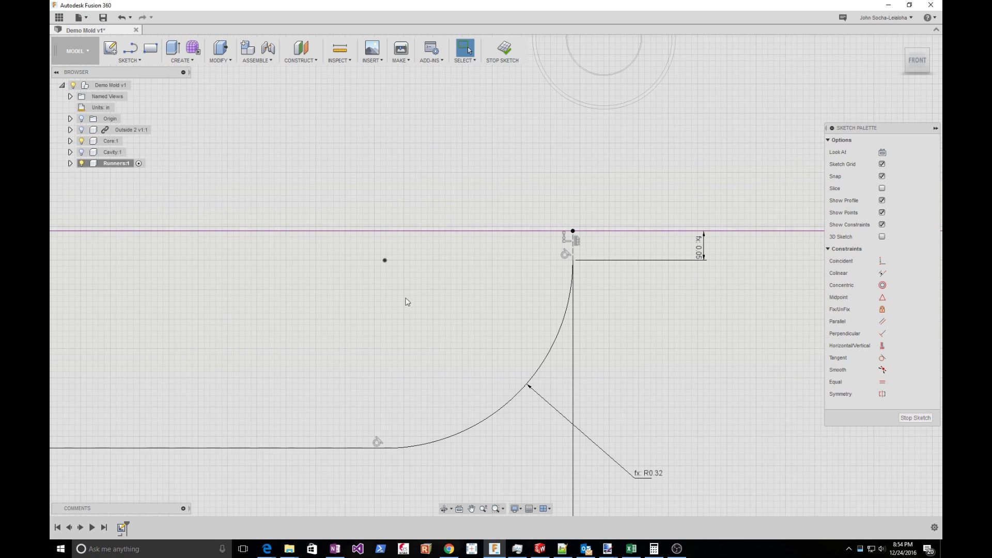
pyautogui.scroll(-1, 408, 292)
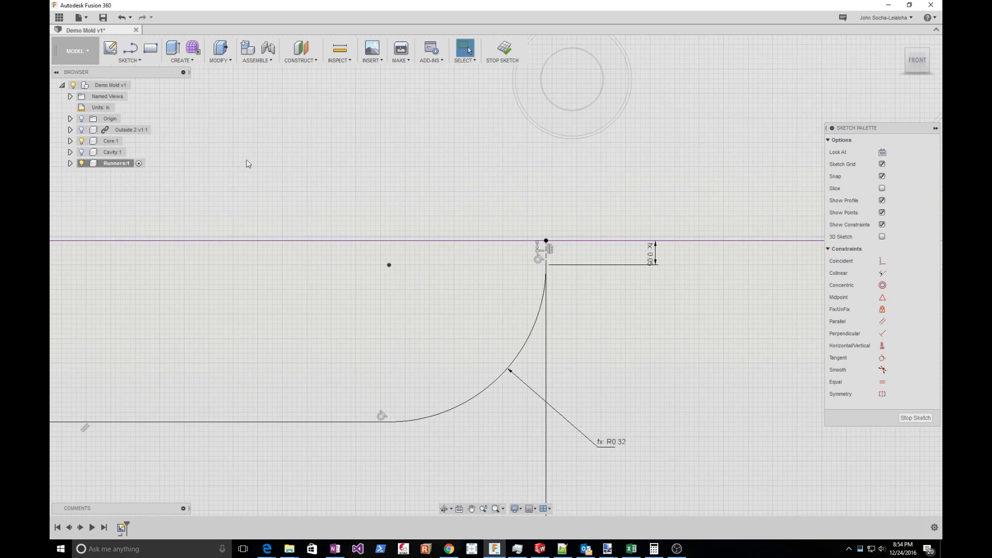
pyautogui.click(255, 60)
pyautogui.click(219, 61)
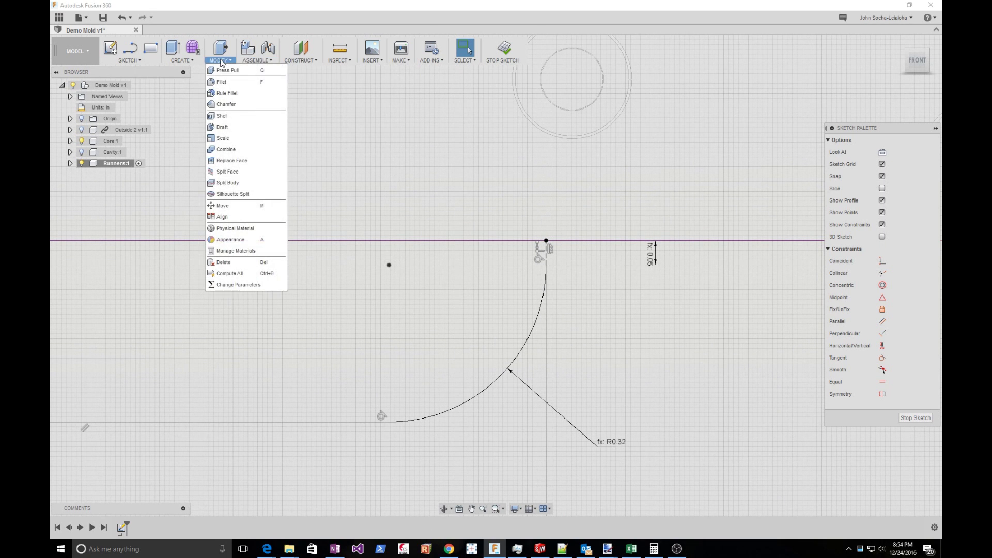
pyautogui.click(234, 286)
pyautogui.click(392, 192)
pyautogui.click(371, 191)
pyautogui.click(371, 191)
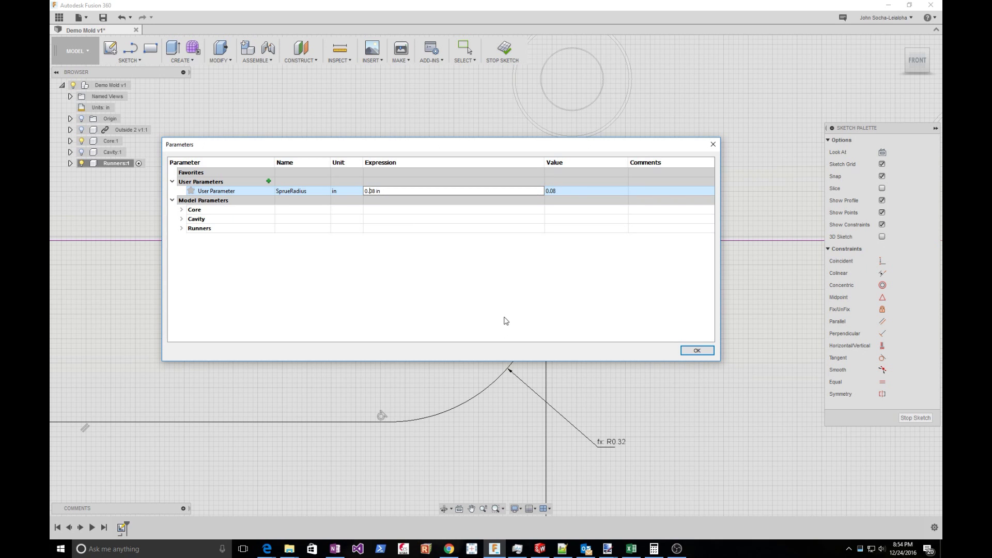
pyautogui.hotkey('shift', 'Right')
pyautogui.hotkey('shift', 'Right')
pyautogui.write('1')
pyautogui.click(687, 352)
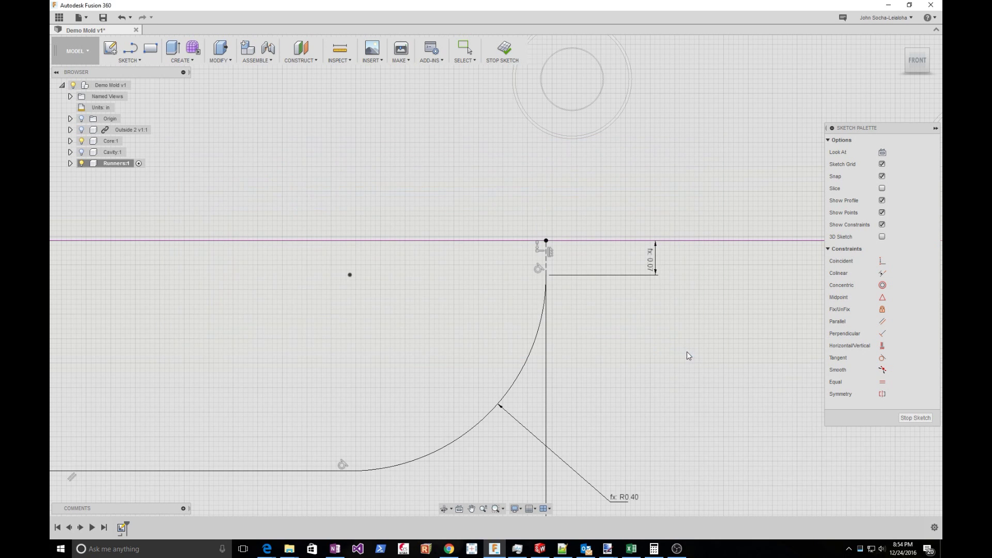
# Finish the runner path sketch.
pyautogui.scroll(-5, 646, 349)
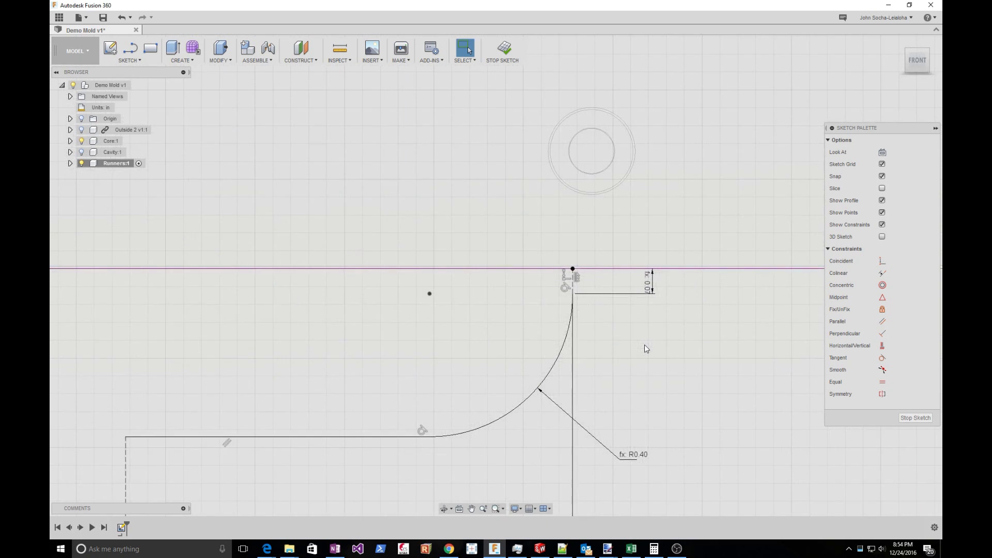
pyautogui.scroll(-1, 644, 347)
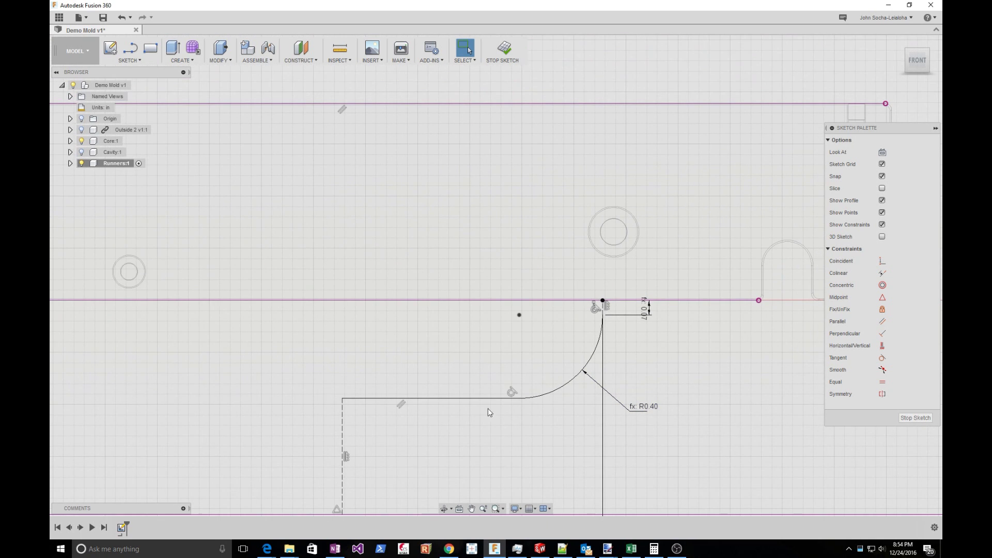
pyautogui.scroll(-2, 439, 324)
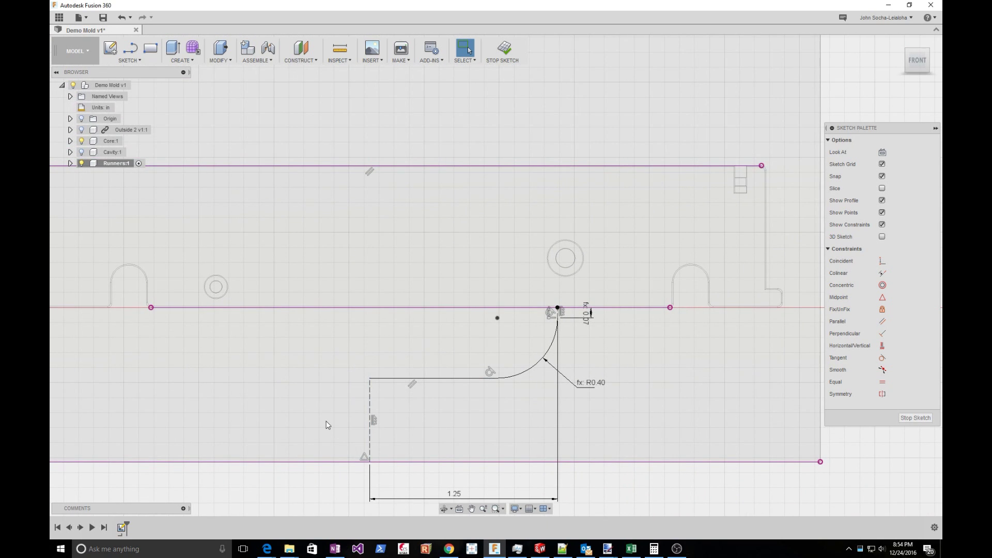
pyautogui.scroll(2, 324, 421)
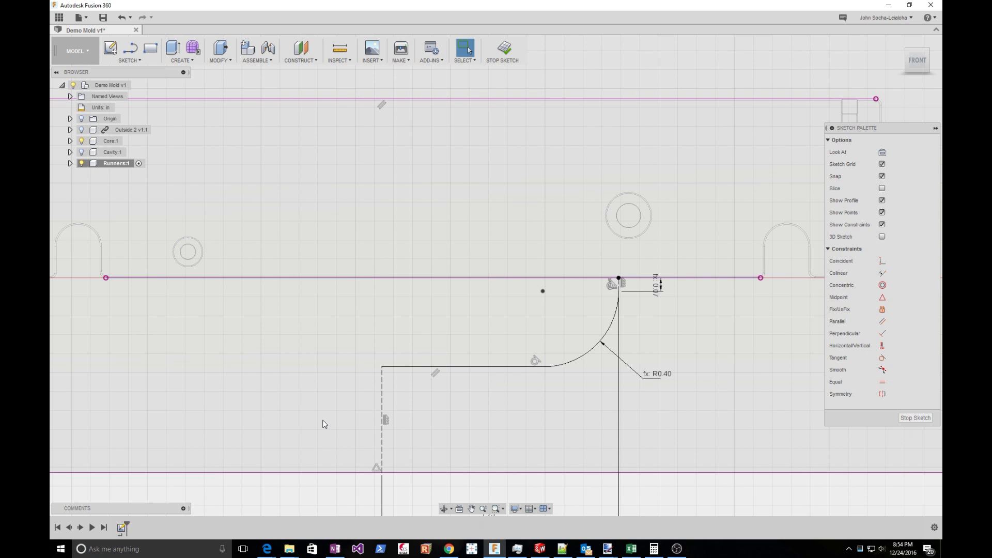
pyautogui.scroll(-1, 322, 420)
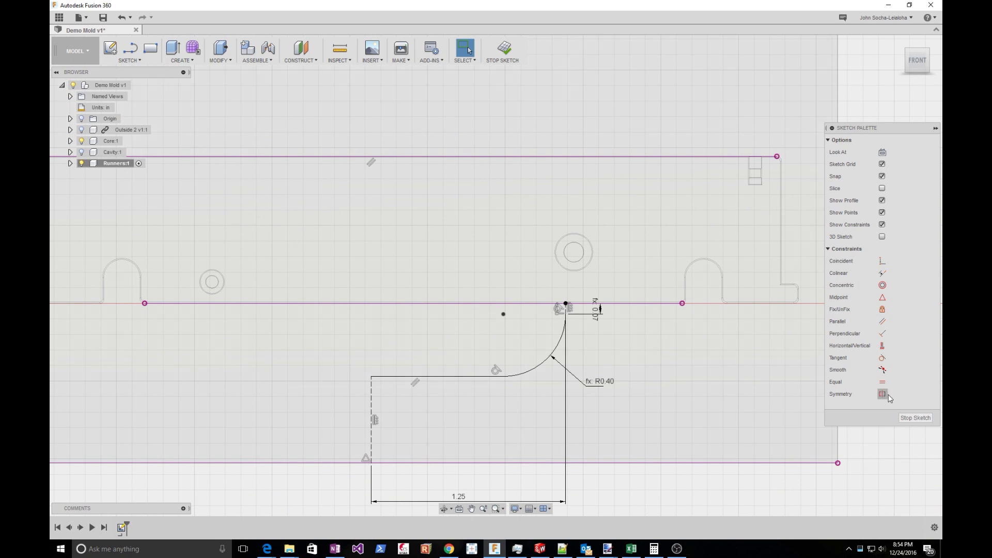
pyautogui.click(913, 417)
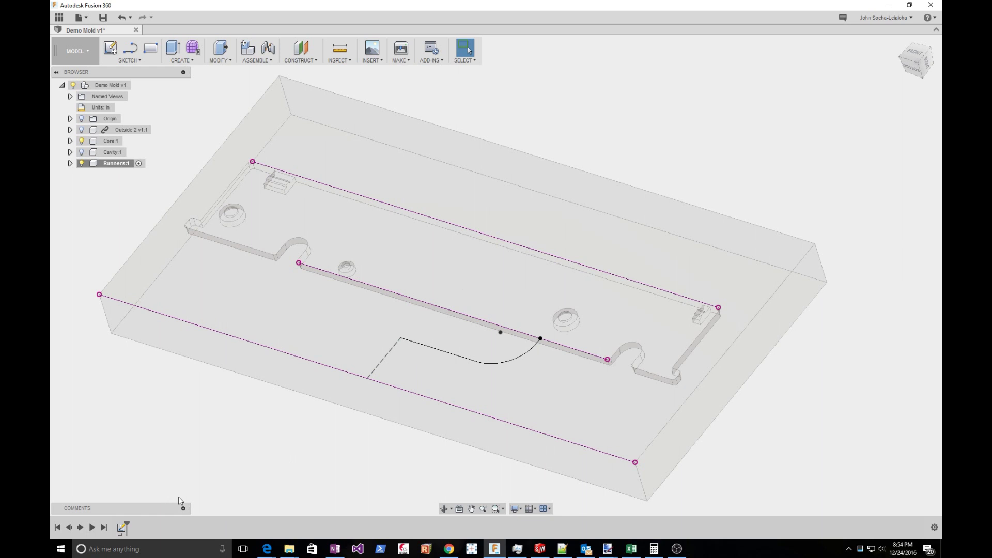
# Sketch a three-point arc bulging away from the parting edge on the core block's long side face.
pyautogui.click(134, 60)
pyautogui.moveTo(139, 106)
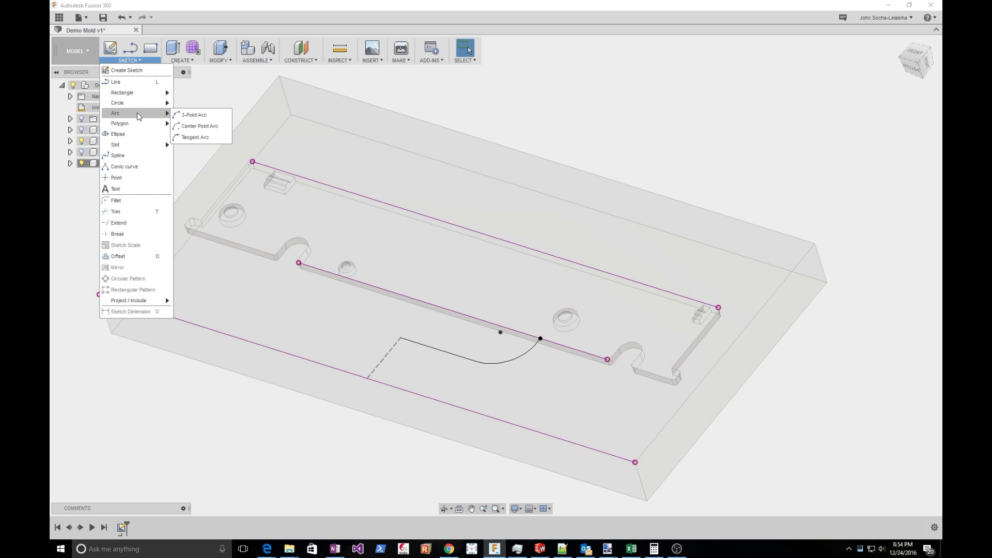
pyautogui.click(194, 114)
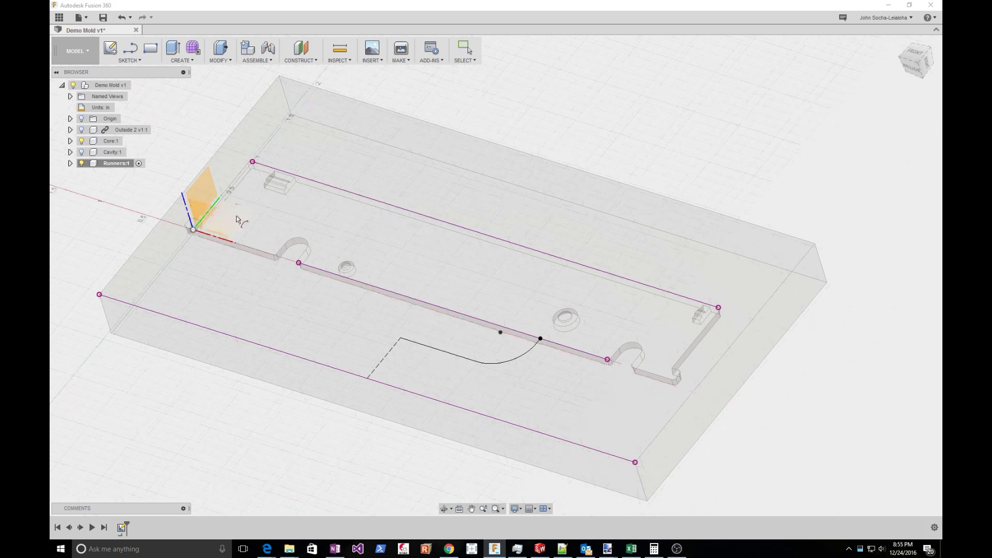
pyautogui.click(365, 395)
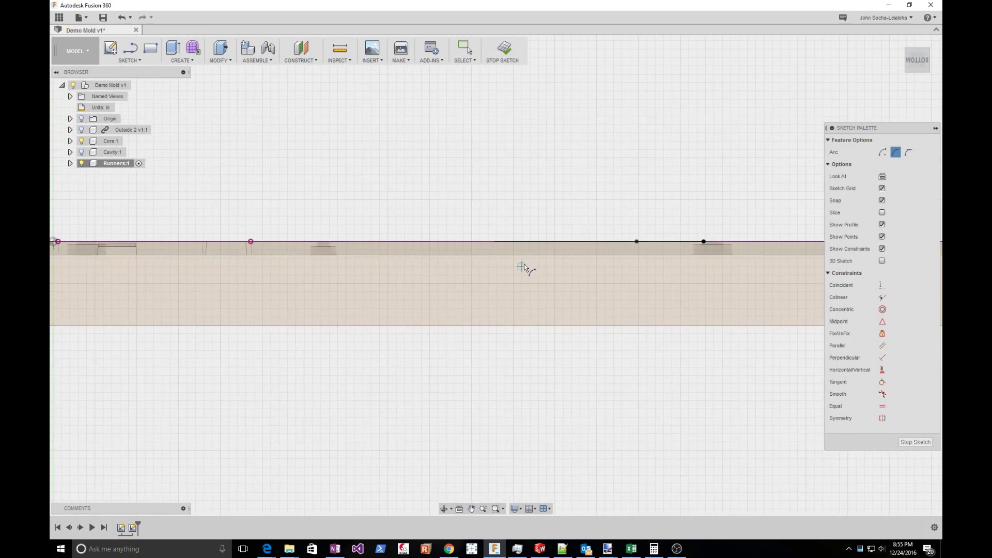
pyautogui.click(387, 266)
pyautogui.click(505, 267)
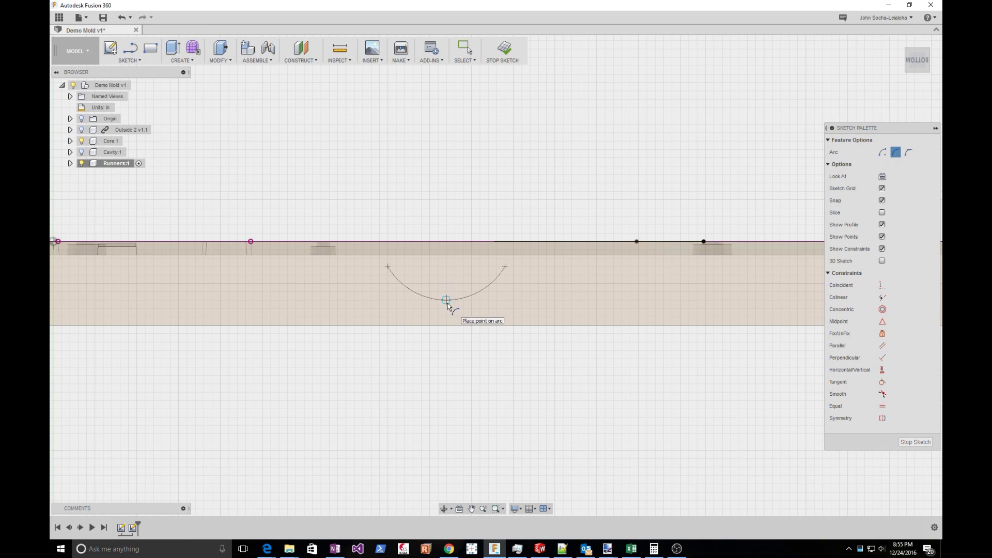
pyautogui.click(448, 305)
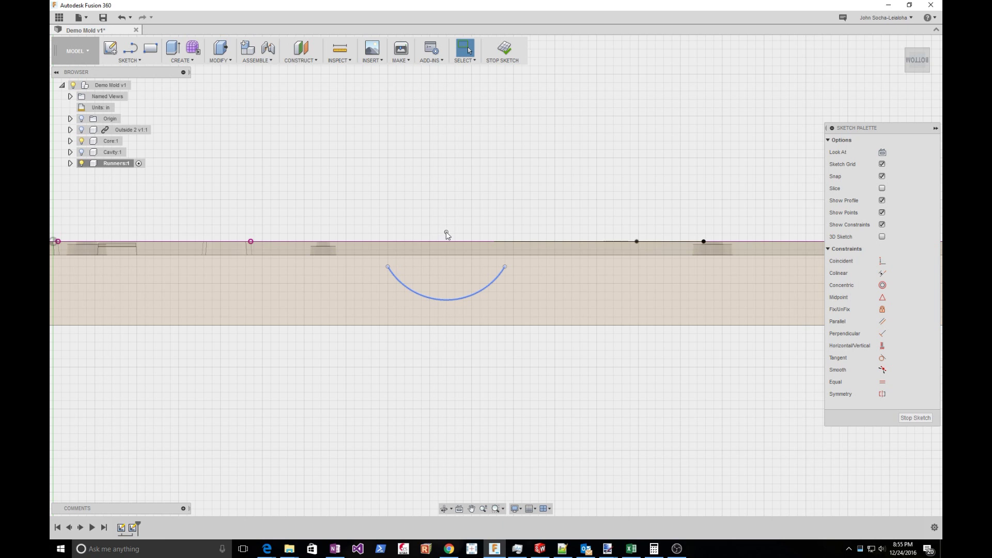
# Dimension the arc's center point 0.01 in from the side face's parting edge.
pyautogui.click(430, 241)
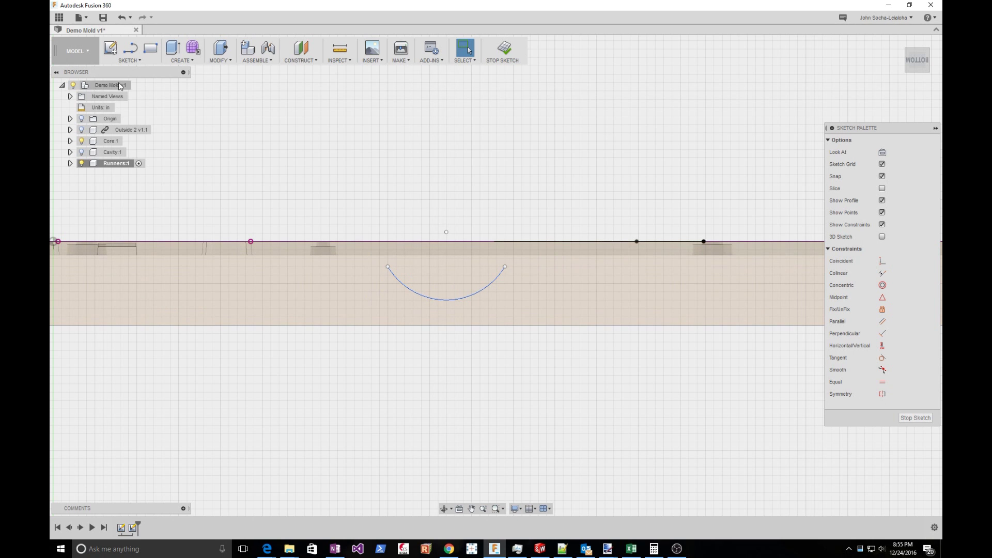
pyautogui.click(447, 242)
pyautogui.click(477, 196)
pyautogui.press('BackSpace')
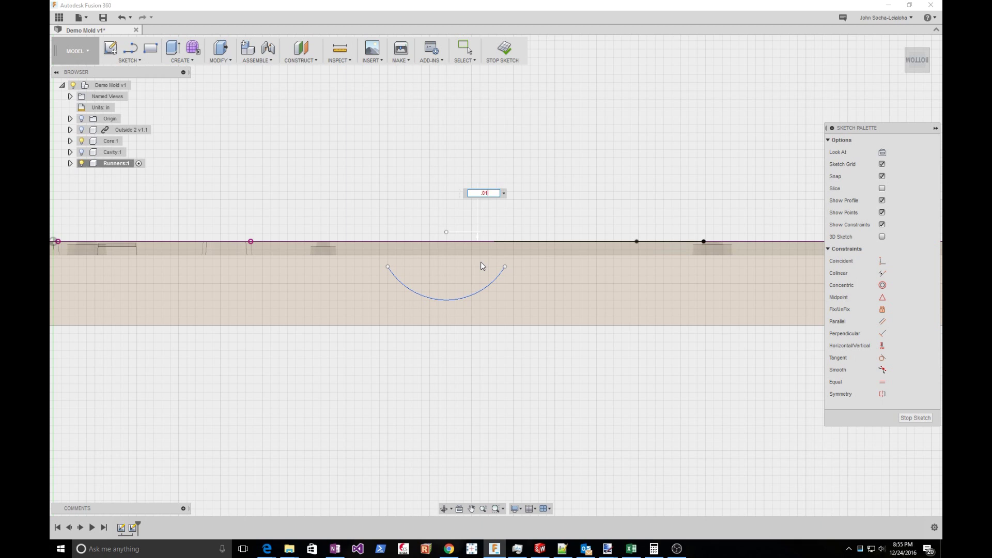
pyautogui.press('Return')
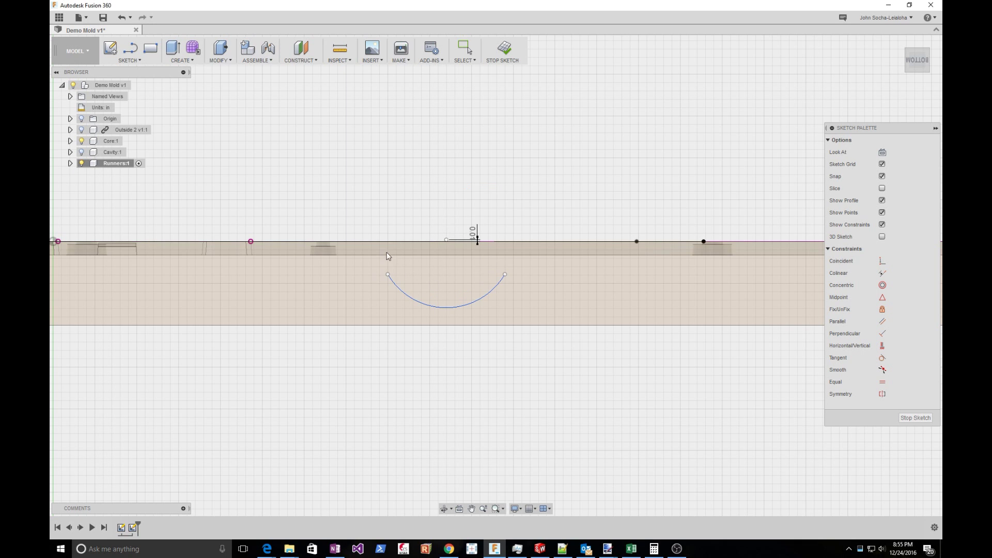
pyautogui.press('Escape')
# Move both endpoints of the arc onto the side face's parting edge.
pyautogui.moveTo(388, 274); pyautogui.dragTo(387, 241)
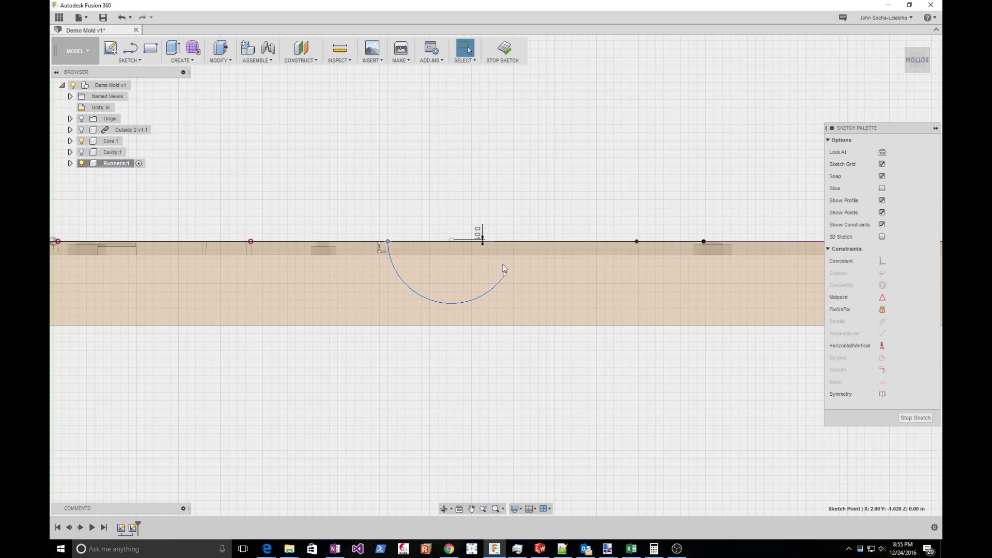
pyautogui.moveTo(504, 274); pyautogui.dragTo(547, 242)
pyautogui.moveTo(548, 271)
pyautogui.keyDown('shift'); pyautogui.mouseDown(button='middle')
pyautogui.moveTo(516, 315)
pyautogui.moveTo(443, 317)
pyautogui.moveTo(456, 331)
pyautogui.mouseUp(button='middle'); pyautogui.keyUp('shift')
pyautogui.click(459, 304)
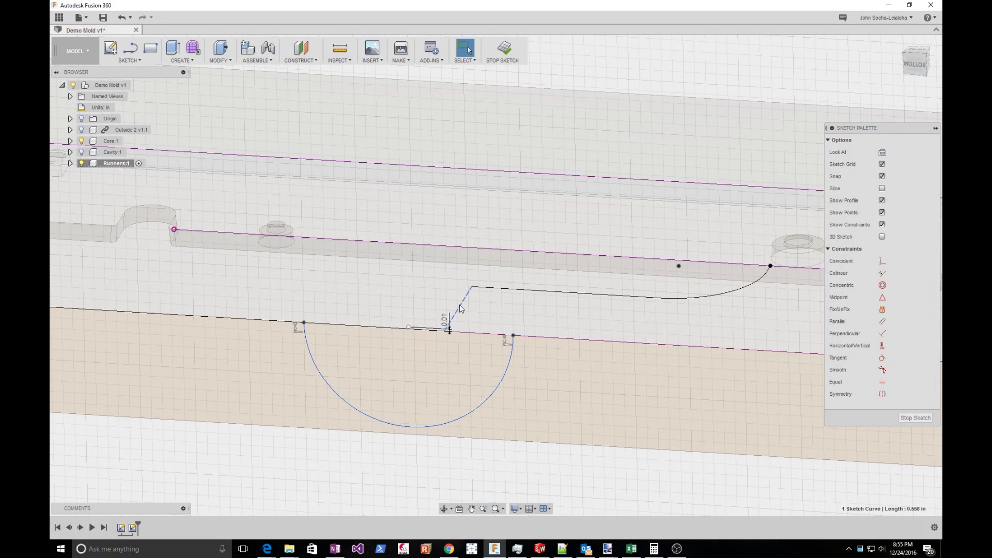
pyautogui.keyDown('shift'); pyautogui.click(408, 326); pyautogui.keyUp('shift')
pyautogui.press('Escape')
pyautogui.click(880, 265)
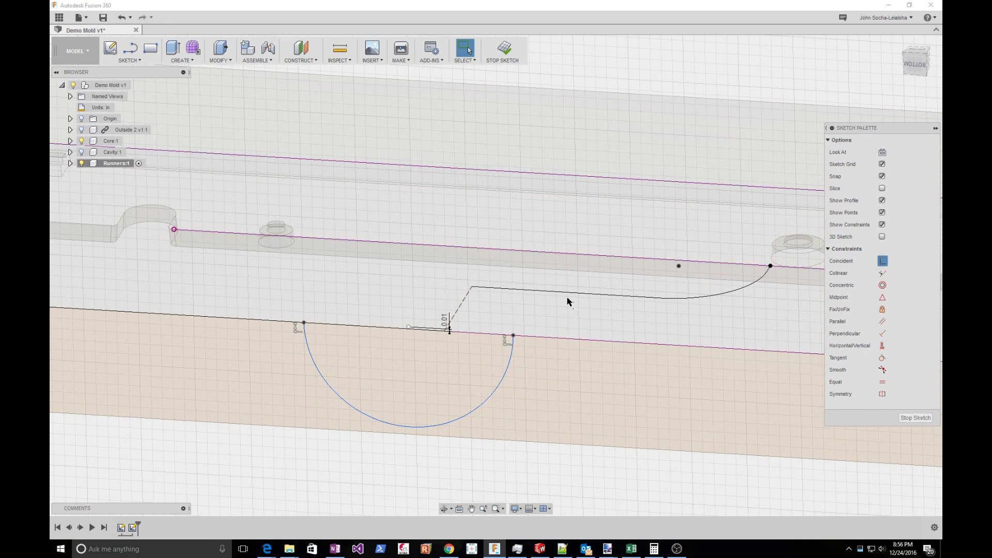
pyautogui.press('Escape')
# Project the dashed construction line of the runner path into the arc sketch.
pyautogui.click(460, 307)
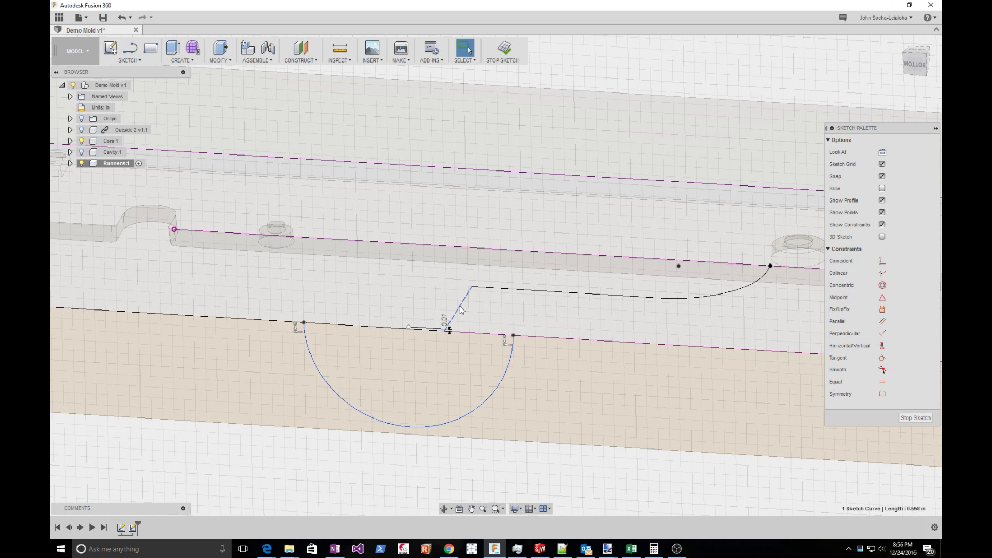
pyautogui.press('p')
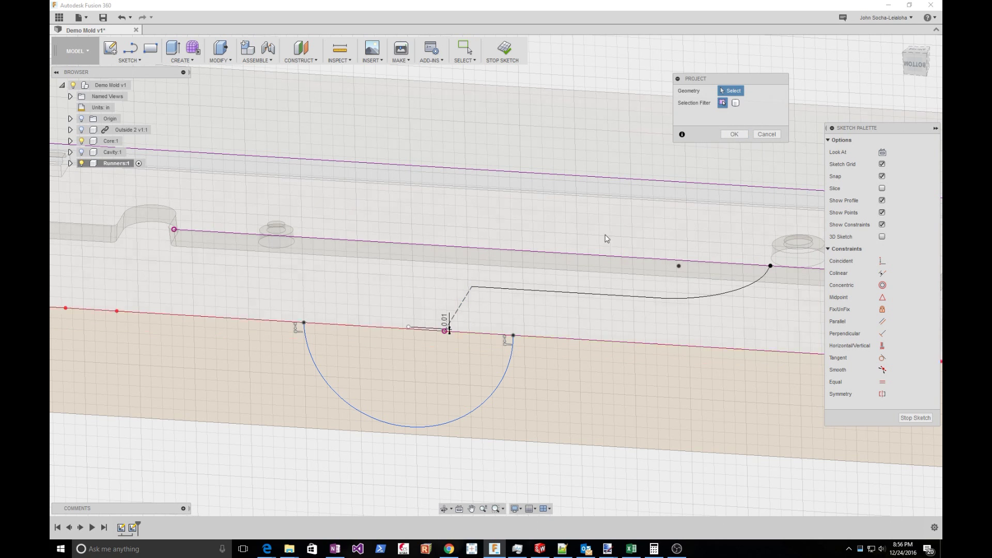
pyautogui.click(445, 318)
pyautogui.click(734, 133)
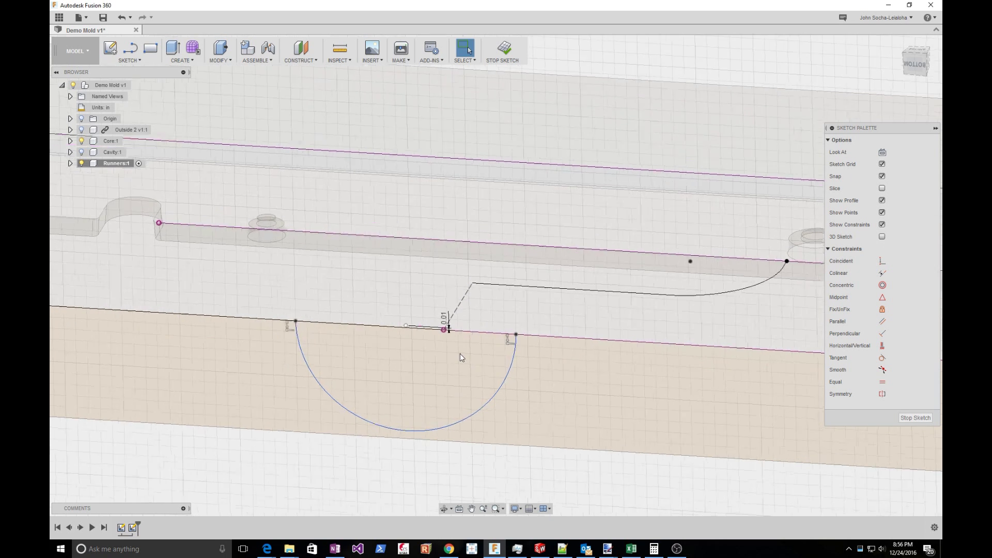
# Align the arc's center point with the projected point using a Horizontal/Vertical constraint.
pyautogui.scroll(2, 460, 353)
pyautogui.click(436, 320)
pyautogui.keyDown('shift'); pyautogui.click(382, 313); pyautogui.keyUp('shift')
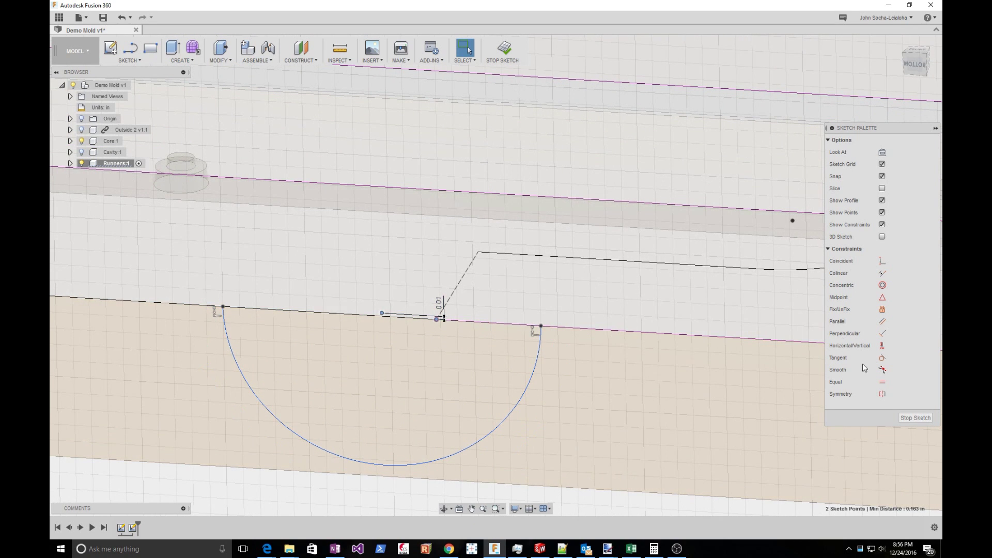
pyautogui.click(882, 346)
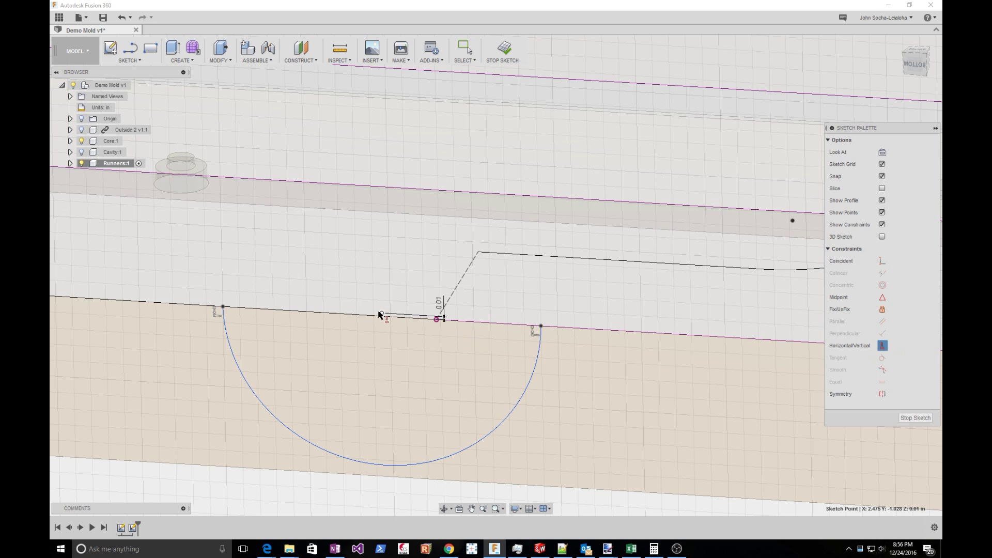
pyautogui.click(434, 318)
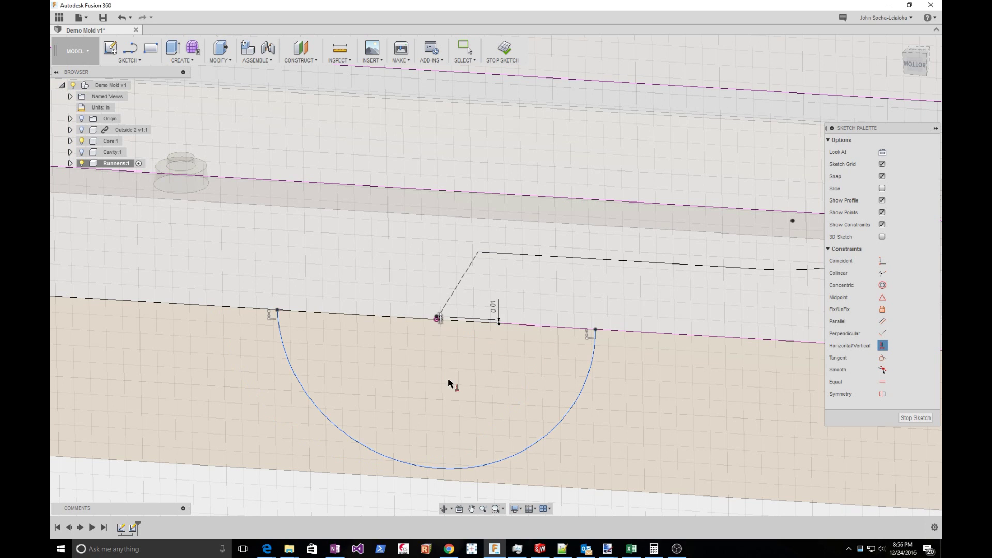
# Dimension the arc's radius as SprueRadius.
pyautogui.scroll(-2, 455, 371)
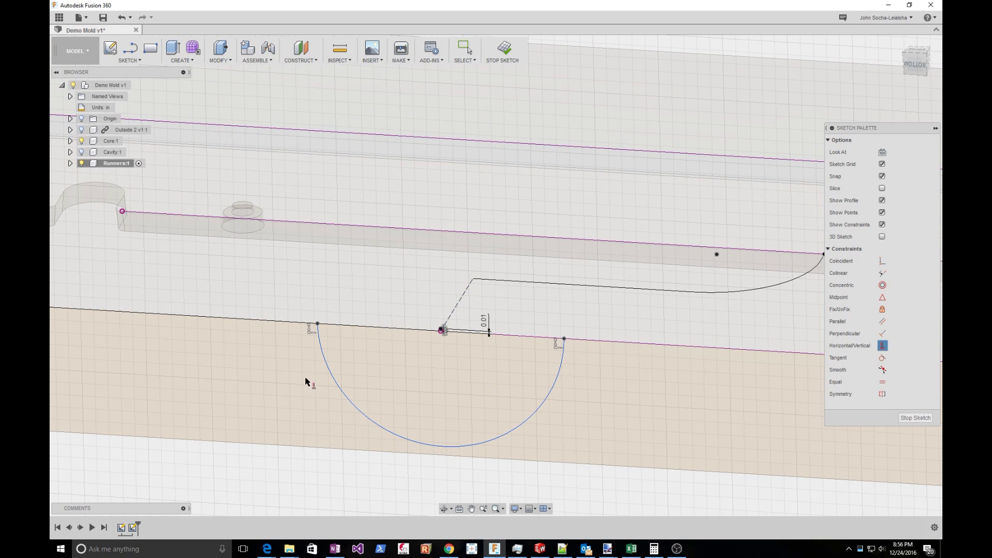
pyautogui.press('d')
pyautogui.click(546, 401)
pyautogui.click(574, 429)
pyautogui.click(603, 426)
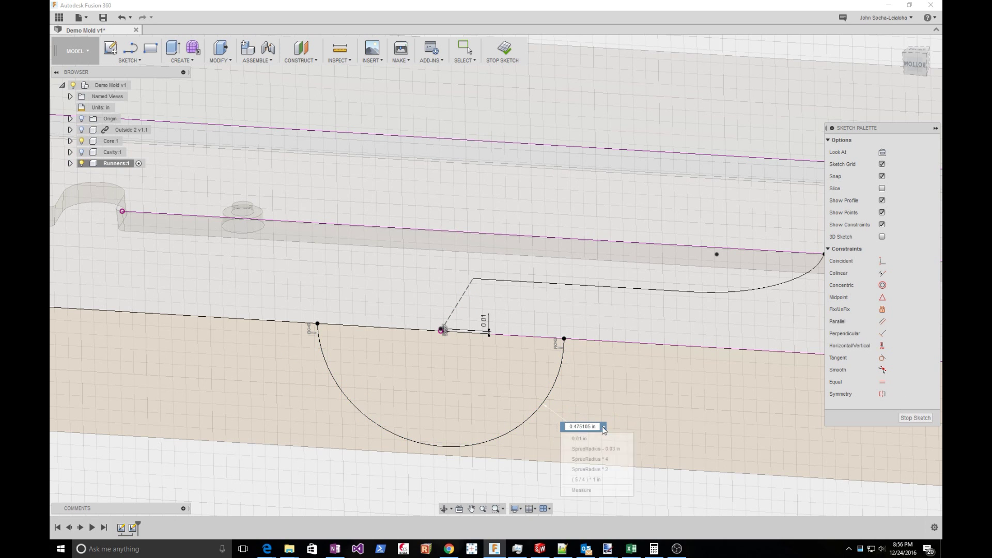
pyautogui.click(593, 459)
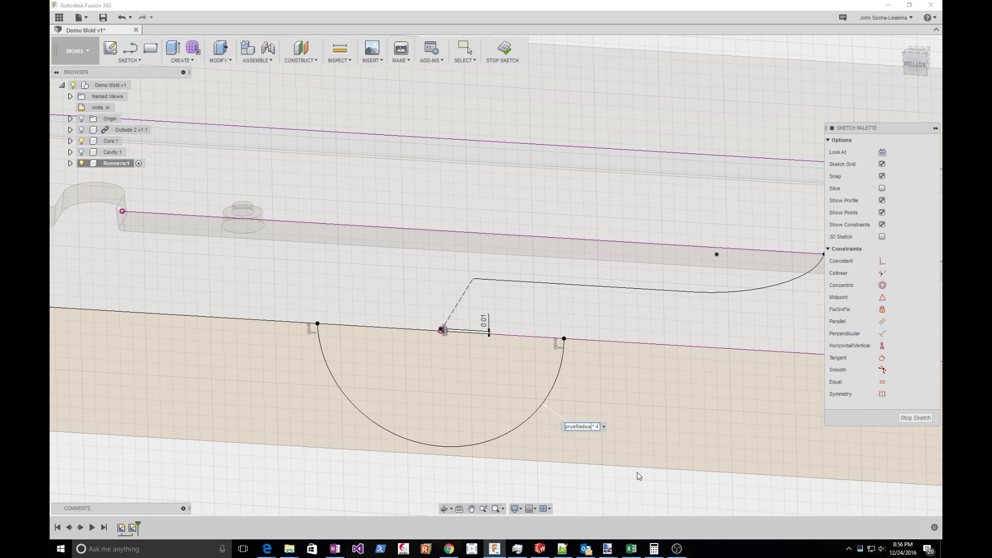
pyautogui.press('BackSpace')
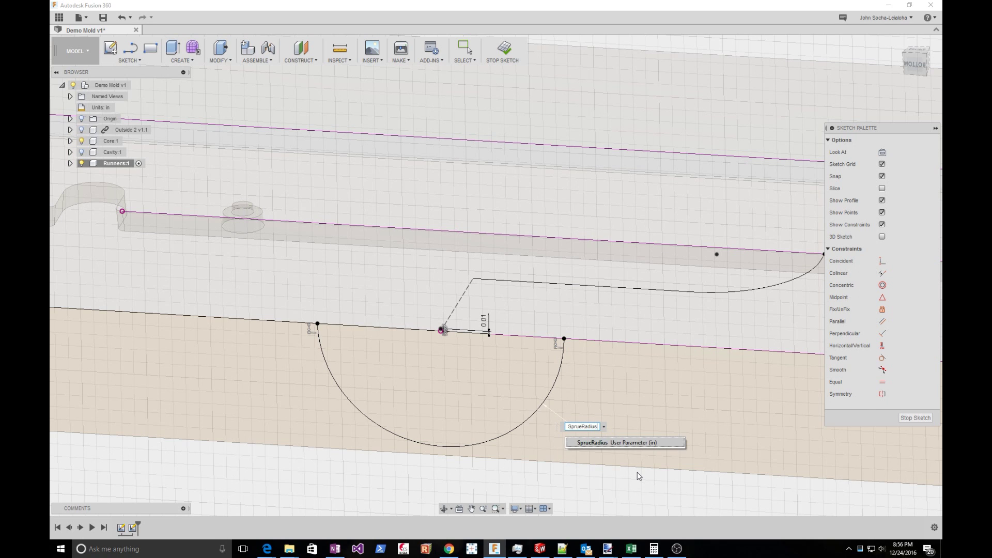
pyautogui.press('Return')
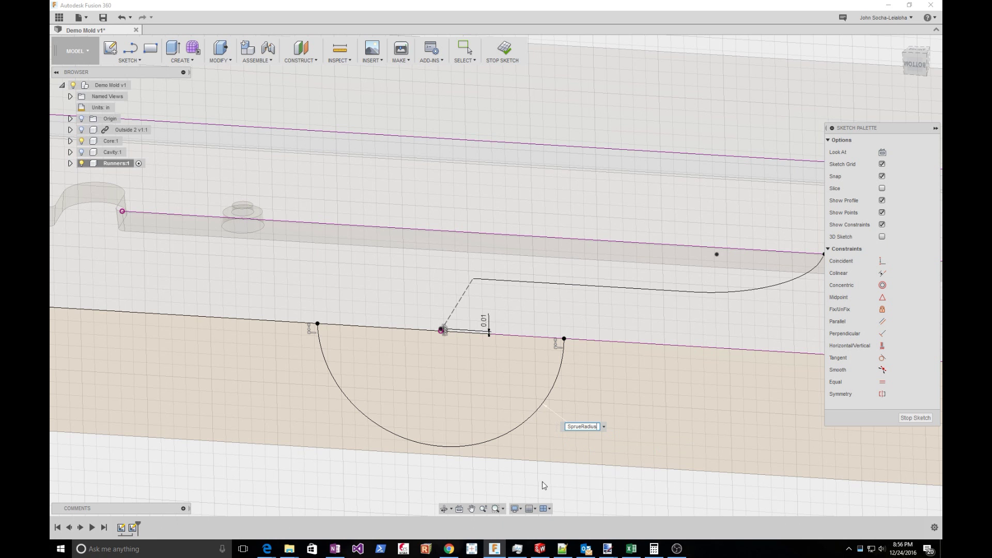
pyautogui.hotkey('ctrl', 'a')
pyautogui.press('Return')
pyautogui.scroll(3, 467, 360)
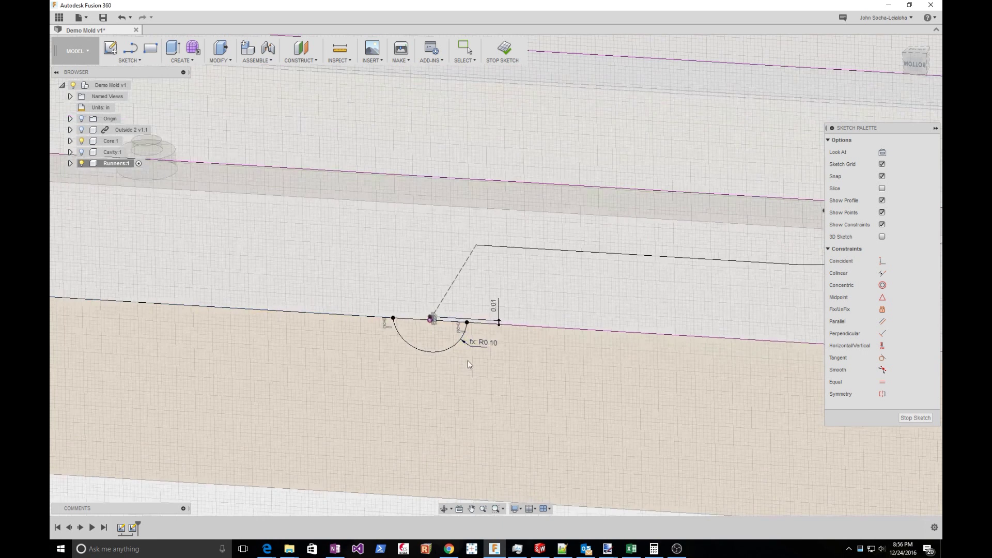
# Mirror the arc across the parting edge to close the circular runner profile, and finish the sketch.
pyautogui.click(914, 63)
pyautogui.scroll(2, 394, 392)
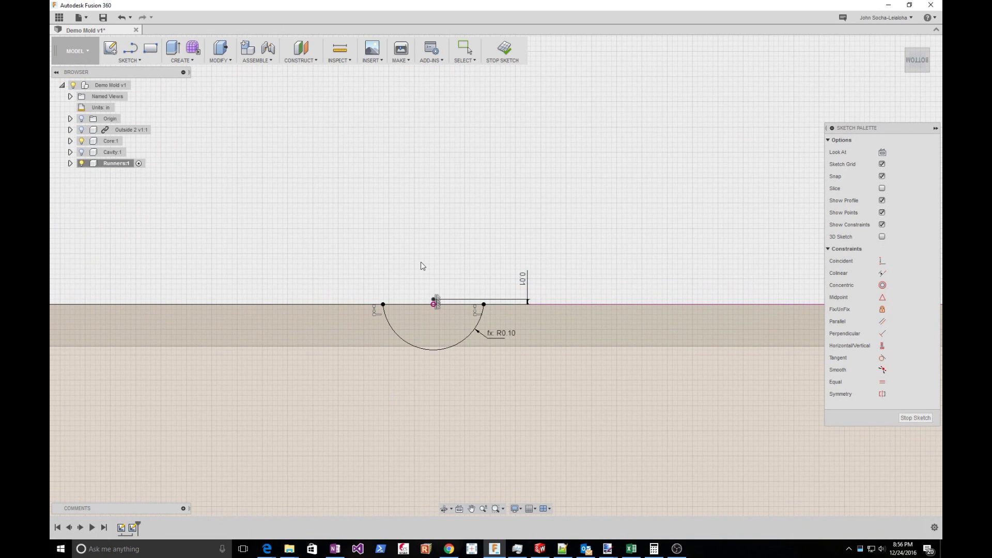
pyautogui.click(138, 61)
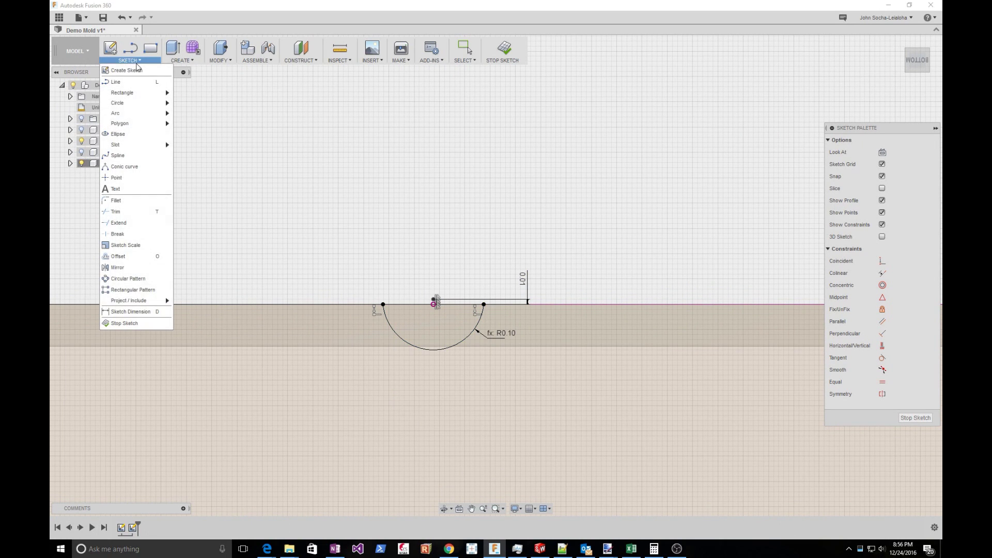
pyautogui.click(168, 267)
pyautogui.click(416, 349)
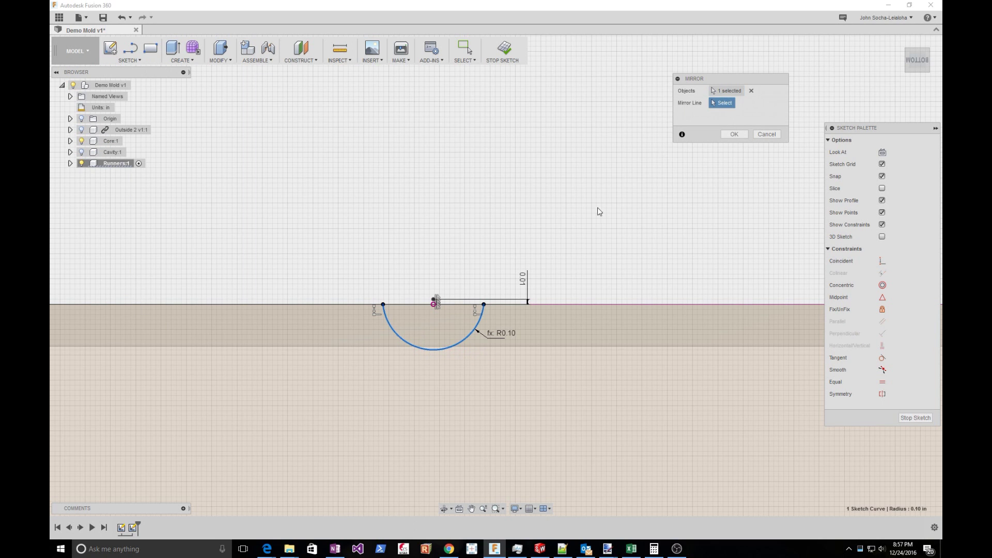
pyautogui.click(550, 305)
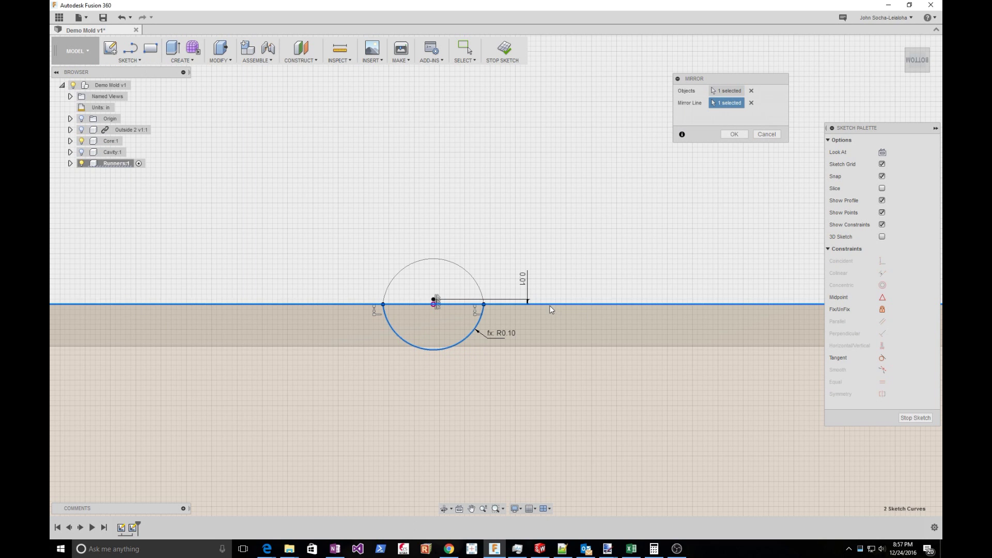
pyautogui.click(734, 135)
pyautogui.scroll(5, 424, 330)
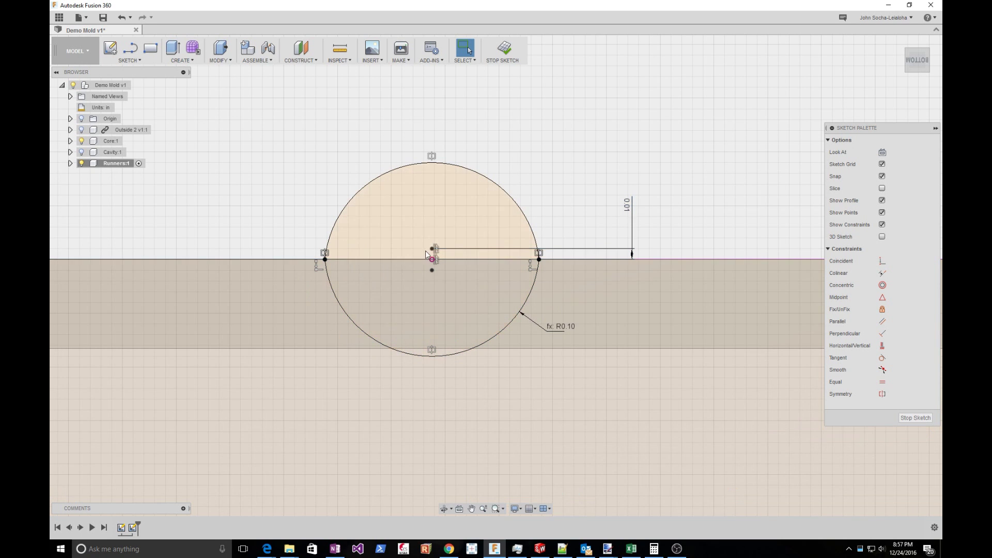
pyautogui.scroll(-2, 417, 265)
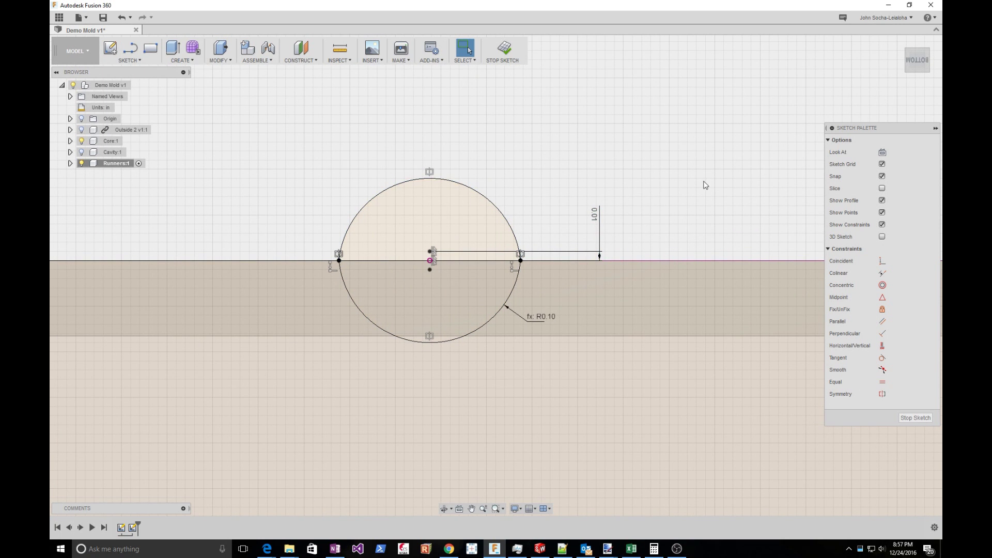
pyautogui.click(497, 51)
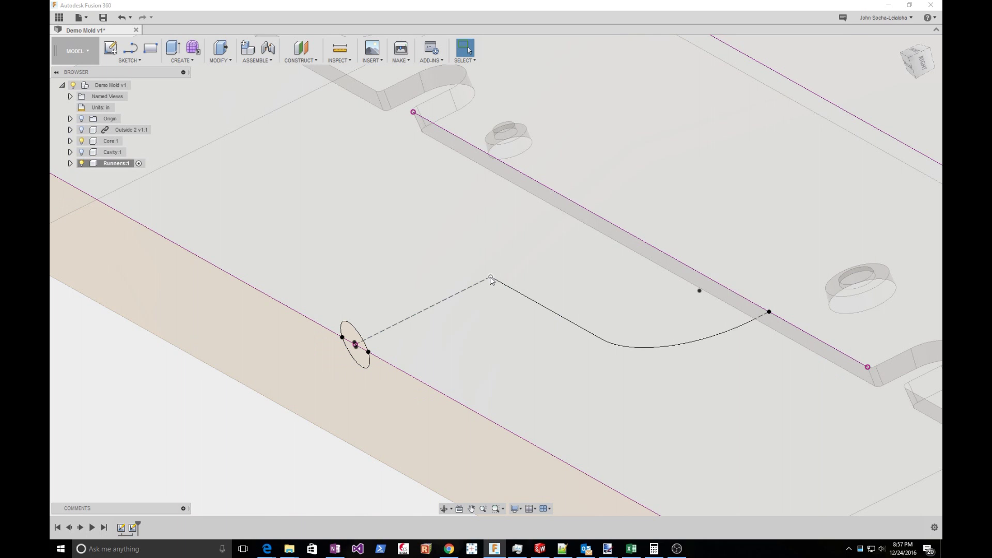
# Set up an extrusion of both profile halves to the inner endpoint of the dashed construction line, using the To Object extent.
pyautogui.click(185, 62)
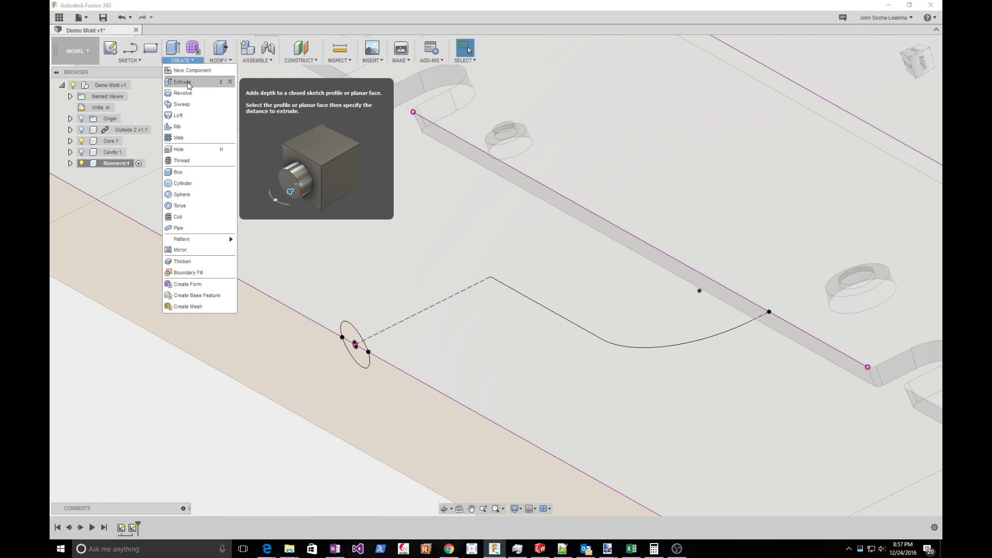
pyautogui.click(185, 82)
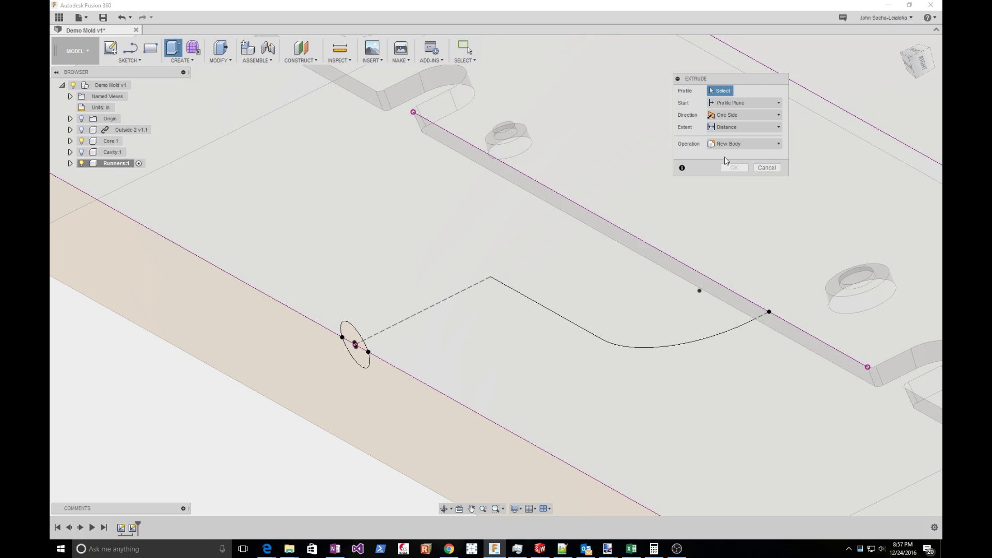
pyautogui.click(736, 125)
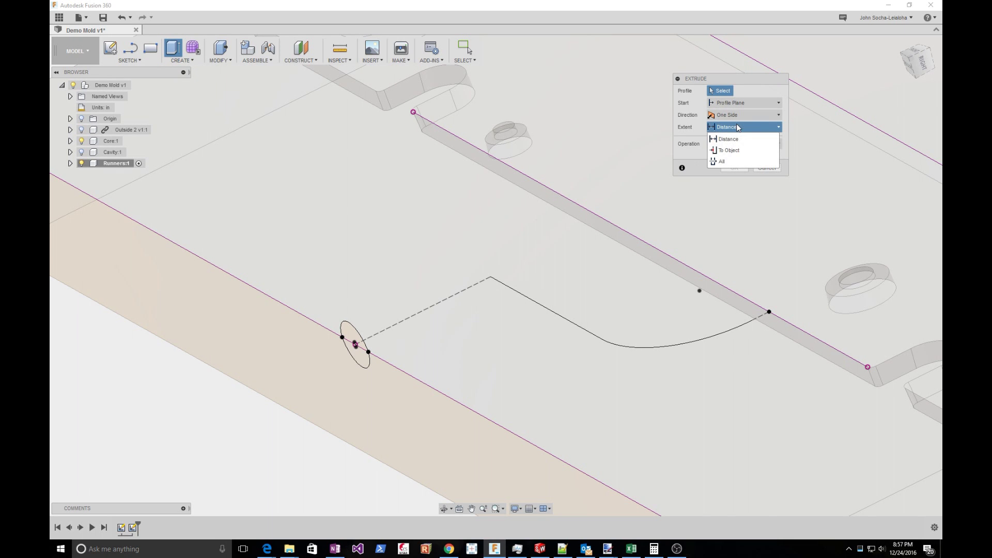
pyautogui.click(734, 151)
pyautogui.click(491, 278)
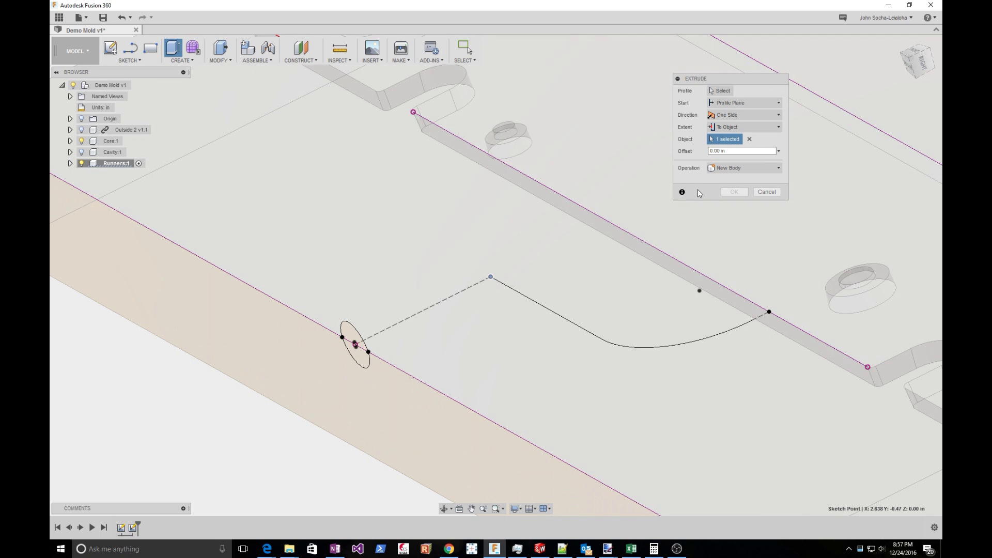
pyautogui.click(722, 91)
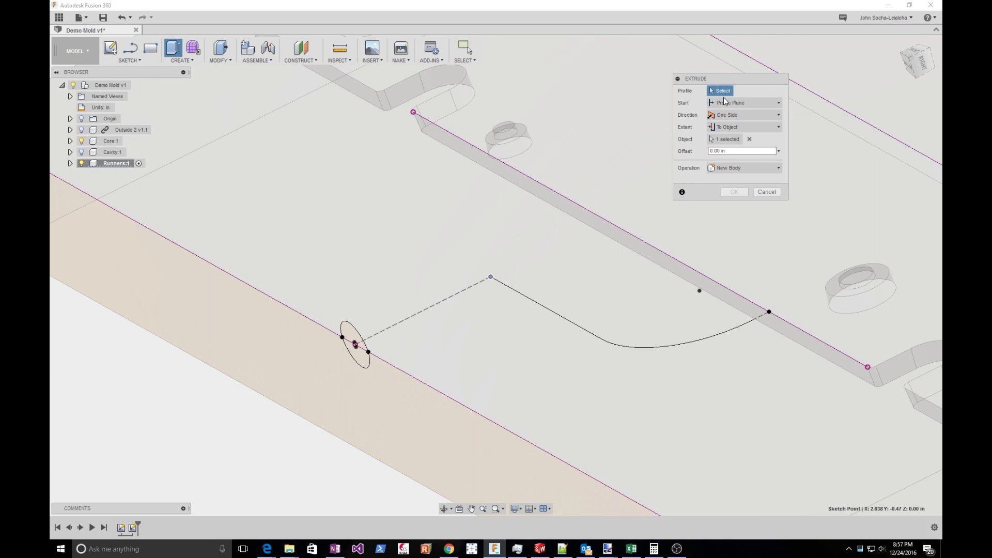
pyautogui.click(359, 334)
pyautogui.click(360, 359)
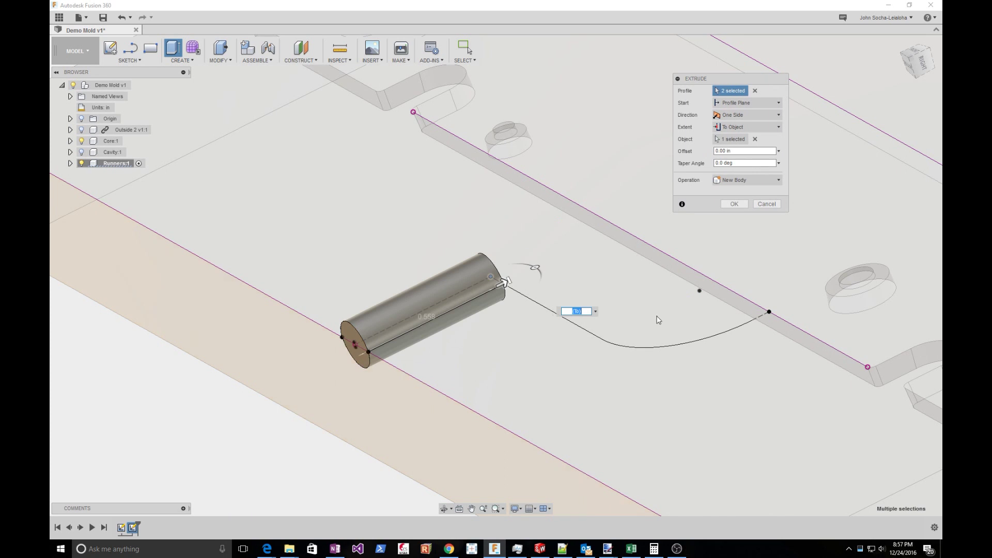
# Set the extrusion's offset to -0.05 in and create it as a new body.
pyautogui.click(716, 151)
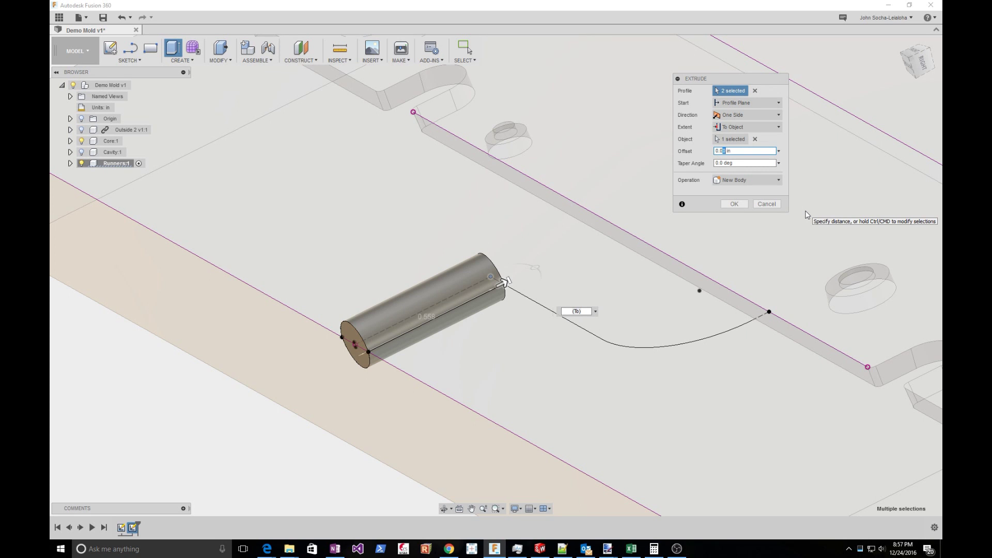
pyautogui.press('Tab')
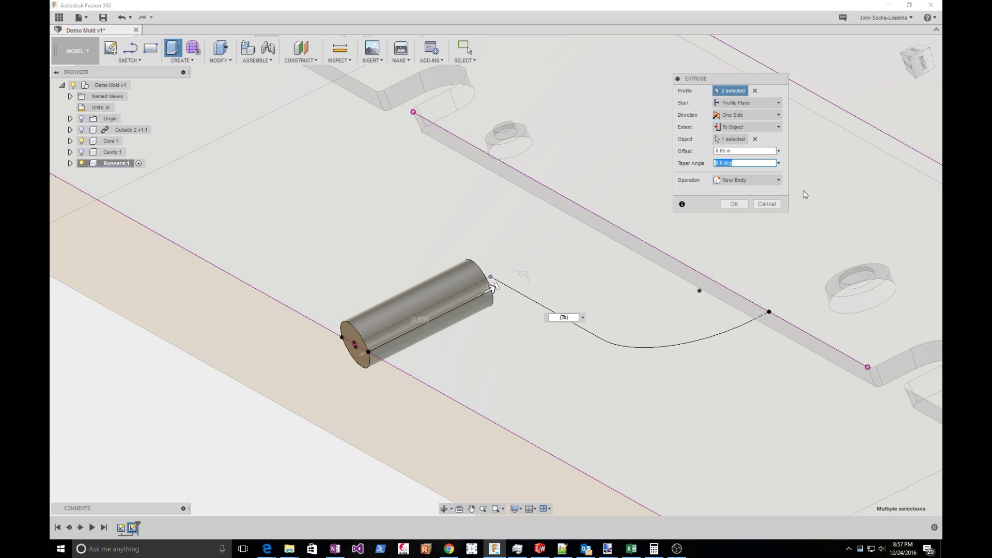
pyautogui.hotkey('shift', 'Tab')
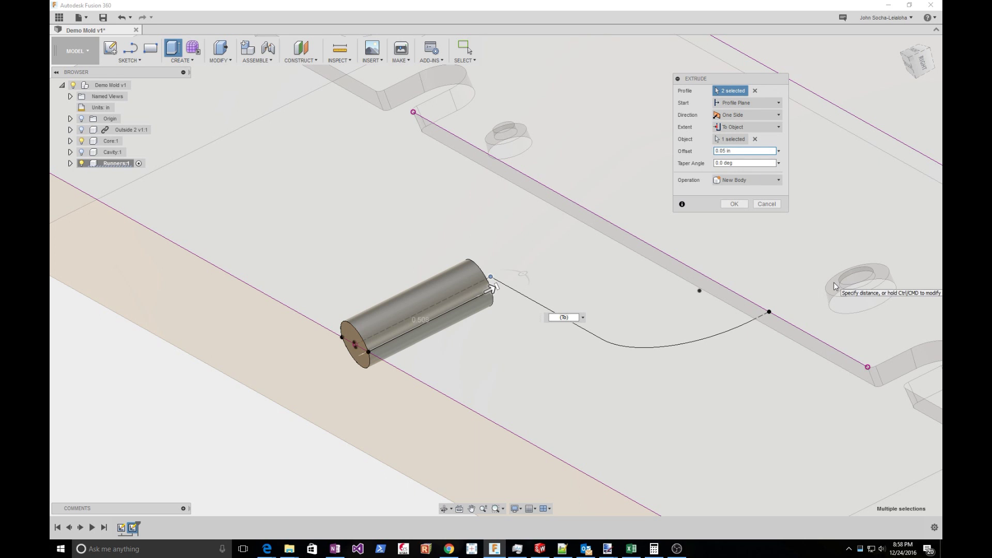
pyautogui.write('-')
pyautogui.press('Tab')
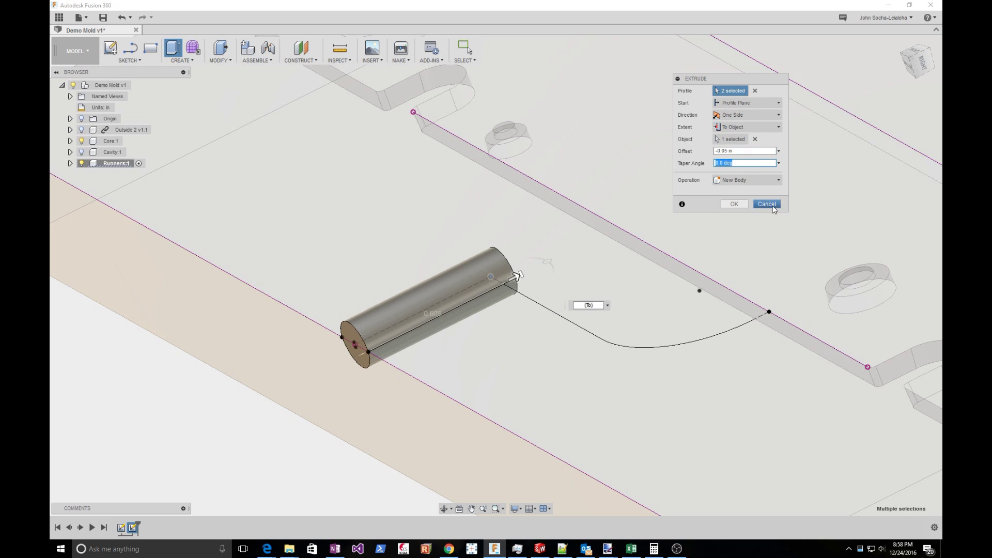
pyautogui.click(738, 206)
pyautogui.keyDown('shift'); pyautogui.moveTo(462, 378); pyautogui.dragTo(138, 182, button='middle'); pyautogui.keyUp('shift')
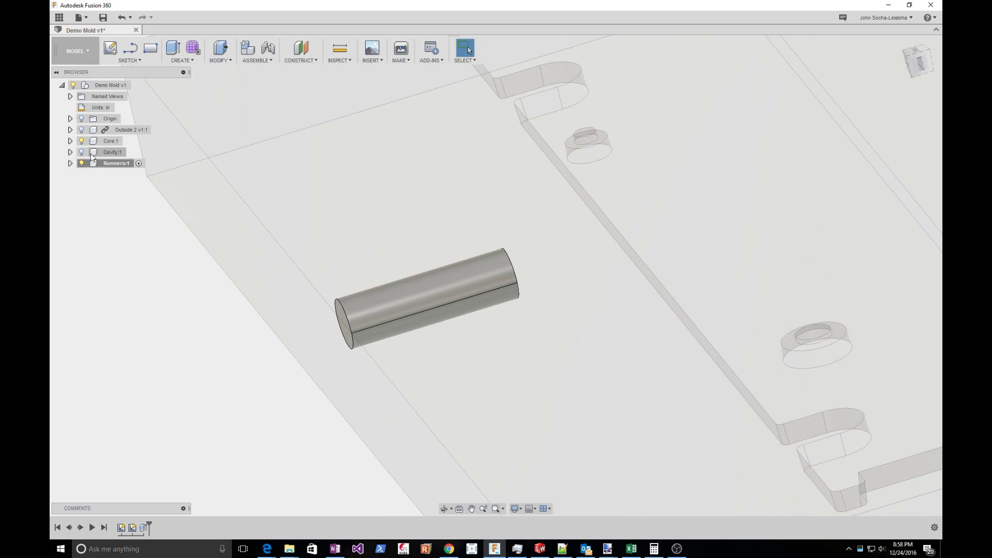
pyautogui.click(71, 141)
pyautogui.click(71, 141)
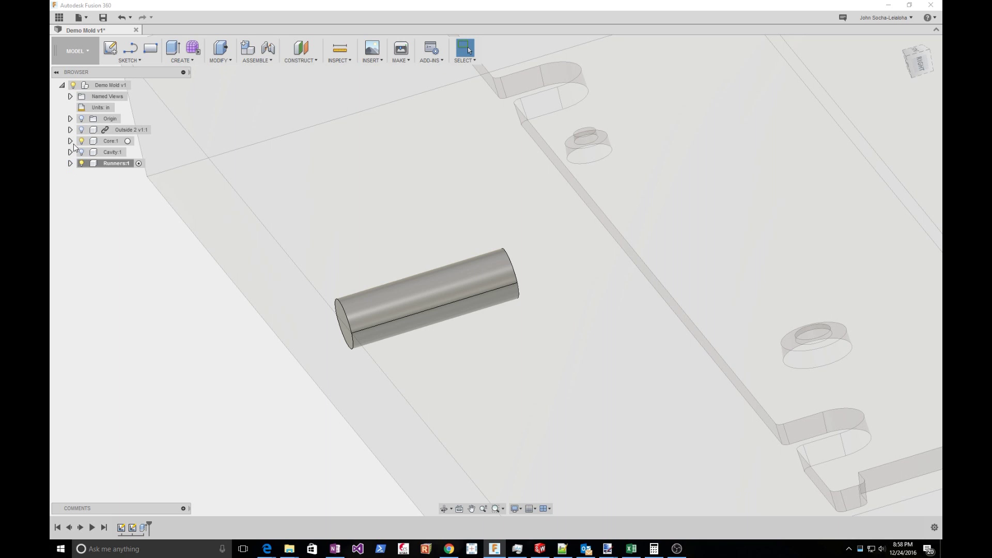
pyautogui.click(71, 141)
pyautogui.click(98, 185)
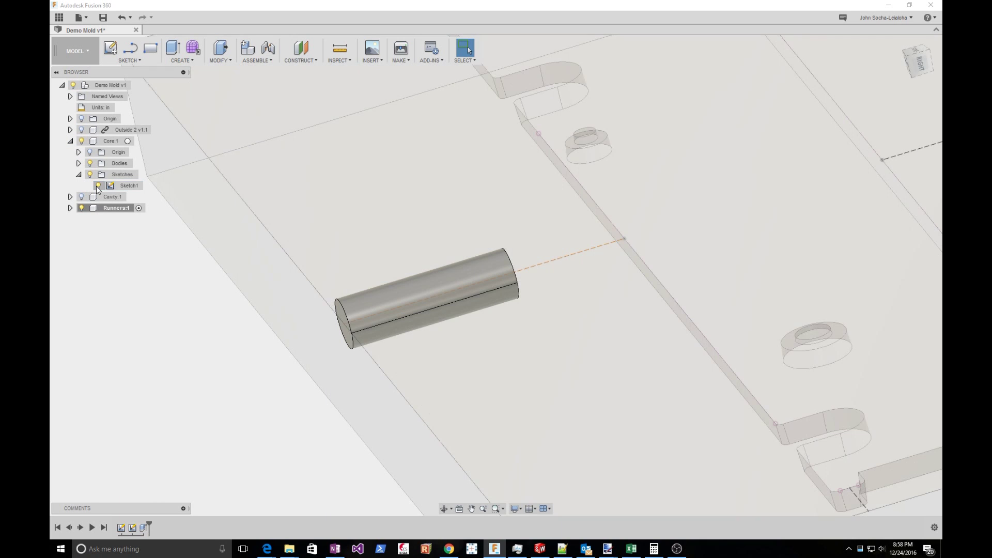
pyautogui.click(98, 185)
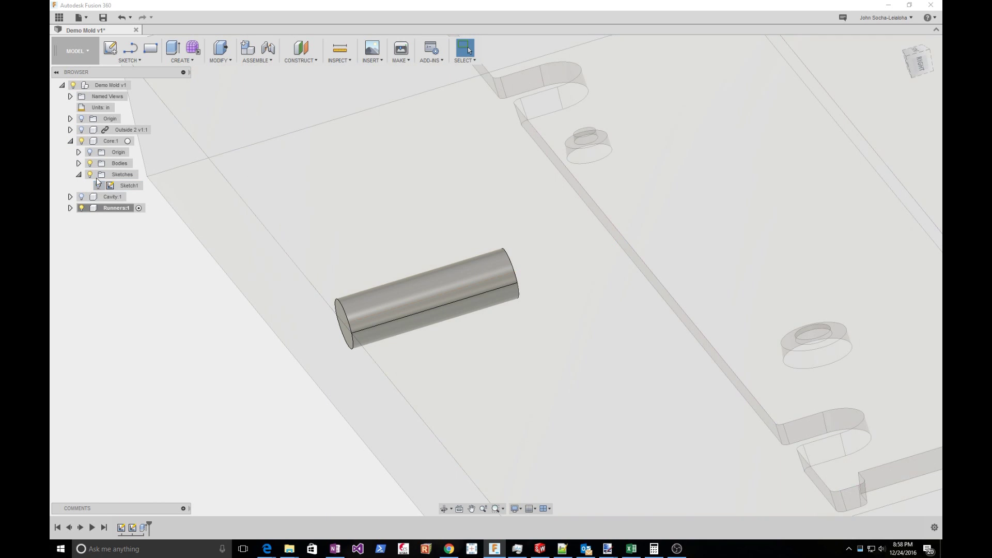
pyautogui.click(71, 141)
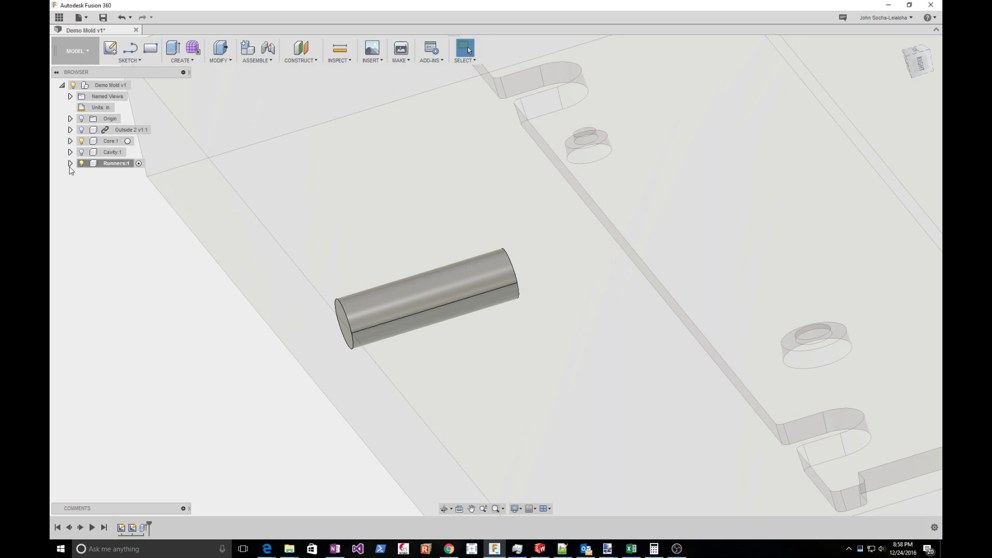
# Show the runner path sketch, Sketch1, in the Runners component while keeping the profile sketch hidden.
pyautogui.click(71, 164)
pyautogui.click(79, 196)
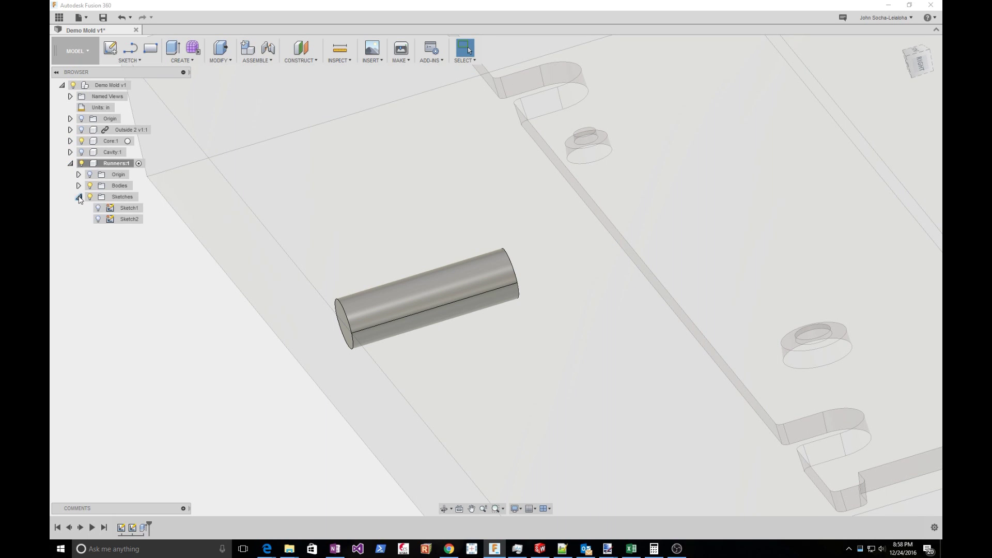
pyautogui.click(98, 220)
pyautogui.click(174, 309)
pyautogui.keyDown('shift'); pyautogui.moveTo(174, 309); pyautogui.dragTo(184, 308, button='middle'); pyautogui.keyUp('shift')
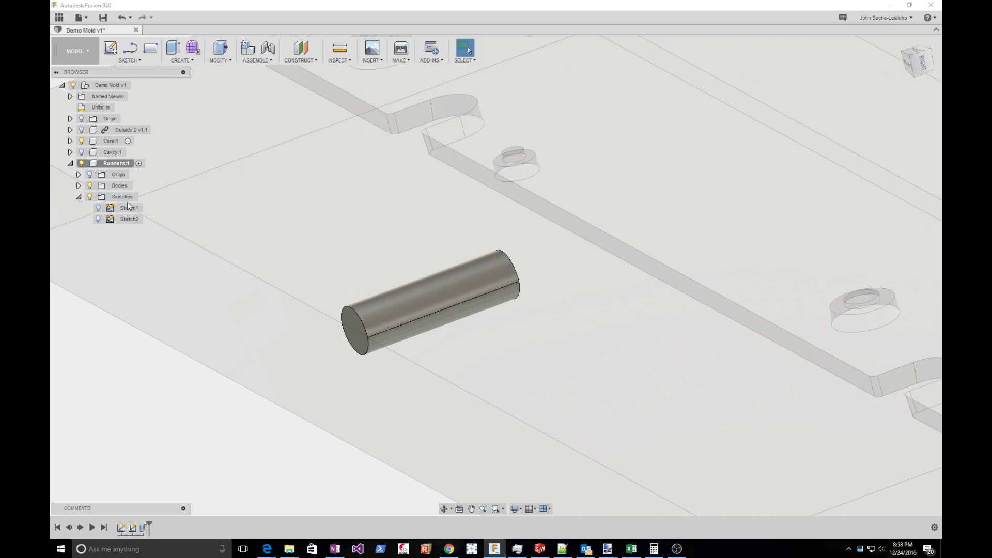
pyautogui.click(98, 219)
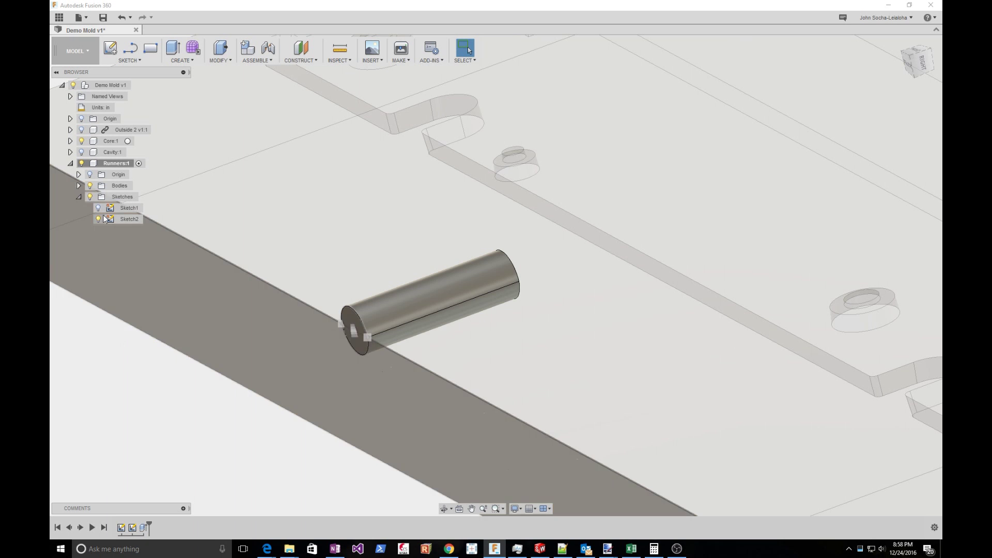
pyautogui.click(98, 219)
pyautogui.click(98, 207)
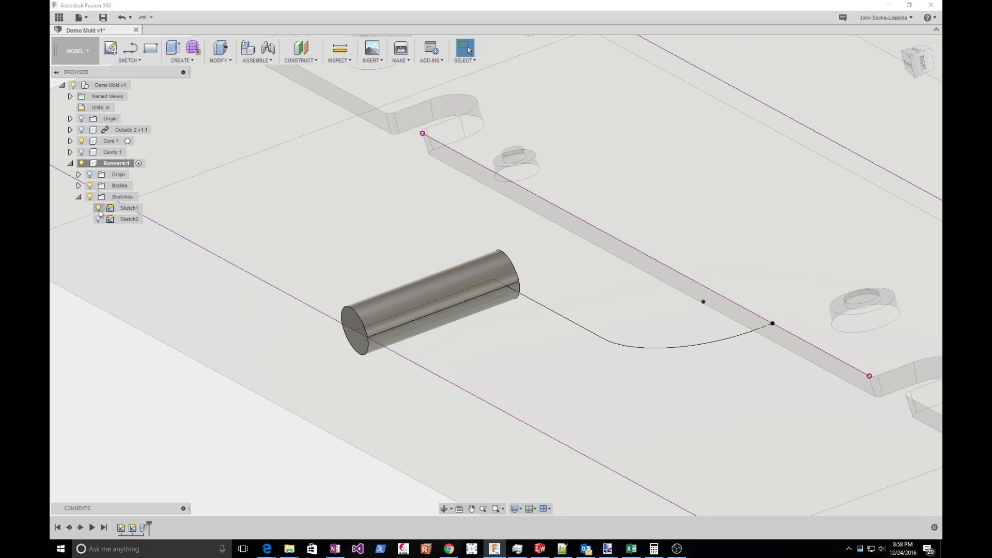
pyautogui.scroll(-3, 222, 388)
pyautogui.scroll(1, 225, 388)
# Rename the runner path sketch as Runner Curve.
pyautogui.click(127, 207)
pyautogui.click(127, 208)
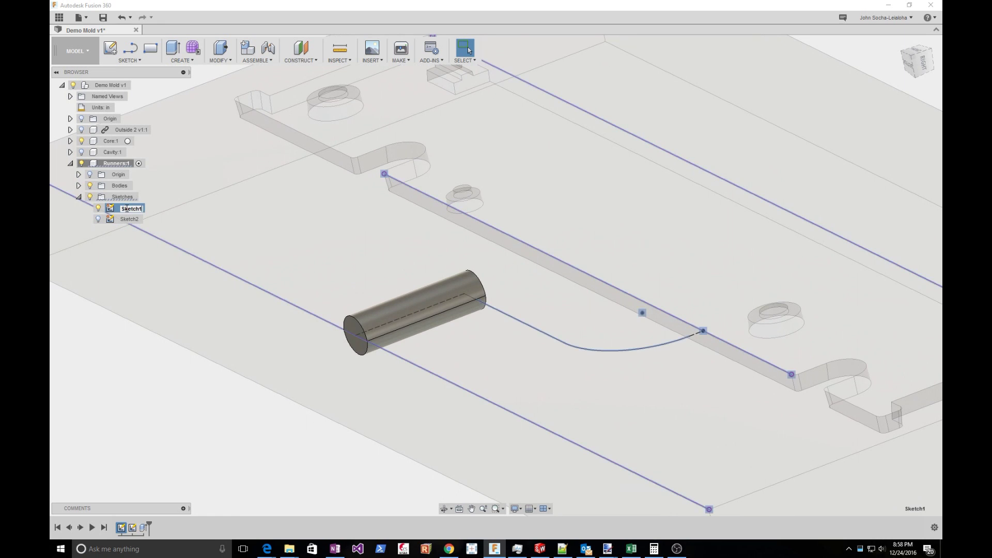
pyautogui.write('Runner Curve')
pyautogui.press('Return')
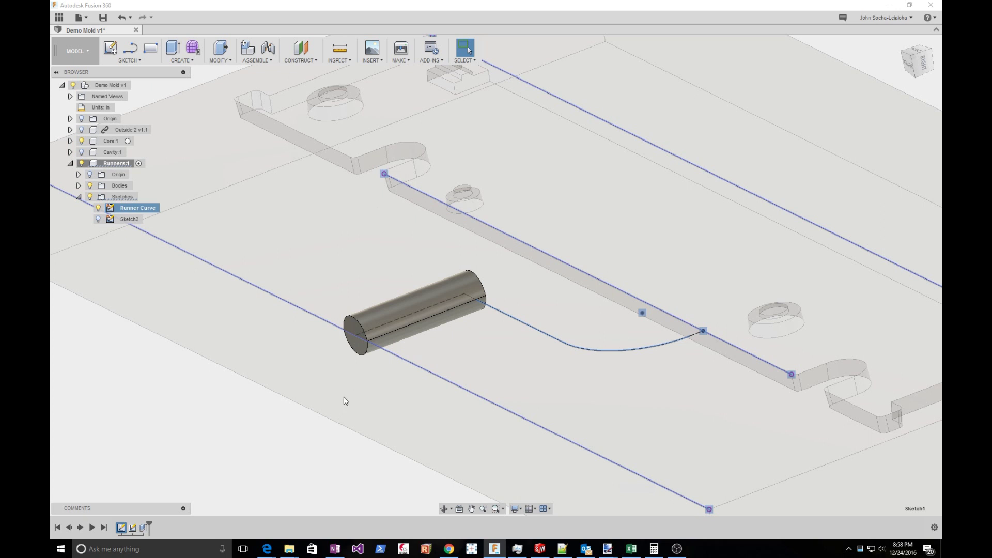
# Rename the extruded profile's sketch, Sketch2, as Sprue.
pyautogui.click(130, 219)
pyautogui.click(133, 220)
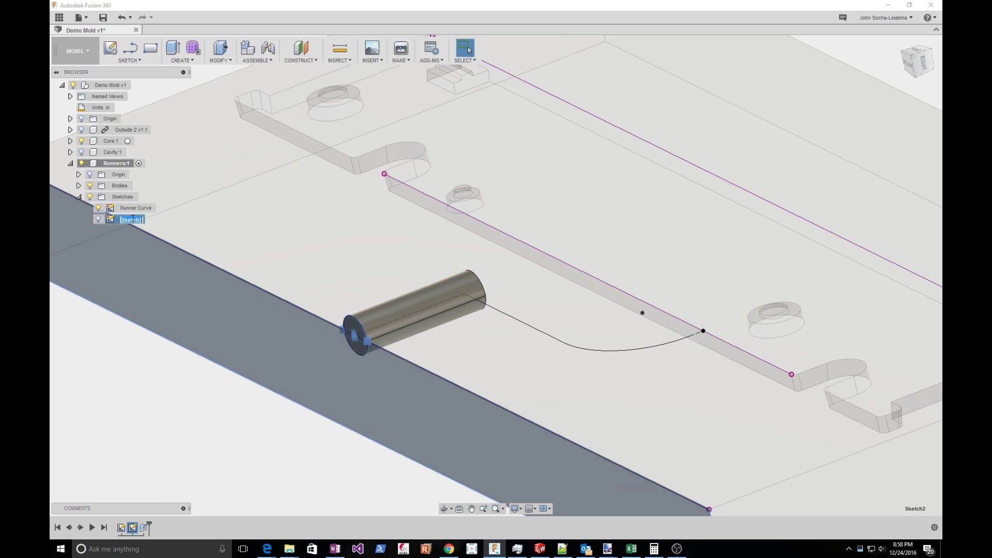
pyautogui.write('Sprue')
pyautogui.press('Return')
pyautogui.click(266, 425)
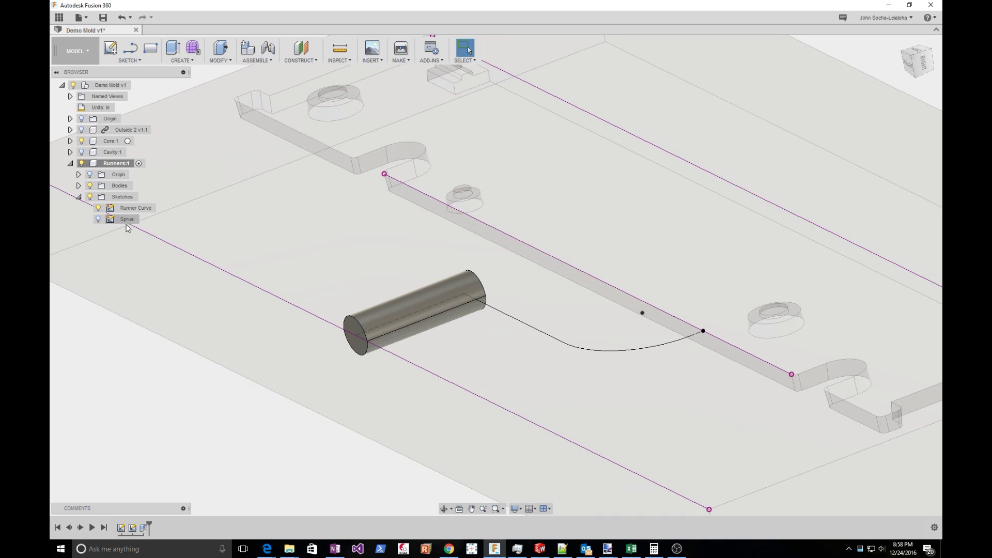
# Start a sketch on the sprue cylinder's inner end face and project one half of its circular edge.
pyautogui.scroll(-2, 295, 379)
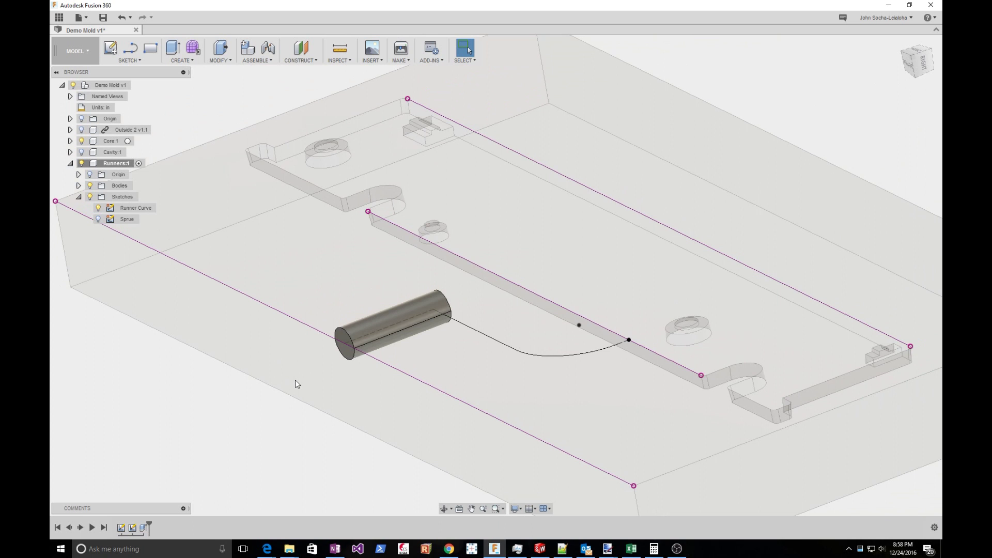
pyautogui.keyDown('shift'); pyautogui.moveTo(368, 322); pyautogui.dragTo(453, 281, button='middle'); pyautogui.keyUp('shift')
pyautogui.scroll(5, 444, 280)
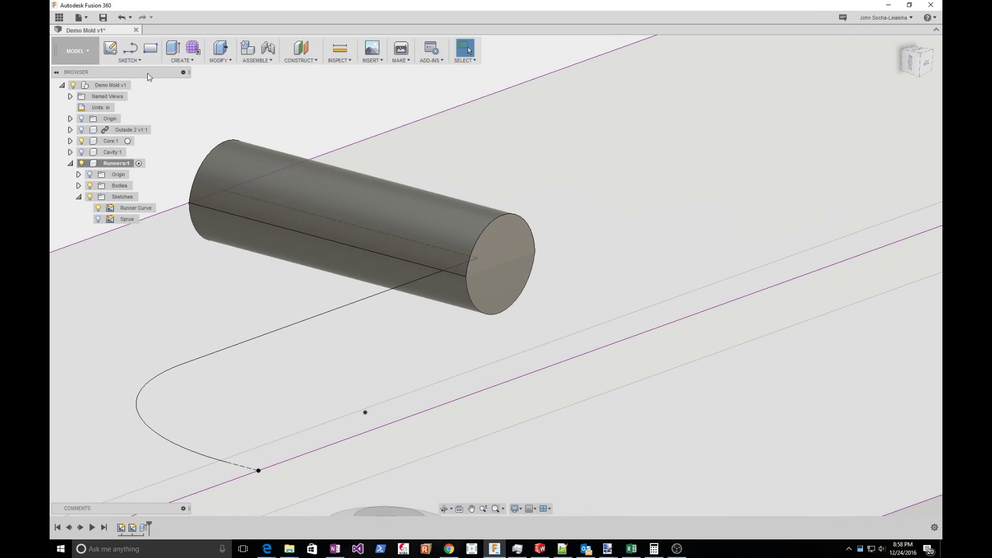
pyautogui.click(498, 219)
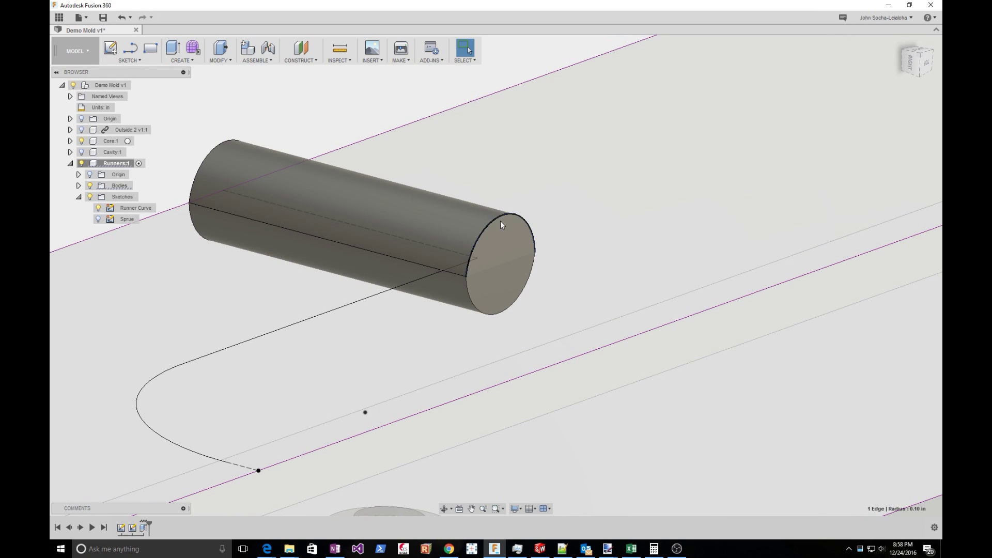
pyautogui.click(130, 60)
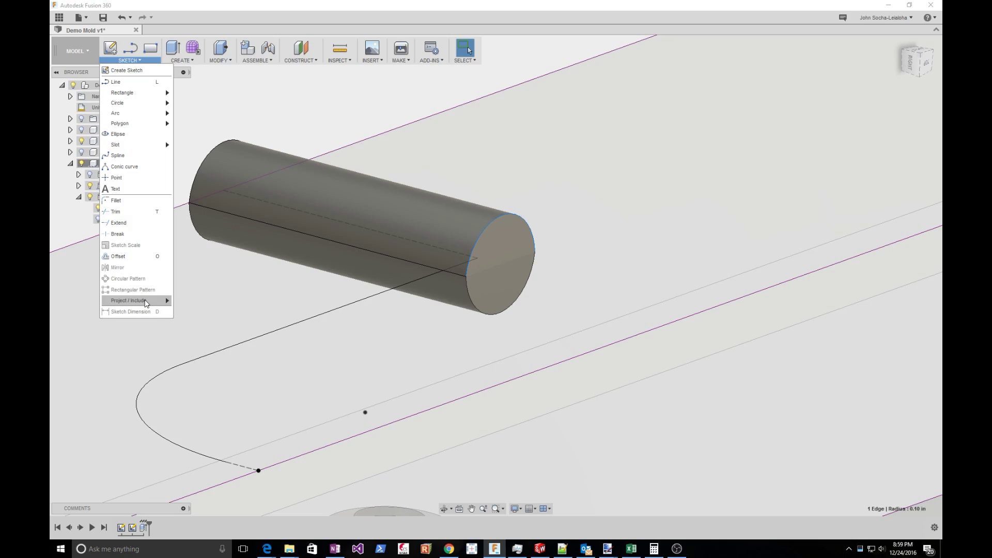
pyautogui.moveTo(145, 304)
pyautogui.click(189, 302)
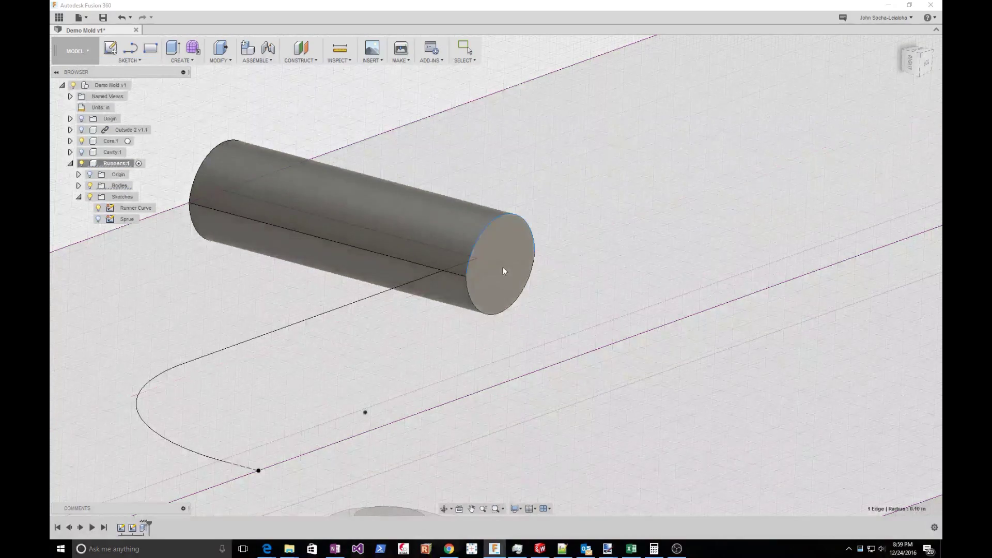
pyautogui.click(494, 249)
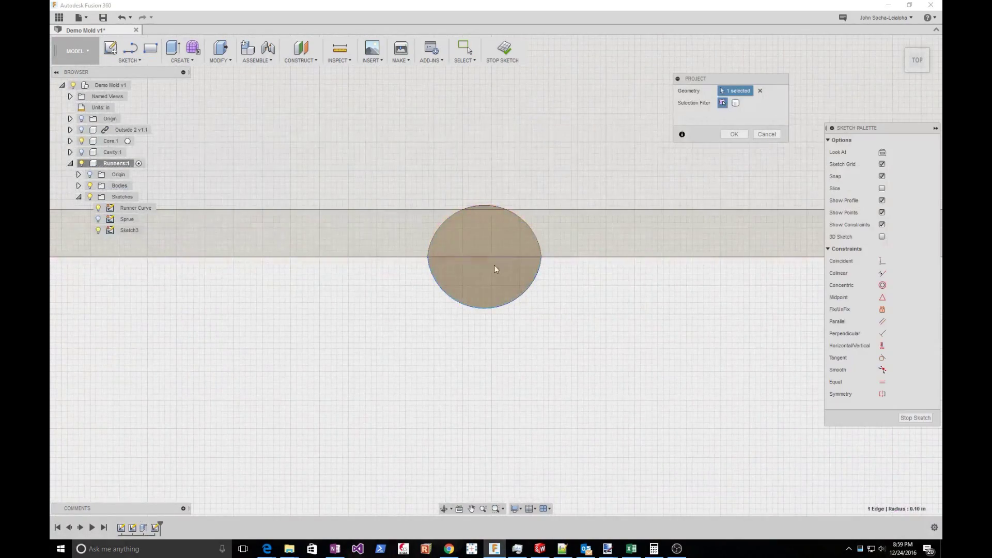
pyautogui.keyDown('shift'); pyautogui.moveTo(504, 290); pyautogui.dragTo(462, 279, button='middle'); pyautogui.keyUp('shift')
pyautogui.scroll(8, 408, 279)
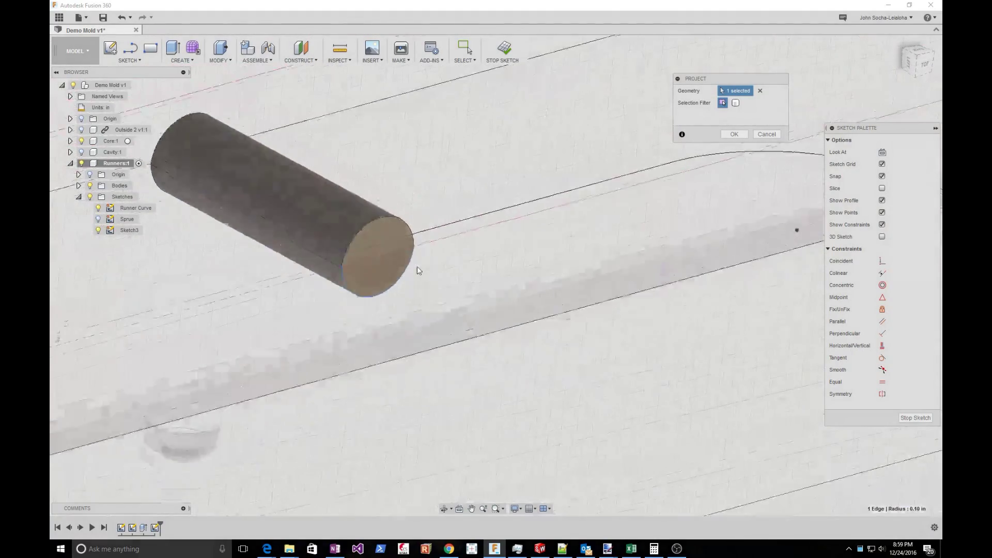
pyautogui.click(733, 135)
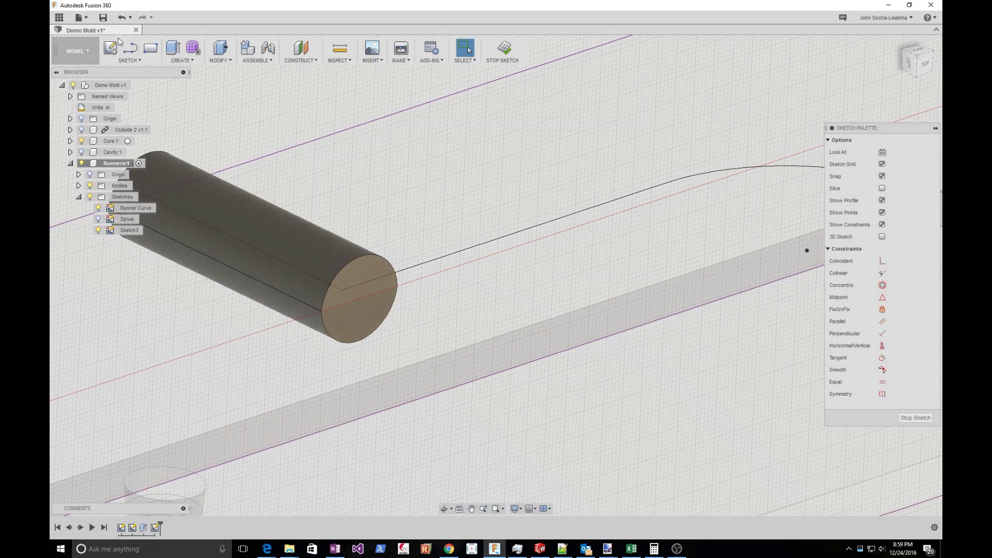
# Project the lower half of the cylinder's end-face edge into the sketch.
pyautogui.click(133, 61)
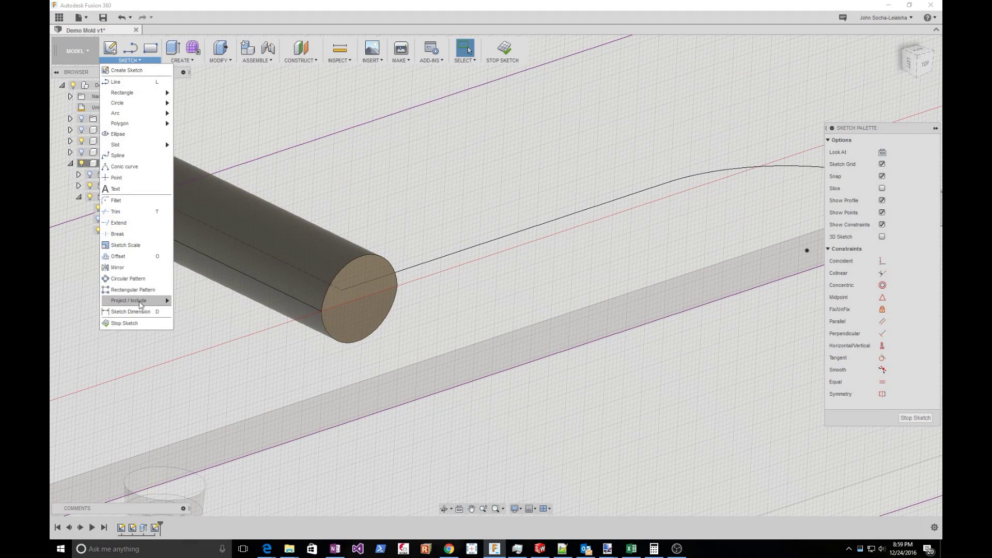
pyautogui.moveTo(135, 301)
pyautogui.click(186, 303)
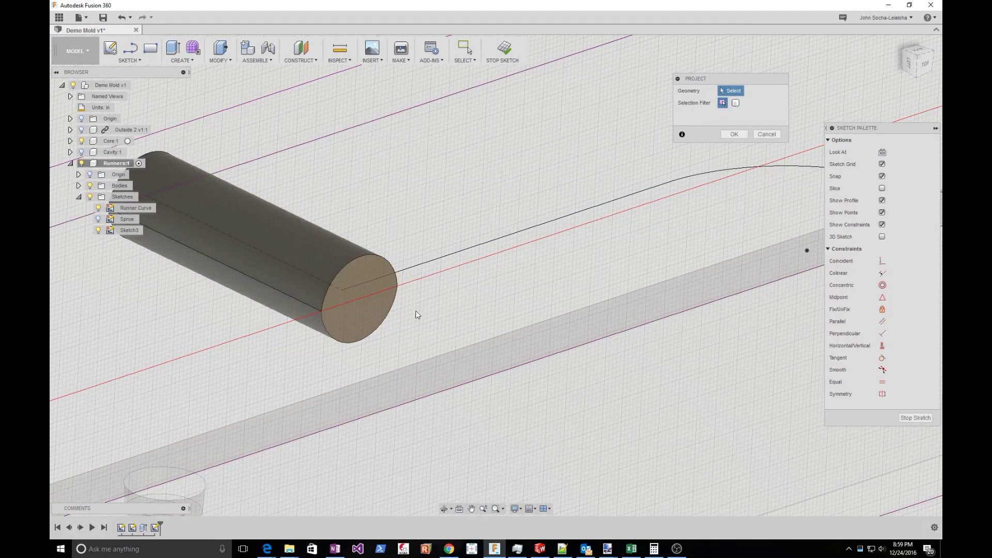
pyautogui.click(377, 332)
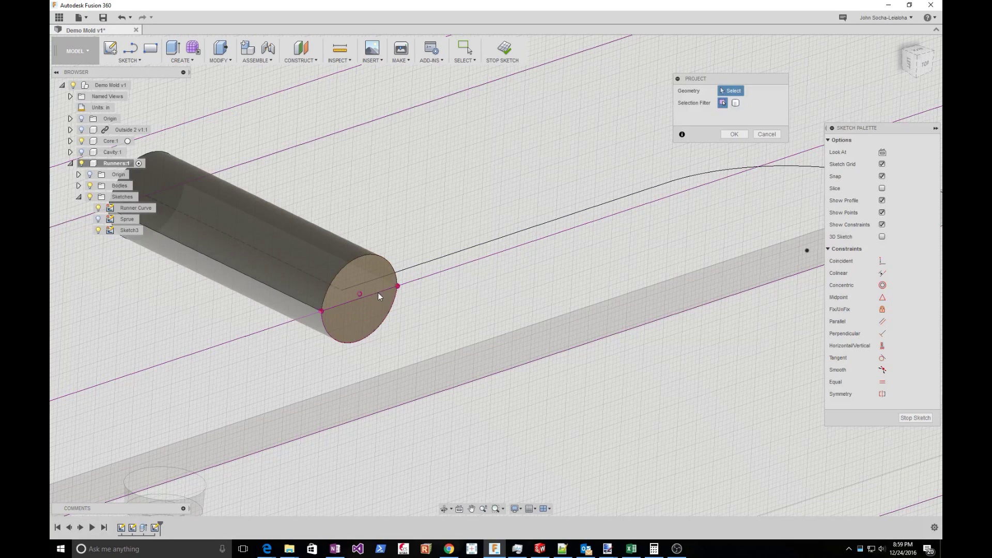
pyautogui.click(734, 135)
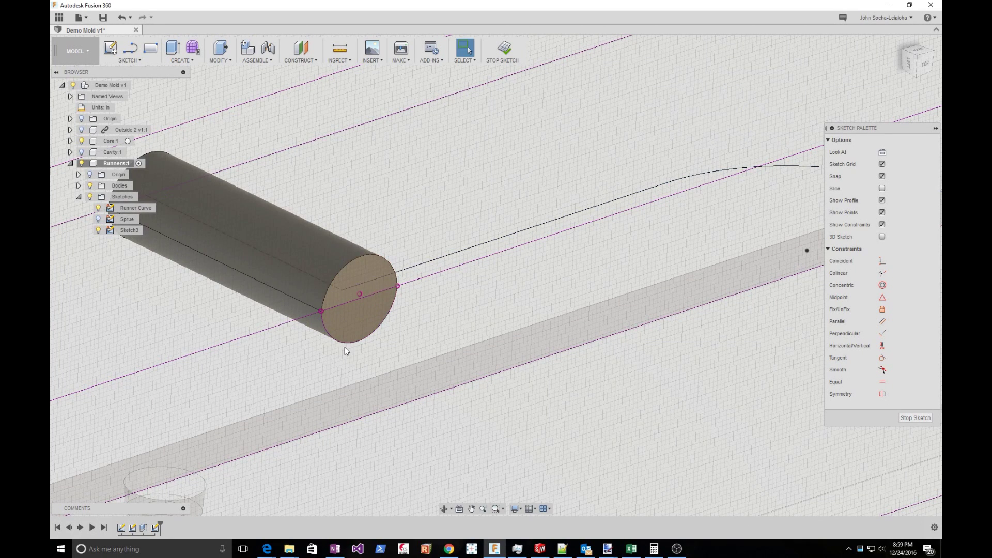
pyautogui.click(328, 309)
pyautogui.click(314, 385)
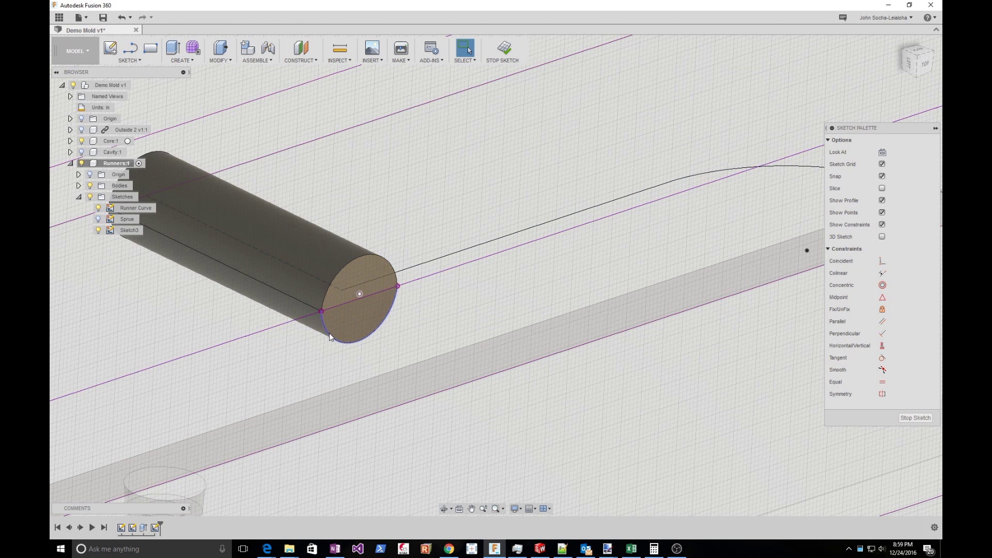
# Draw a line across the end face between the projected arc's endpoints and finish the sketch.
pyautogui.press('l')
pyautogui.click(320, 312)
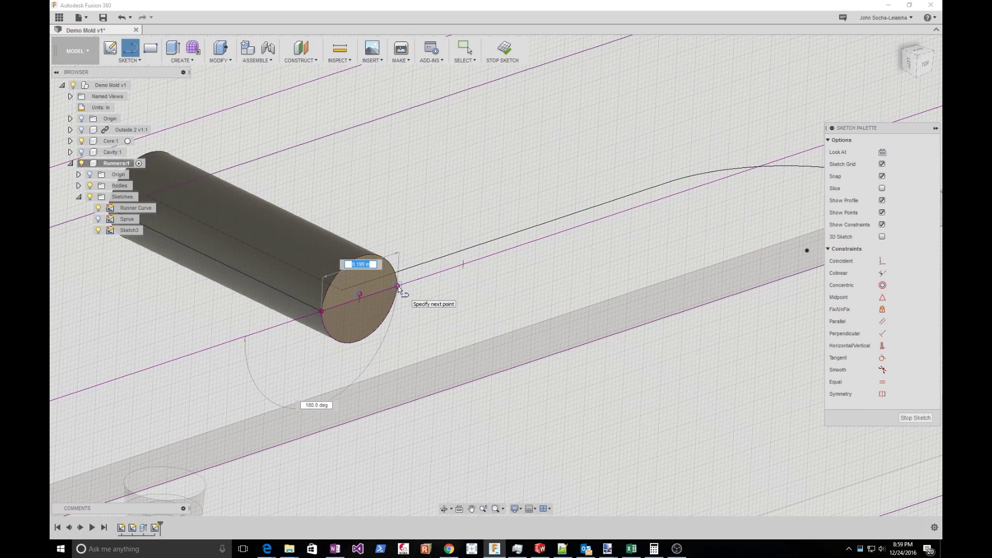
pyautogui.scroll(3, 397, 286)
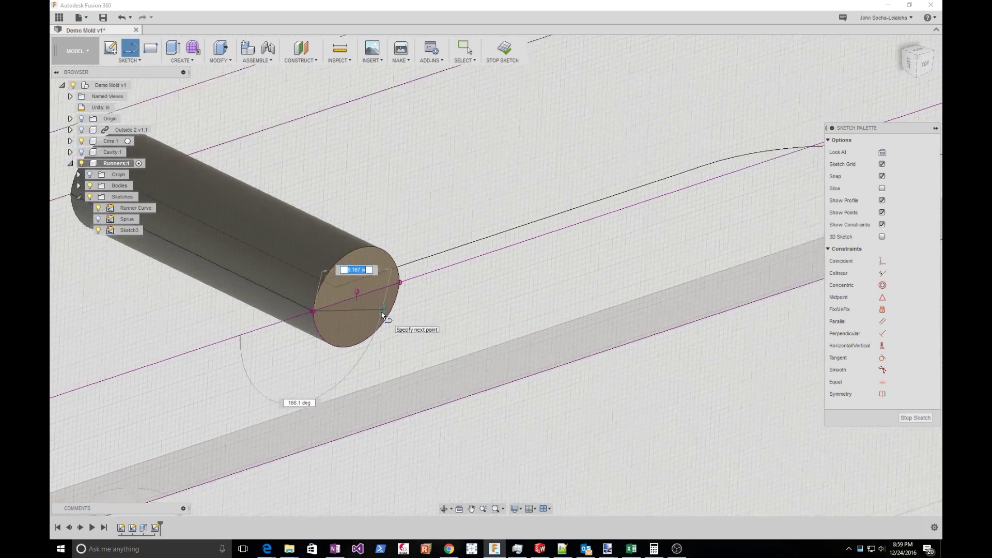
pyautogui.click(404, 277)
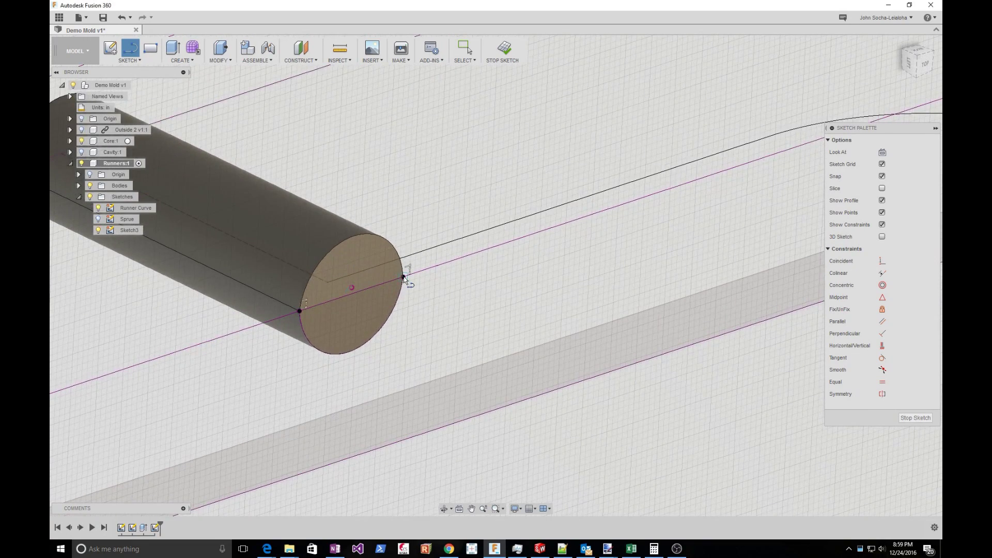
pyautogui.scroll(-2, 406, 277)
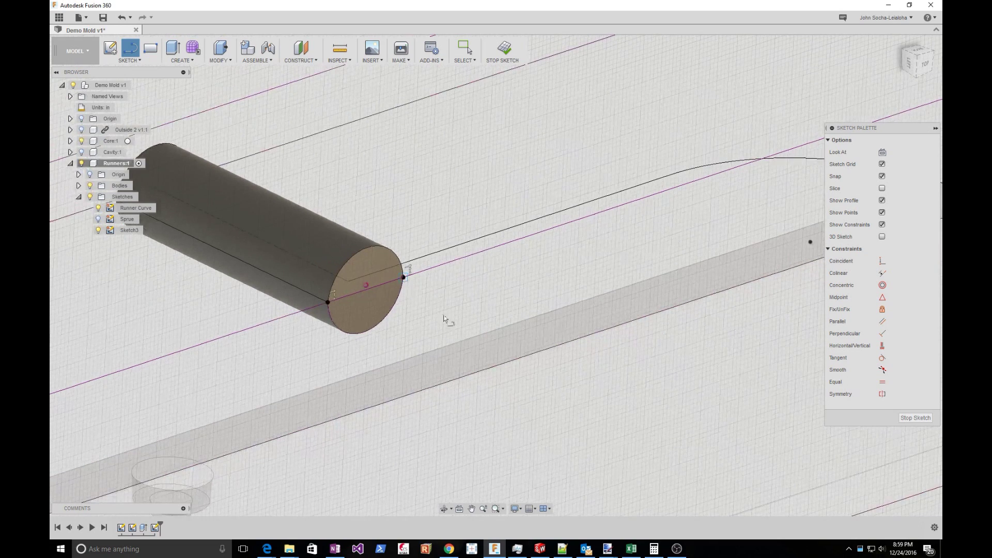
pyautogui.click(920, 421)
pyautogui.scroll(-2, 624, 327)
pyautogui.keyDown('shift'); pyautogui.moveTo(535, 330); pyautogui.dragTo(512, 326, button='middle'); pyautogui.keyUp('shift')
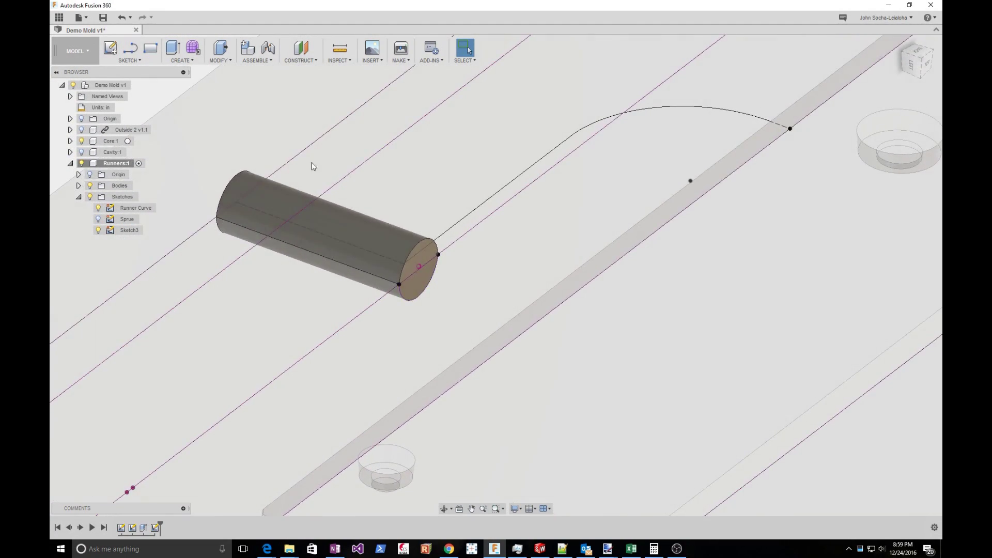
pyautogui.click(177, 61)
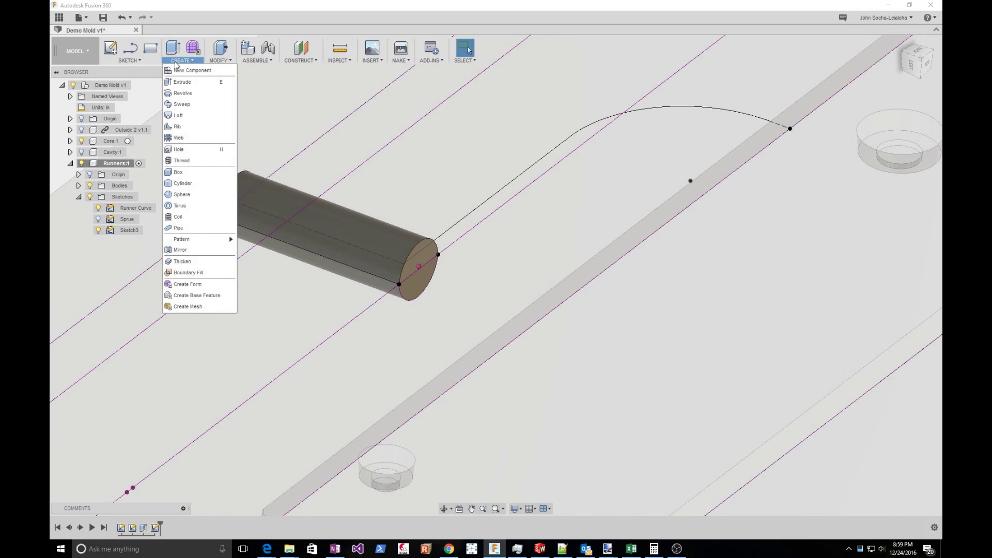
pyautogui.click(183, 94)
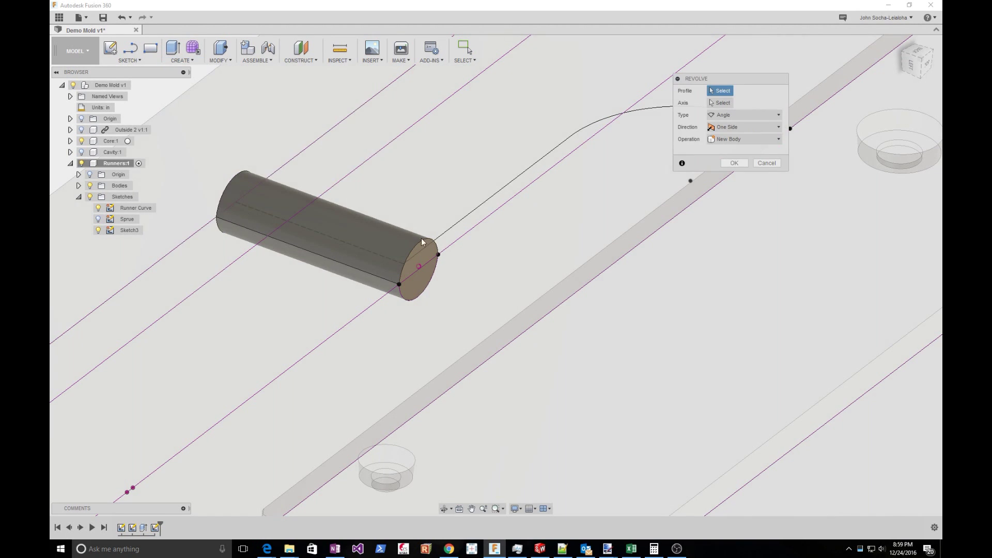
pyautogui.click(428, 279)
pyautogui.scroll(-3, 444, 279)
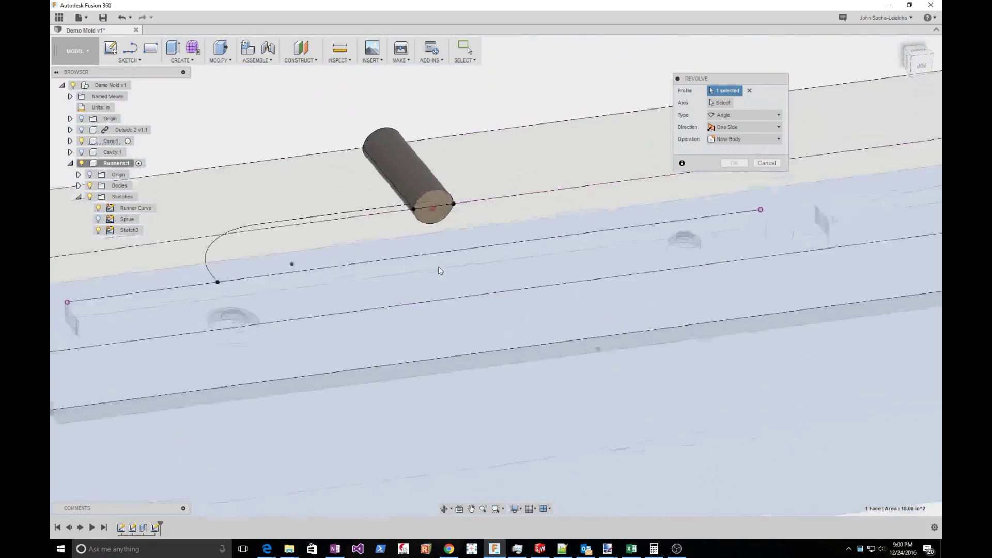
pyautogui.click(766, 163)
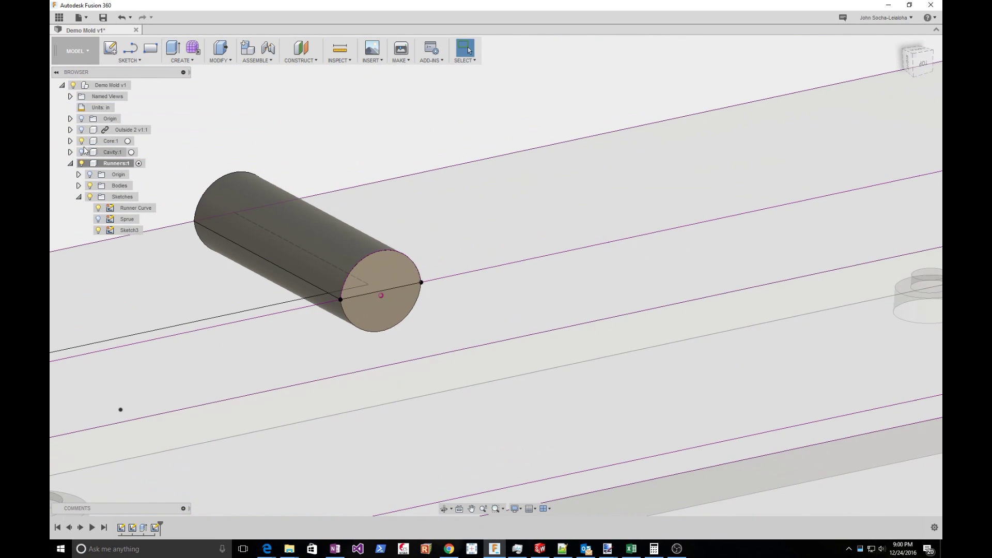
# Hide the Core component and delete the end-face sketch, Sketch3.
pyautogui.scroll(-5, 486, 207)
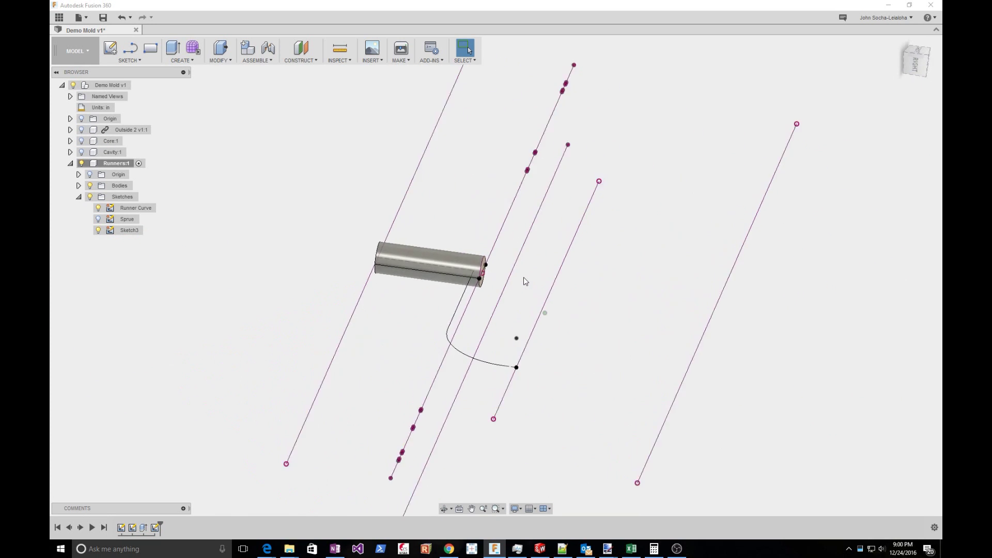
pyautogui.rightClick(118, 231)
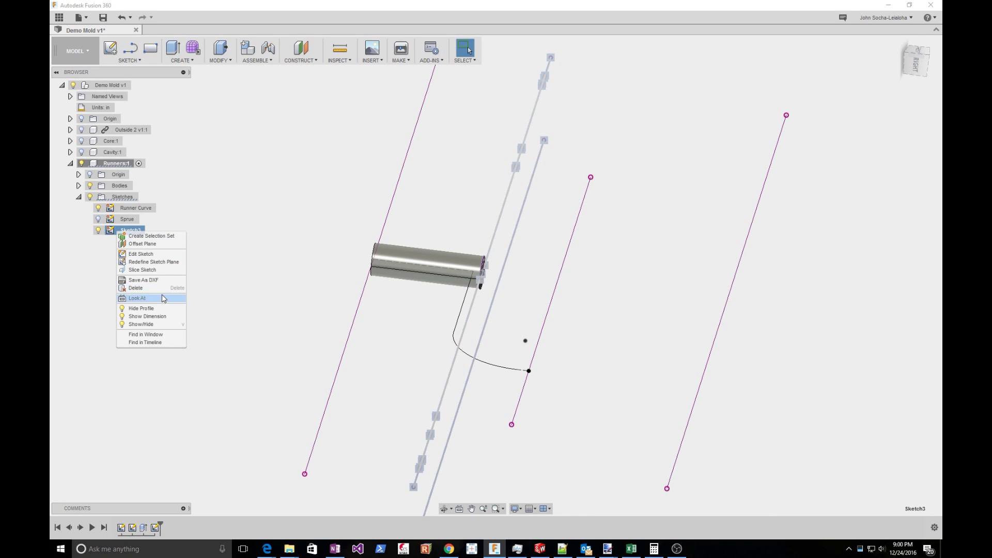
pyautogui.click(147, 287)
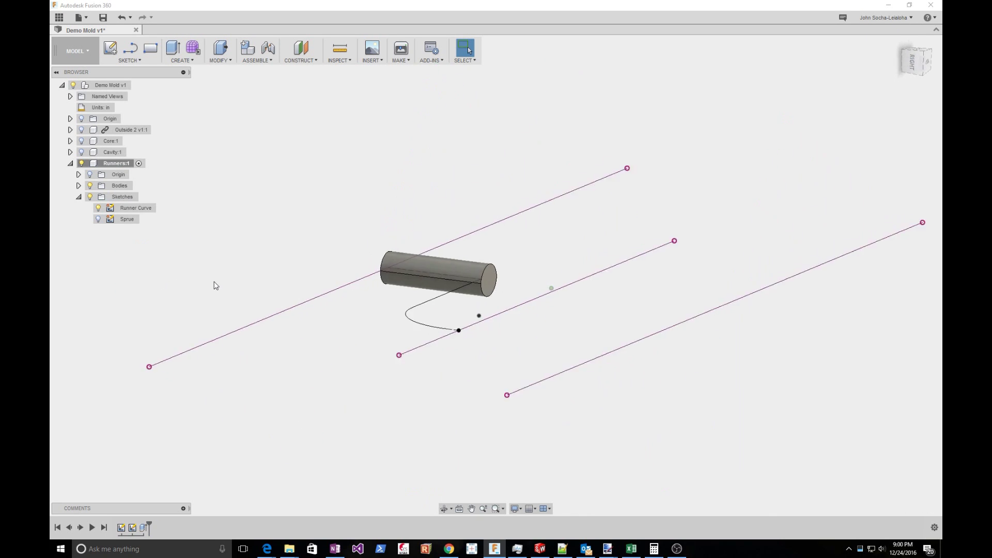
# Hide the Runner Curve and Sprue sketches, leaving only the sprue body displayed.
pyautogui.click(118, 219)
pyautogui.click(99, 208)
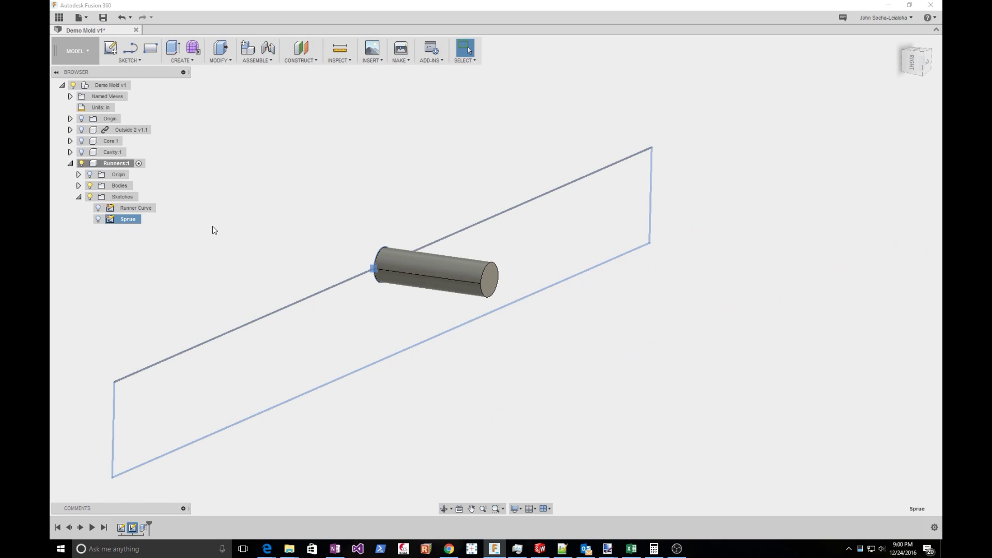
pyautogui.press('v')
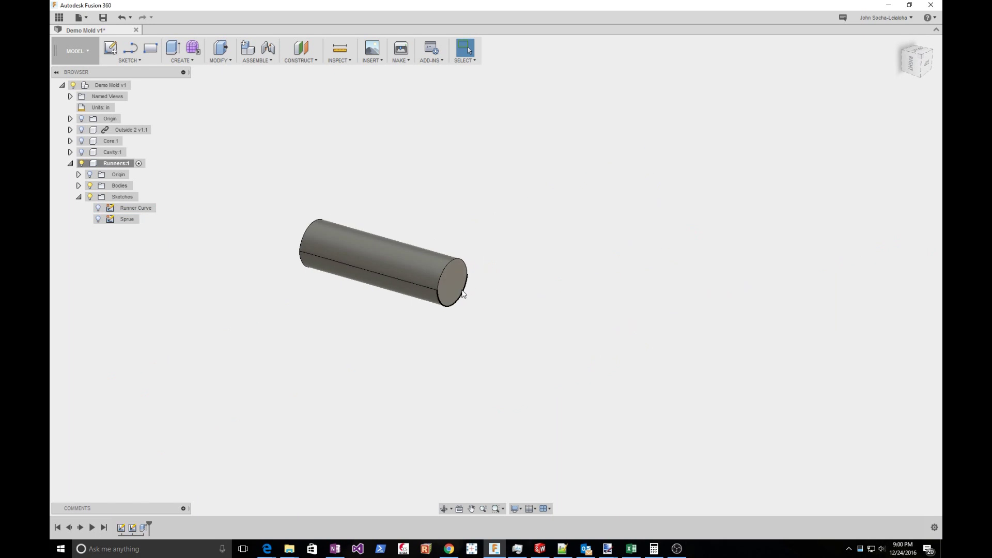
# Start a new sketch on the sprue cylinder's inner end face and project its circular edge.
pyautogui.click(129, 60)
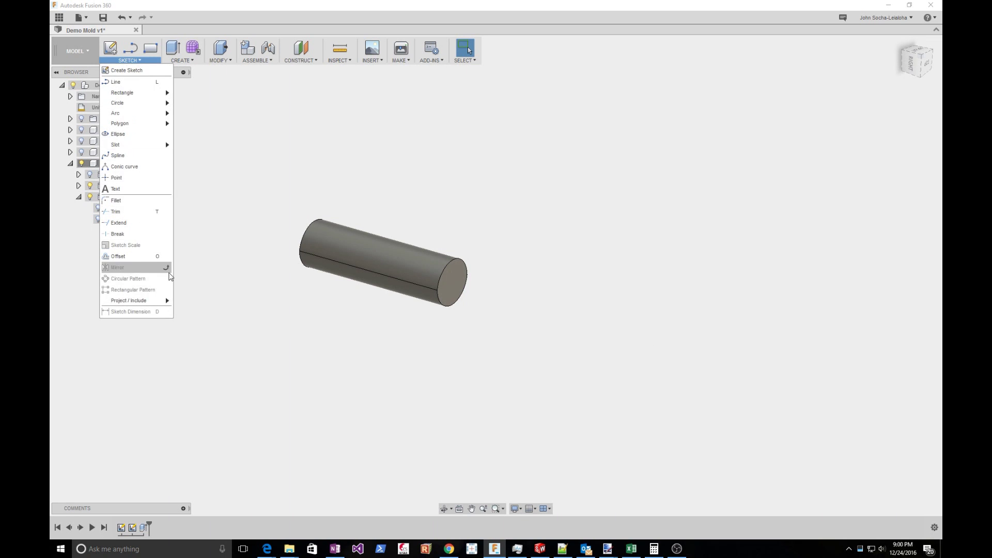
pyautogui.moveTo(146, 305)
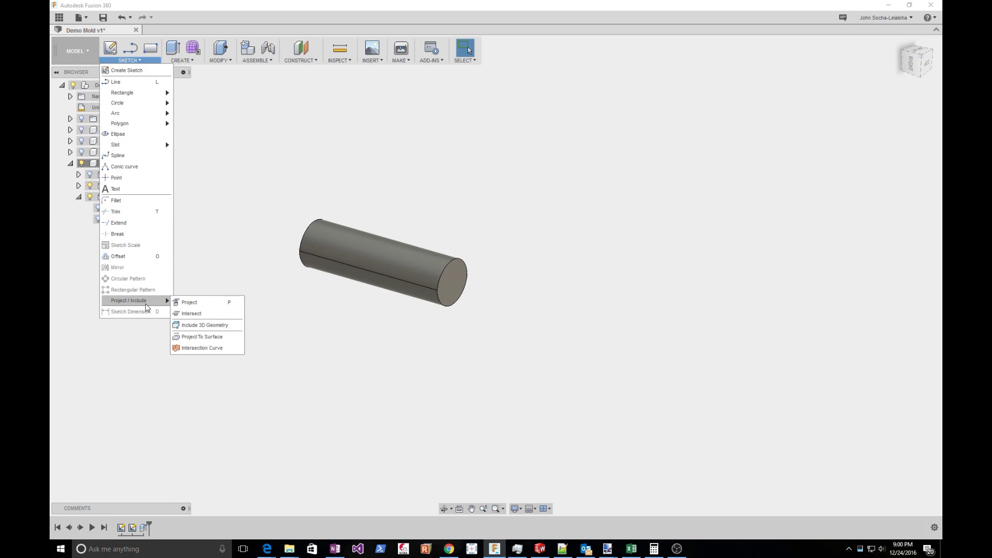
pyautogui.click(188, 302)
pyautogui.click(455, 290)
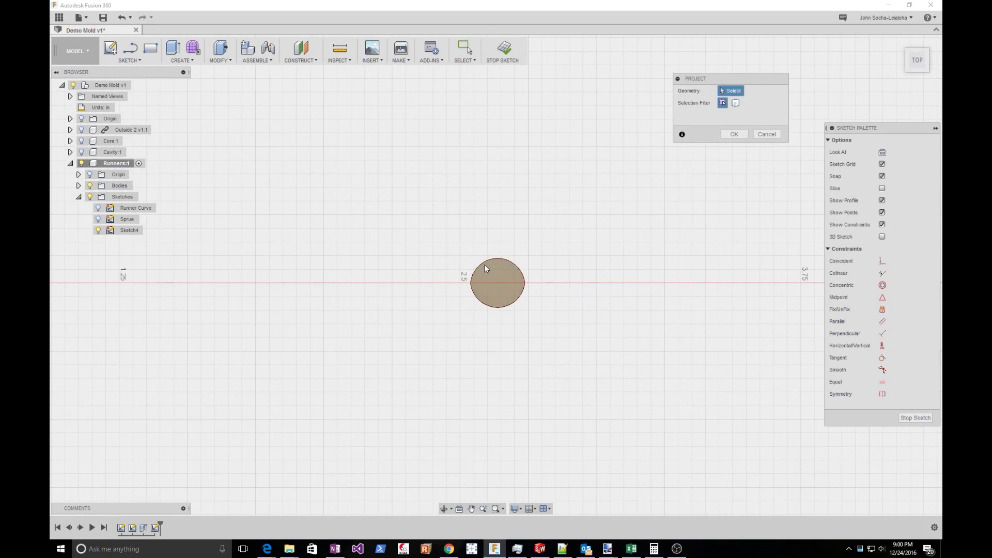
pyautogui.click(488, 266)
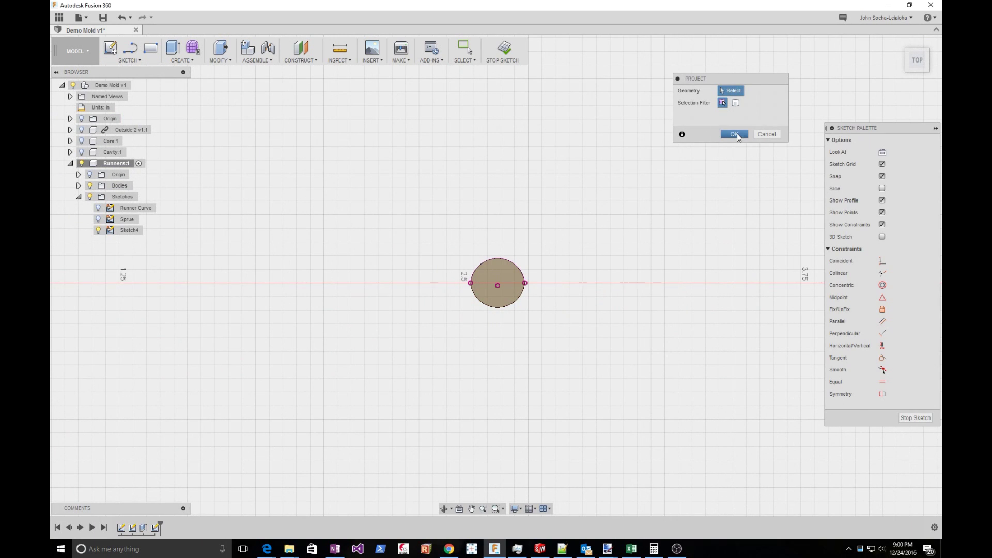
pyautogui.click(733, 134)
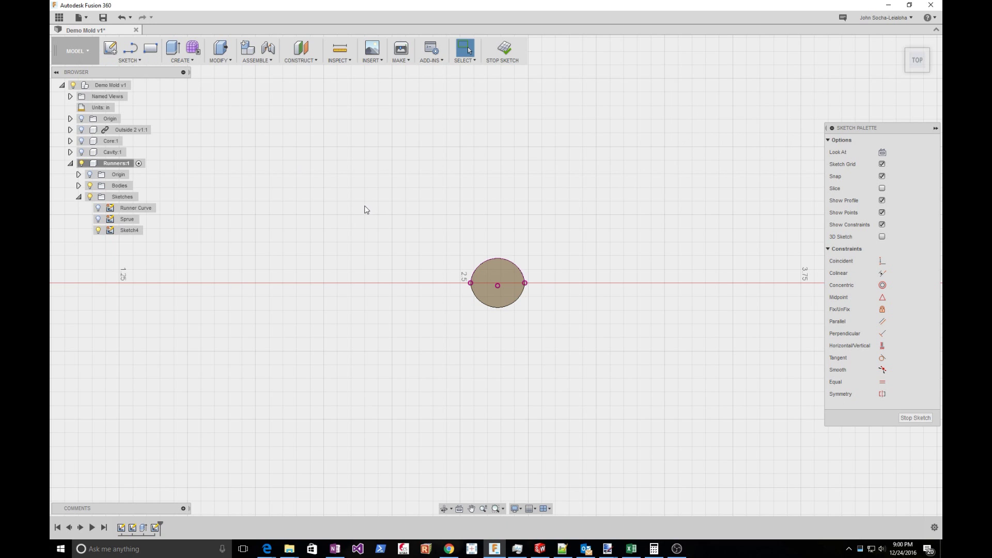
# Draw a line across the projected circle between its two side points and finish the sketch.
pyautogui.press('l')
pyautogui.click(471, 283)
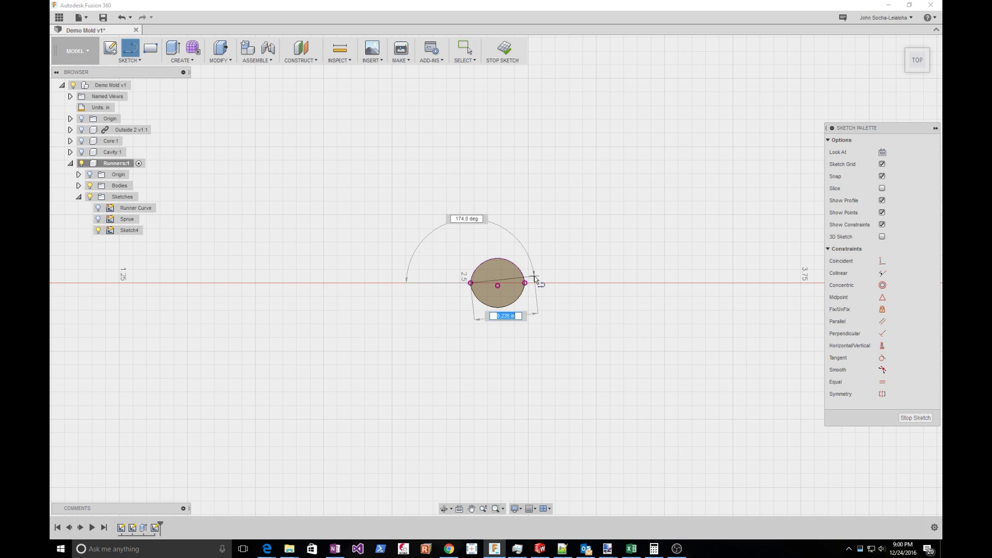
pyautogui.click(525, 283)
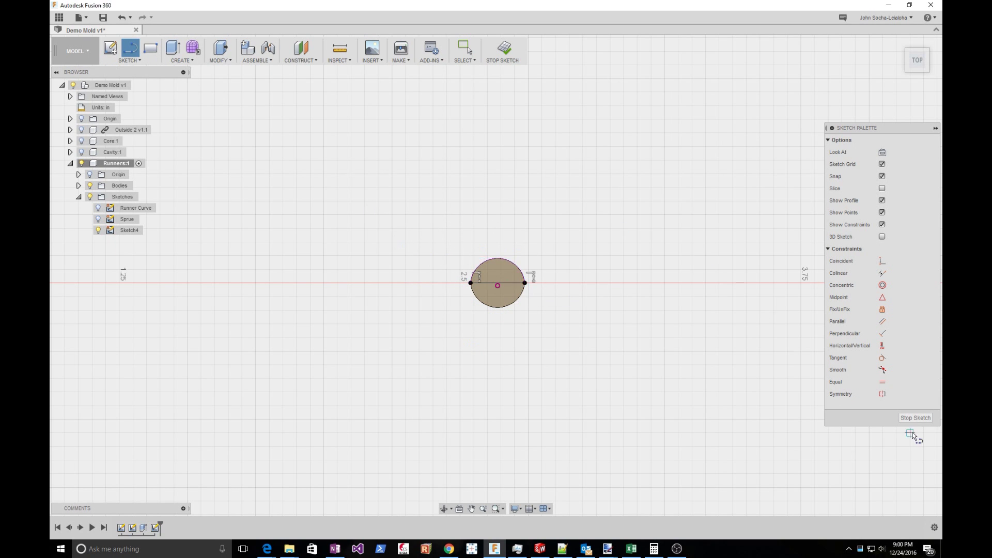
pyautogui.click(915, 418)
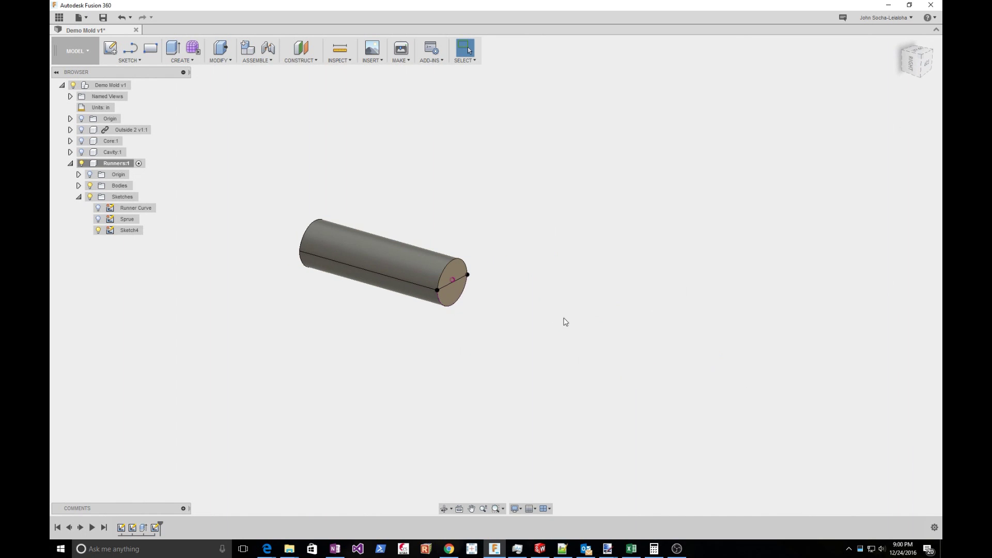
# Revolve one half-circle profile 360 degrees about the dividing line, joining it to the sprue as a rounded end.
pyautogui.click(168, 64)
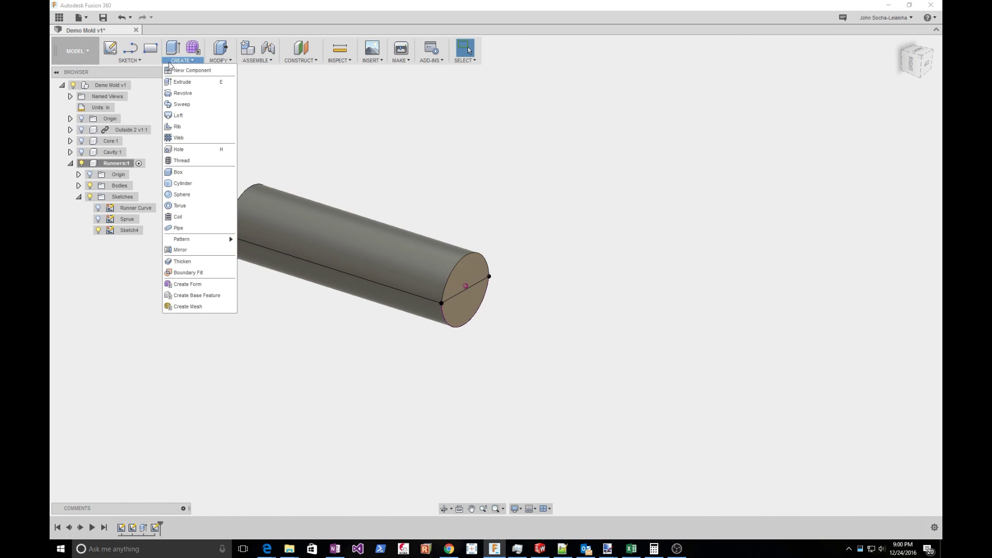
pyautogui.click(182, 93)
pyautogui.click(464, 269)
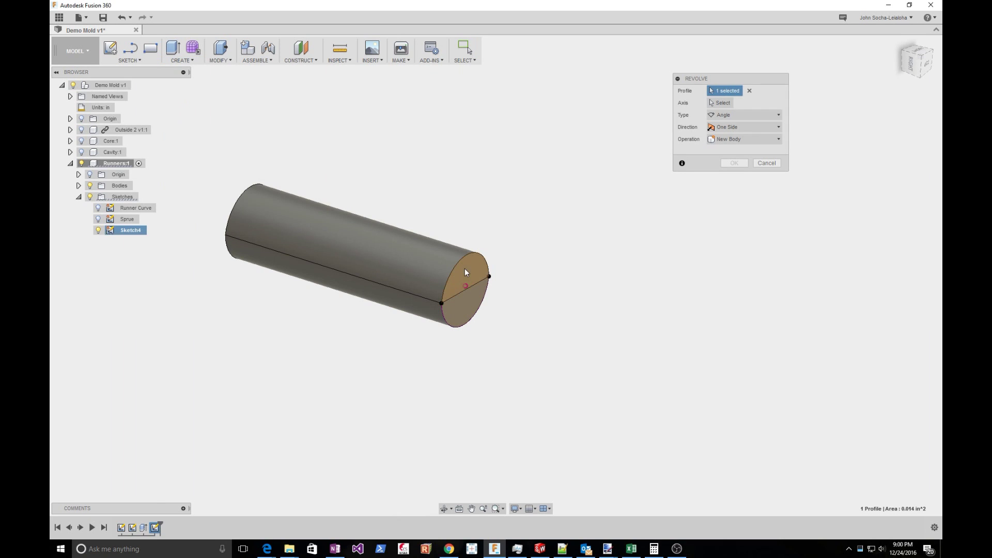
pyautogui.click(722, 105)
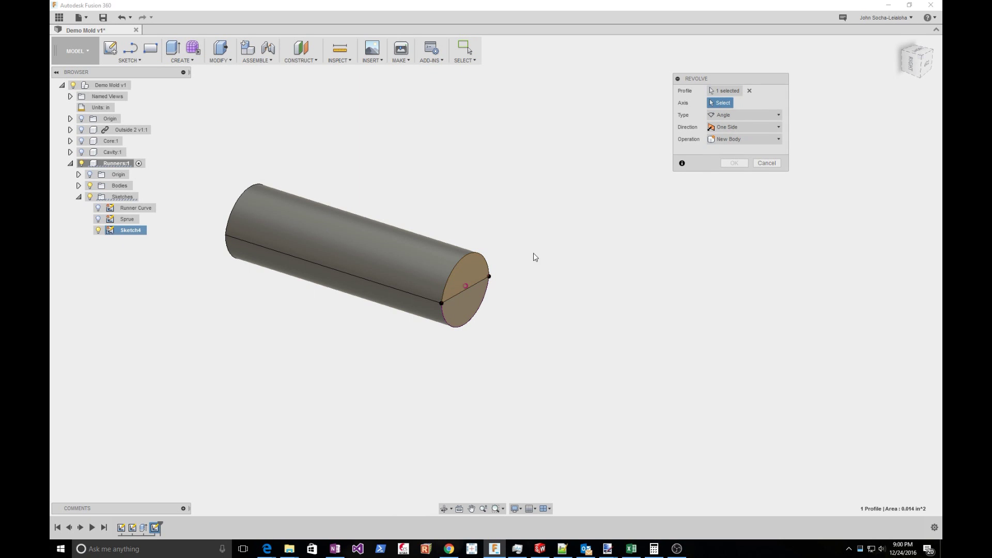
pyautogui.click(478, 286)
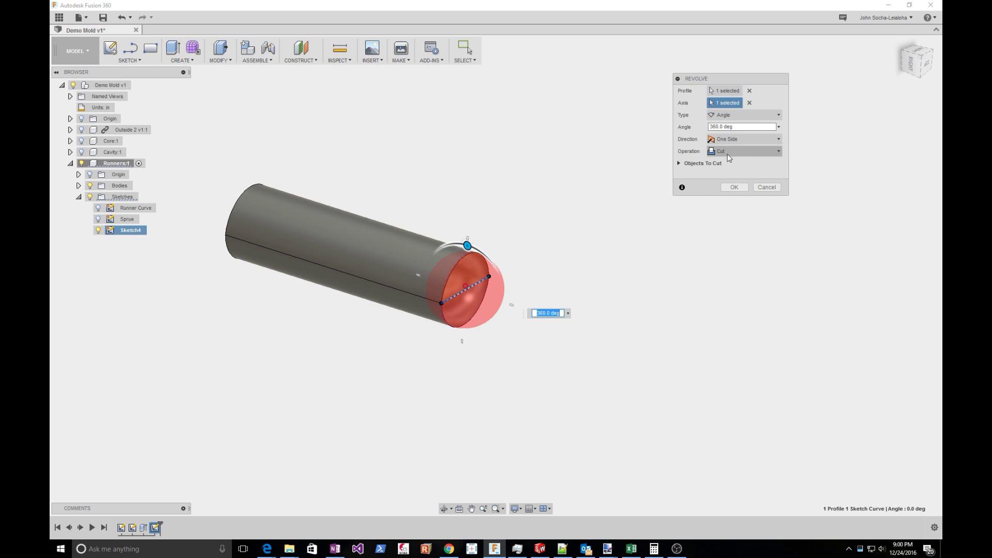
pyautogui.click(729, 158)
pyautogui.click(730, 162)
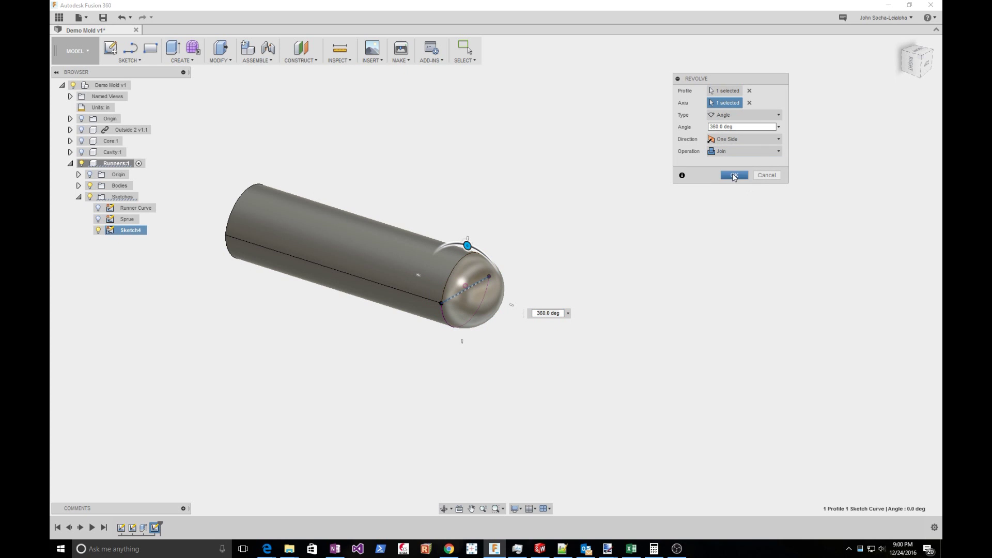
pyautogui.click(732, 174)
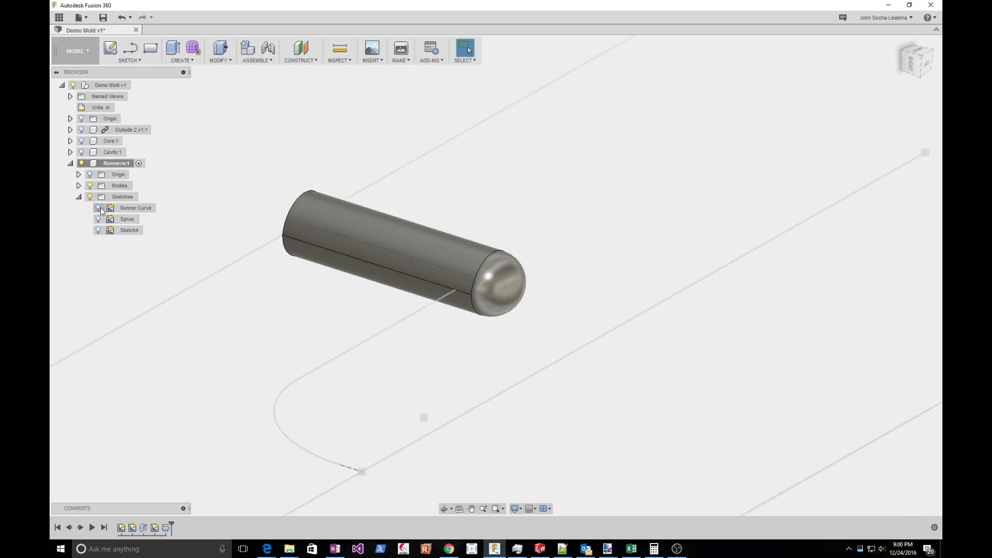
# Display the Core component and the Runner Curve sketch around the sprue body, leaving the Cavity hidden.
pyautogui.click(81, 152)
pyautogui.scroll(-5, 491, 284)
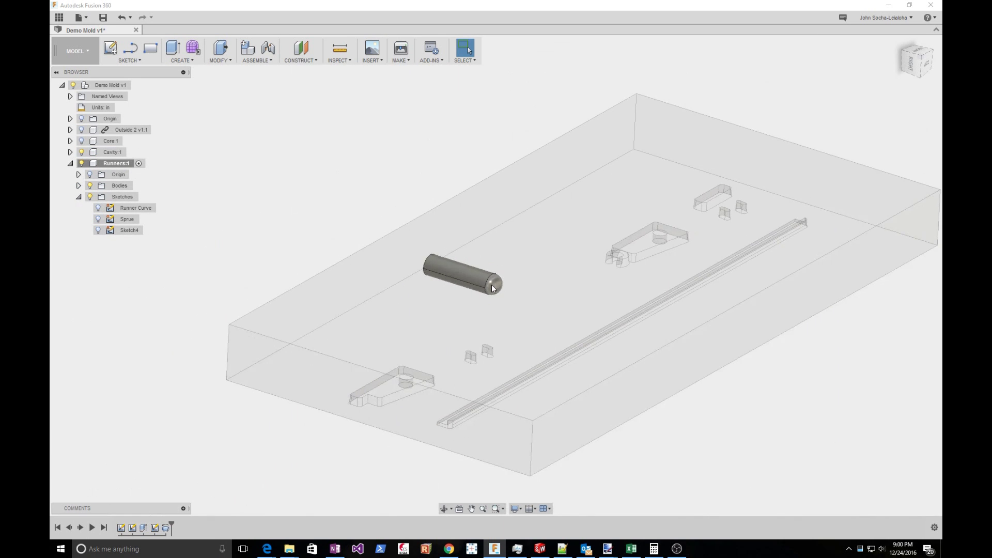
pyautogui.click(81, 141)
pyautogui.click(81, 153)
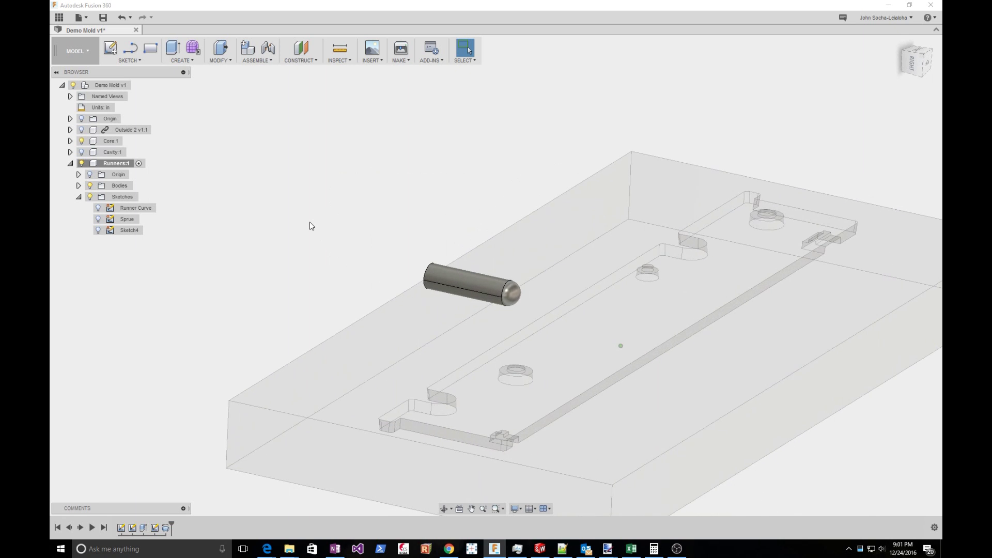
pyautogui.click(98, 230)
pyautogui.click(98, 208)
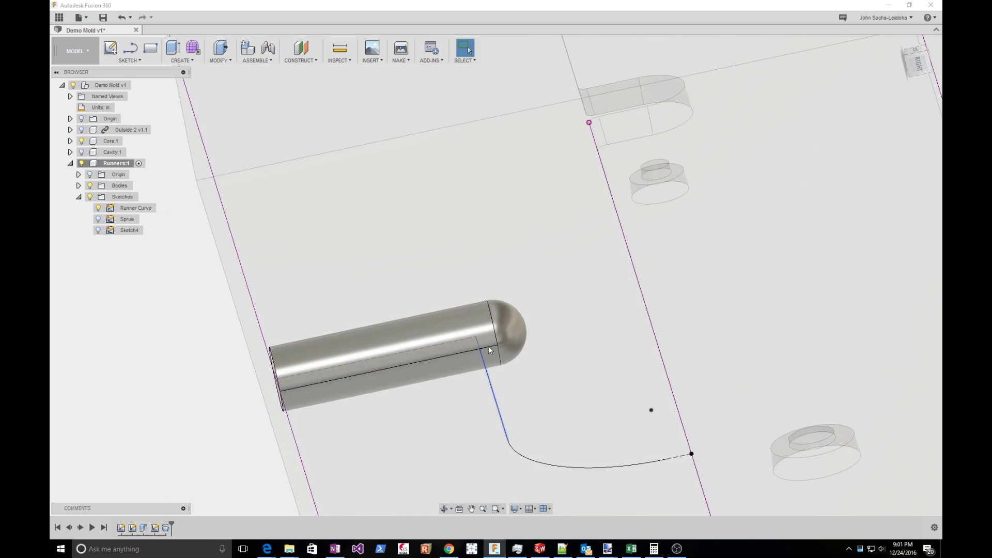
# Rename Sketch4 as "Sprue End Cap".
pyautogui.scroll(-5, 487, 352)
pyautogui.keyDown('shift'); pyautogui.moveTo(488, 352); pyautogui.dragTo(238, 335, button='middle'); pyautogui.keyUp('shift')
pyautogui.scroll(2, 514, 353)
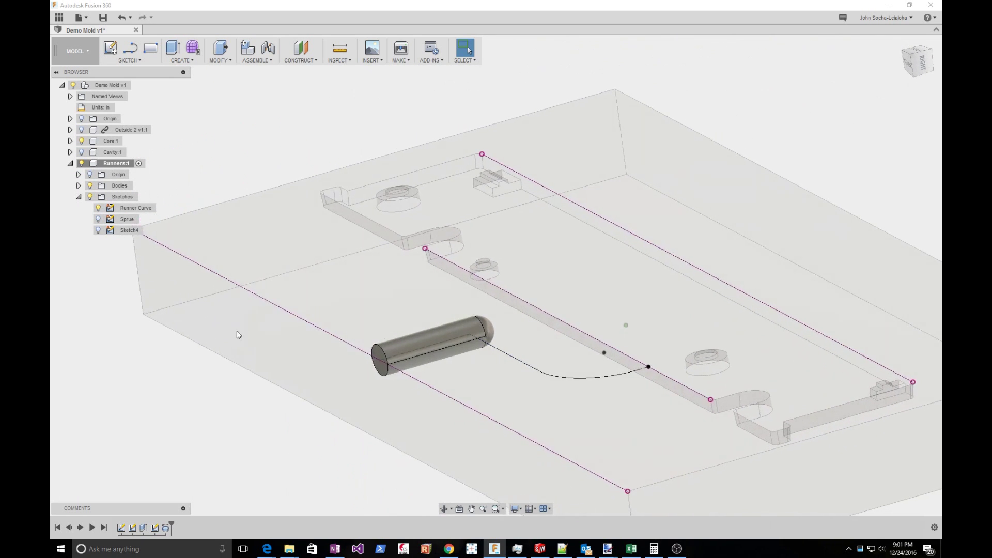
pyautogui.click(123, 233)
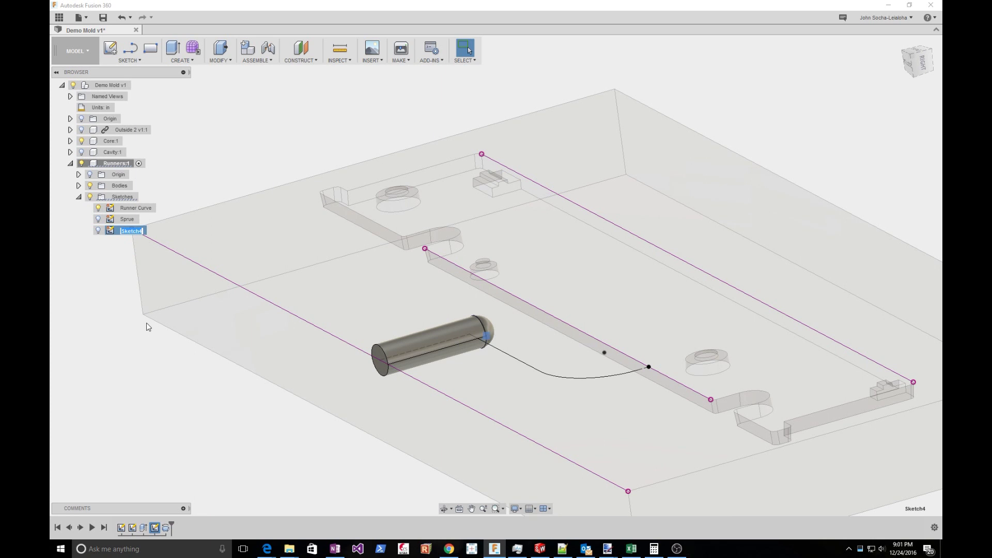
pyautogui.write('Sprue End Cap')
pyautogui.press('Return')
pyautogui.click(283, 435)
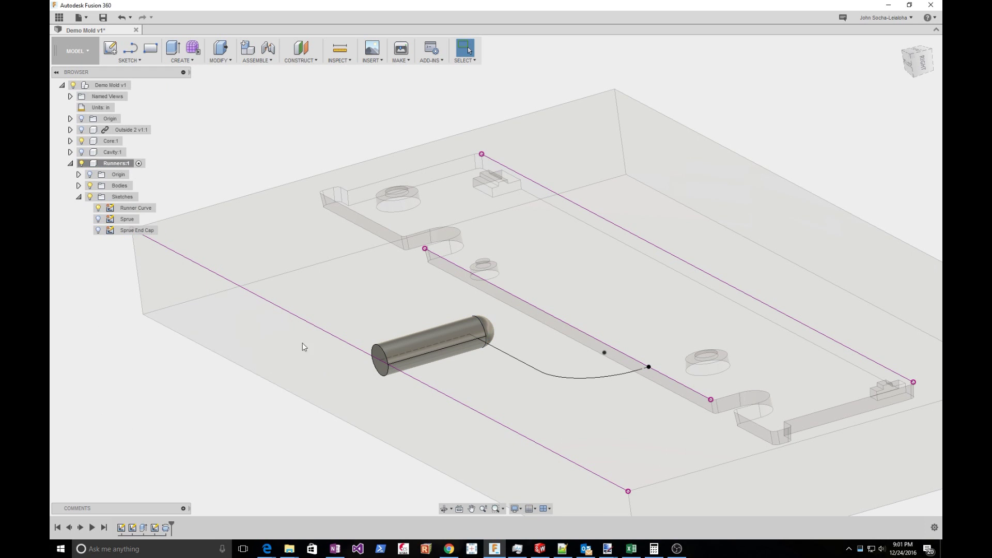
# Construct a midplane between the two opposite short end faces of the Core block.
pyautogui.scroll(-2, 495, 242)
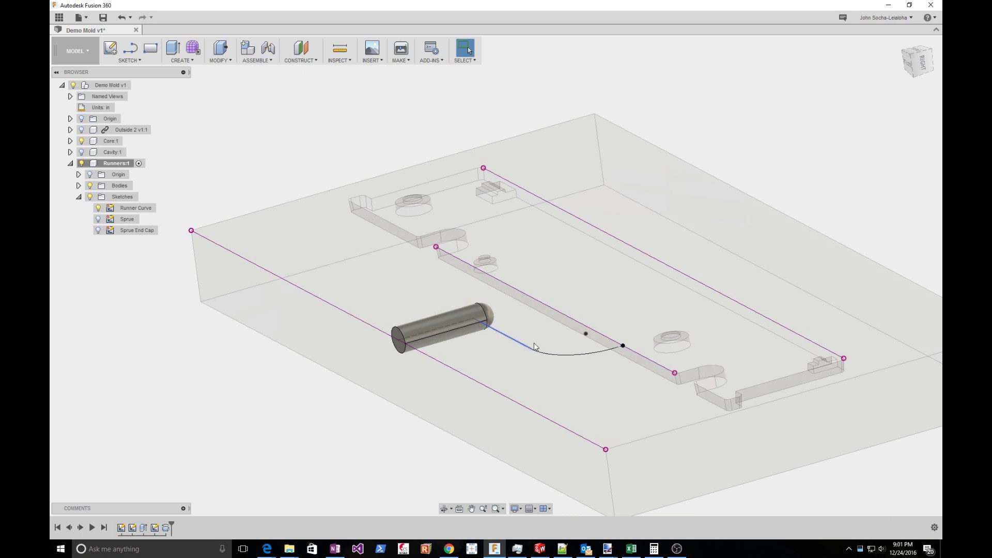
pyautogui.scroll(-3, 257, 328)
pyautogui.keyDown('shift'); pyautogui.moveTo(258, 328); pyautogui.dragTo(268, 328, button='middle'); pyautogui.keyUp('shift')
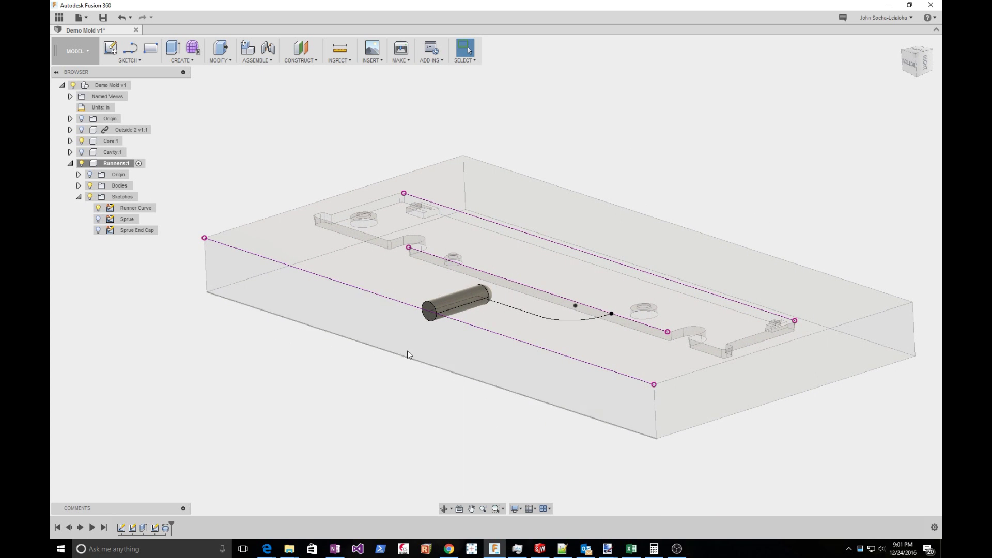
pyautogui.click(308, 61)
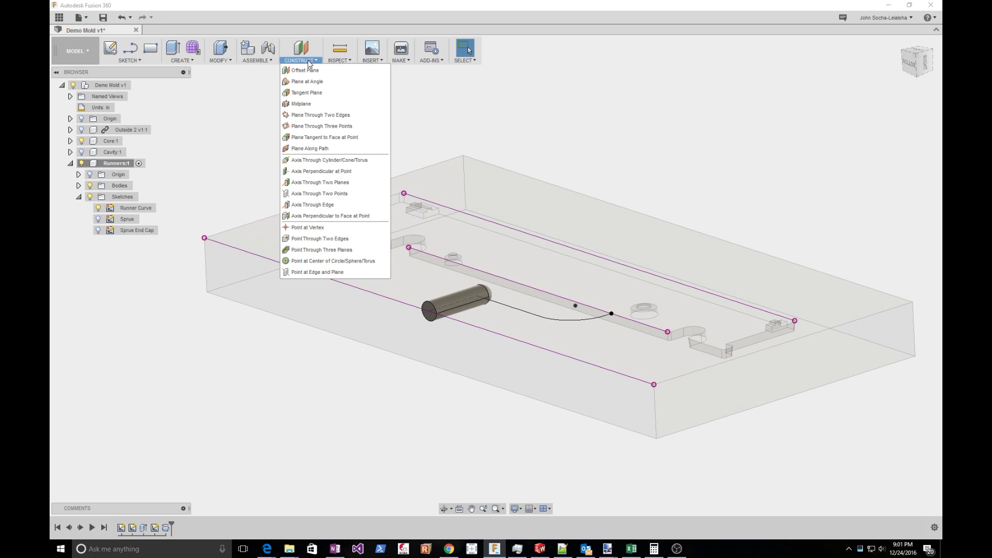
pyautogui.click(303, 104)
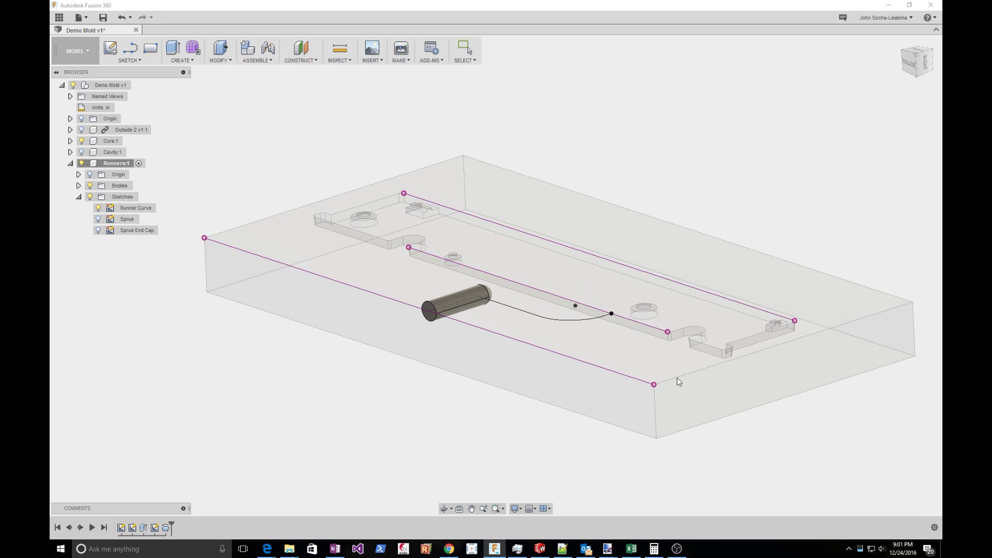
pyautogui.click(698, 414)
pyautogui.keyDown('shift'); pyautogui.moveTo(640, 409); pyautogui.dragTo(374, 384, button='middle'); pyautogui.keyUp('shift')
pyautogui.click(376, 389)
pyautogui.press('Return')
# Start a new sketch on the midplane using the 3-Point Arc tool.
pyautogui.keyDown('shift'); pyautogui.moveTo(675, 376); pyautogui.dragTo(641, 353, button='middle'); pyautogui.keyUp('shift')
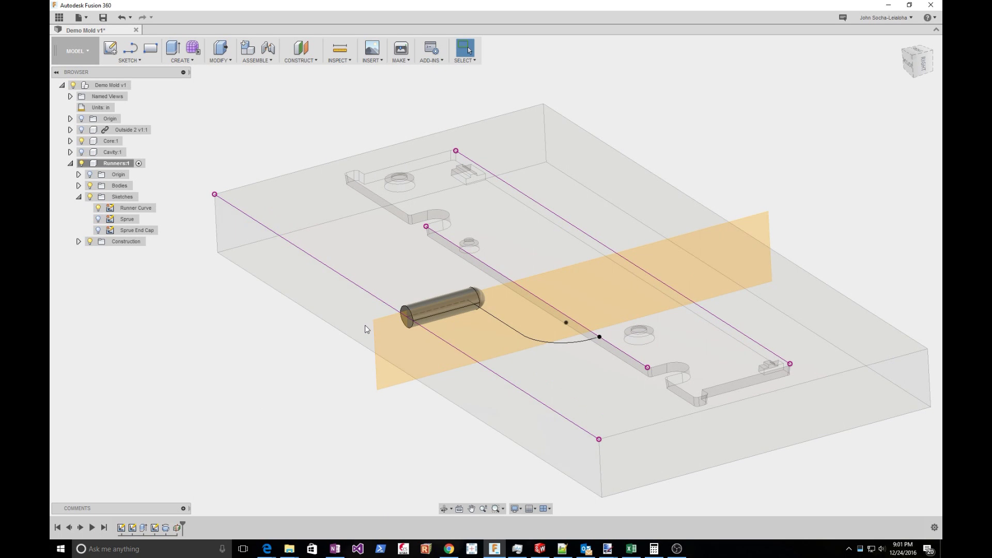
pyautogui.click(133, 61)
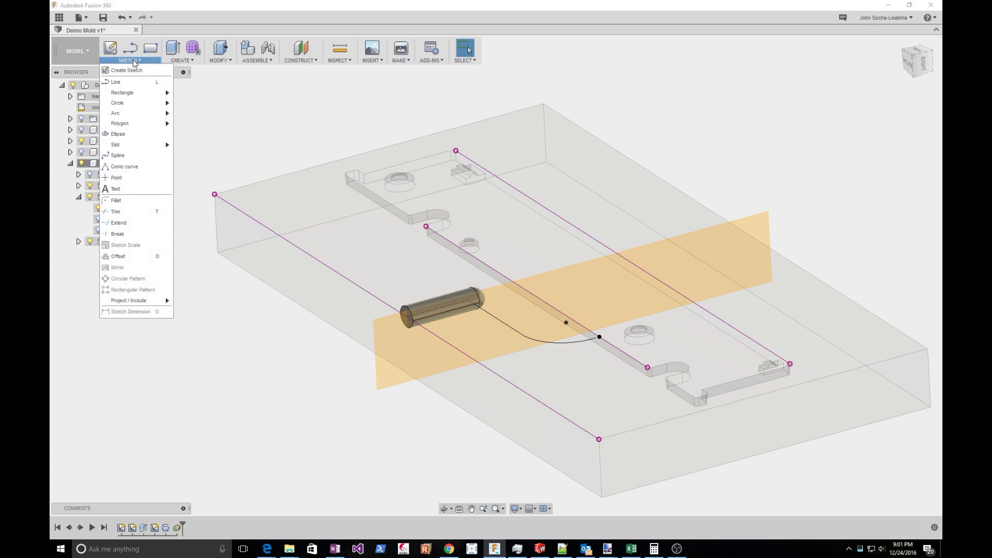
pyautogui.moveTo(137, 106)
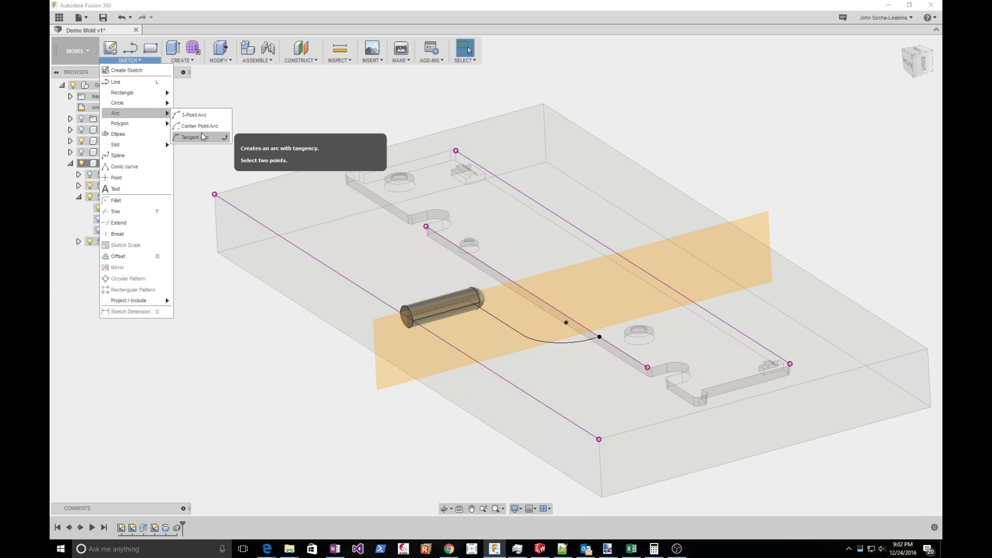
pyautogui.click(195, 115)
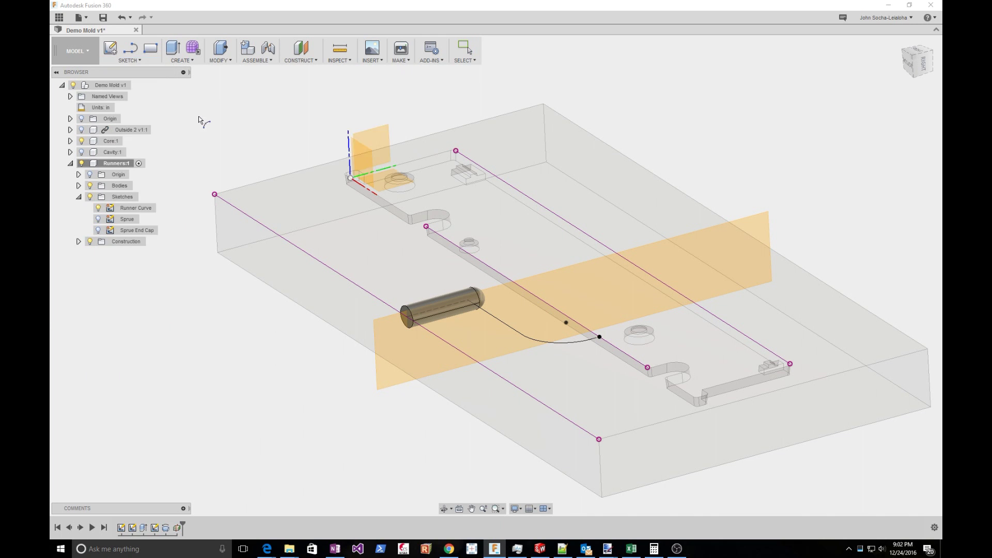
pyautogui.click(761, 229)
# Draw a three-point arc beside the sprue body, with its endpoints about 0.16 in apart.
pyautogui.scroll(-2, 544, 221)
pyautogui.scroll(8, 517, 436)
pyautogui.scroll(-6, 523, 408)
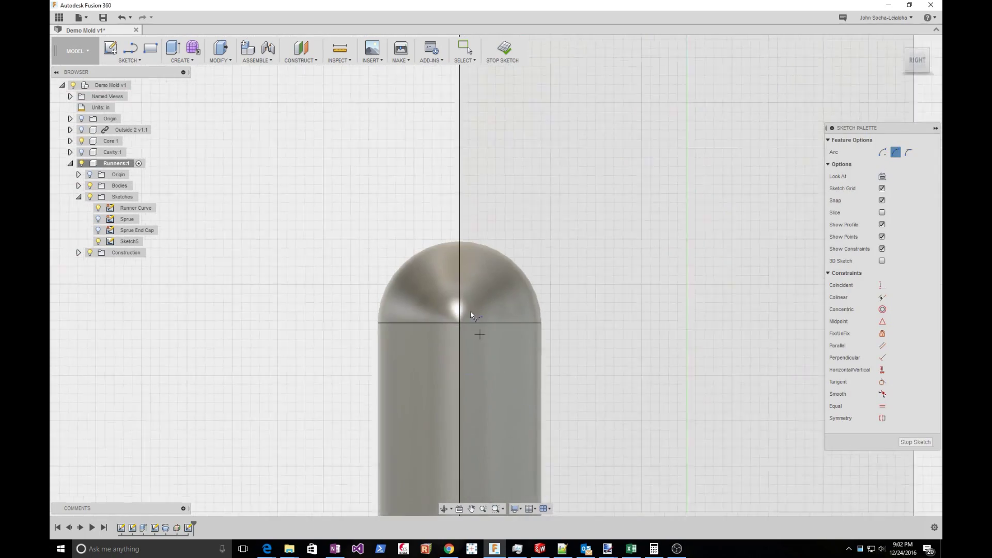
pyautogui.scroll(3, 486, 436)
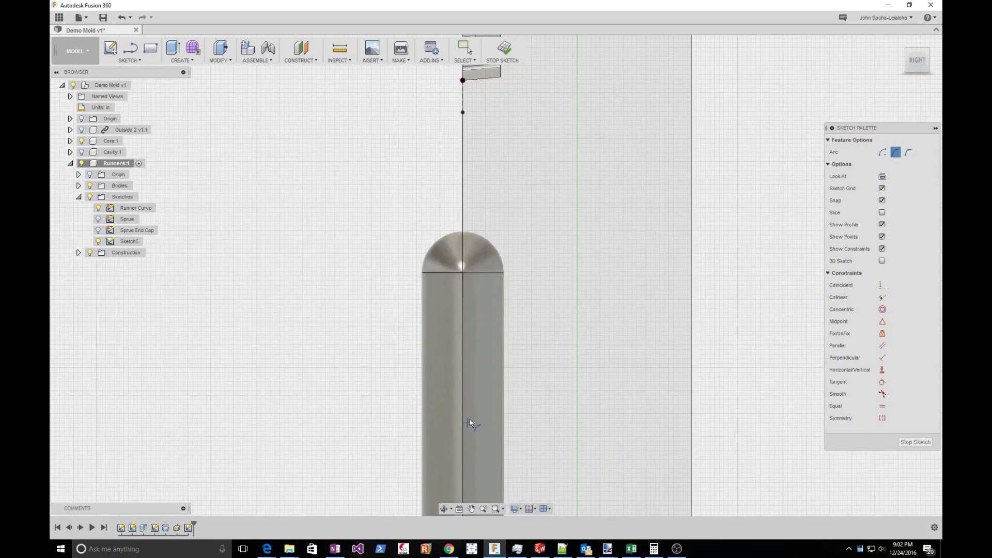
pyautogui.click(344, 367)
pyautogui.click(306, 368)
pyautogui.click(304, 298)
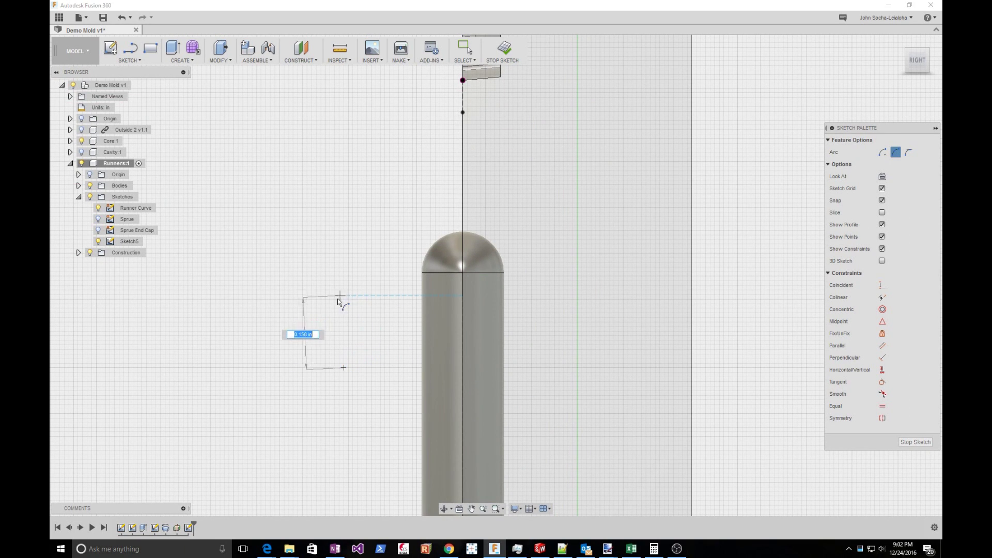
pyautogui.click(345, 296)
pyautogui.click(370, 331)
pyautogui.press('Escape')
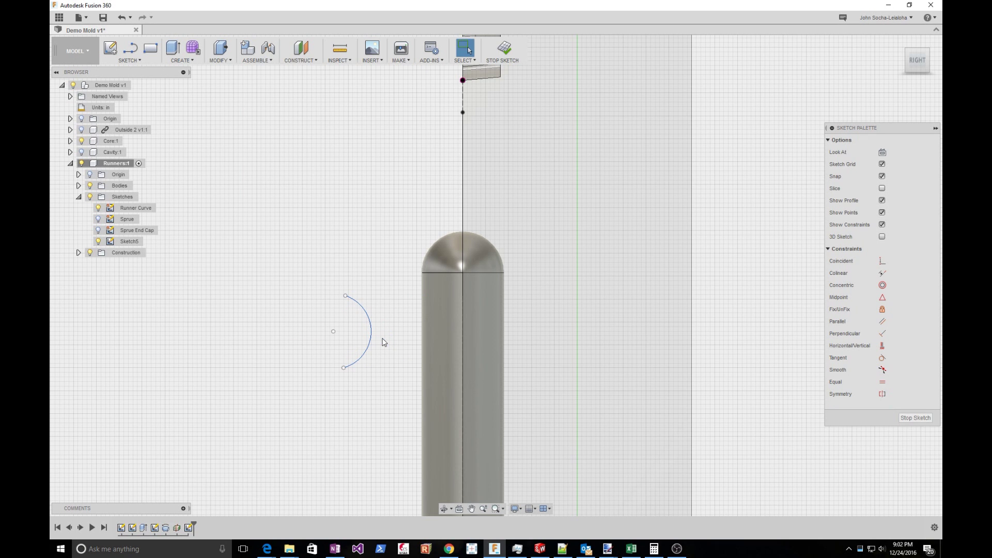
# Project the Runner Curve's endpoint on the sprue's axis into the new sketch.
pyautogui.moveTo(382, 342)
pyautogui.keyDown('shift'); pyautogui.mouseDown(button='middle')
pyautogui.moveTo(410, 328)
pyautogui.moveTo(399, 341)
pyautogui.moveTo(244, 385)
pyautogui.moveTo(261, 379)
pyautogui.mouseUp(button='middle'); pyautogui.keyUp('shift')
pyautogui.scroll(6, 264, 380)
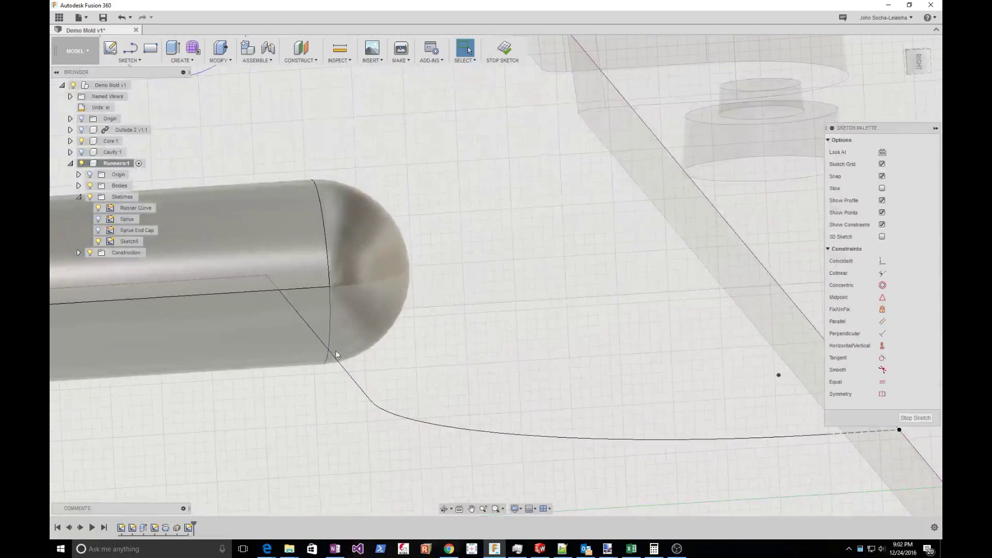
pyautogui.press('p')
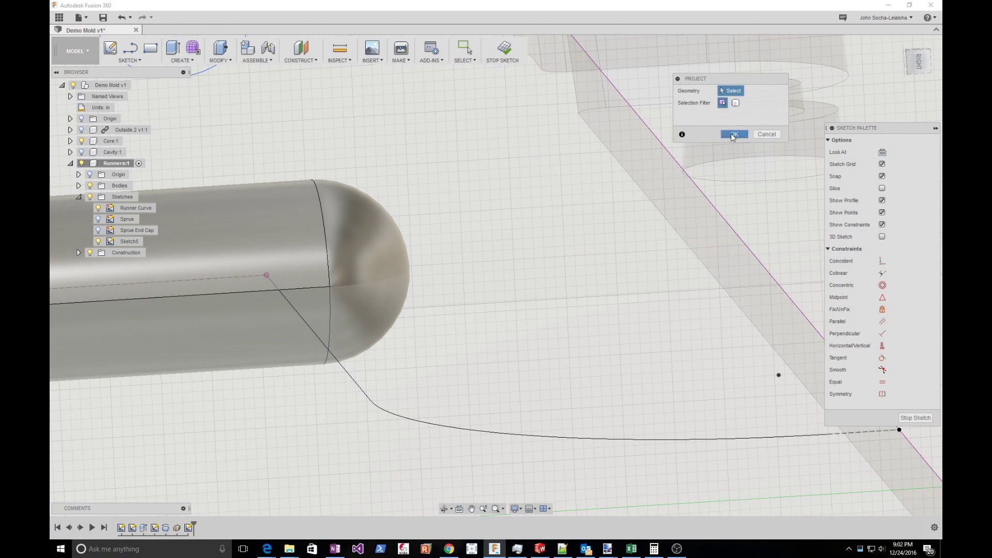
pyautogui.click(734, 134)
# Align the arc's center point with the projected runner endpoint using a Horizontal/Vertical constraint.
pyautogui.scroll(-5, 474, 259)
pyautogui.click(337, 138)
pyautogui.keyDown('ctrl'); pyautogui.click(380, 266); pyautogui.keyUp('ctrl')
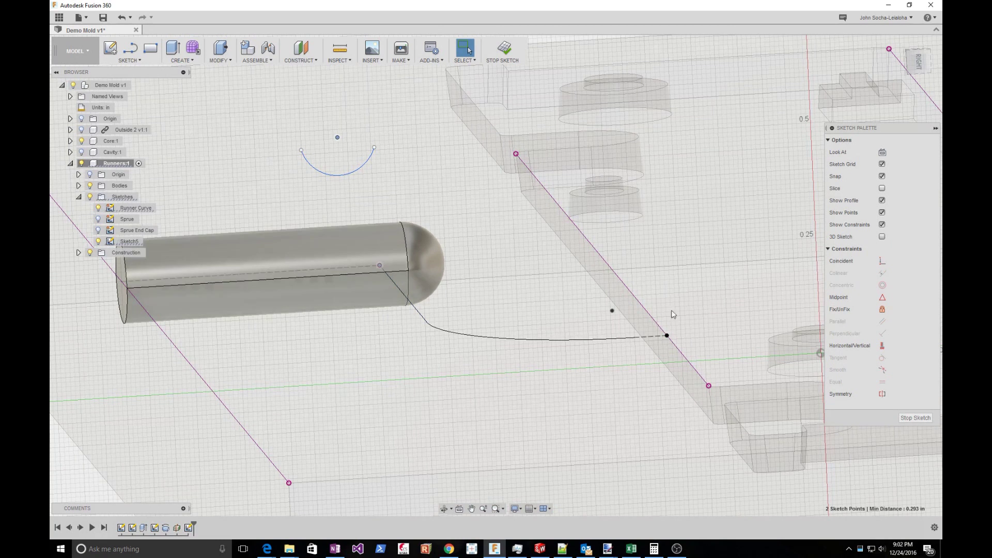
pyautogui.click(882, 346)
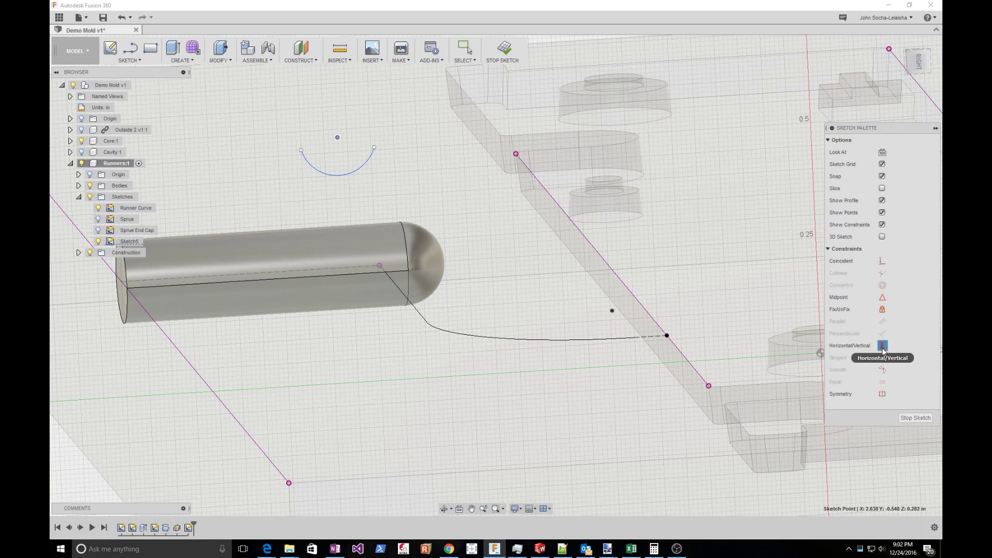
pyautogui.click(381, 265)
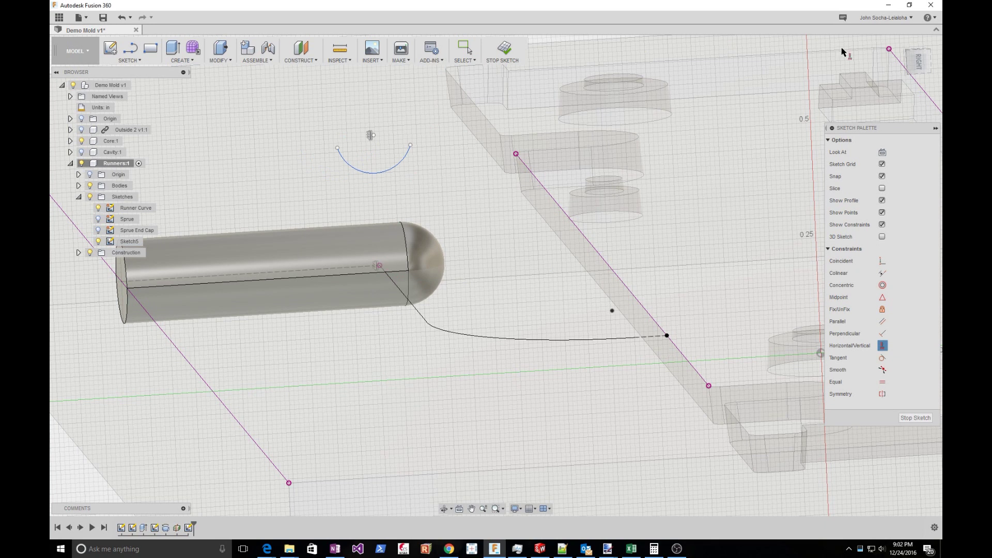
# Try moving the arc and its endpoints freehand onto the sprue's axis in the Right view, and undo the moves.
pyautogui.click(918, 63)
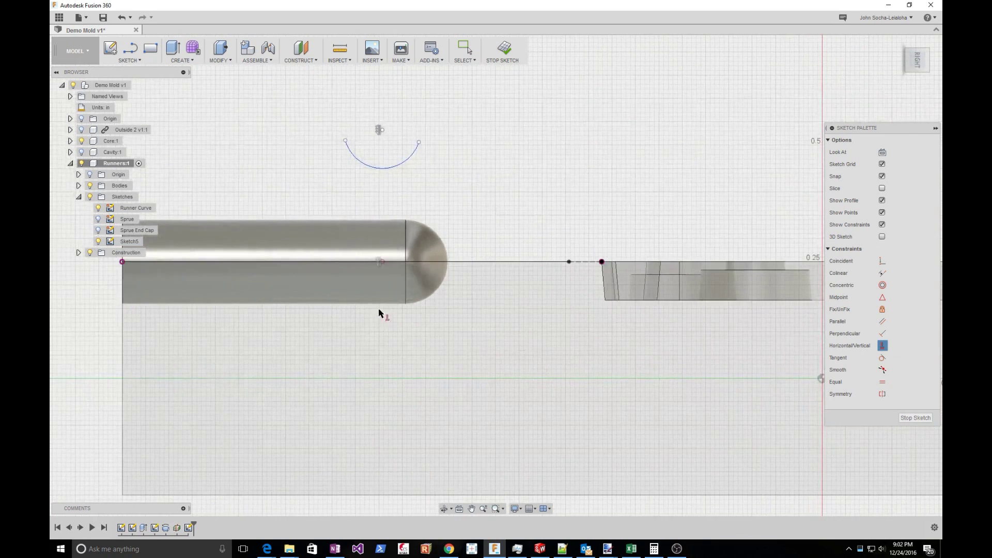
pyautogui.scroll(2, 352, 258)
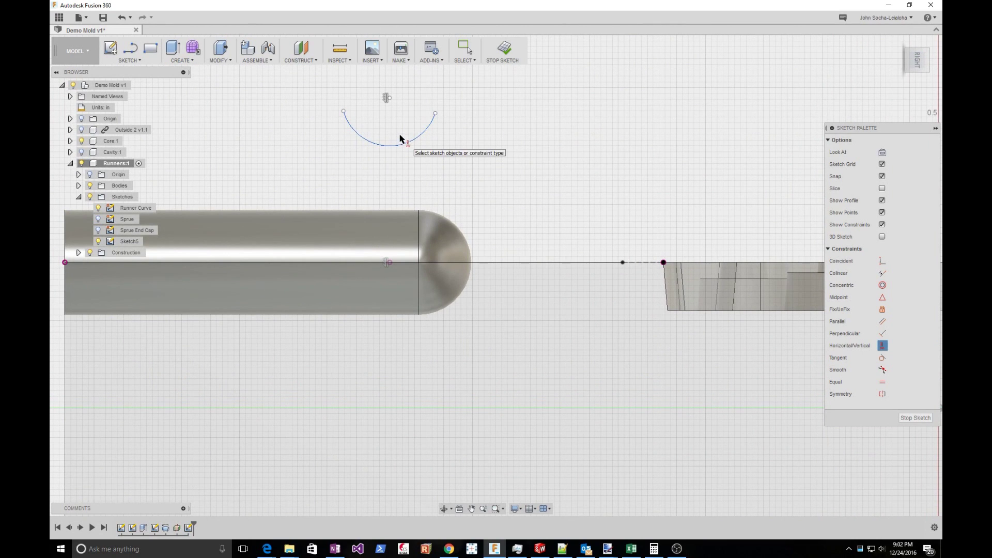
pyautogui.press('Escape')
pyautogui.moveTo(390, 99); pyautogui.dragTo(330, 265)
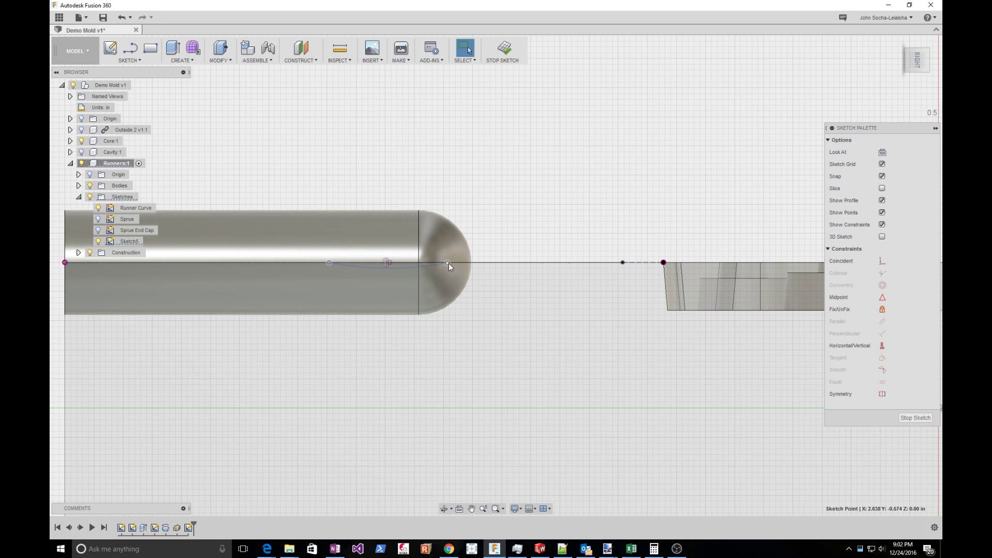
pyautogui.scroll(-5, 448, 263)
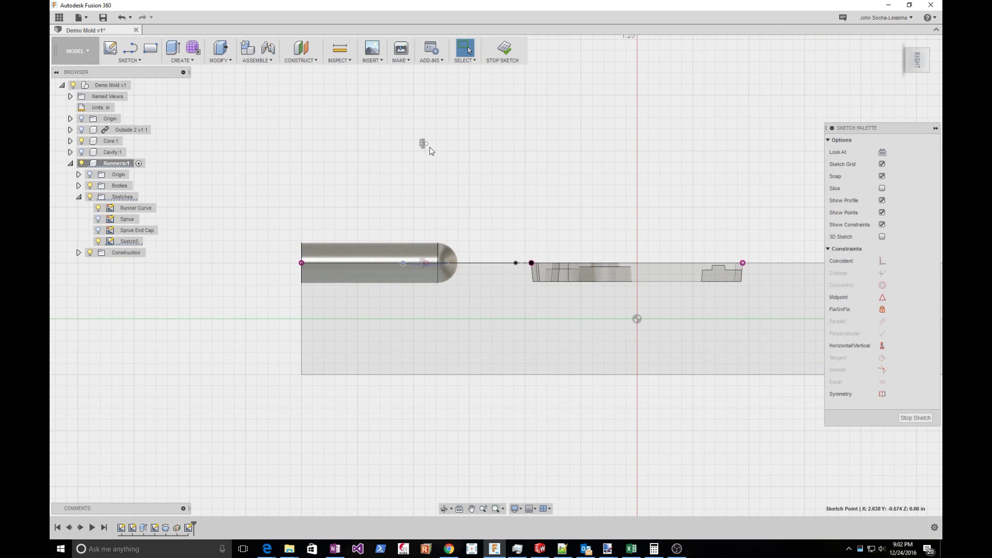
pyautogui.moveTo(424, 144); pyautogui.dragTo(424, 208)
pyautogui.press('Escape')
pyautogui.scroll(3, 443, 327)
pyautogui.hotkey('ctrl', 'z')
pyautogui.scroll(2, 420, 178)
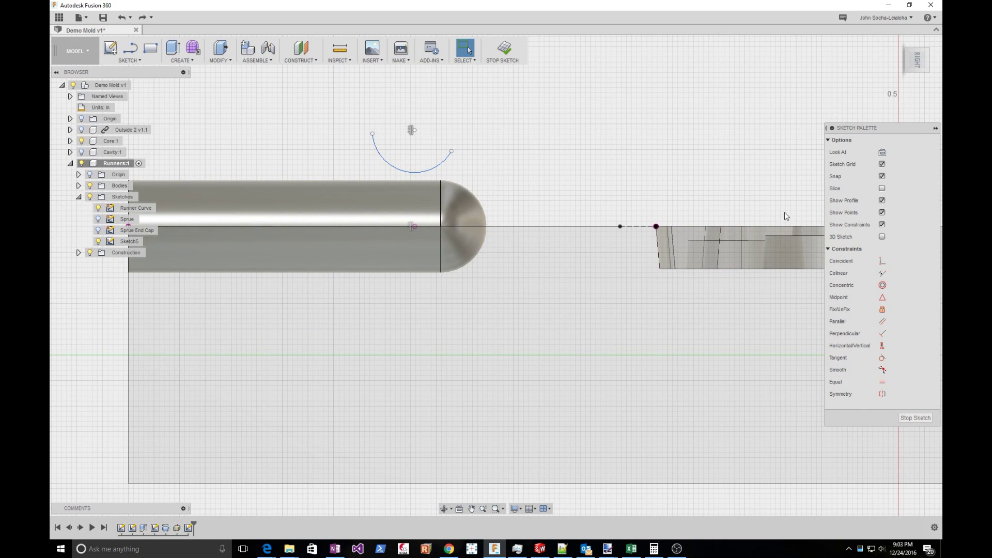
# Constrain both endpoints of the arc to the sprue's axis line with Coincident constraints.
pyautogui.click(882, 261)
pyautogui.click(373, 134)
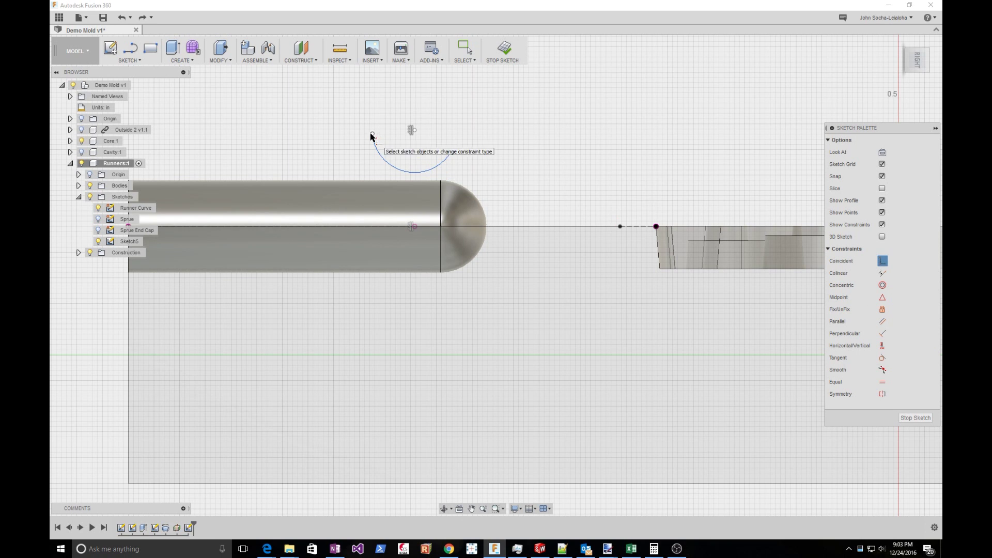
pyautogui.click(325, 231)
pyautogui.click(452, 245)
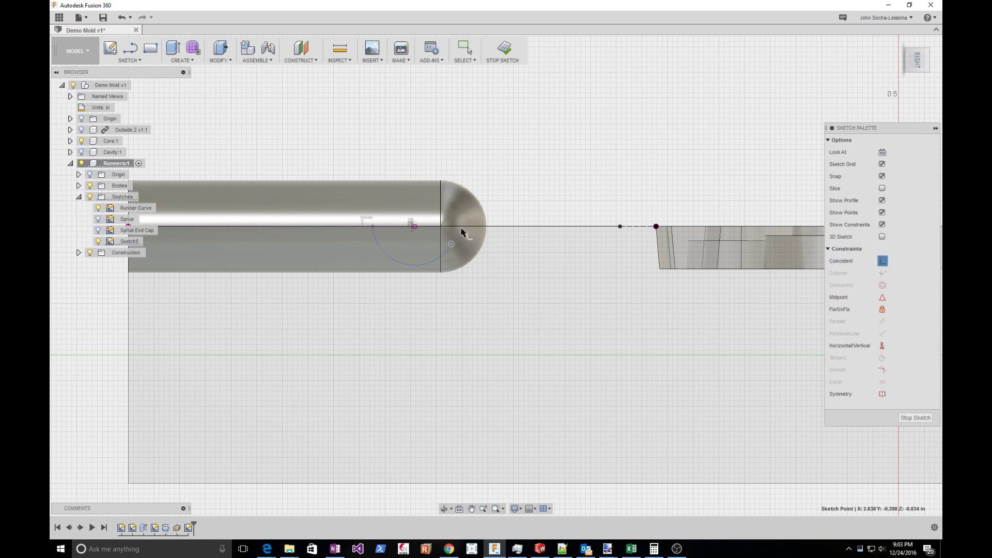
pyautogui.click(460, 227)
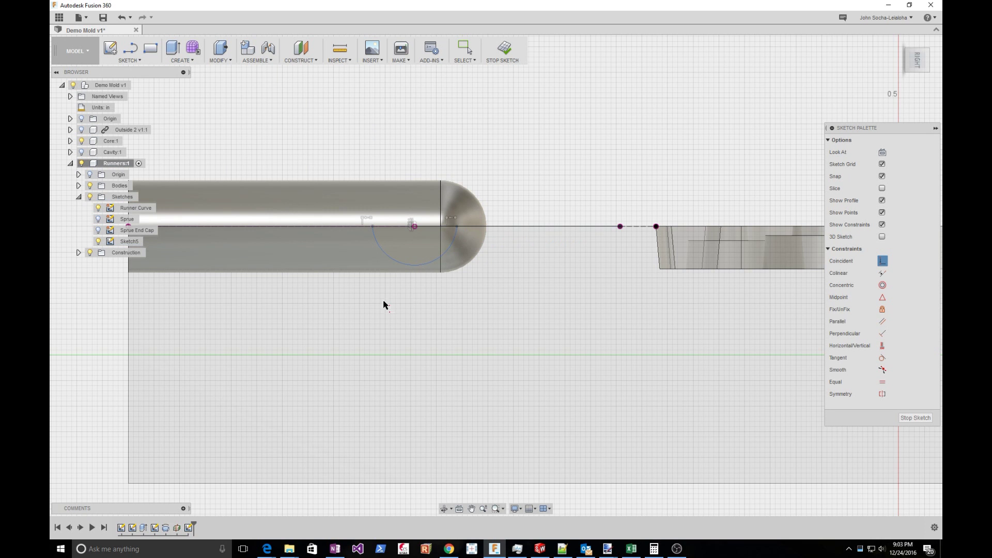
pyautogui.scroll(2, 436, 261)
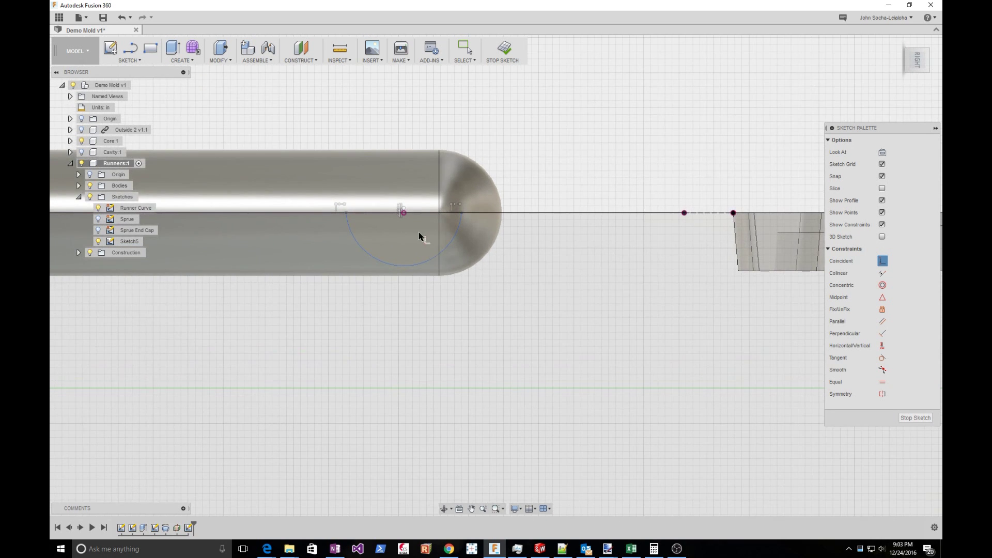
pyautogui.scroll(2, 418, 236)
pyautogui.press('Escape')
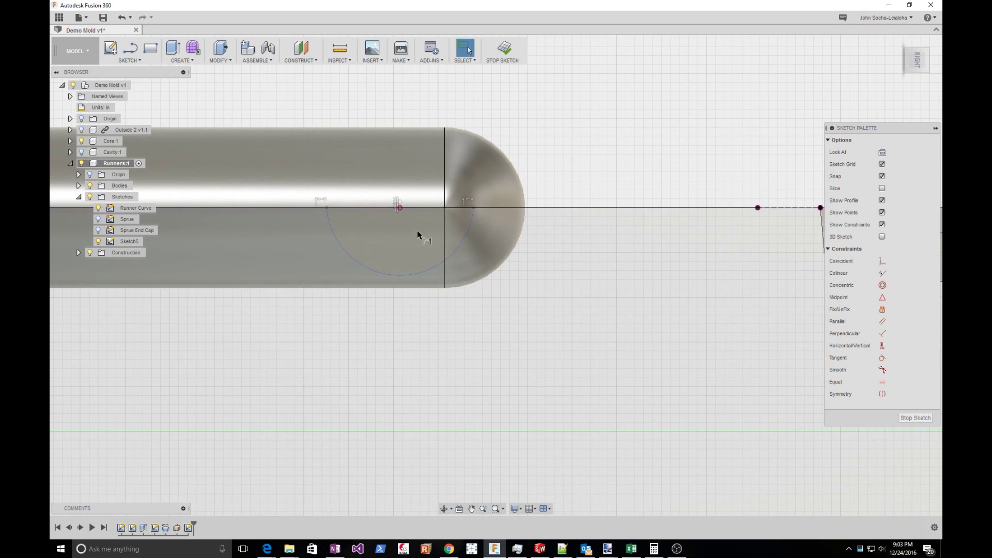
# Dimension the distance between the arc's center point and the projected runner endpoint as 0.01 in.
pyautogui.scroll(1, 417, 230)
pyautogui.click(395, 202)
pyautogui.press('d')
pyautogui.click(413, 161)
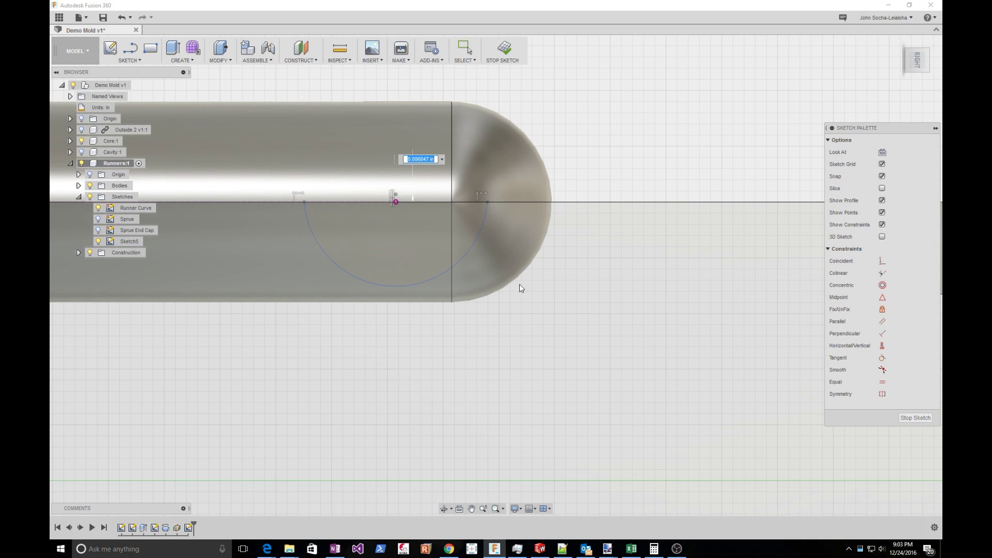
pyautogui.press('BackSpace')
pyautogui.write('0.01')
pyautogui.press('Return')
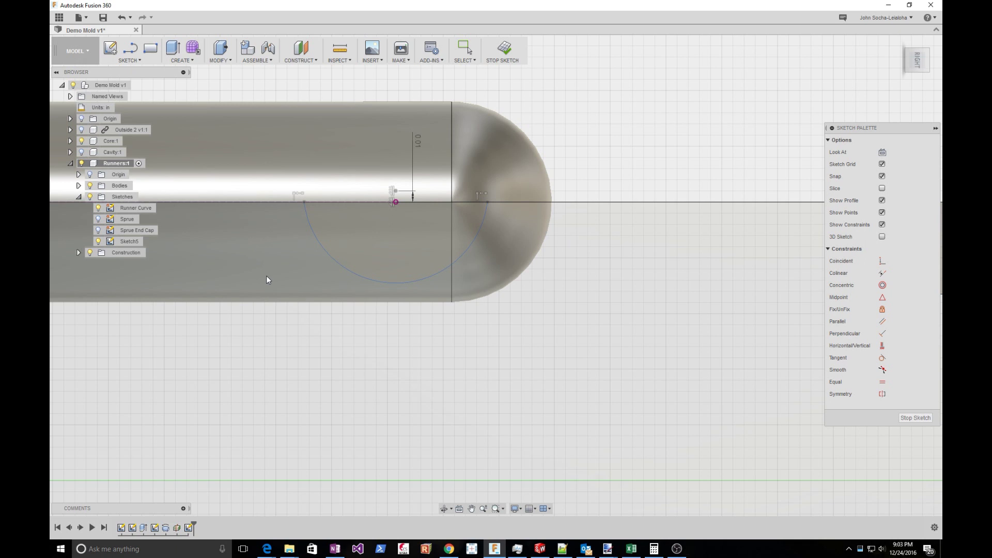
# Dimension the arc's radius with the expression SprueRadius / 1.414.
pyautogui.click(367, 283)
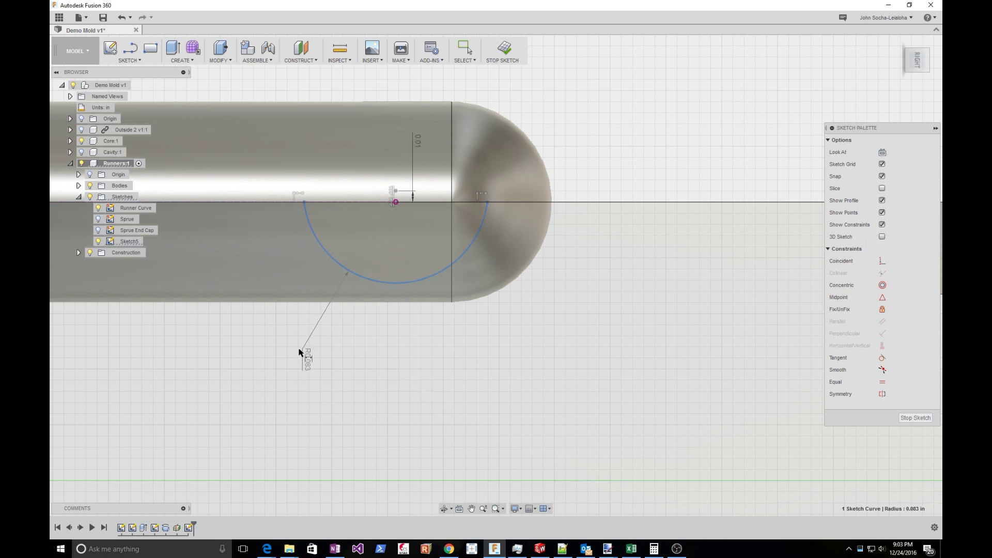
pyautogui.click(302, 347)
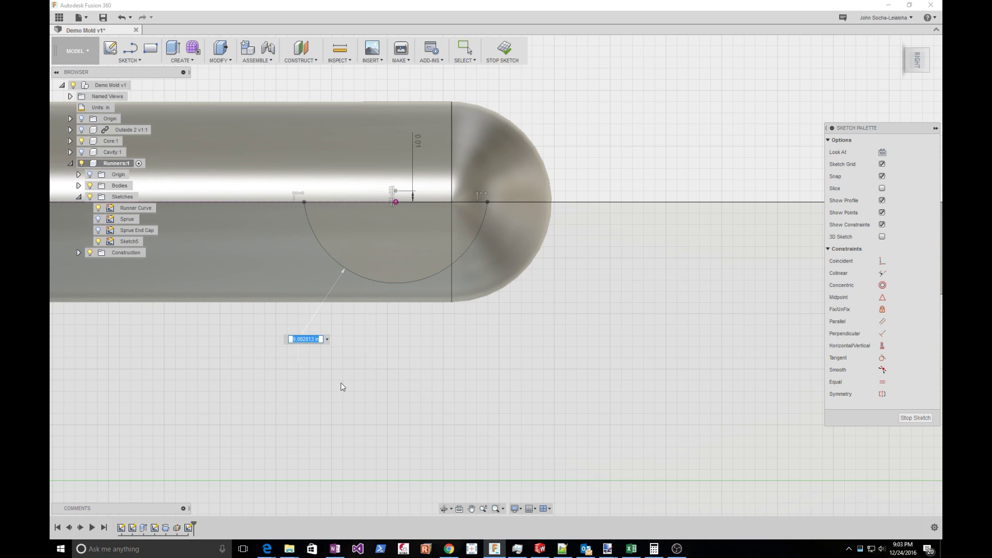
pyautogui.click(327, 340)
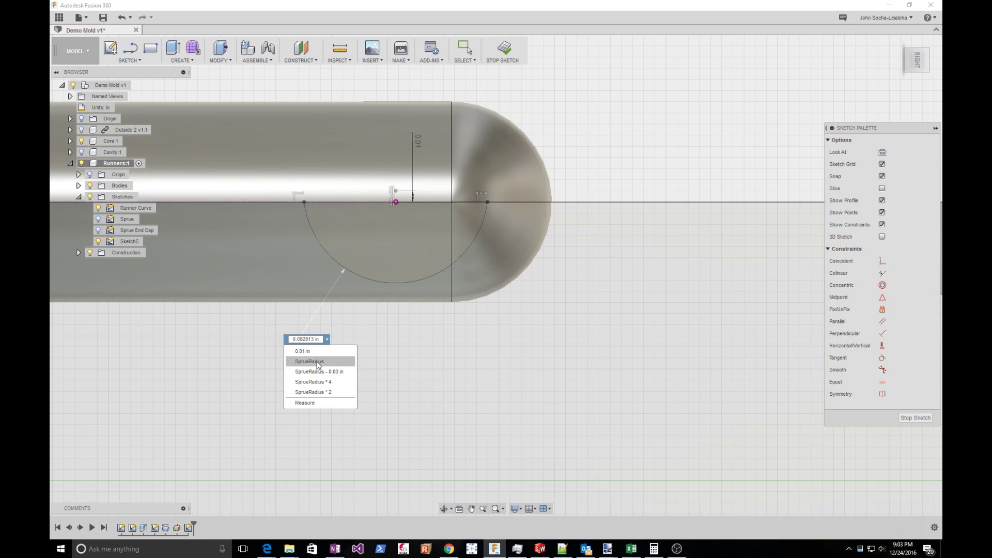
pyautogui.click(317, 362)
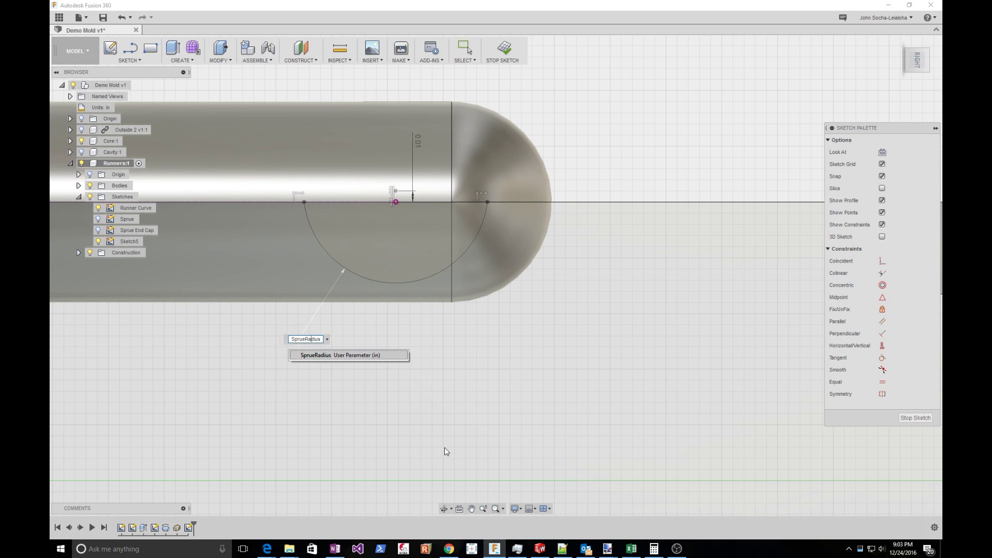
pyautogui.write('/')
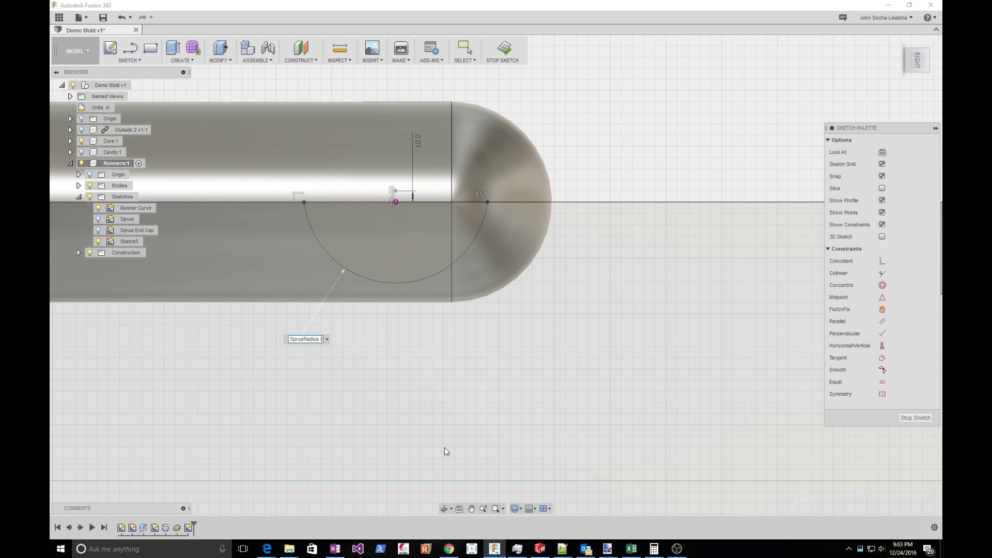
pyautogui.write('1.414')
pyautogui.press('Return')
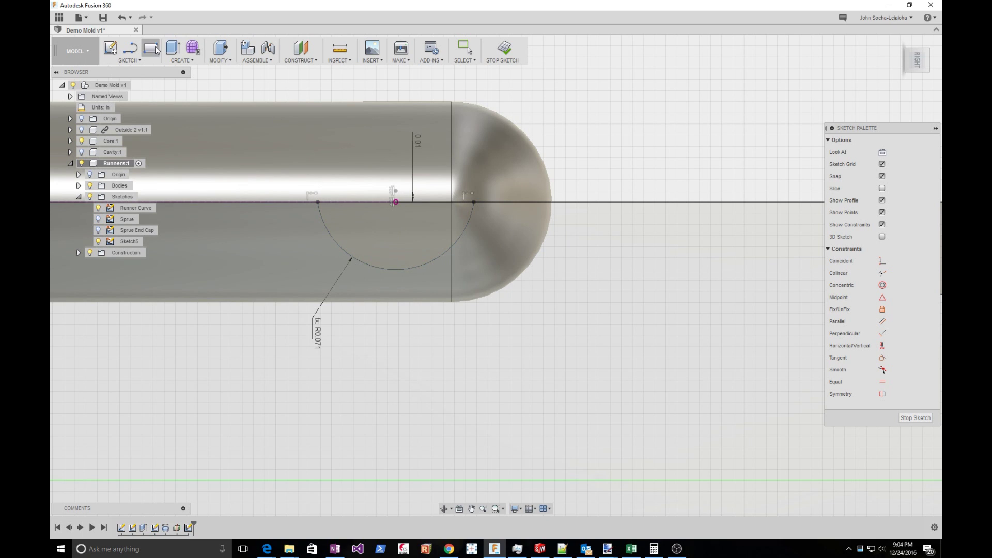
# Mirror the arc across the sprue's axis line to close the runner profile, and finish the sketch.
pyautogui.click(129, 60)
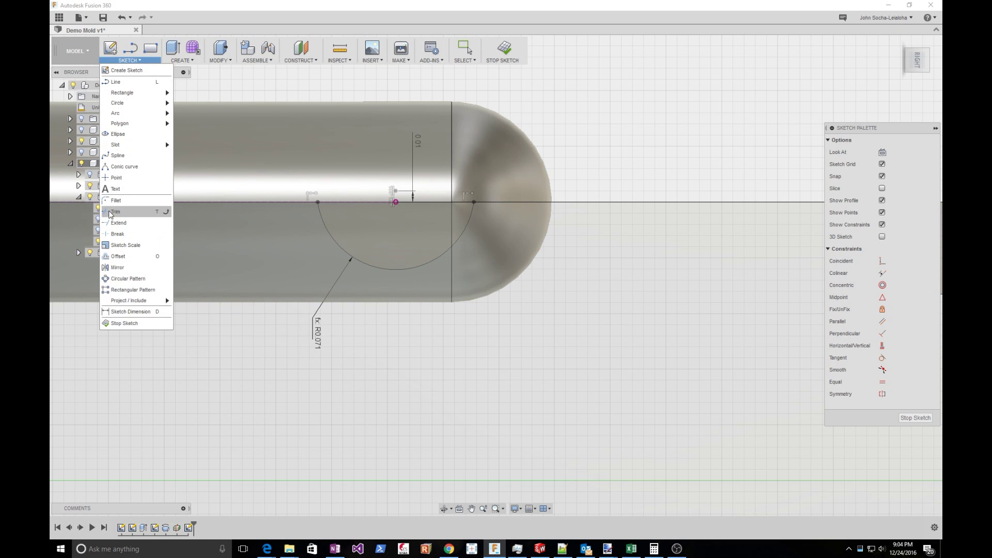
pyautogui.click(117, 267)
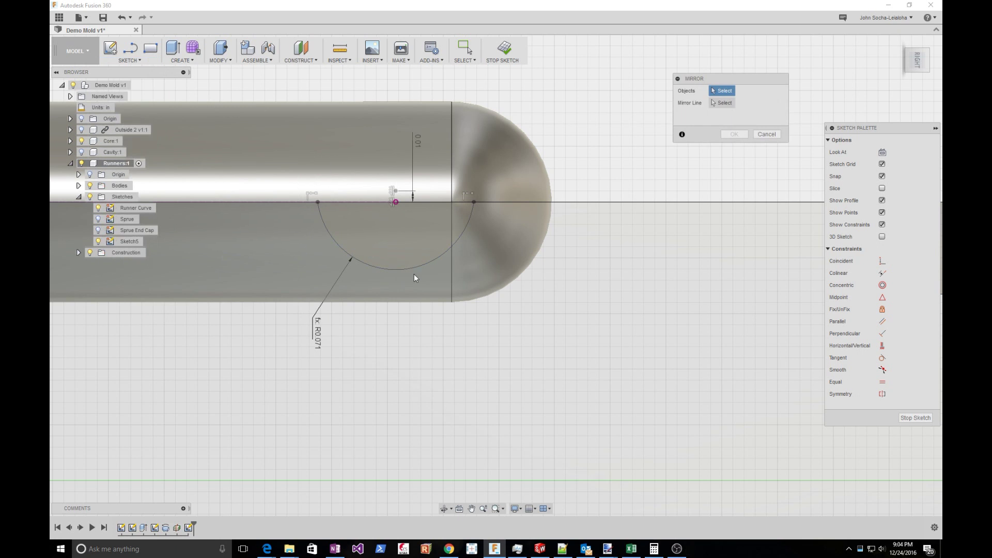
pyautogui.click(404, 270)
pyautogui.click(729, 103)
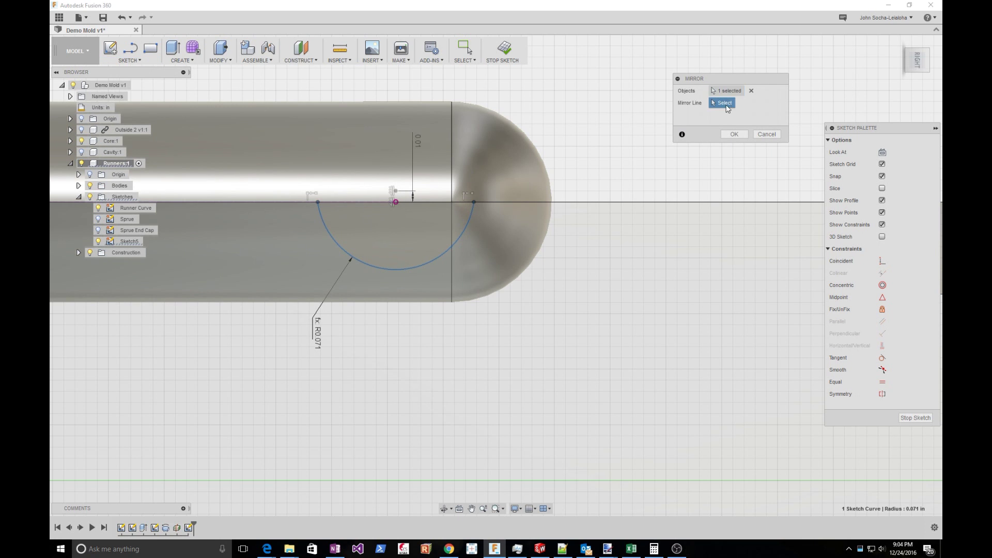
pyautogui.click(364, 203)
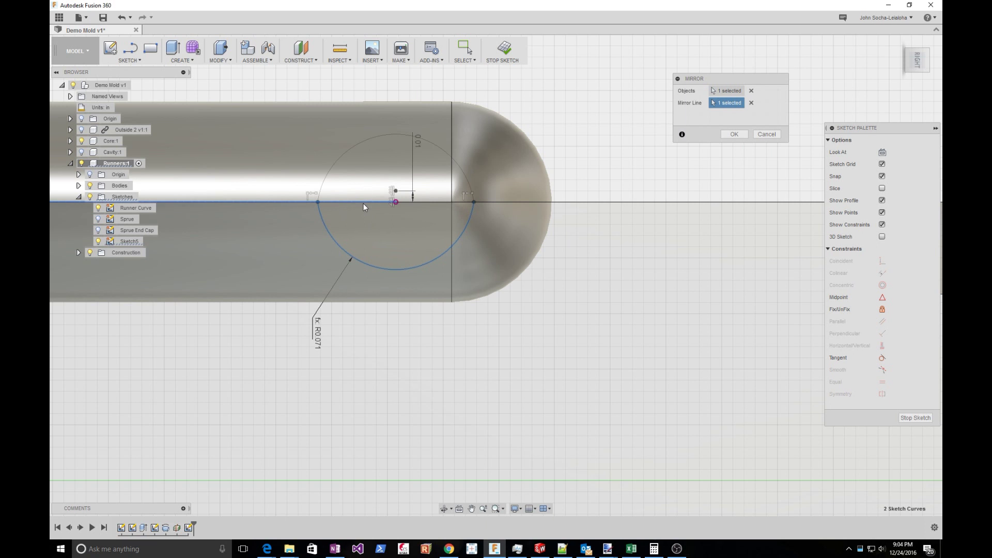
pyautogui.click(741, 137)
pyautogui.click(504, 51)
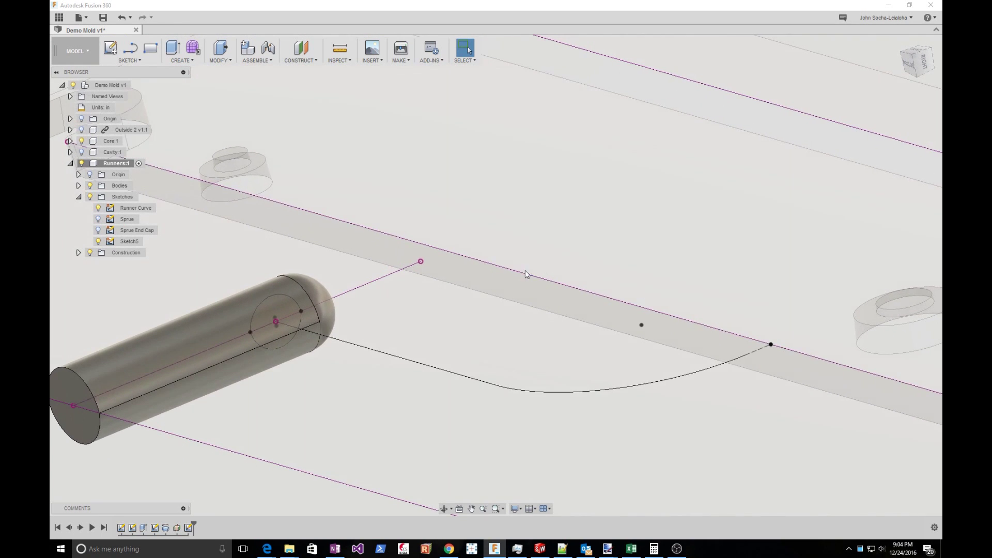
# Set up a single-path Sweep of both halves of the runner profile along the Runner Curve.
pyautogui.scroll(-3, 416, 289)
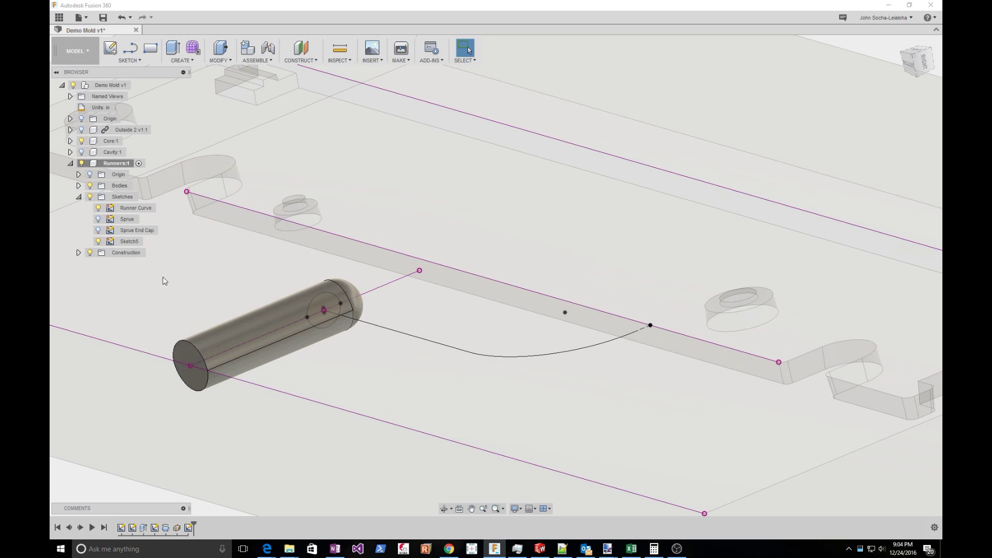
pyautogui.click(125, 62)
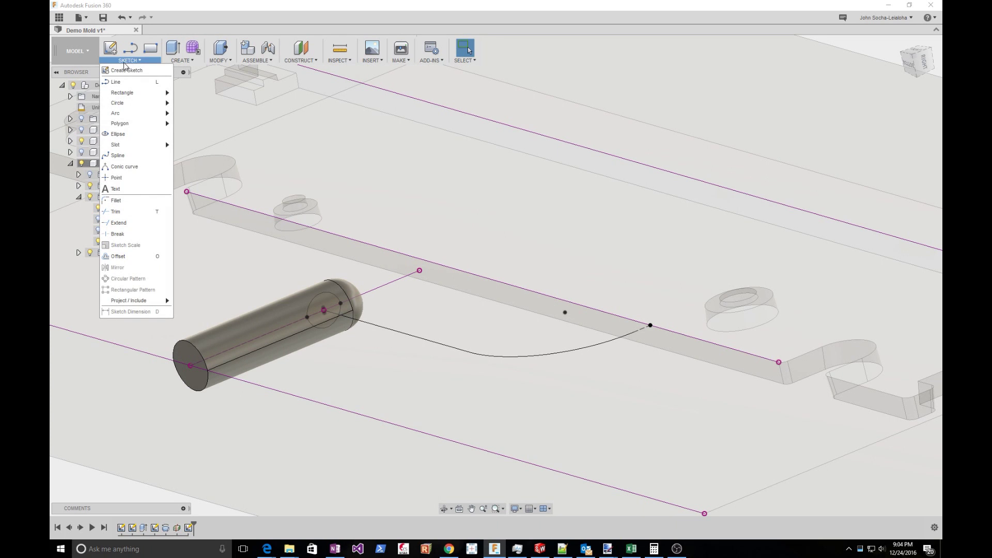
pyautogui.click(173, 56)
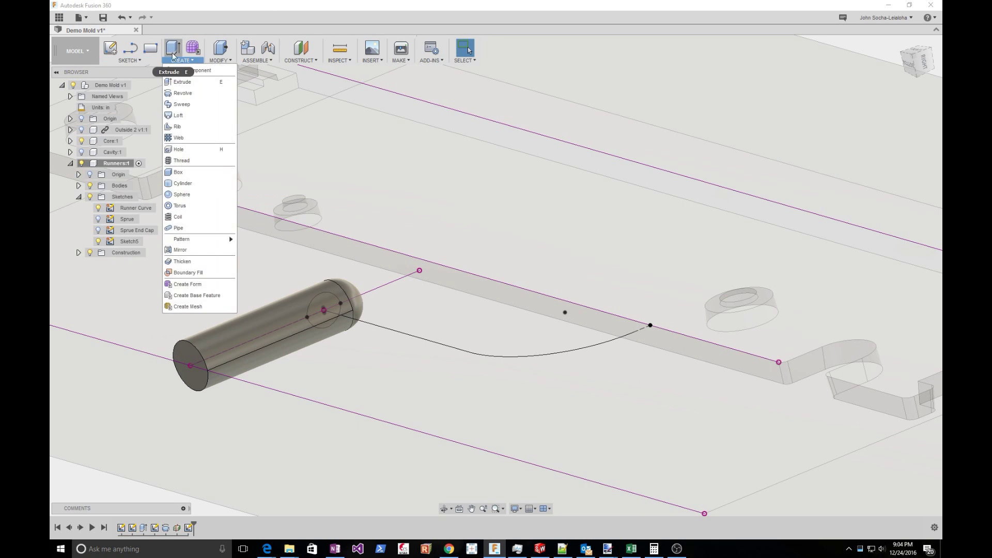
pyautogui.click(185, 104)
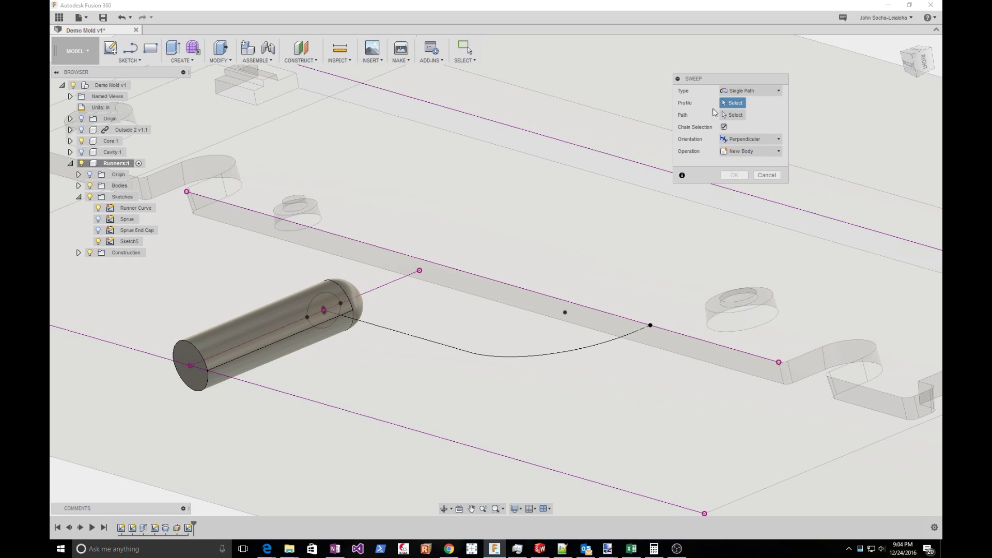
pyautogui.click(324, 296)
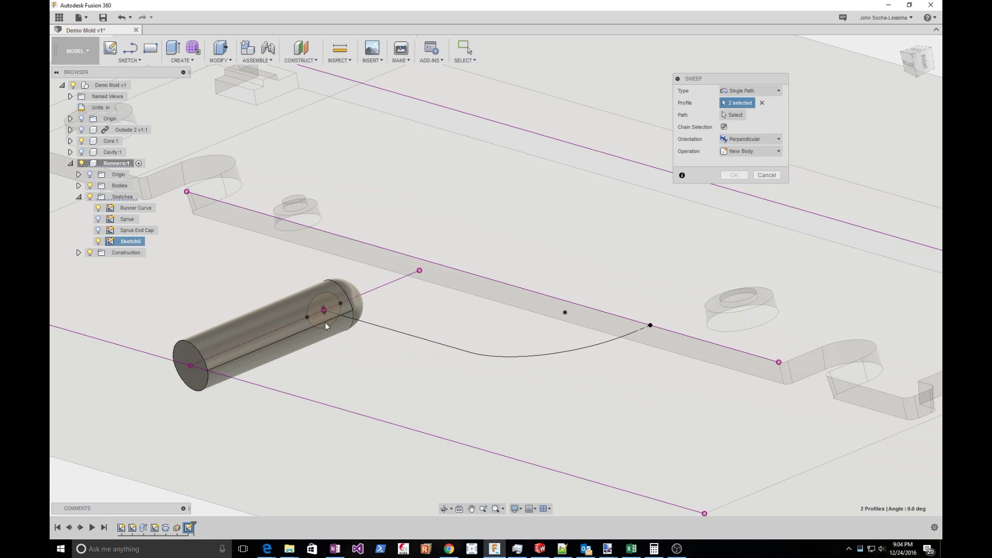
pyautogui.click(343, 308)
pyautogui.click(732, 115)
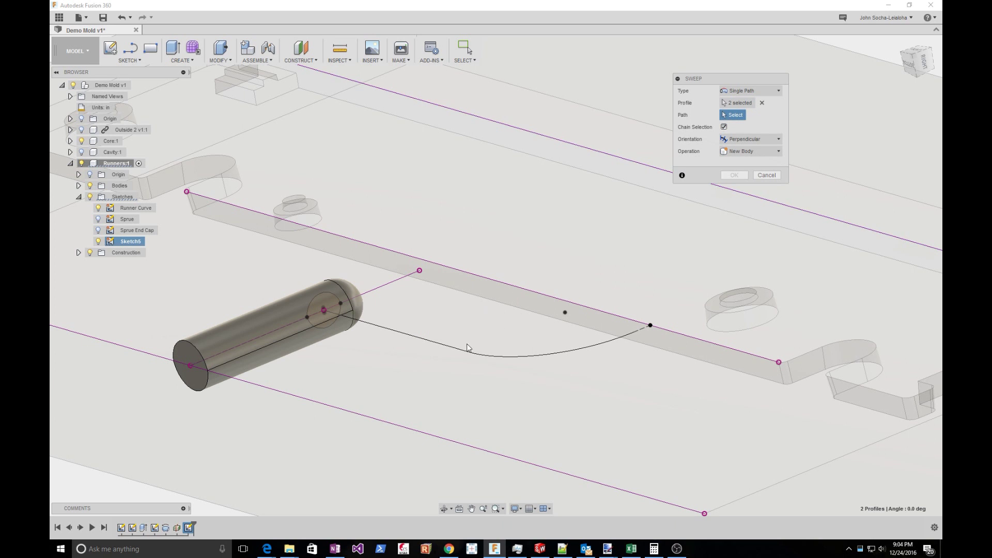
pyautogui.click(451, 350)
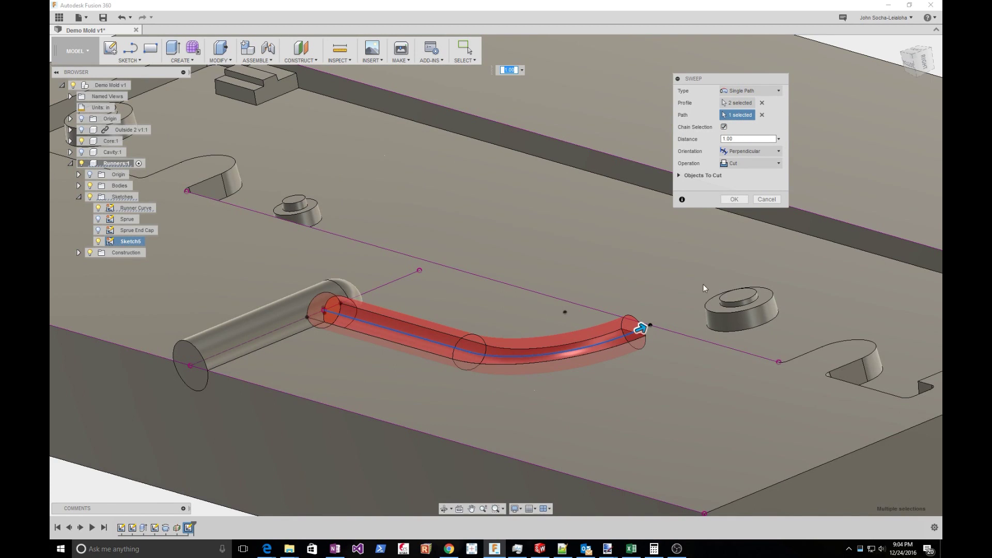
# Set the sweep's operation to Join and create the runner.
pyautogui.click(752, 163)
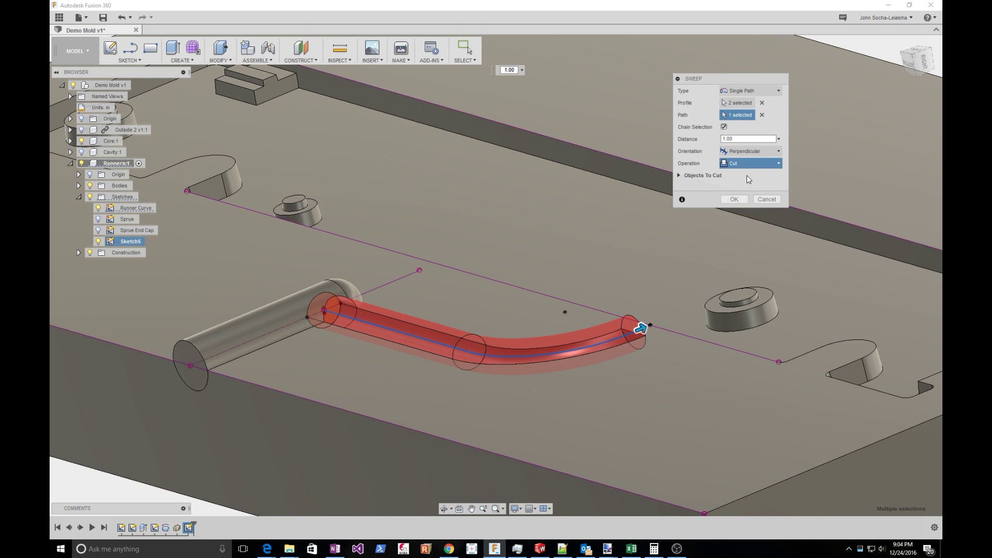
pyautogui.click(746, 175)
pyautogui.scroll(-1, 683, 247)
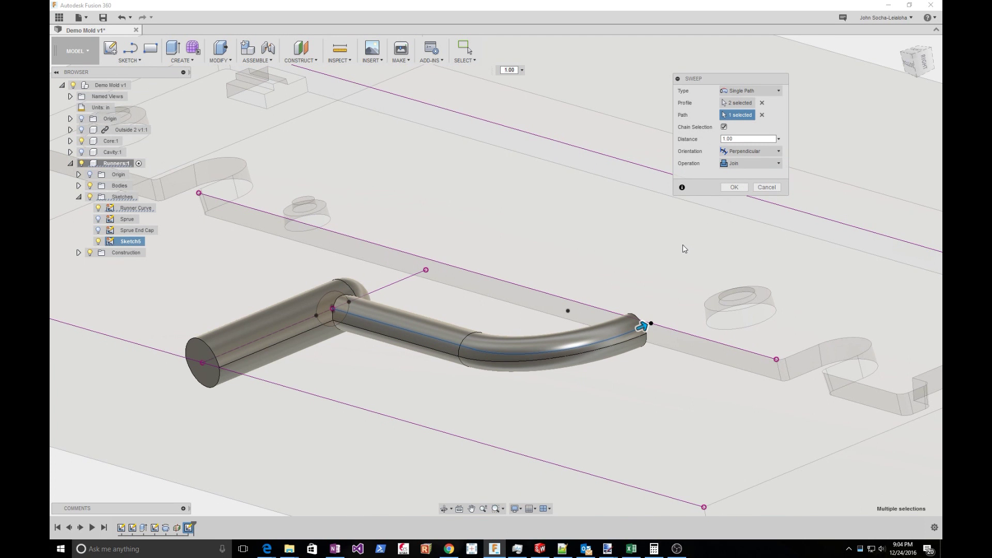
pyautogui.keyDown('shift'); pyautogui.moveTo(683, 243); pyautogui.dragTo(397, 304, button='middle'); pyautogui.keyUp('shift')
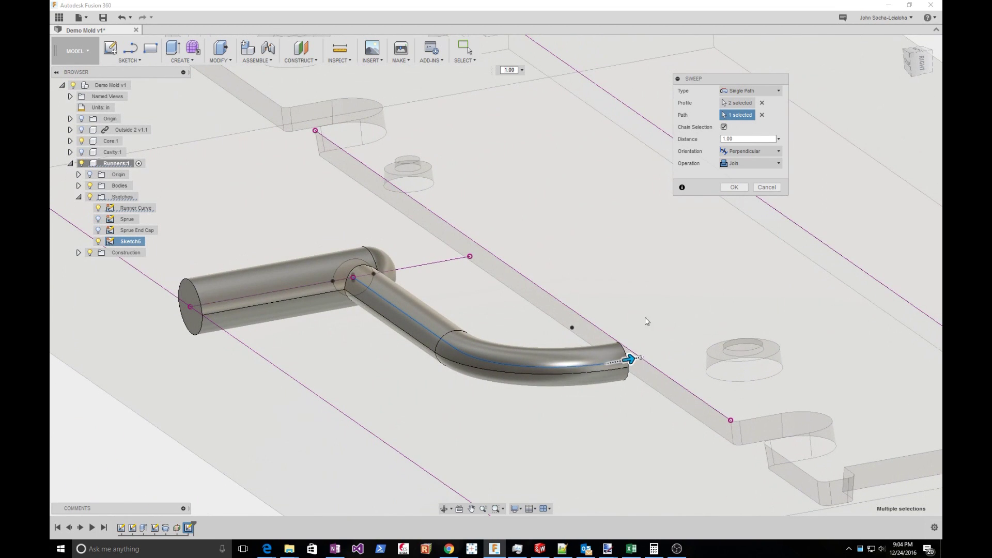
pyautogui.click(736, 188)
# Rename the newest sketch, which holds the runner profile, as Runner.
pyautogui.moveTo(714, 192)
pyautogui.keyDown('shift'); pyautogui.mouseDown(button='middle')
pyautogui.moveTo(435, 387)
pyautogui.moveTo(408, 324)
pyautogui.moveTo(385, 333)
pyautogui.moveTo(363, 384)
pyautogui.moveTo(369, 365)
pyautogui.moveTo(356, 357)
pyautogui.mouseUp(button='middle'); pyautogui.keyUp('shift')
pyautogui.click(128, 243)
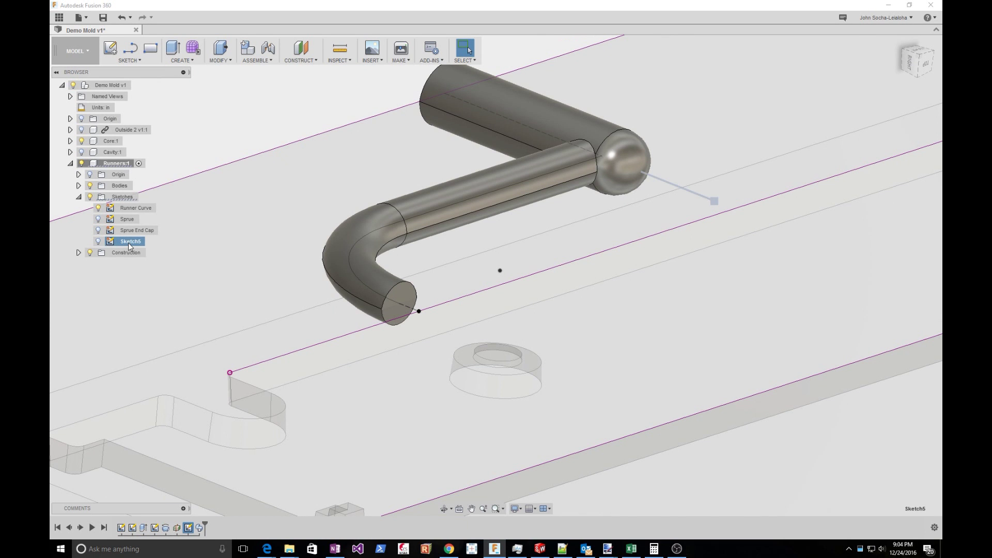
pyautogui.scroll(-4, 189, 255)
pyautogui.moveTo(307, 297)
pyautogui.keyDown('shift'); pyautogui.mouseDown(button='middle')
pyautogui.moveTo(250, 307)
pyautogui.moveTo(232, 295)
pyautogui.mouseUp(button='middle'); pyautogui.keyUp('shift')
pyautogui.rightClick(129, 243)
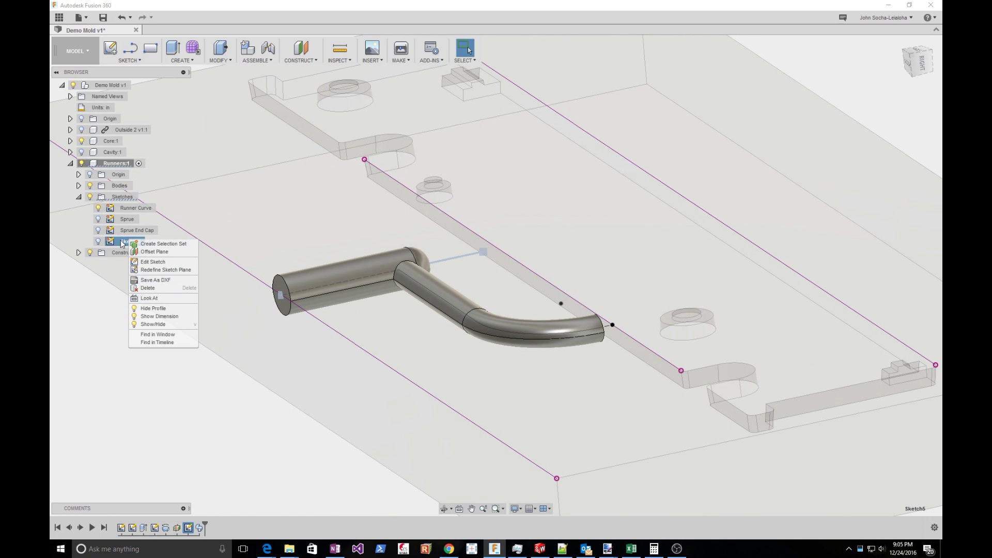
pyautogui.click(122, 244)
pyautogui.click(122, 243)
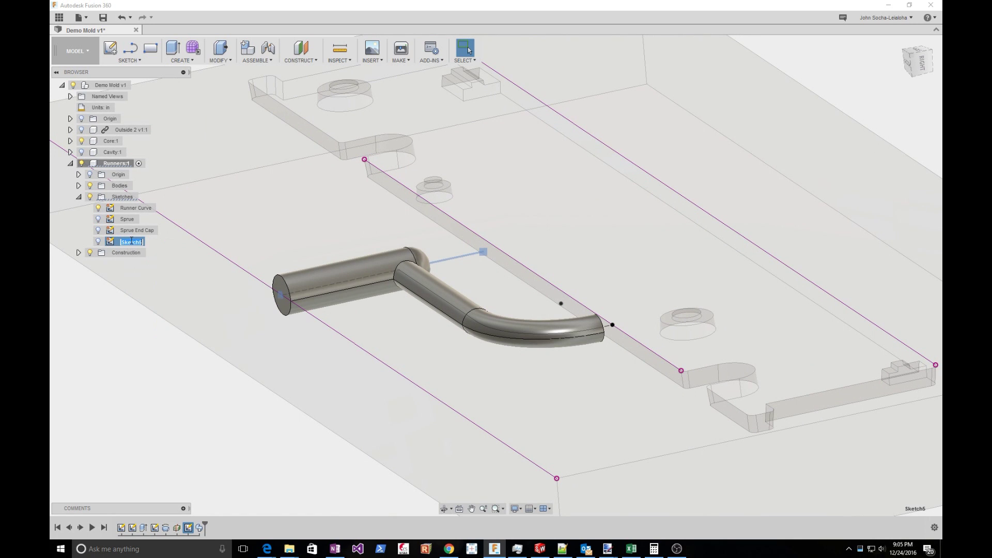
pyautogui.click(98, 243)
pyautogui.click(98, 243)
pyautogui.doubleClick(135, 242)
pyautogui.write('R')
pyautogui.press('Return')
pyautogui.click(177, 394)
# Create a sketch on the flat end face of the runner.
pyautogui.keyDown('shift'); pyautogui.moveTo(176, 394); pyautogui.dragTo(433, 293, button='middle'); pyautogui.keyUp('shift')
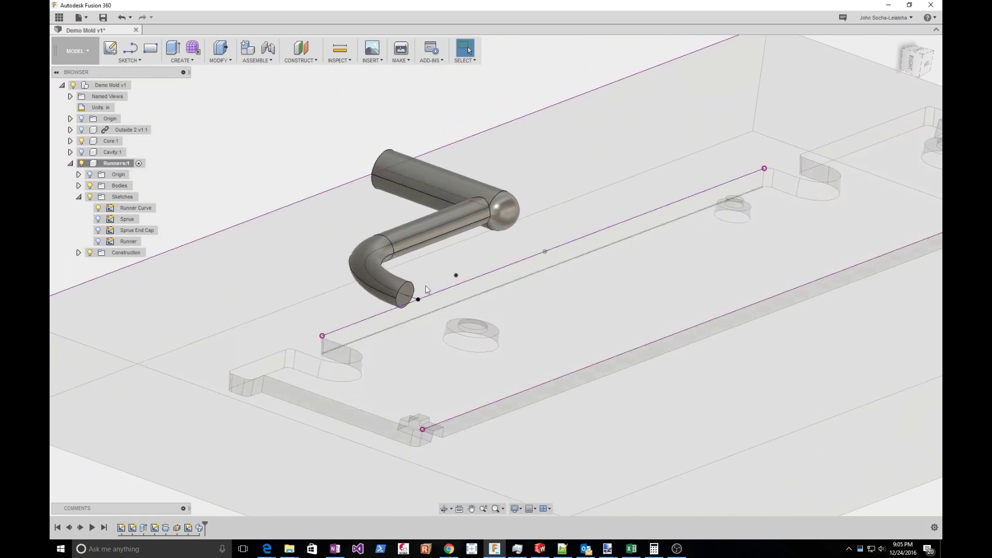
pyautogui.scroll(4, 408, 297)
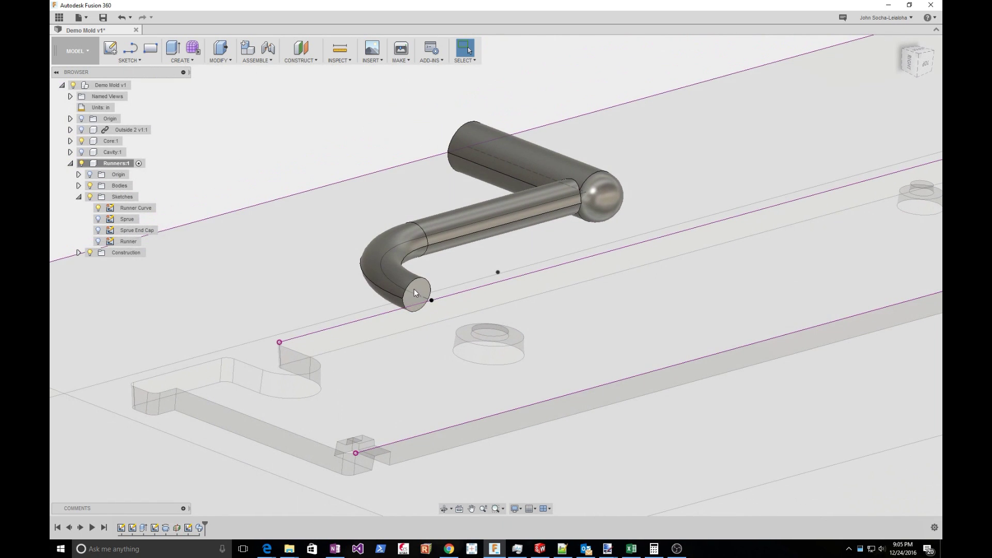
pyautogui.click(419, 287)
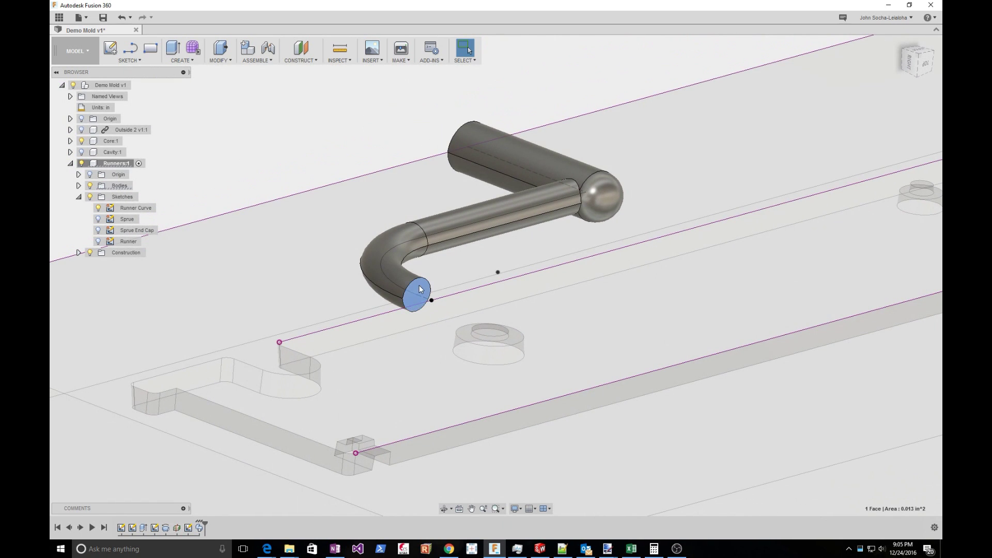
pyautogui.click(134, 61)
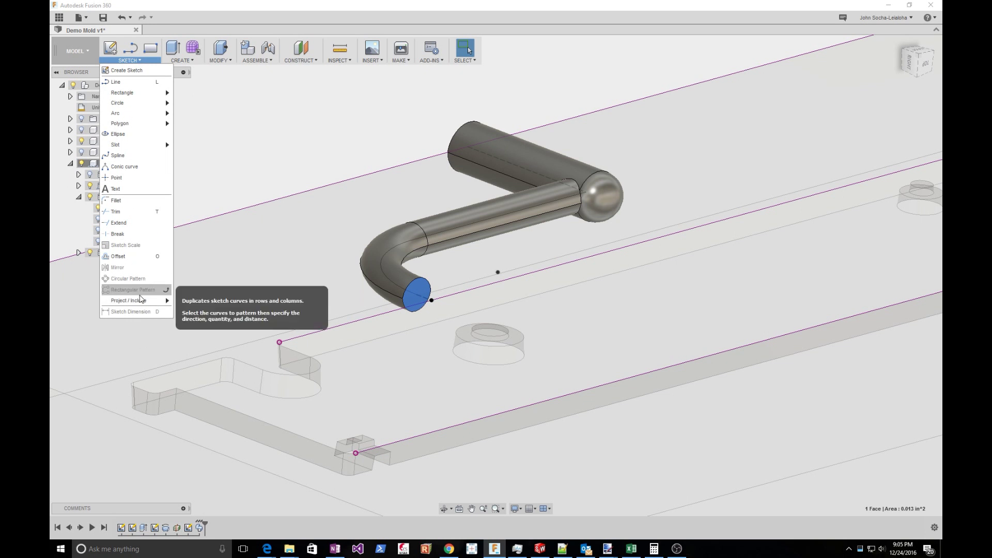
pyautogui.moveTo(140, 299)
pyautogui.click(186, 303)
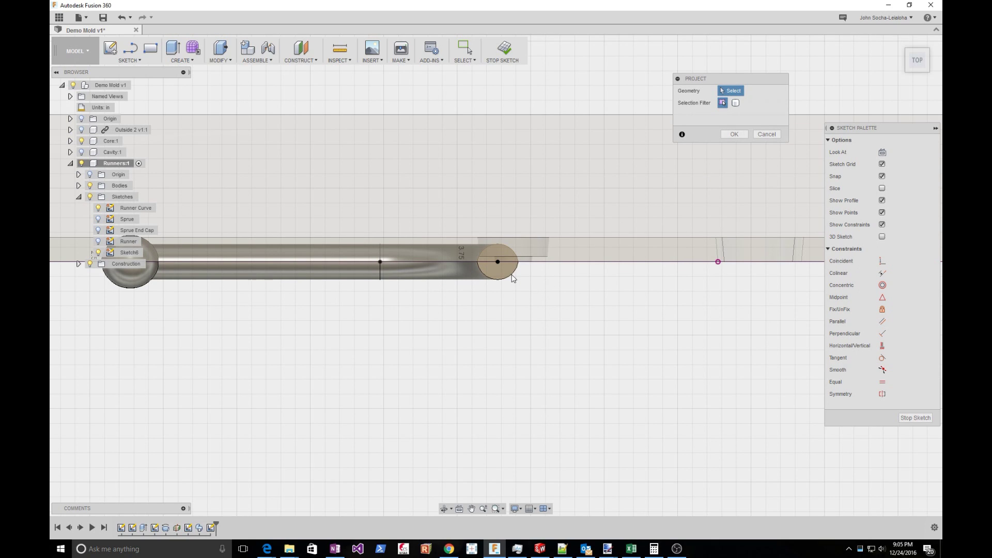
pyautogui.keyDown('shift'); pyautogui.moveTo(516, 290); pyautogui.dragTo(439, 380, button='middle'); pyautogui.keyUp('shift')
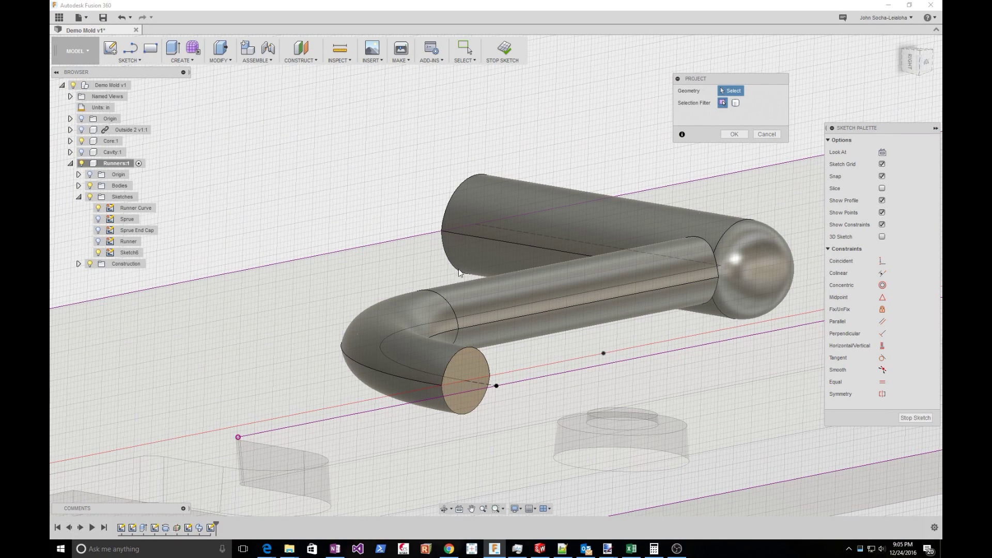
pyautogui.click(766, 134)
# Hide the Core component and the Runner Curve sketch to leave the sprue and runner body unobstructed.
pyautogui.scroll(-5, 541, 137)
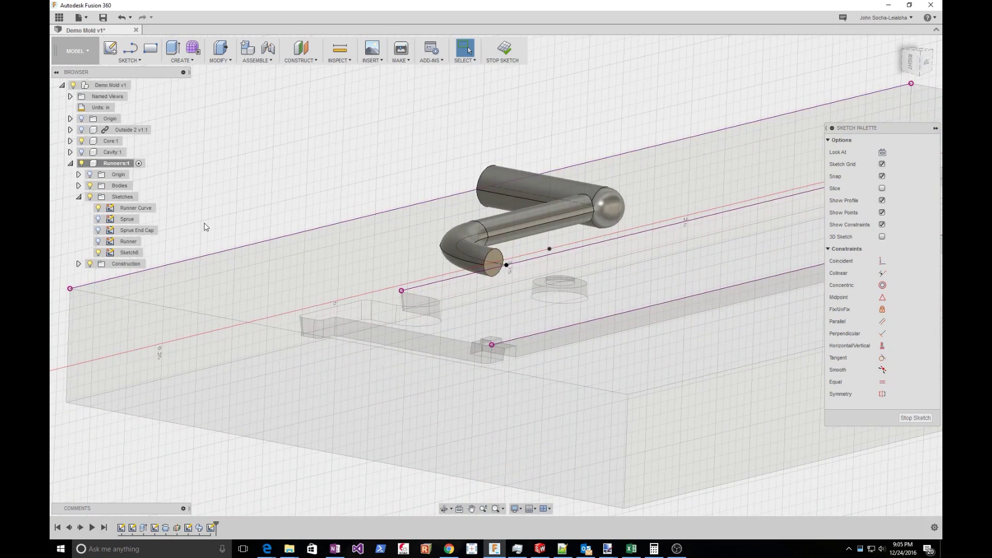
pyautogui.click(81, 152)
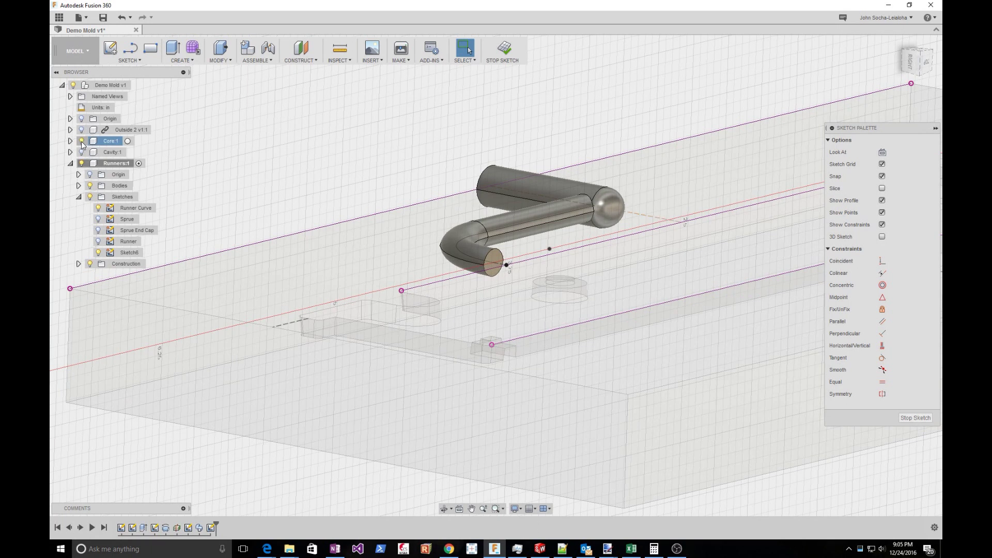
pyautogui.click(81, 141)
pyautogui.scroll(-2, 354, 204)
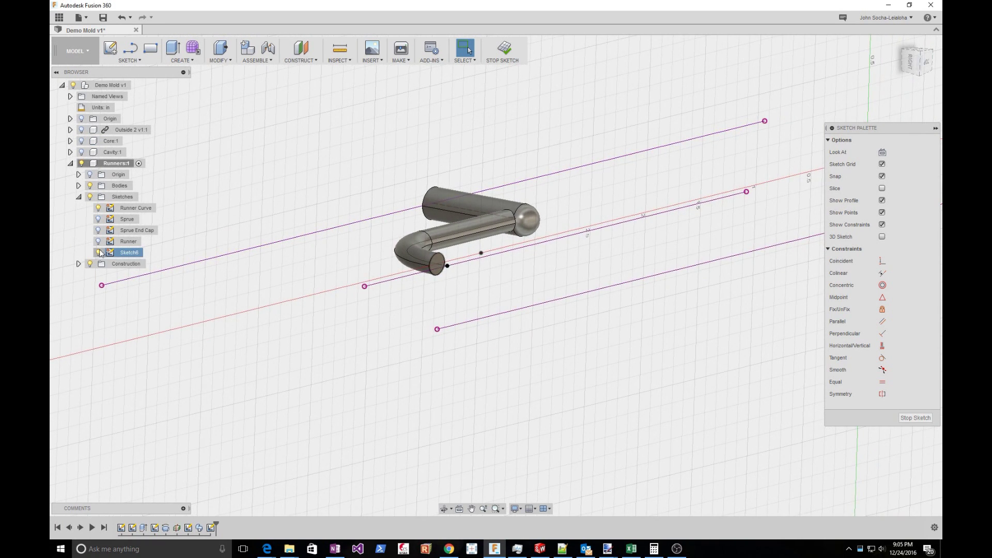
pyautogui.click(99, 208)
pyautogui.keyDown('shift'); pyautogui.moveTo(450, 374); pyautogui.dragTo(166, 265, button='middle'); pyautogui.keyUp('shift')
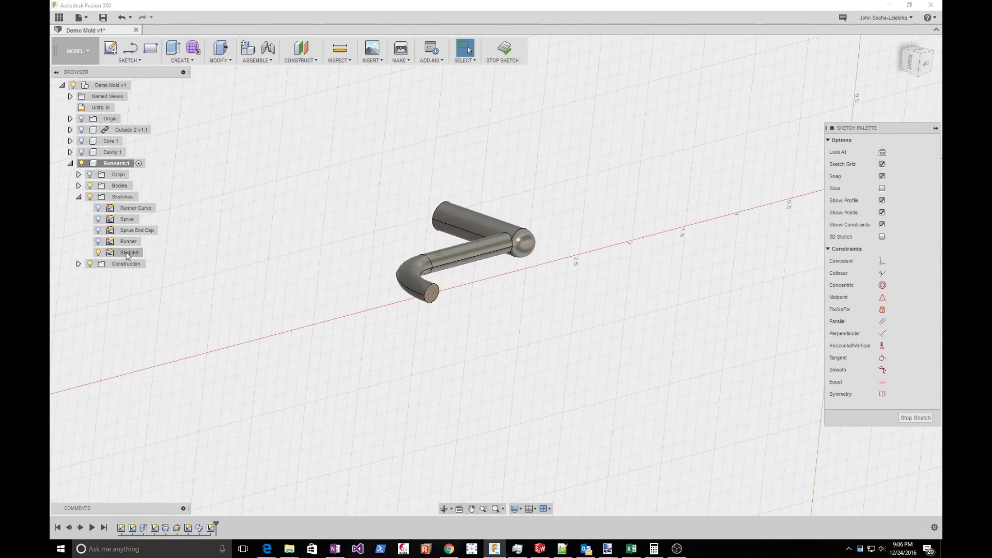
# Project the upper semicircular edge of the runner's end face into the sketch.
pyautogui.scroll(8, 487, 319)
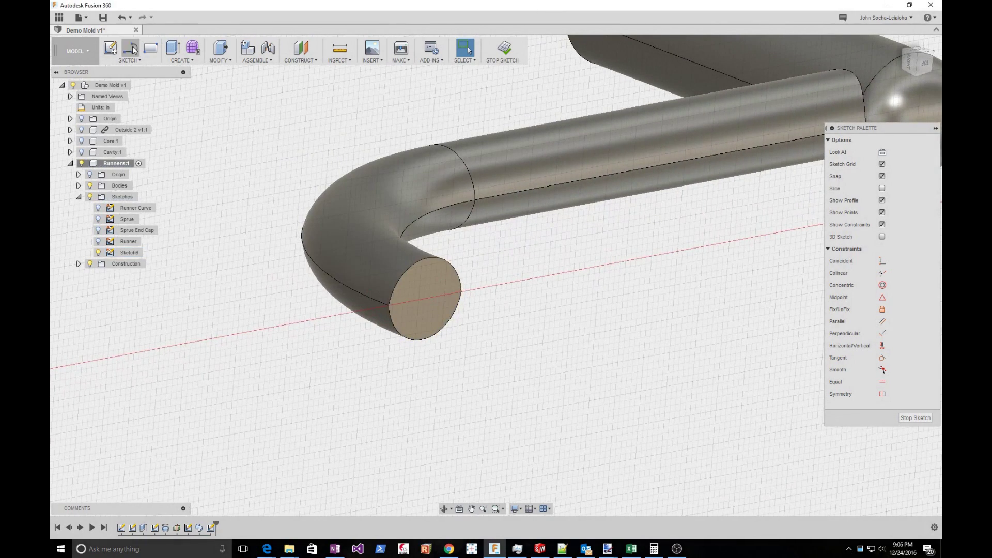
pyautogui.click(138, 60)
pyautogui.moveTo(142, 300)
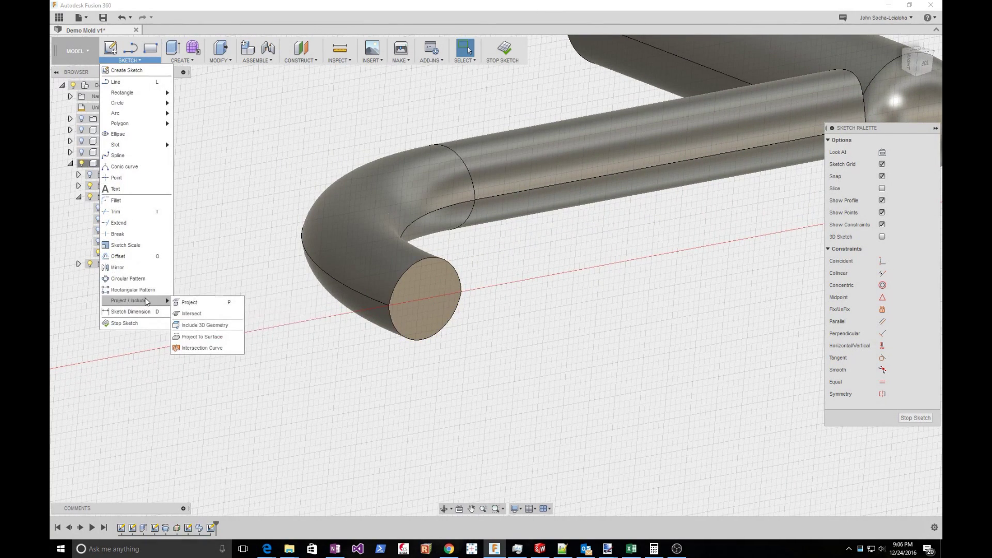
pyautogui.click(191, 304)
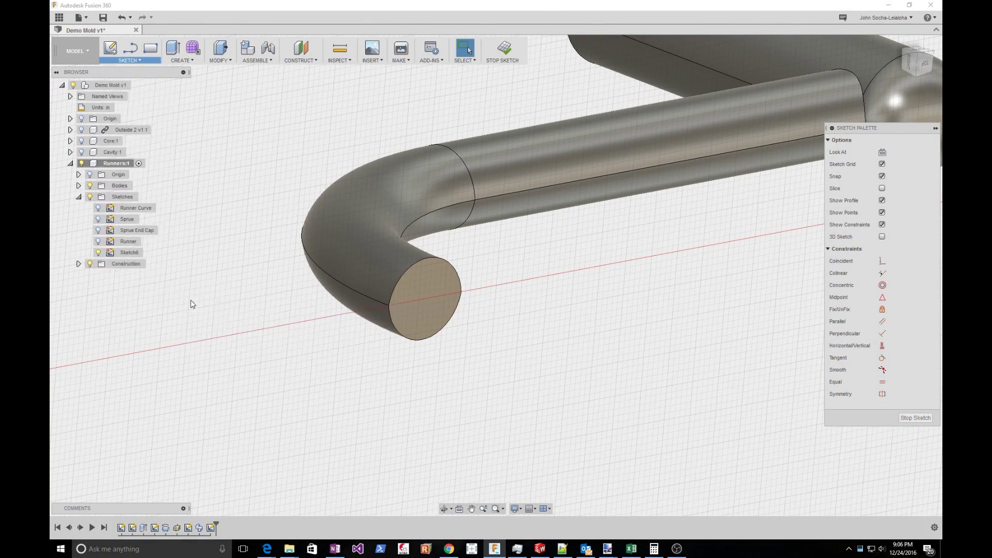
pyautogui.click(426, 259)
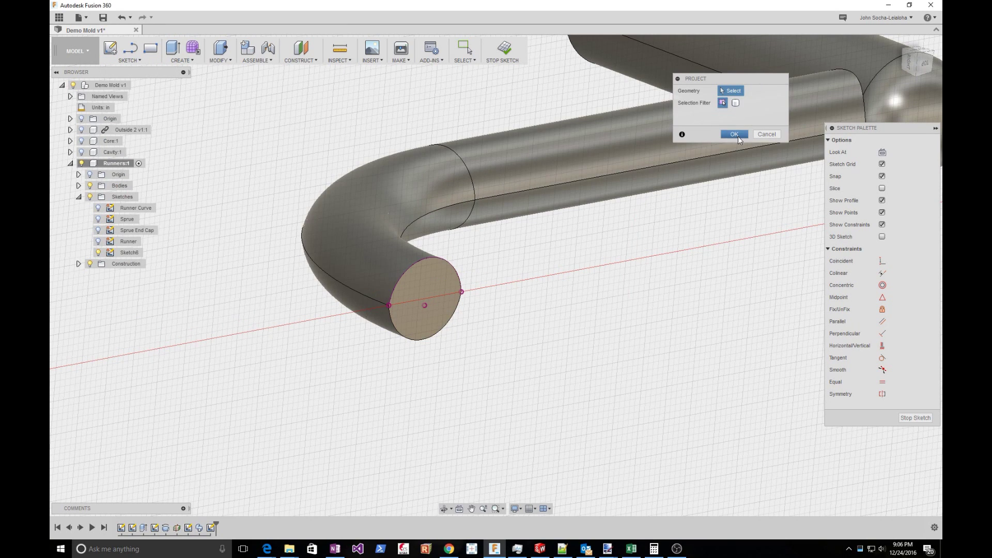
pyautogui.click(736, 135)
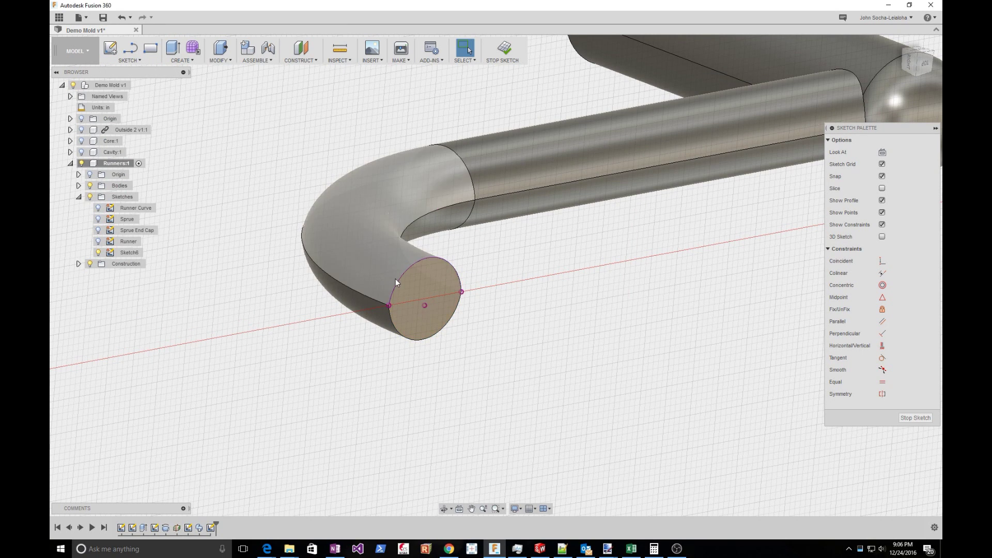
# Draw a line across the end face joining the projected arc's two endpoints, and finish the sketch.
pyautogui.press('l')
pyautogui.click(388, 306)
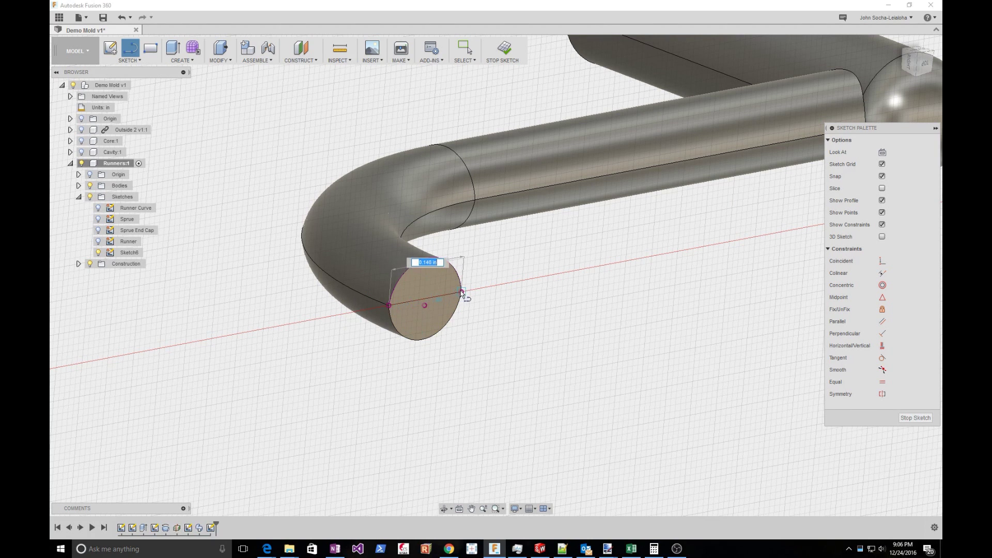
pyautogui.click(463, 292)
pyautogui.press('Escape')
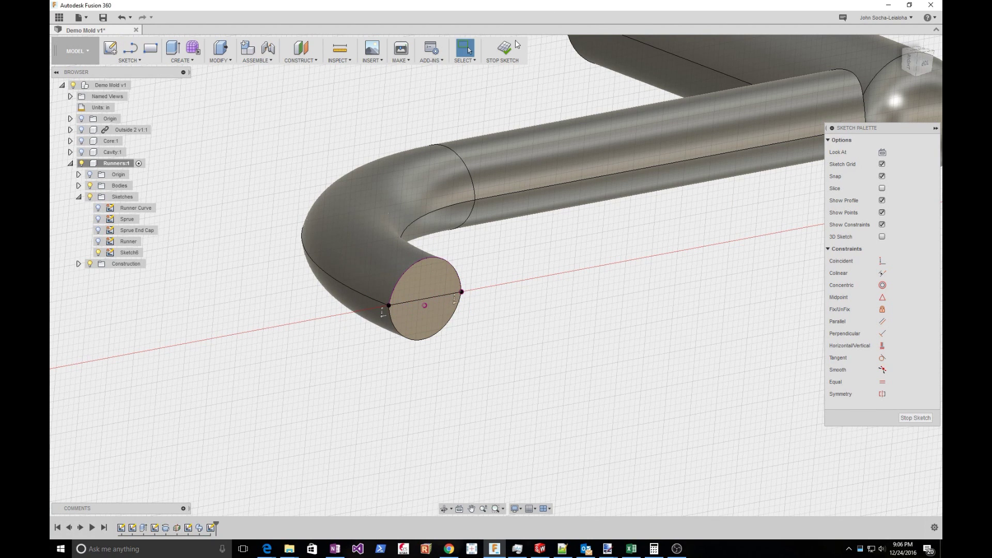
pyautogui.click(503, 49)
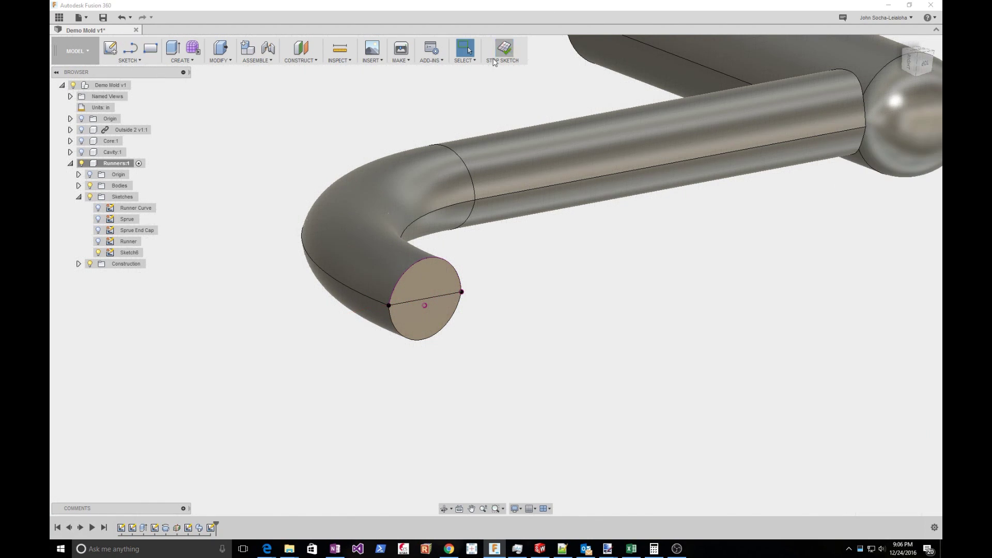
# Revolve the upper half-circle profile 360 degrees about the line across it, using Join, to round off the runner's end.
pyautogui.click(175, 60)
pyautogui.click(203, 95)
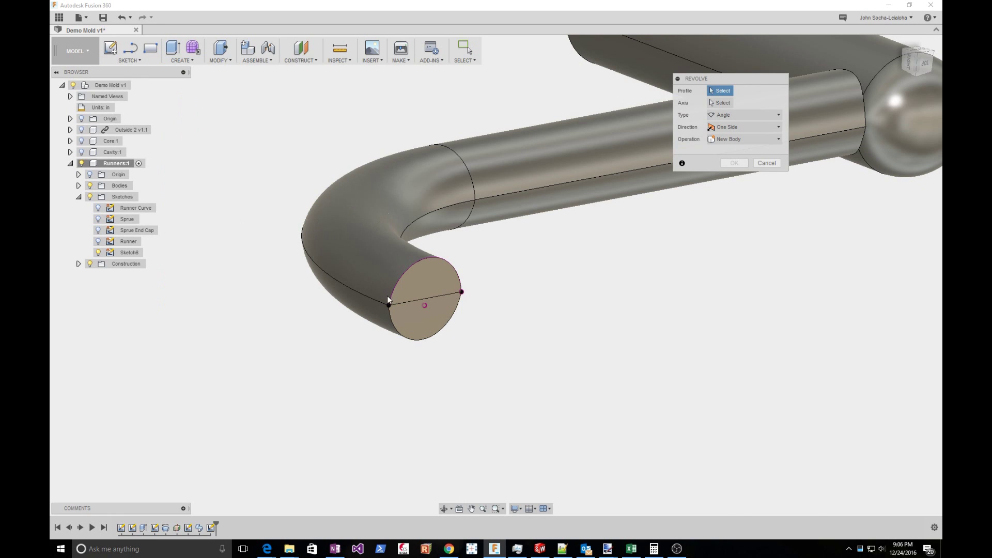
pyautogui.click(411, 281)
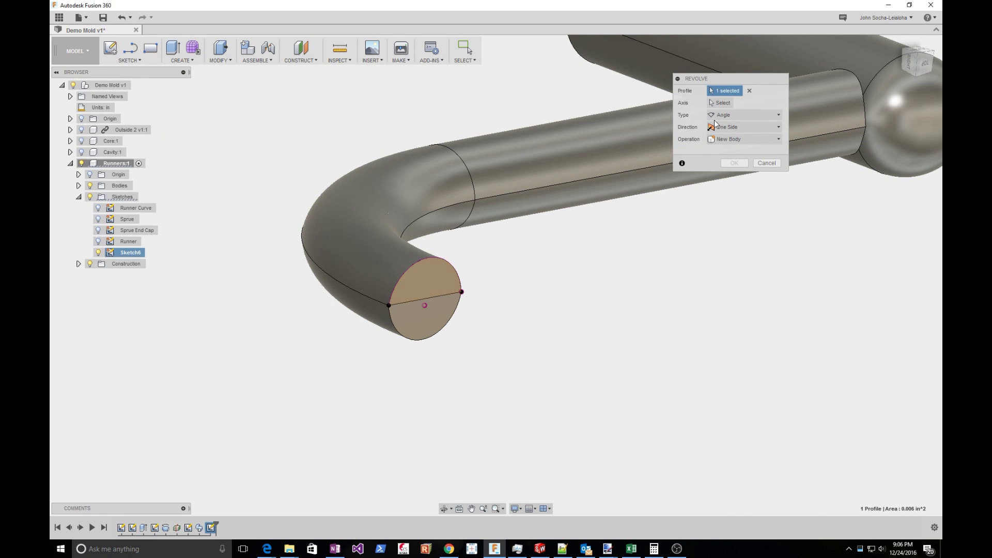
pyautogui.click(438, 296)
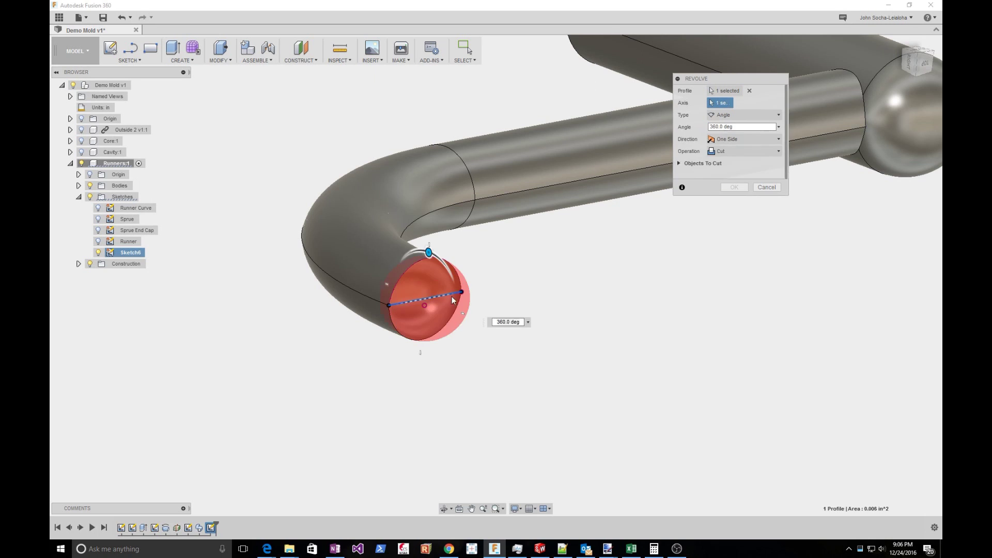
pyautogui.click(732, 151)
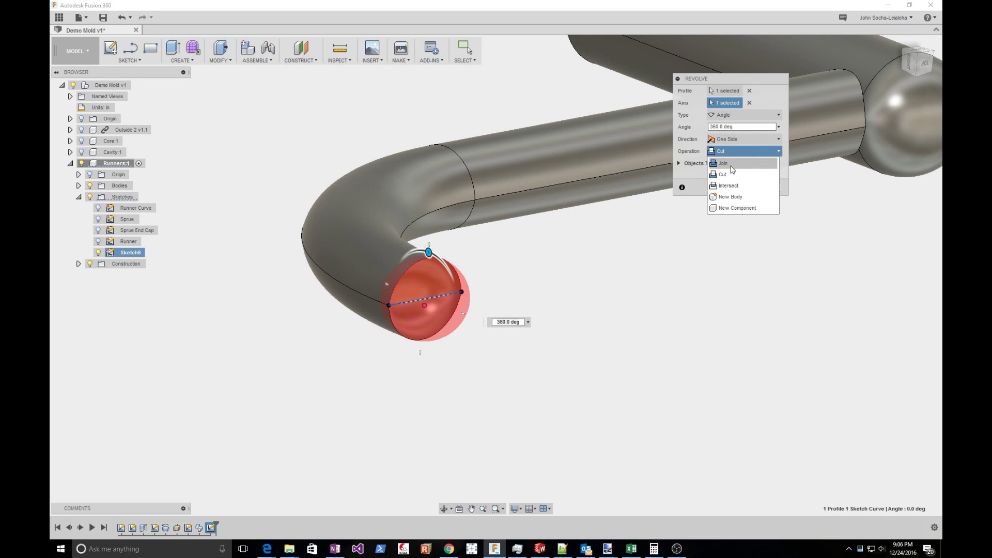
pyautogui.click(731, 163)
pyautogui.click(734, 174)
# Show the Core component again and check the runner's rounded tip against the edge of the part recess.
pyautogui.scroll(-5, 675, 273)
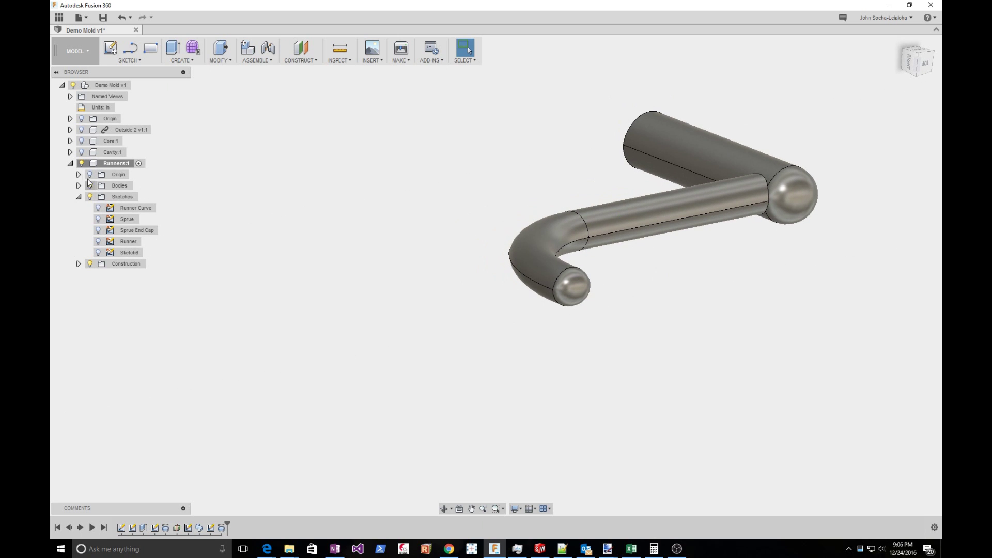
pyautogui.click(81, 152)
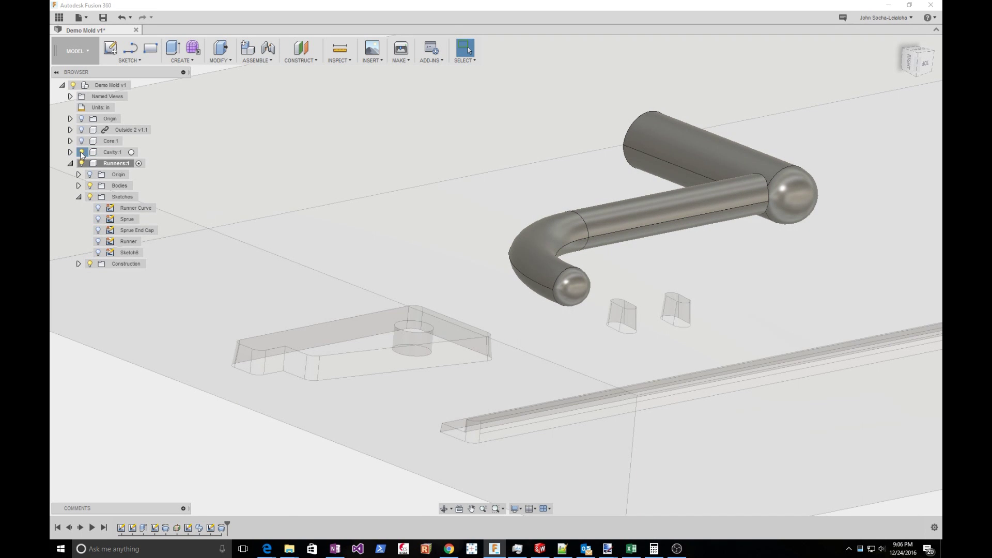
pyautogui.click(81, 152)
pyautogui.click(81, 140)
pyautogui.scroll(-3, 491, 281)
pyautogui.keyDown('shift'); pyautogui.moveTo(492, 281); pyautogui.dragTo(565, 295, button='middle'); pyautogui.keyUp('shift')
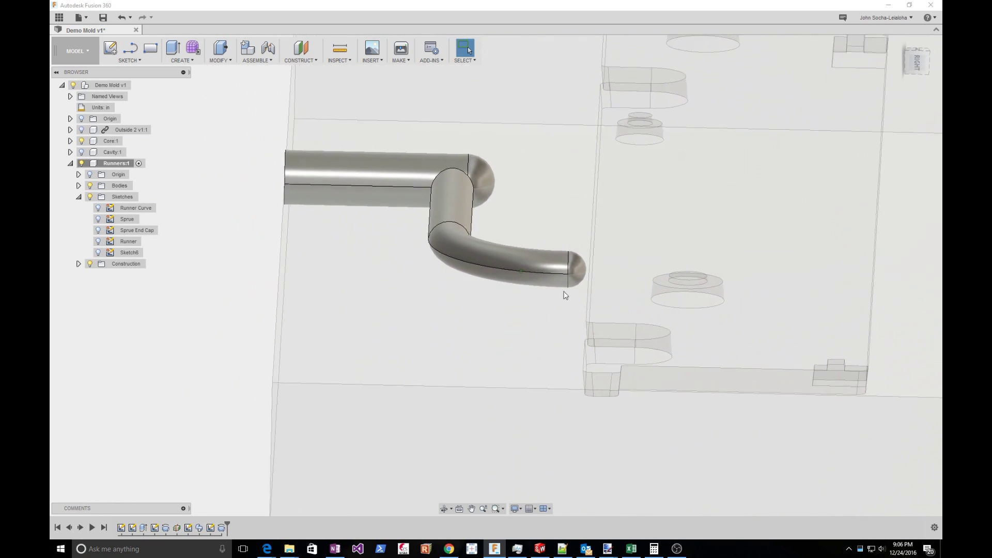
pyautogui.scroll(8, 565, 295)
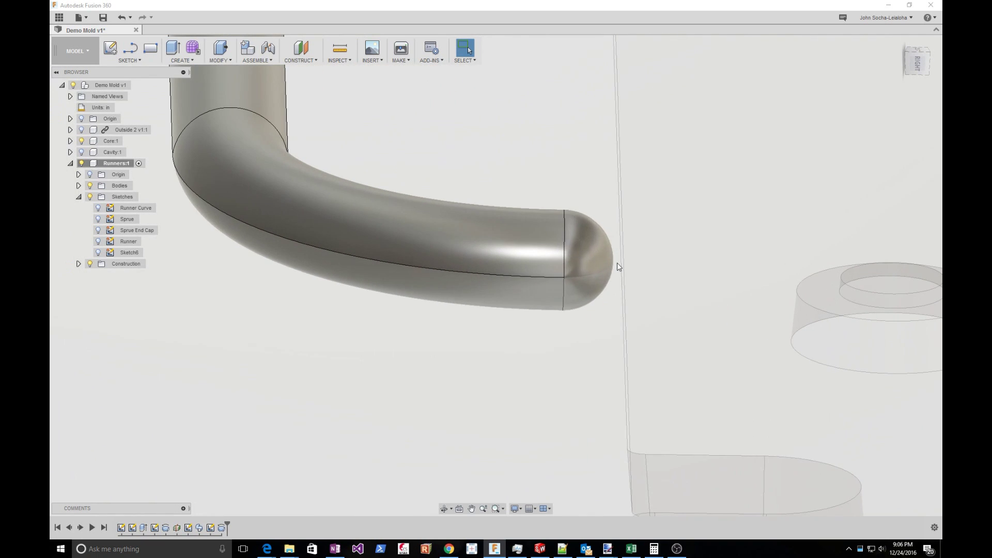
pyautogui.scroll(-4, 616, 263)
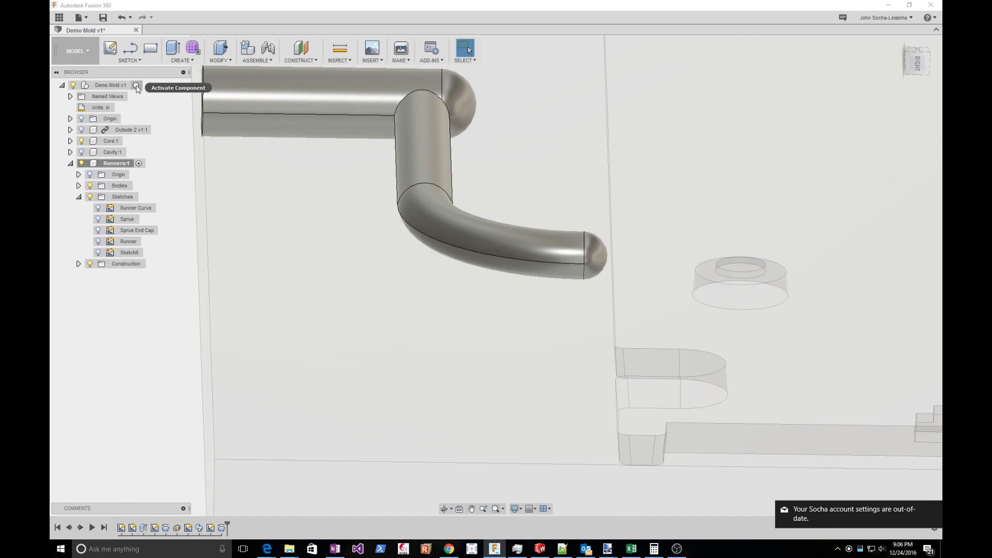
# Activate the top-level Demo Mold component and examine how the sprue and runner sit in the core block.
pyautogui.click(140, 85)
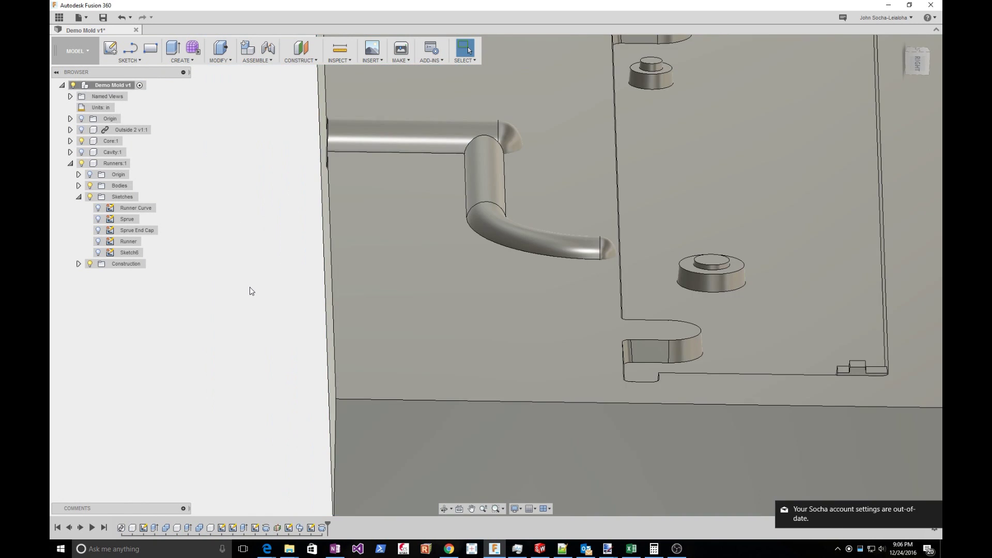
pyautogui.keyDown('shift'); pyautogui.moveTo(250, 286); pyautogui.dragTo(596, 239, button='middle'); pyautogui.keyUp('shift')
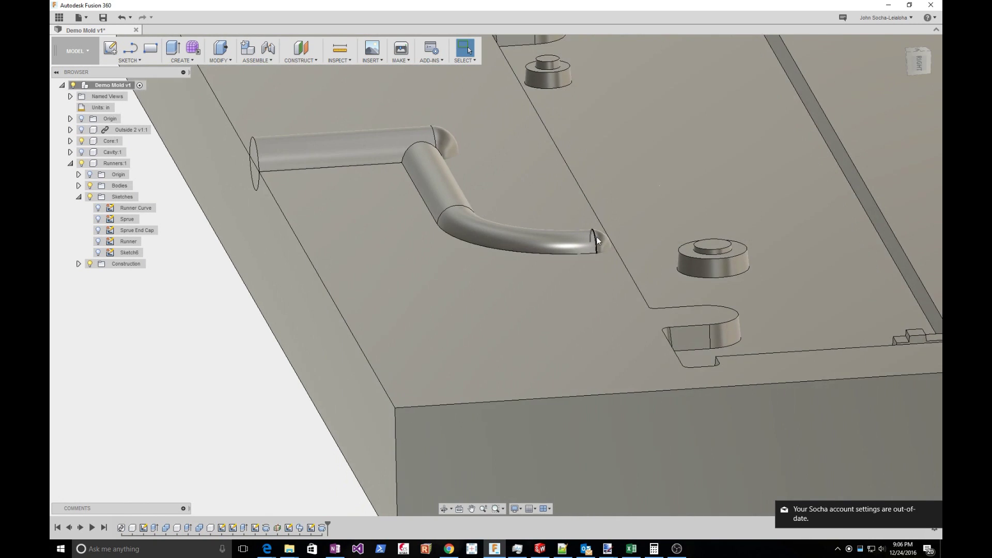
pyautogui.scroll(5, 596, 236)
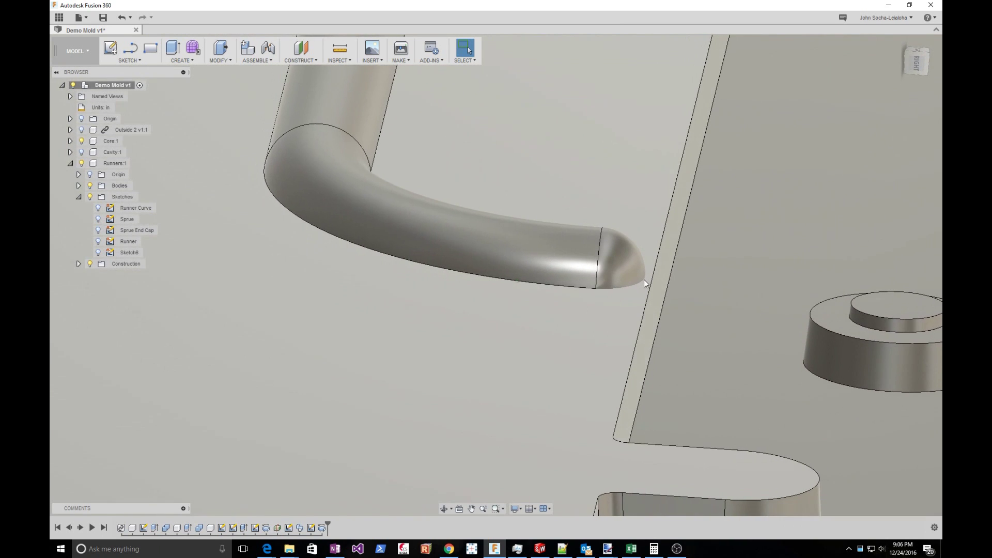
pyautogui.scroll(-8, 644, 280)
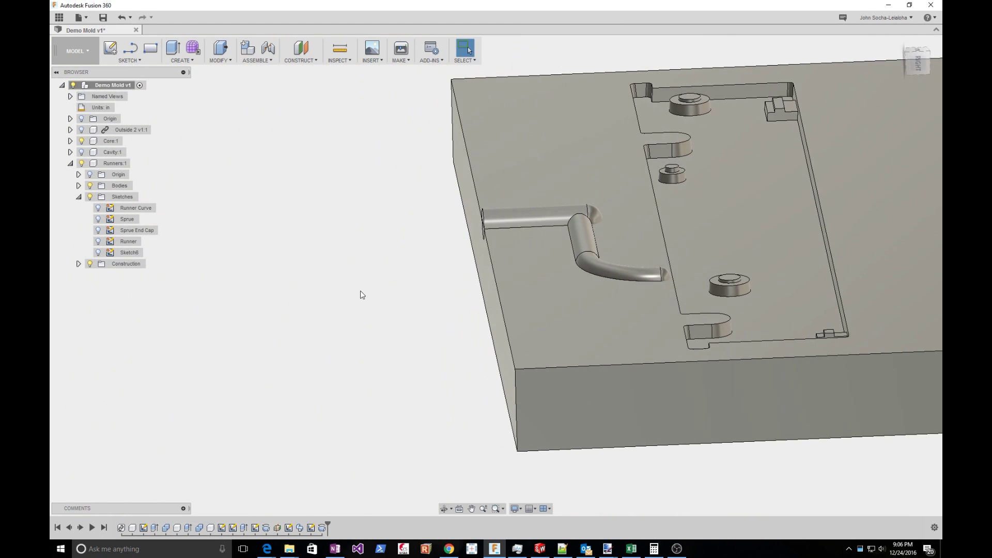
pyautogui.keyDown('shift'); pyautogui.moveTo(361, 291); pyautogui.dragTo(442, 289, button='middle'); pyautogui.keyUp('shift')
pyautogui.keyDown('shift'); pyautogui.moveTo(658, 295); pyautogui.dragTo(461, 368, button='middle'); pyautogui.keyUp('shift')
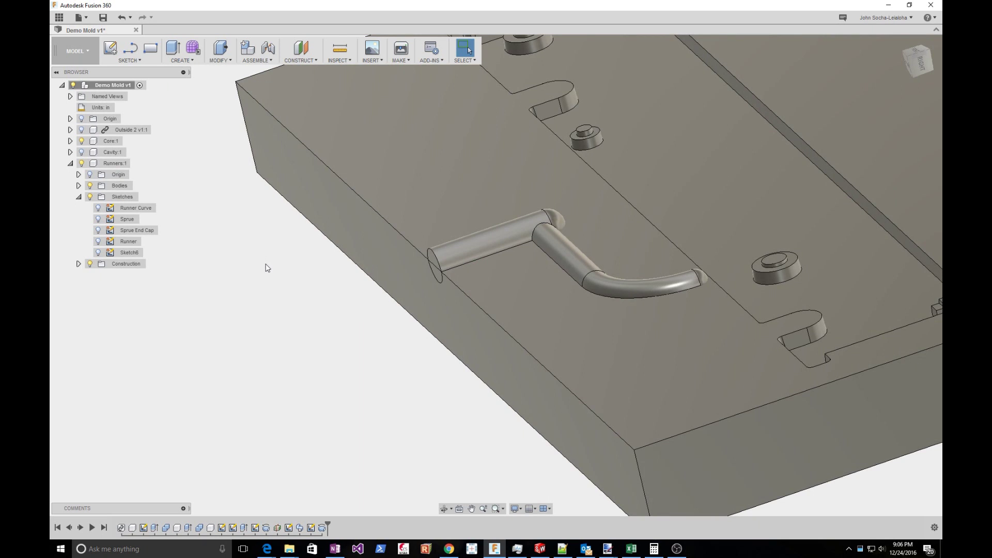
# Activate the Runners component for editing.
pyautogui.click(128, 164)
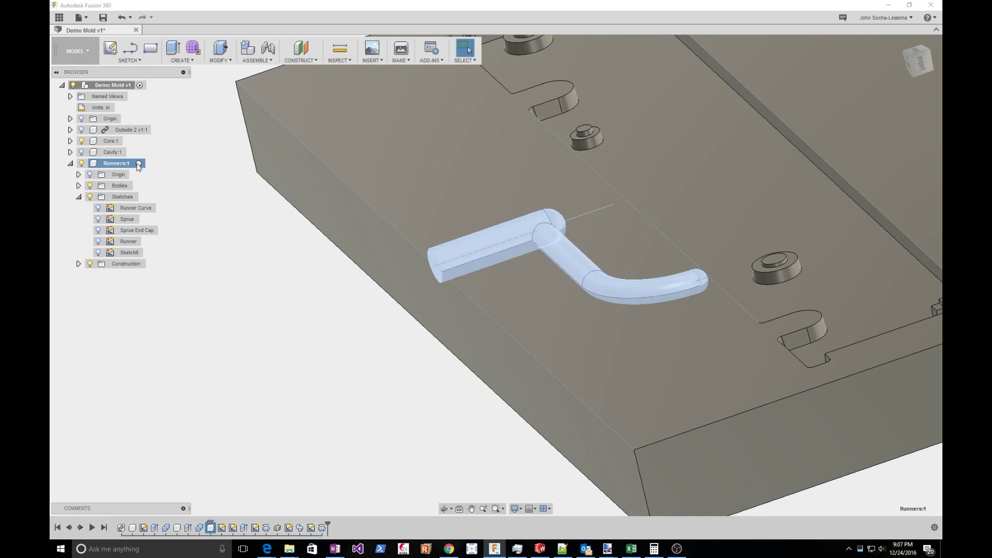
pyautogui.click(138, 164)
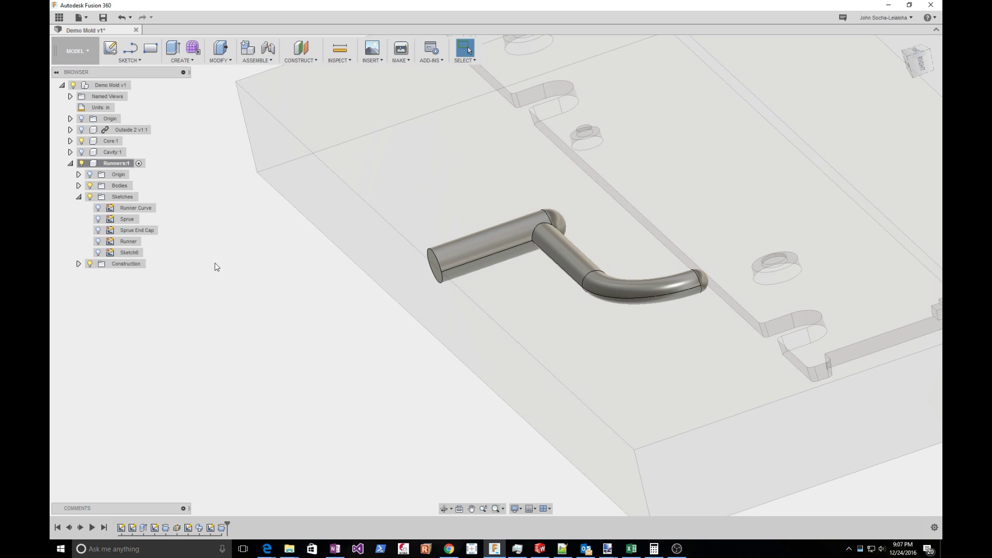
pyautogui.scroll(-3, 223, 268)
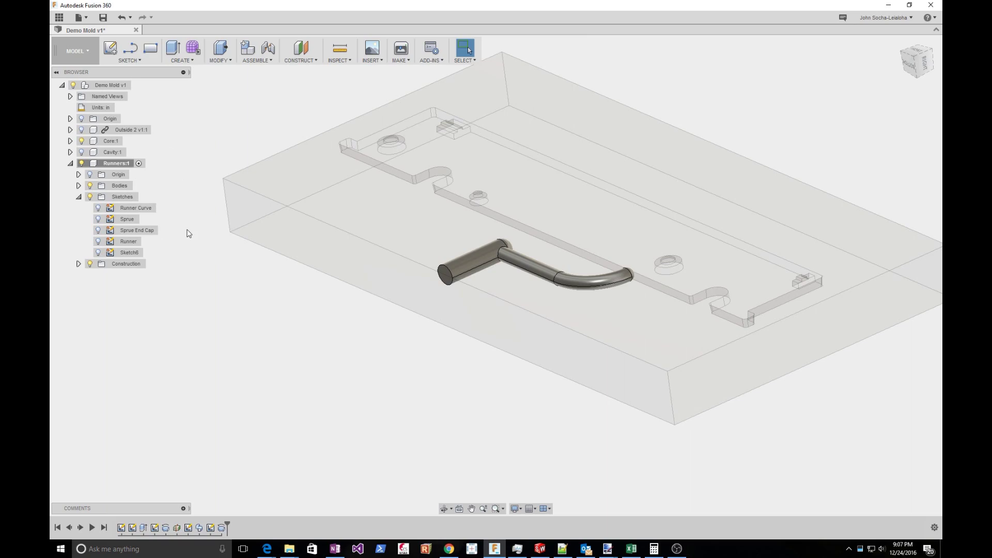
# Sketch a two-point rectangle on the front origin plane, running from the runner's rounded tip across the edge of the part recess.
pyautogui.press('r')
pyautogui.click(386, 143)
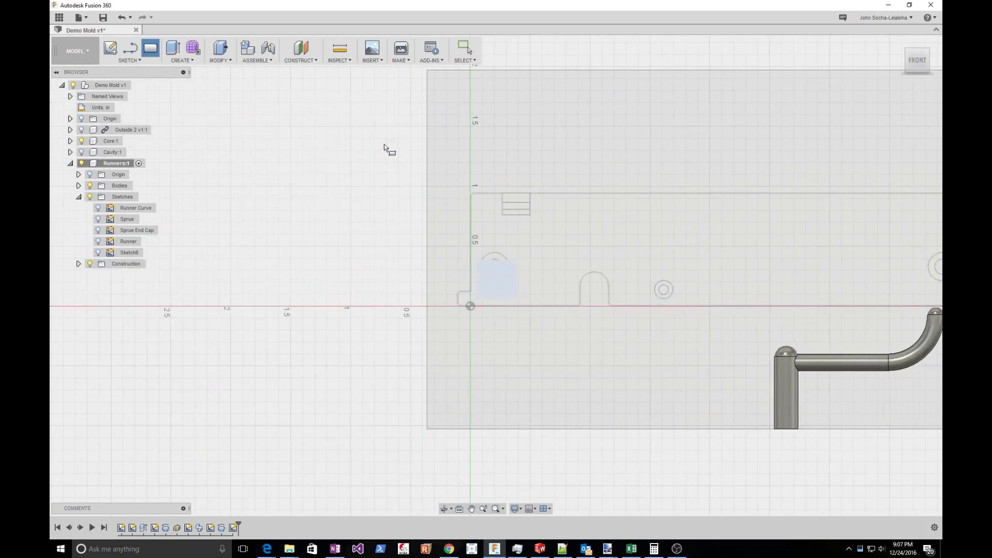
pyautogui.scroll(-3, 274, 178)
pyautogui.scroll(7, 803, 285)
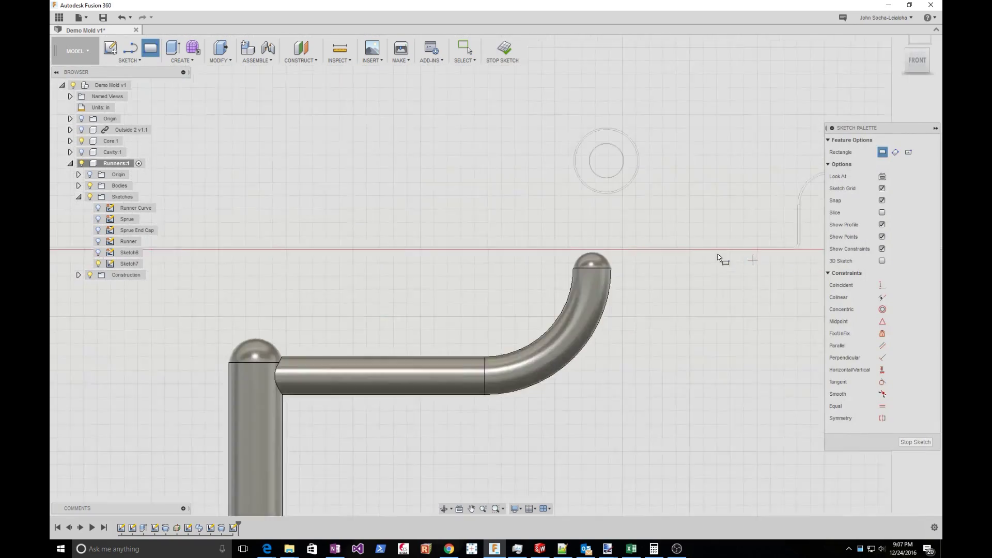
pyautogui.scroll(4, 718, 257)
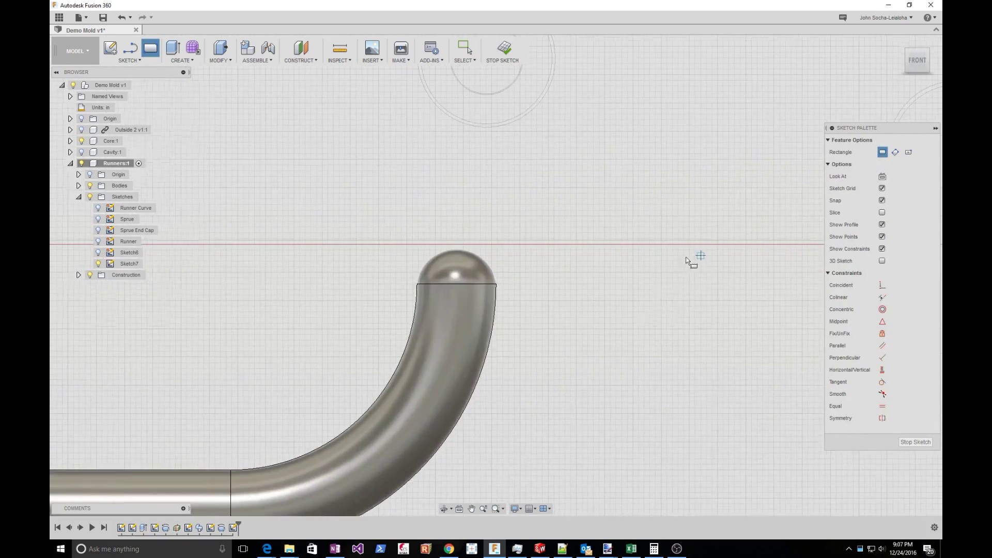
pyautogui.click(447, 272)
pyautogui.click(486, 205)
pyautogui.press('Escape')
# Make the rectangle's lower side colinear with the straight edge below the runner's rounded tip, and shift the rectangle off-centre.
pyautogui.scroll(4, 485, 284)
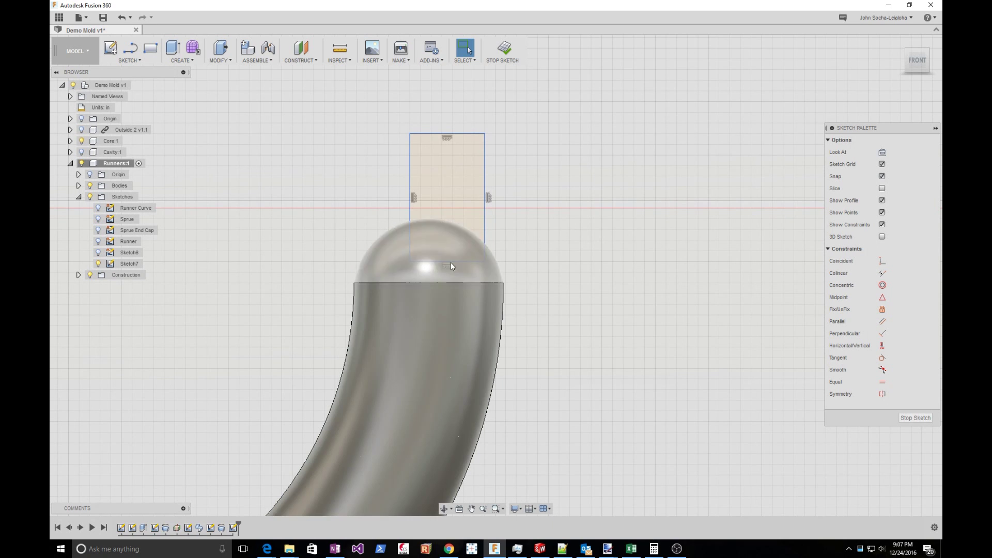
pyautogui.click(434, 284)
pyautogui.keyDown('ctrl'); pyautogui.click(433, 262); pyautogui.keyUp('ctrl')
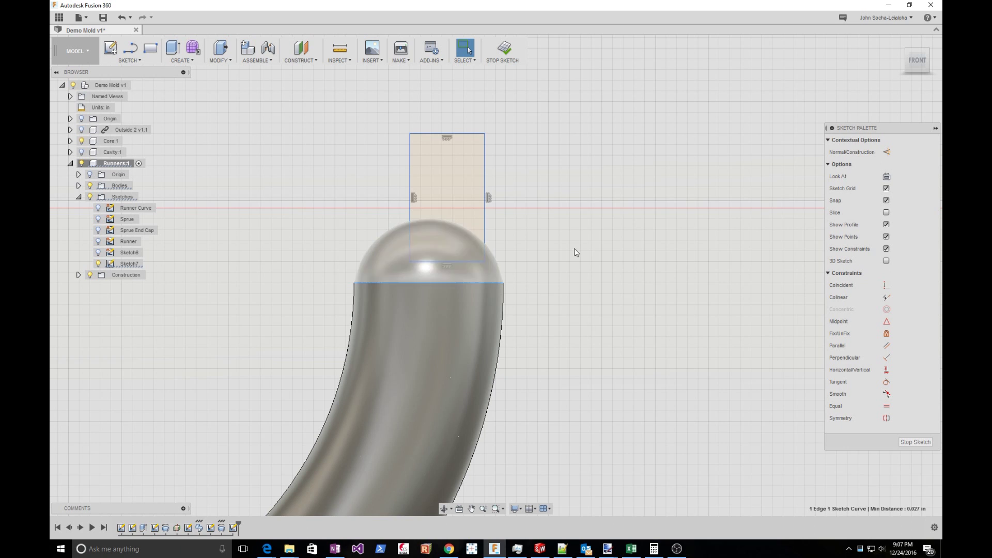
pyautogui.click(886, 297)
pyautogui.scroll(-1, 658, 243)
pyautogui.moveTo(489, 167); pyautogui.dragTo(545, 194)
pyautogui.moveTo(442, 200); pyautogui.dragTo(477, 201)
pyautogui.click(658, 231)
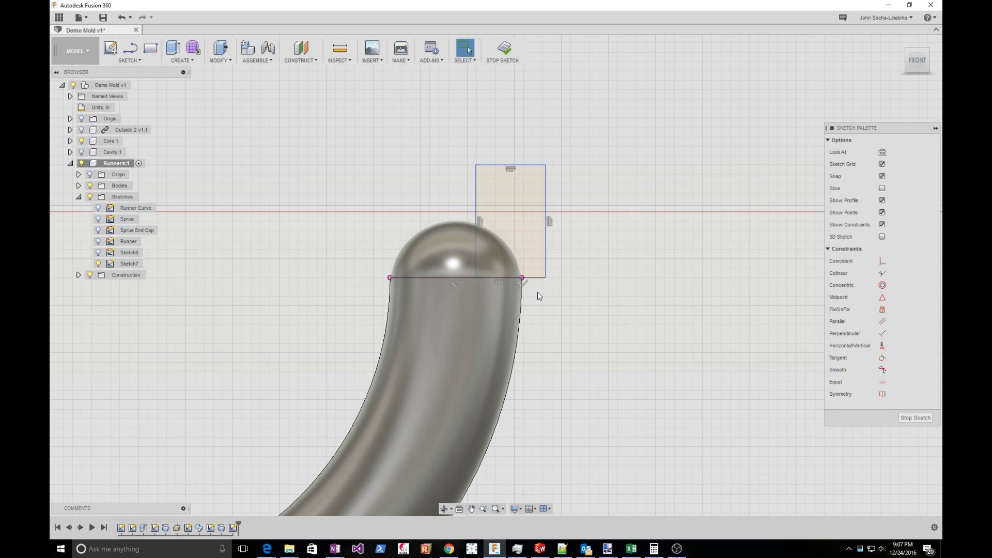
# Centre the rectangle with a vertical construction line joining the midpoint of the runner's end edge to the midpoint of the rectangle's upper side.
pyautogui.press('l')
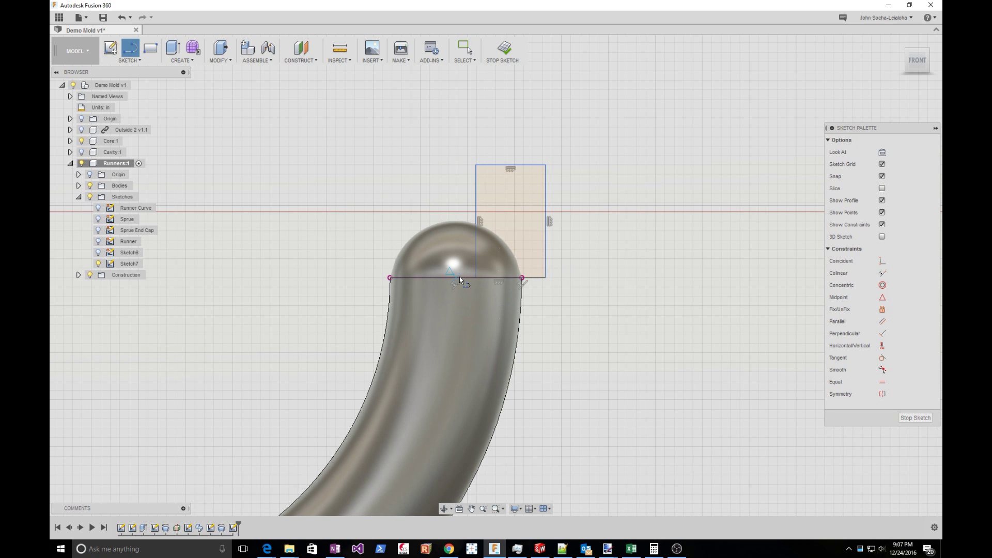
pyautogui.click(456, 277)
pyautogui.click(510, 164)
pyautogui.press('Escape')
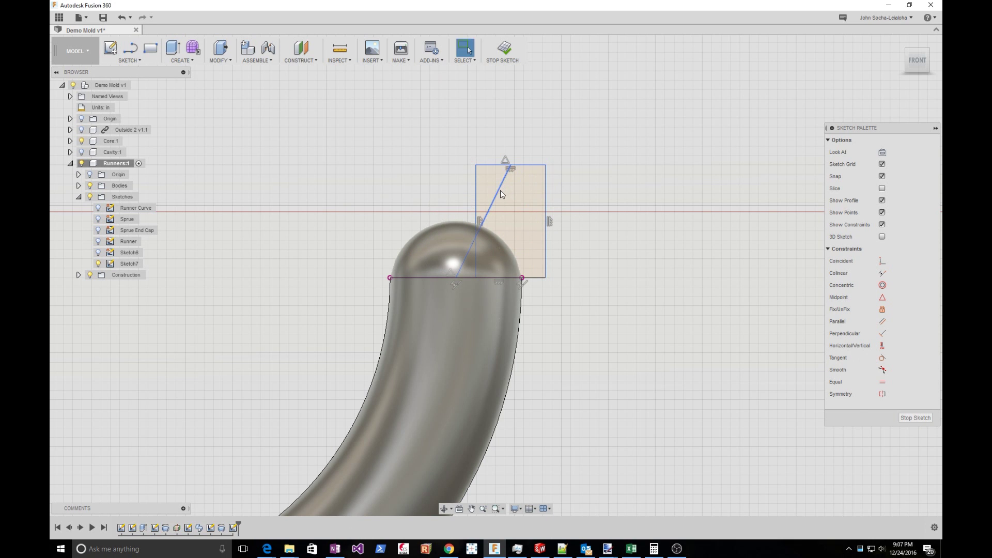
pyautogui.click(496, 195)
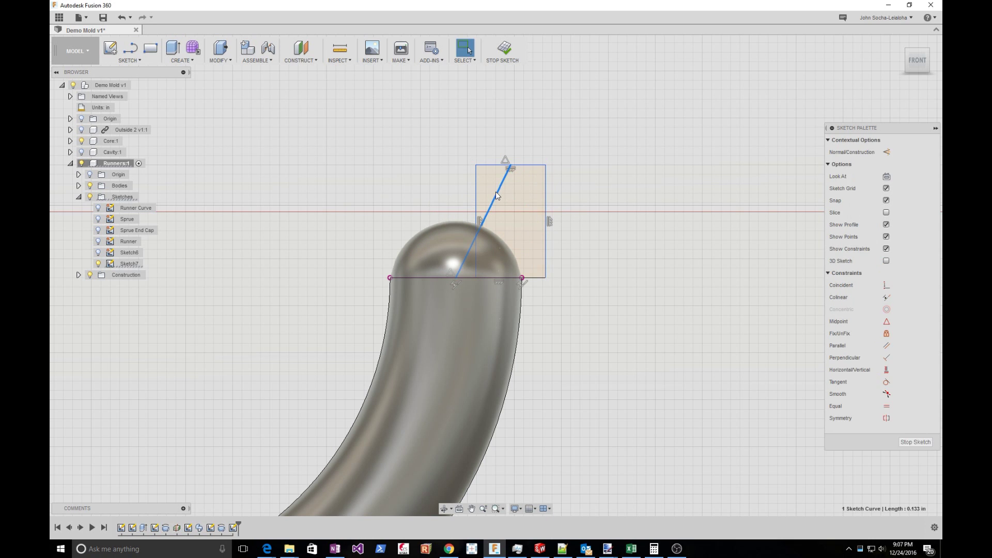
pyautogui.click(888, 370)
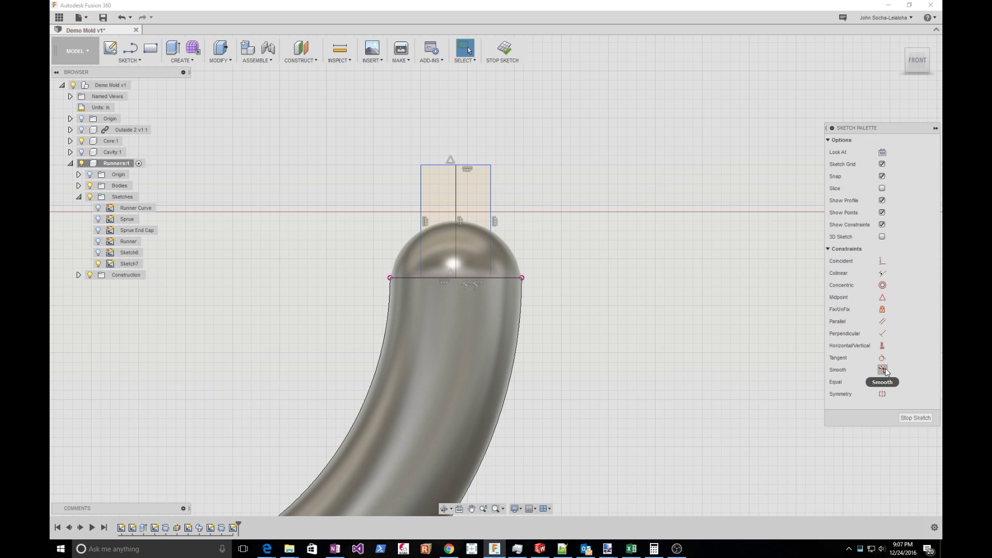
pyautogui.click(457, 191)
pyautogui.press('x')
# Dimension the rectangle's width as 0.06 in.
pyautogui.press('d')
pyautogui.click(476, 170)
pyautogui.click(465, 125)
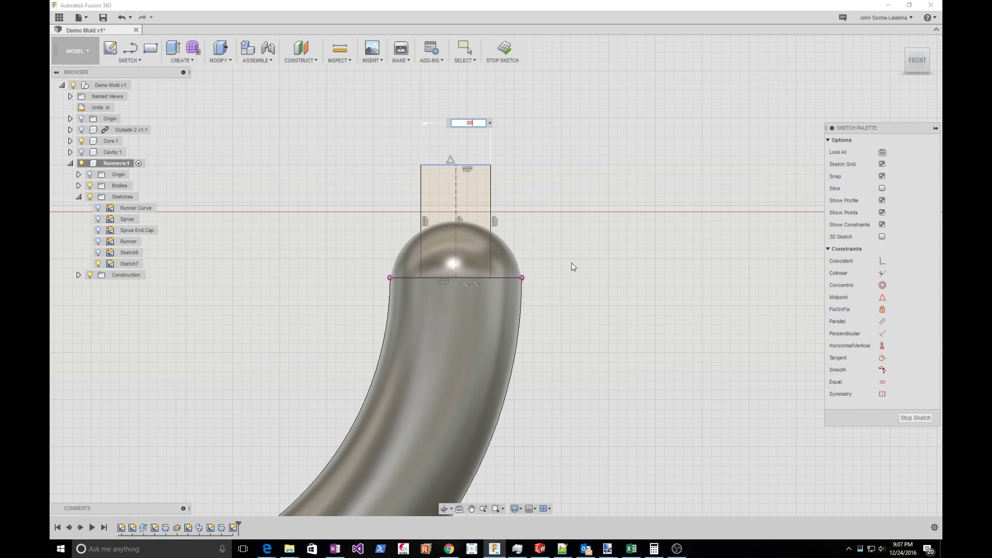
pyautogui.press('Return')
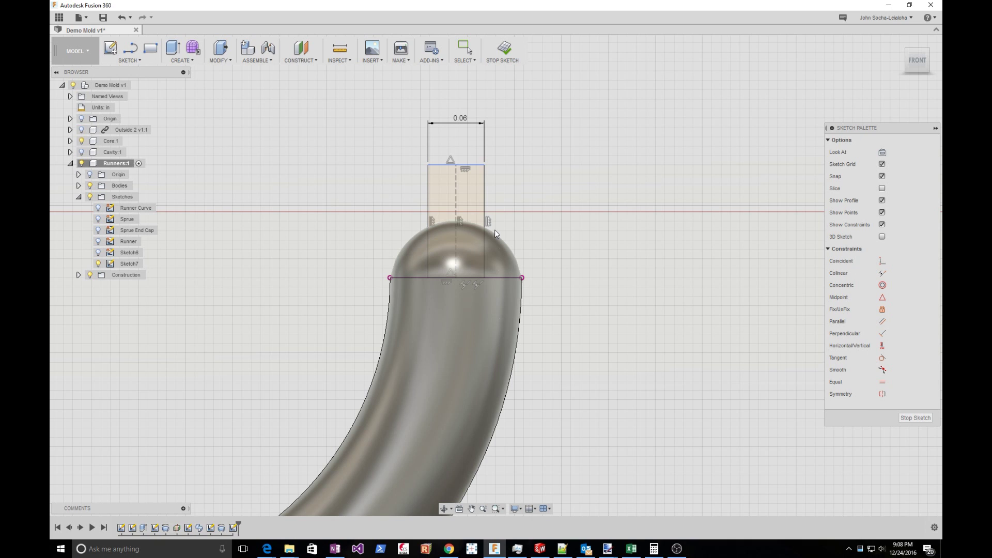
# Dimension the rectangle's upper side 0.05 in from the part recess edge, and finish the sketch.
pyautogui.click(511, 212)
pyautogui.click(473, 167)
pyautogui.click(529, 189)
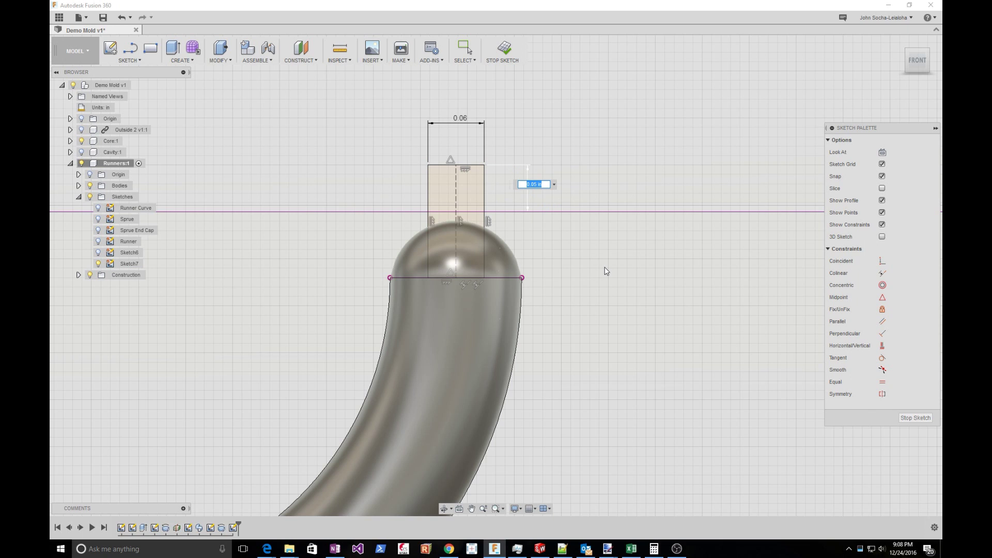
pyautogui.press('Return')
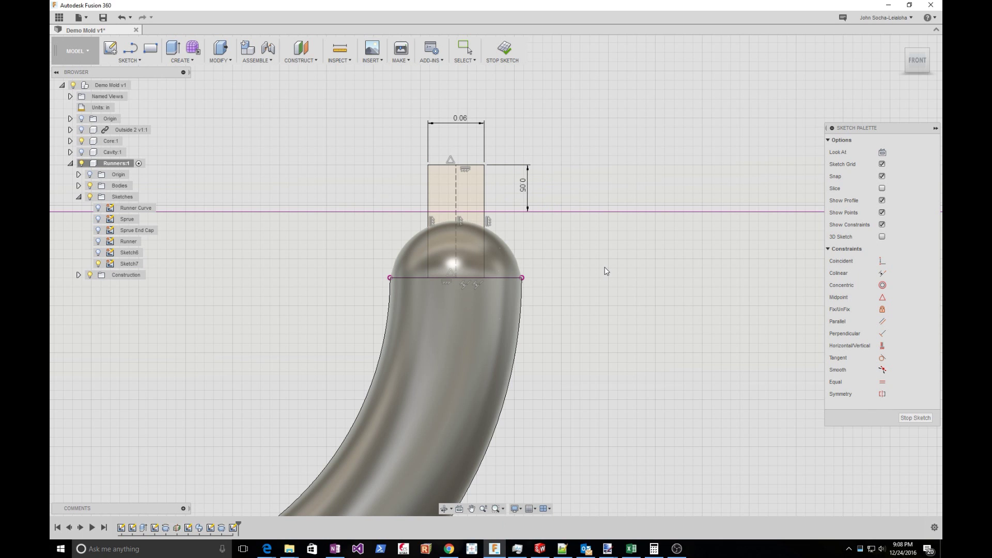
pyautogui.moveTo(585, 260)
pyautogui.keyDown('shift'); pyautogui.mouseDown(button='middle')
pyautogui.moveTo(585, 271)
pyautogui.moveTo(573, 263)
pyautogui.mouseUp(button='middle'); pyautogui.keyUp('shift')
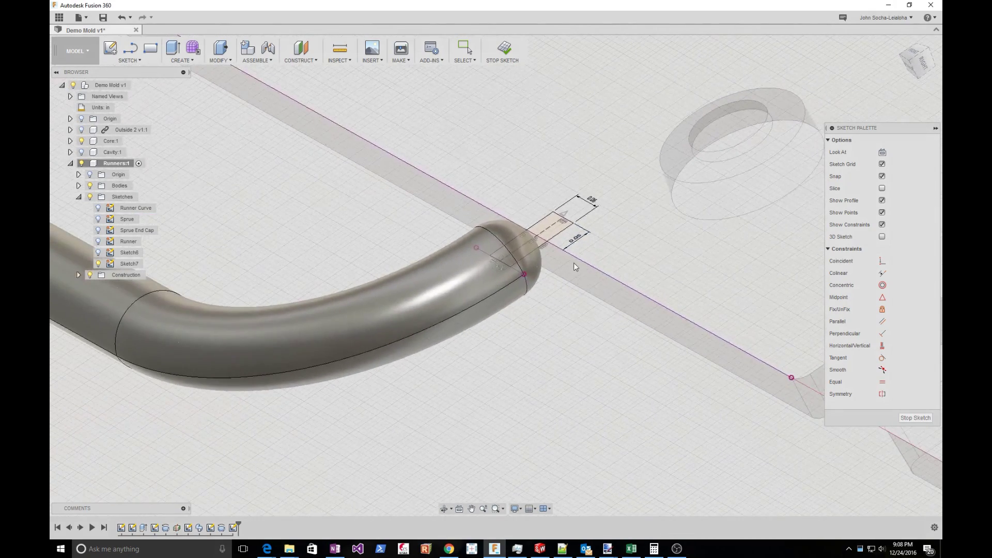
pyautogui.click(909, 417)
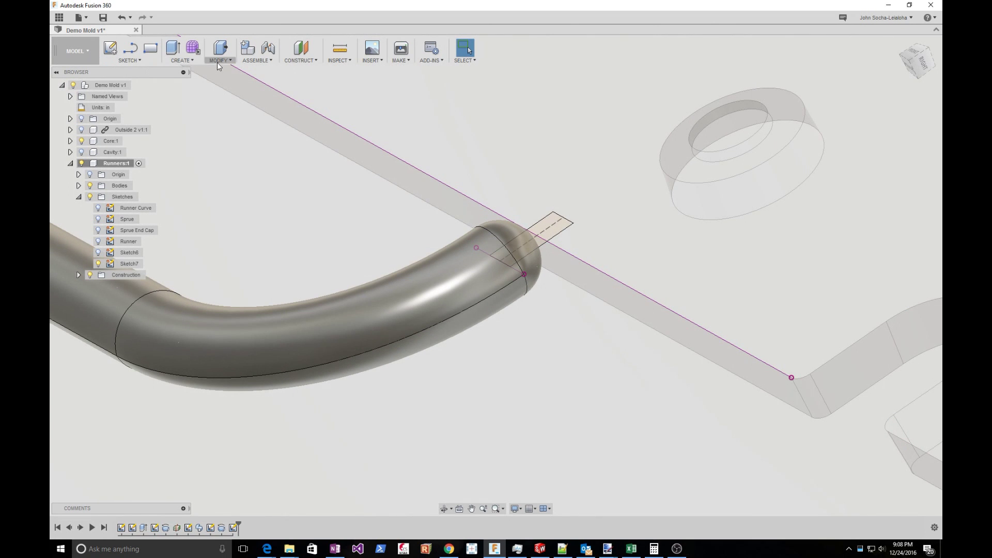
# Extrude both rectangle profiles about -0.02 in into the core, with the operation set to Join.
pyautogui.click(183, 63)
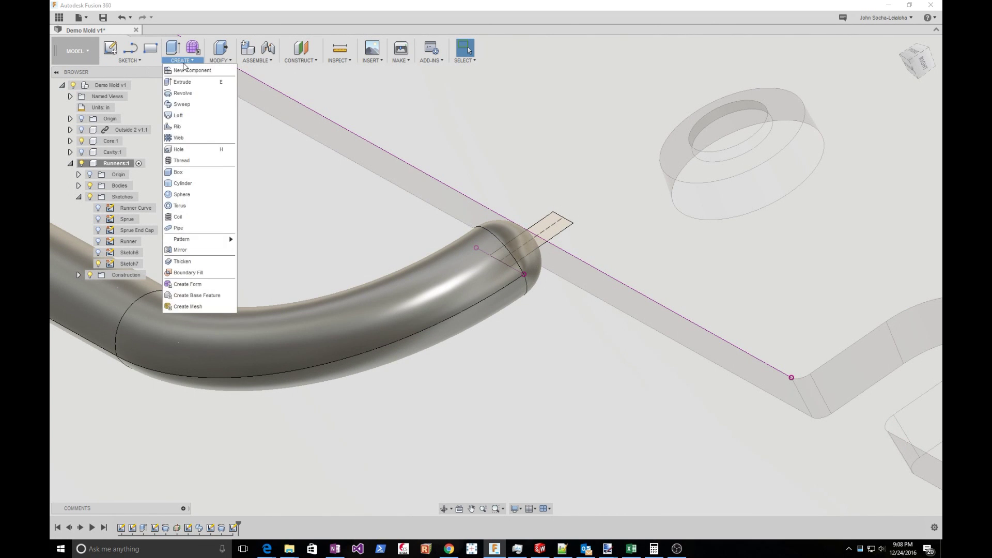
pyautogui.click(188, 84)
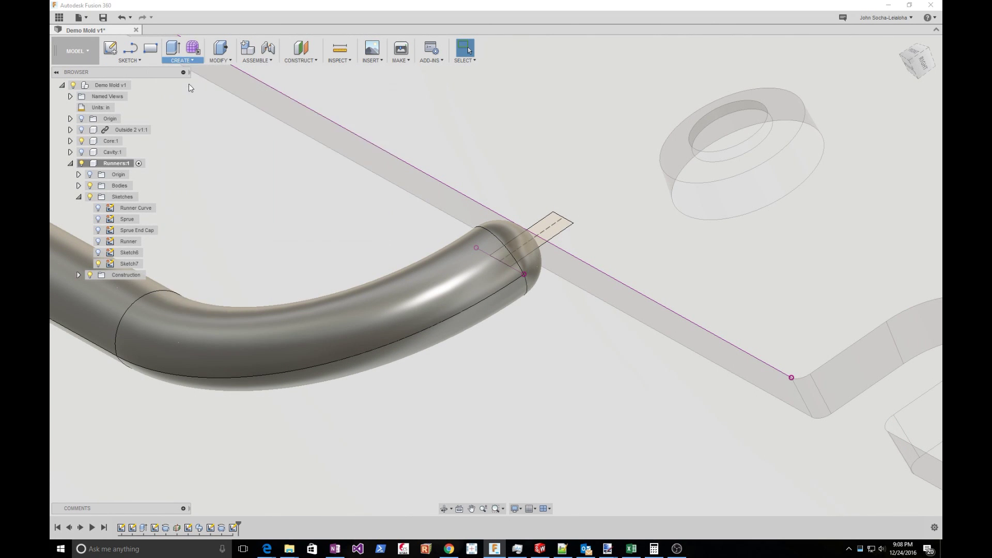
pyautogui.click(556, 239)
pyautogui.click(541, 243)
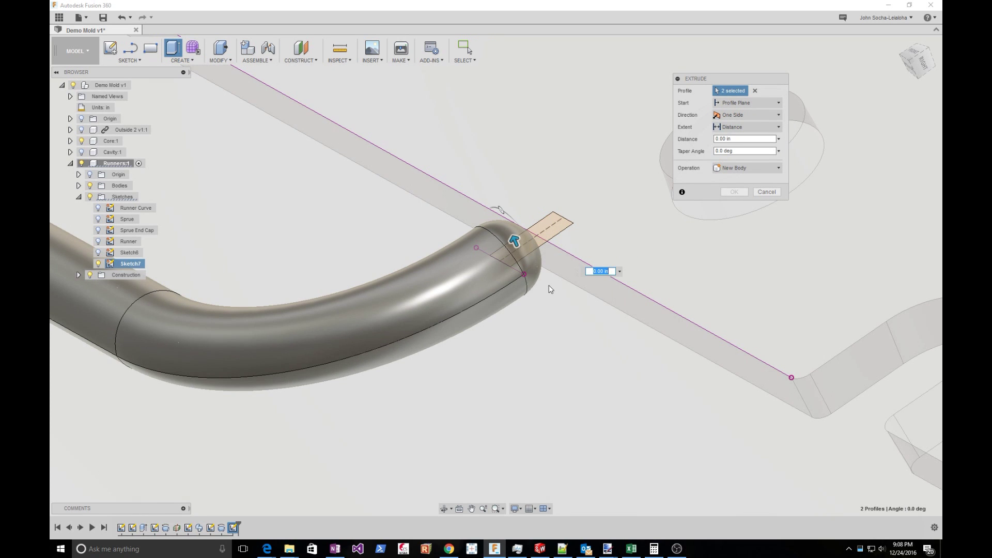
pyautogui.moveTo(515, 239); pyautogui.dragTo(522, 251)
pyautogui.click(748, 167)
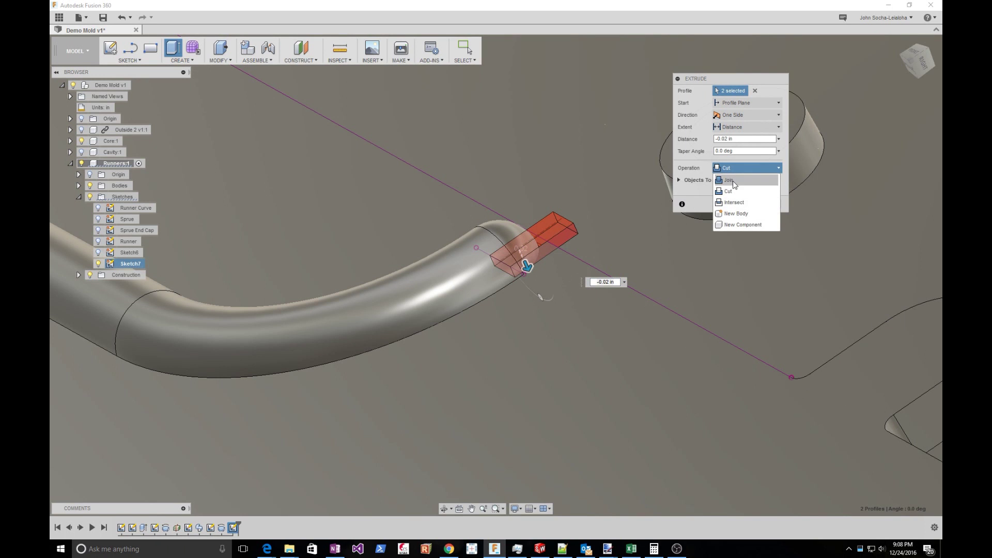
pyautogui.click(734, 178)
pyautogui.keyDown('shift'); pyautogui.moveTo(591, 255); pyautogui.dragTo(568, 255, button='middle'); pyautogui.keyUp('shift')
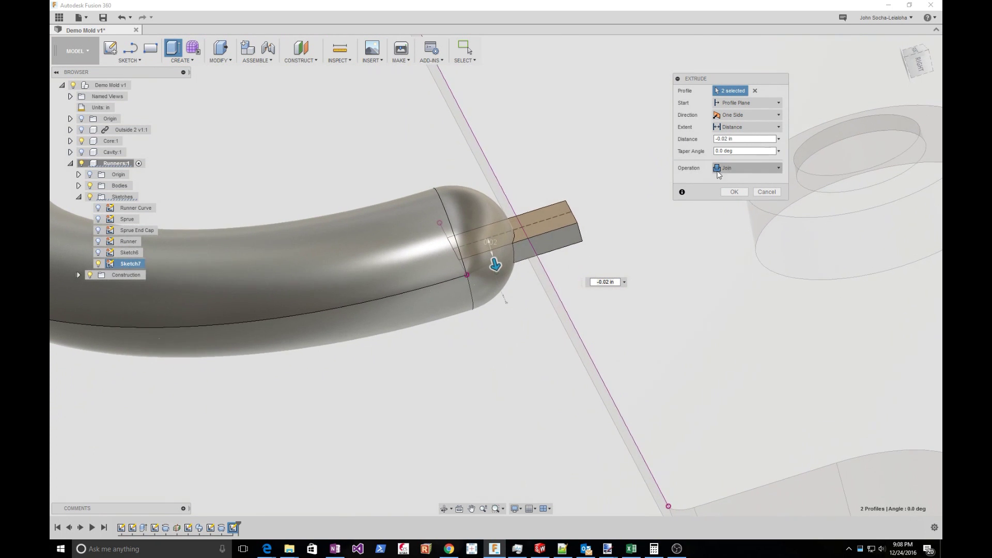
# Set the gate extrusion's distance to -0.05 in after trying -0.04 in, checking its depth against the runner tip.
pyautogui.click(726, 138)
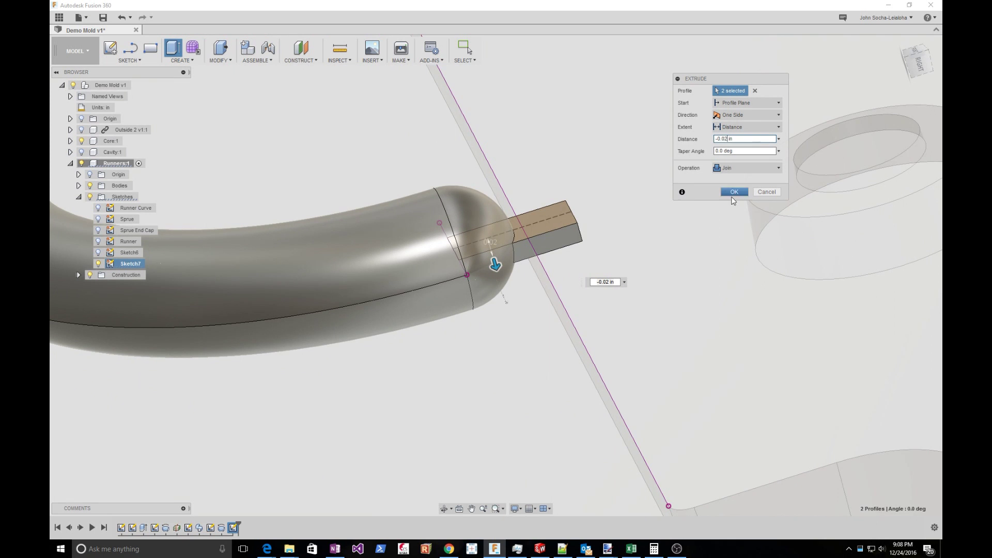
pyautogui.press('BackSpace')
pyautogui.write('4')
pyautogui.press('Tab')
pyautogui.keyDown('shift'); pyautogui.moveTo(692, 206); pyautogui.dragTo(725, 141, button='middle'); pyautogui.keyUp('shift')
pyautogui.click(727, 139)
pyautogui.press('BackSpace')
pyautogui.write('5')
pyautogui.press('Tab')
pyautogui.keyDown('shift'); pyautogui.moveTo(671, 289); pyautogui.dragTo(541, 285, button='middle'); pyautogui.keyUp('shift')
pyautogui.keyDown('shift'); pyautogui.moveTo(555, 292); pyautogui.dragTo(681, 177, button='middle'); pyautogui.keyUp('shift')
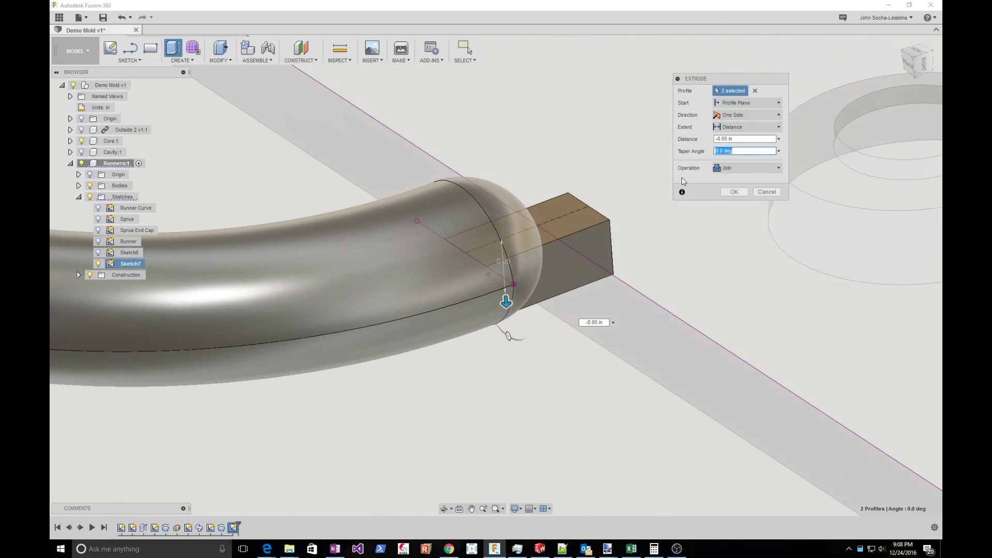
# Set the gate extrusion's taper angle to 10 degrees and check the shape of its sides.
pyautogui.click(717, 151)
pyautogui.write('1')
pyautogui.press('Tab')
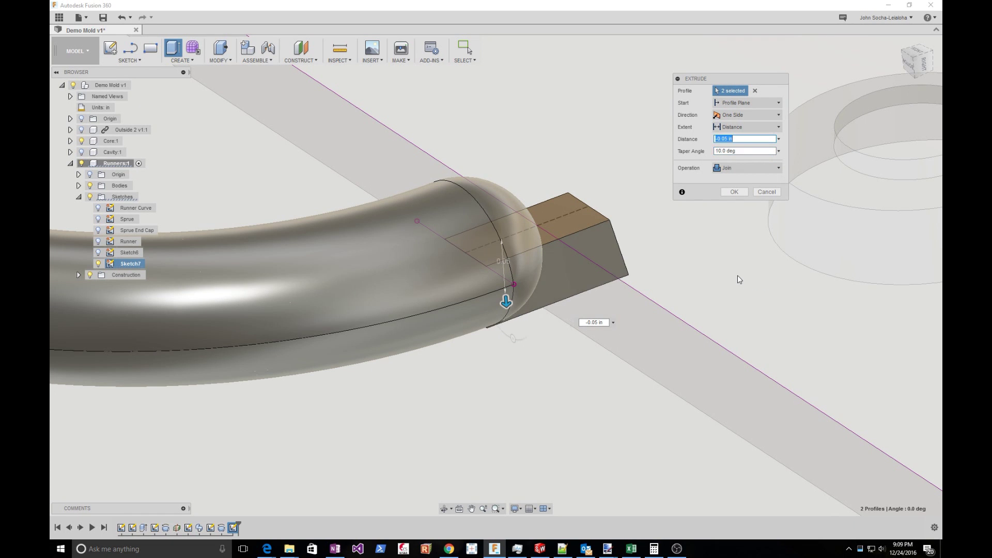
pyautogui.keyDown('shift'); pyautogui.moveTo(527, 401); pyautogui.dragTo(525, 340, button='middle'); pyautogui.keyUp('shift')
pyautogui.scroll(-10, 525, 339)
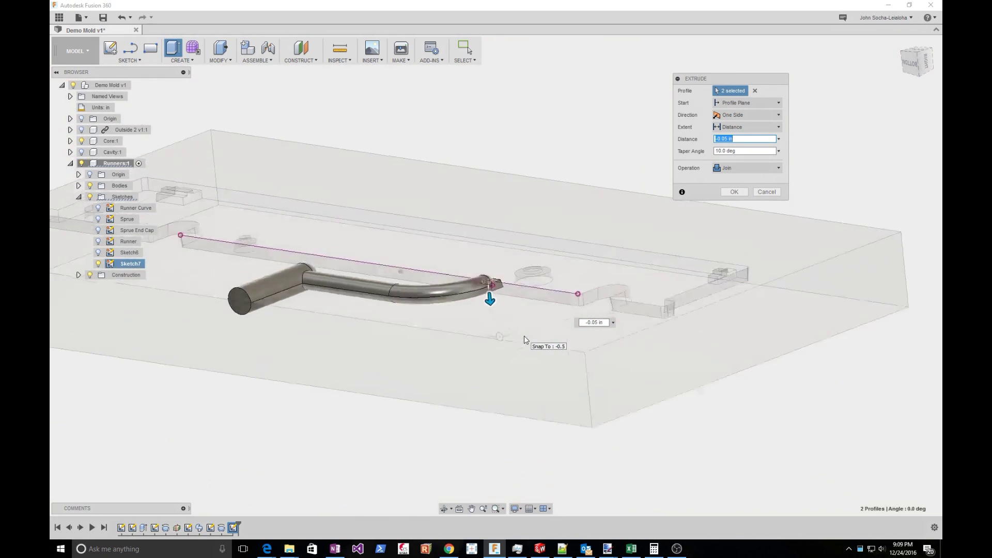
pyautogui.keyDown('shift'); pyautogui.moveTo(525, 339); pyautogui.dragTo(443, 260, button='middle'); pyautogui.keyUp('shift')
pyautogui.scroll(5, 444, 260)
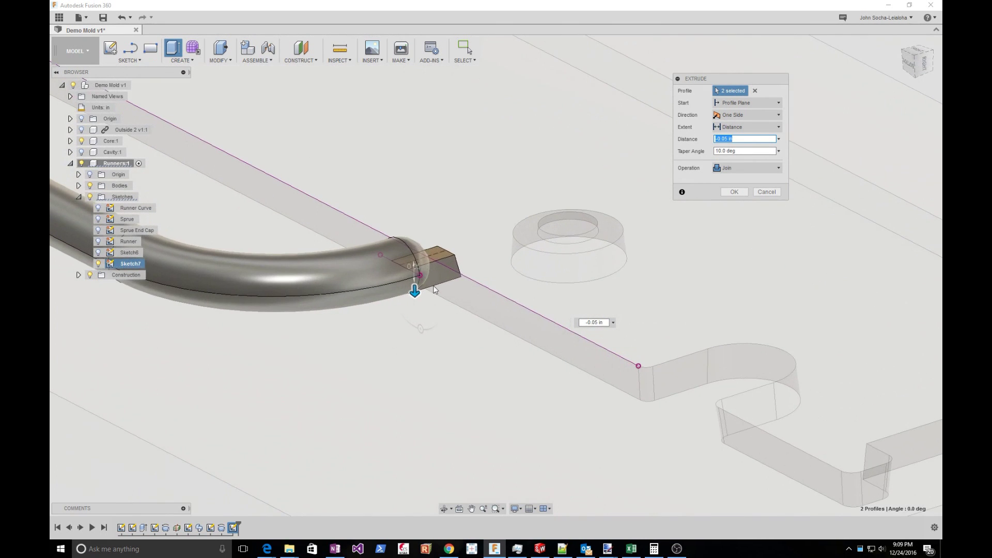
# Reverse the taper angle to -10 degrees, check the gate's narrowing sides, and complete the joined extrusion.
pyautogui.press('Tab')
pyautogui.click(716, 151)
pyautogui.write('-')
pyautogui.hotkey('shift', 'Tab')
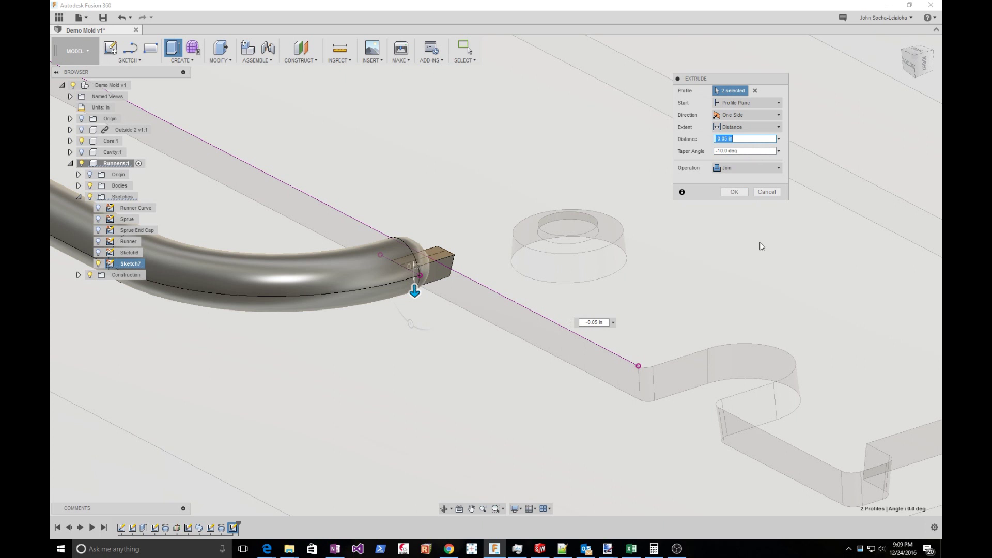
pyautogui.keyDown('shift'); pyautogui.moveTo(439, 279); pyautogui.dragTo(535, 309, button='middle'); pyautogui.keyUp('shift')
pyautogui.scroll(3, 506, 274)
pyautogui.scroll(5, 537, 307)
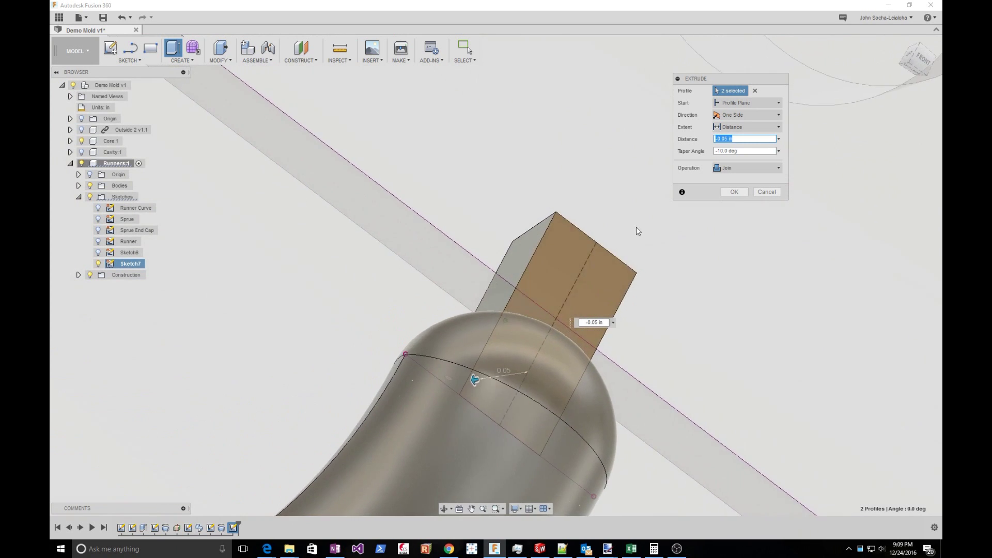
pyautogui.scroll(-5, 693, 207)
pyautogui.click(733, 192)
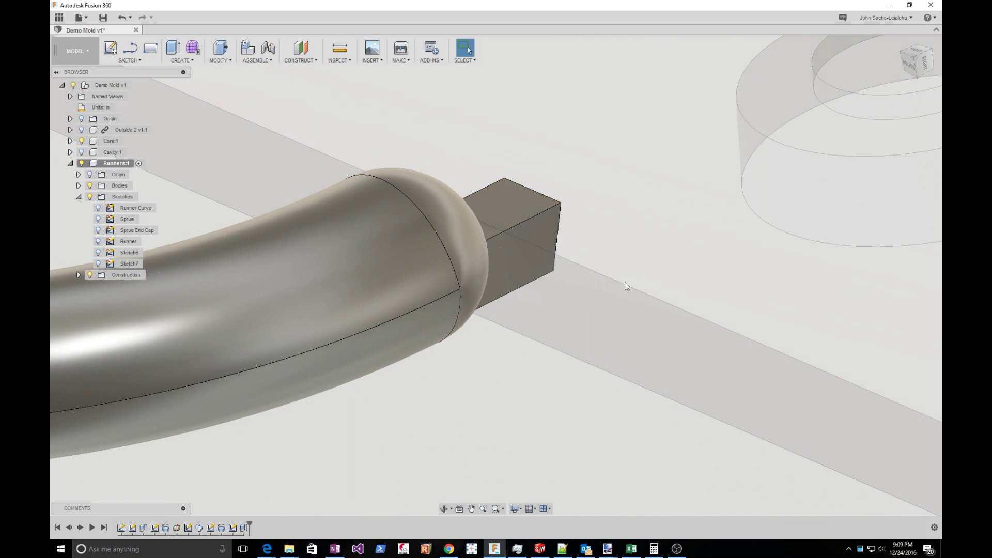
# Examine how the gate connects the runner's tip to the part recess within the whole core block.
pyautogui.scroll(-2, 600, 296)
pyautogui.scroll(-5, 599, 292)
pyautogui.keyDown('shift'); pyautogui.moveTo(594, 291); pyautogui.dragTo(476, 277, button='middle'); pyautogui.keyUp('shift')
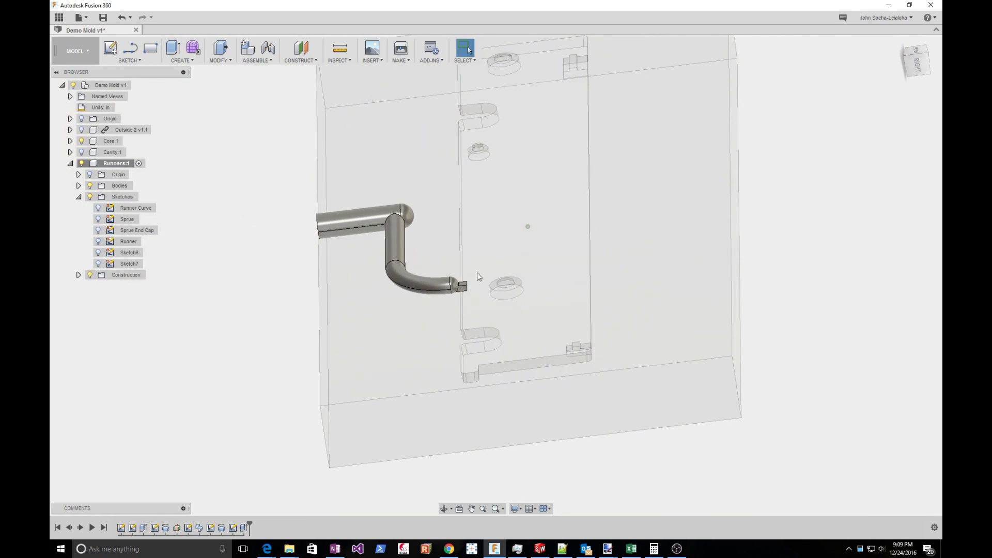
pyautogui.press('F6')
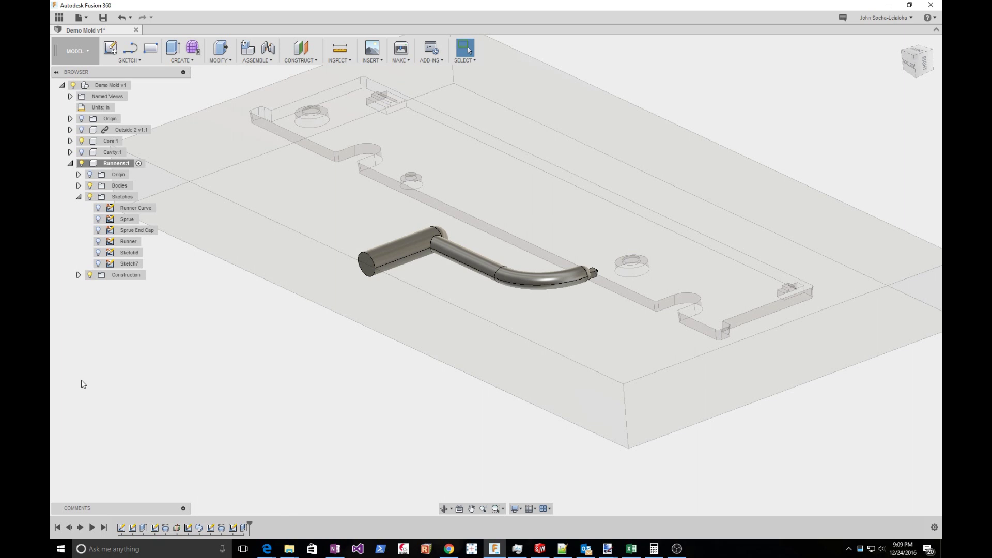
pyautogui.scroll(-2, 112, 349)
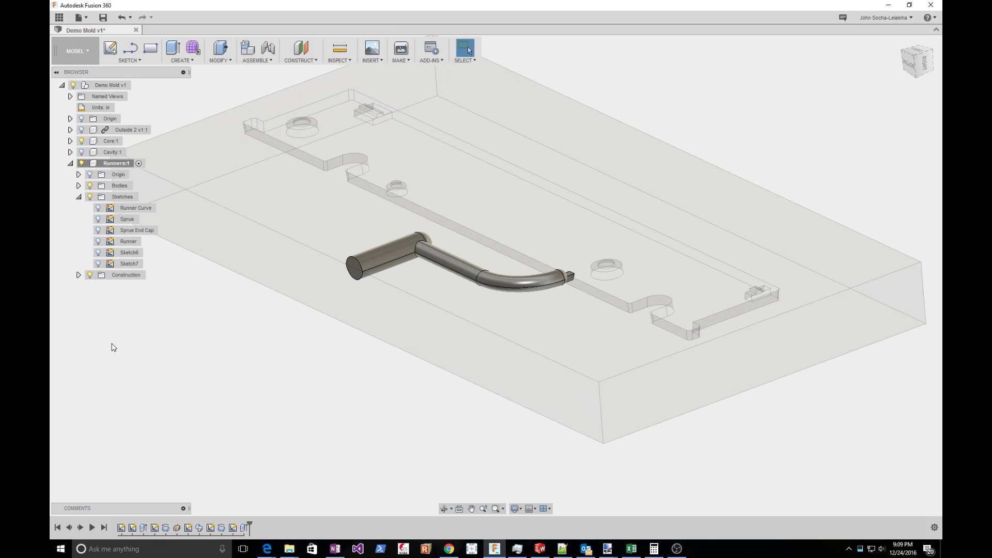
# Expand the Runners component's construction folder and show the plane running through the sprue's center.
pyautogui.click(80, 175)
pyautogui.click(79, 175)
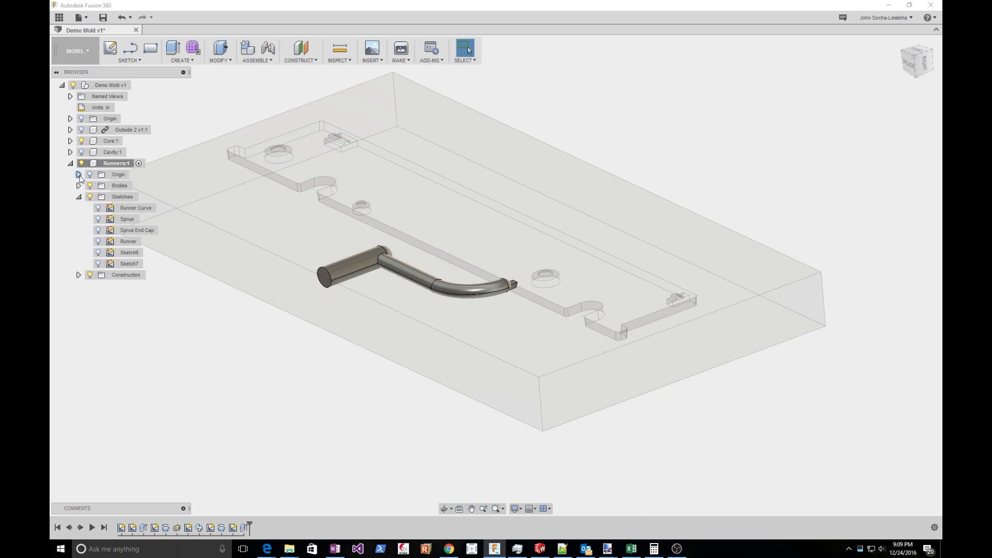
pyautogui.click(78, 275)
pyautogui.click(98, 286)
pyautogui.click(98, 287)
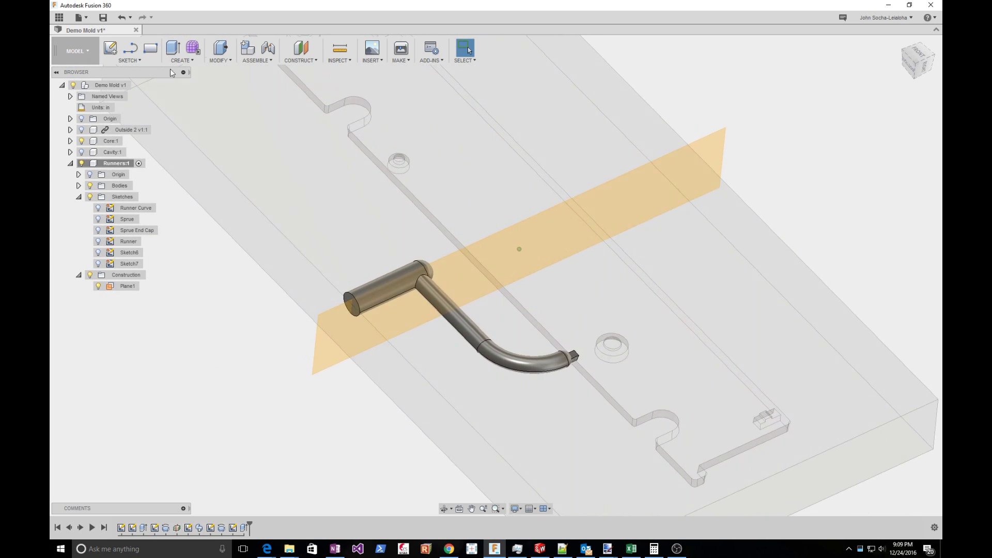
# Mirror the runner sweep, its rounded end cap and the gate extrusion as features about the construction plane through the sprue.
pyautogui.click(192, 61)
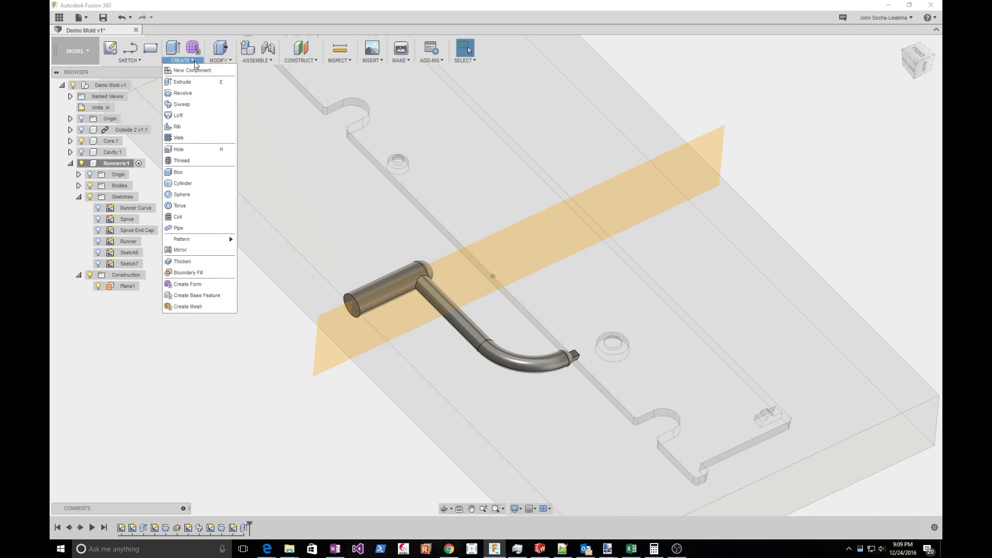
pyautogui.click(180, 250)
pyautogui.keyDown('shift'); pyautogui.moveTo(450, 278); pyautogui.dragTo(408, 264, button='middle'); pyautogui.keyUp('shift')
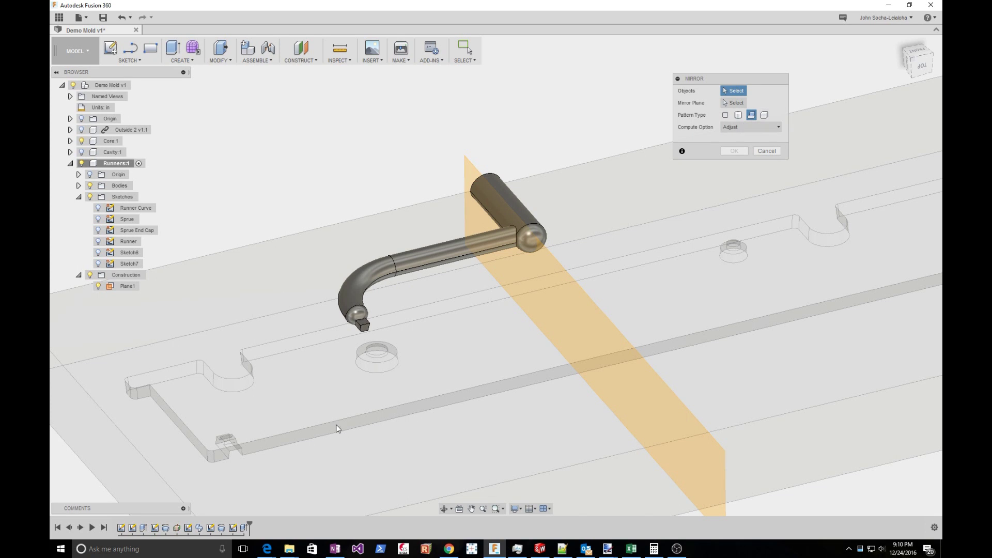
pyautogui.click(165, 527)
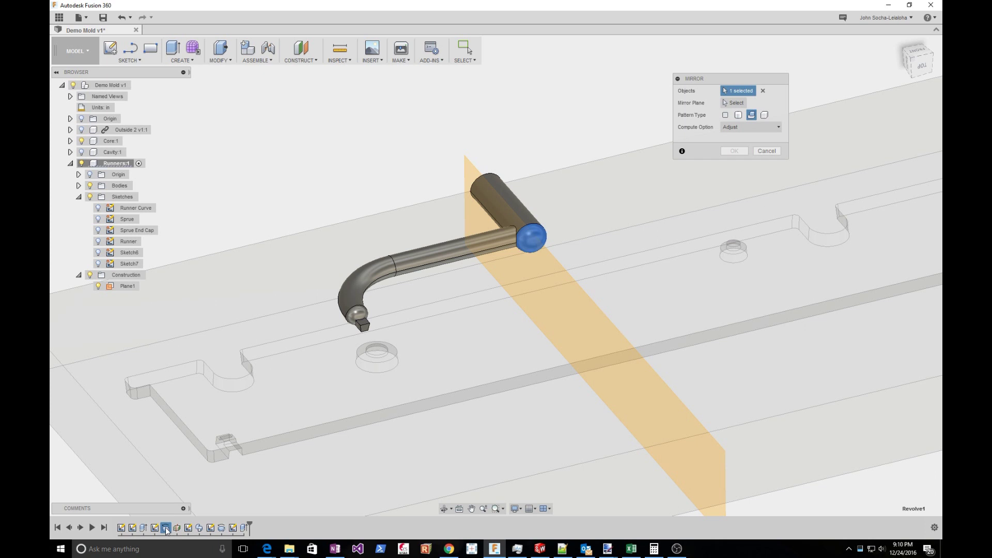
pyautogui.click(166, 528)
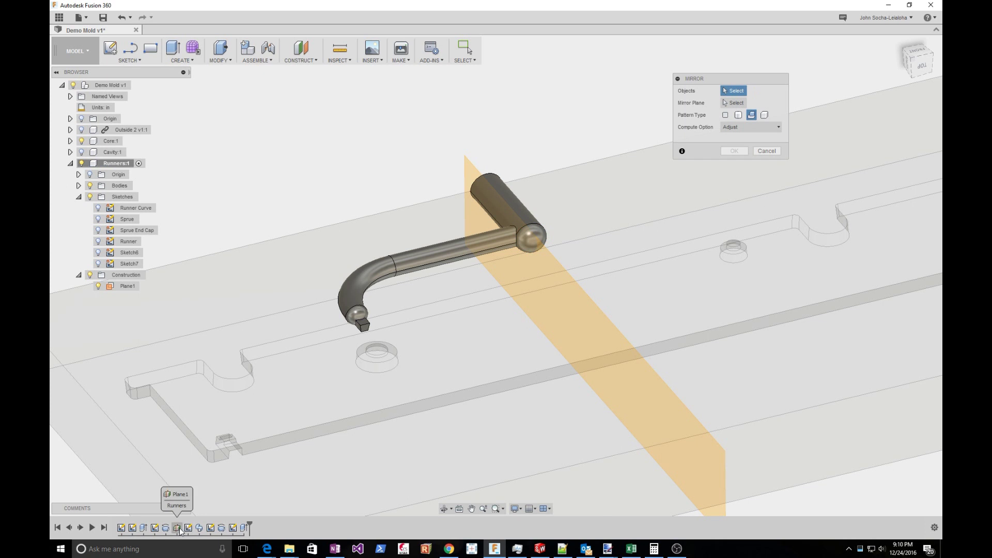
pyautogui.click(199, 527)
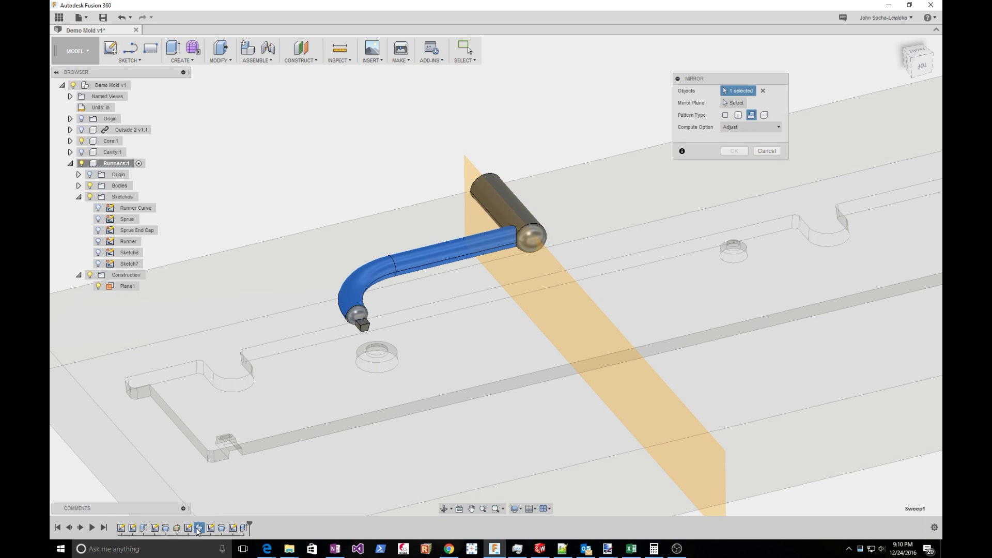
pyautogui.click(220, 528)
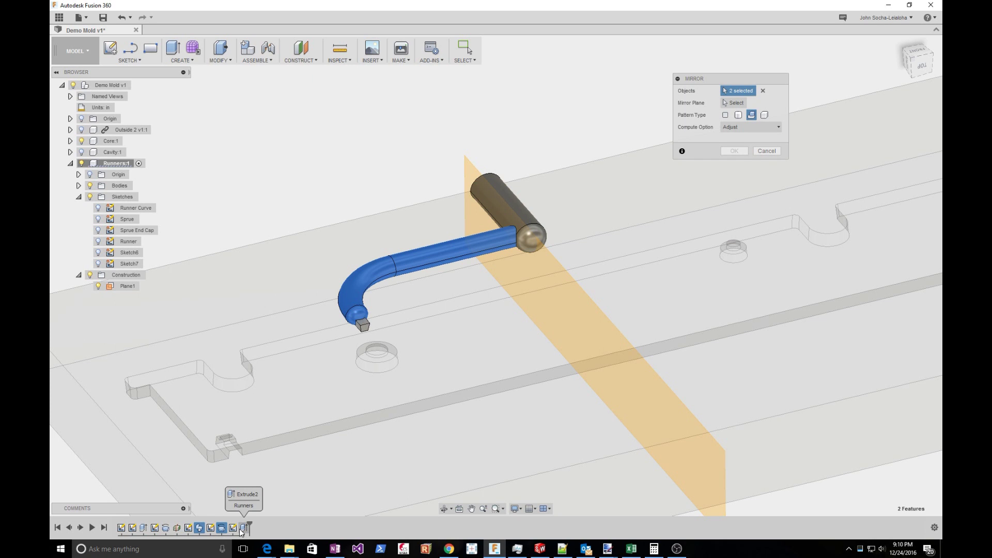
pyautogui.click(242, 528)
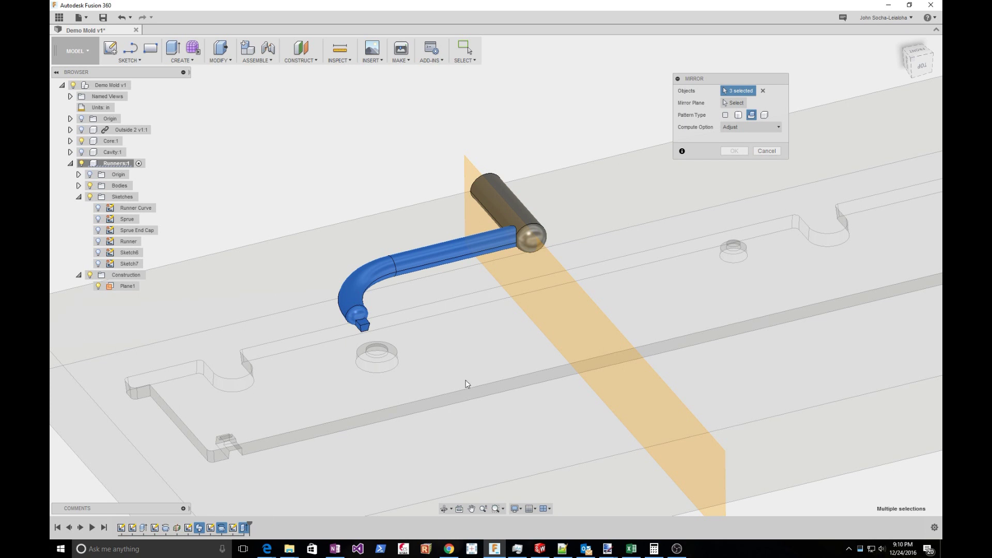
pyautogui.click(733, 103)
pyautogui.click(472, 179)
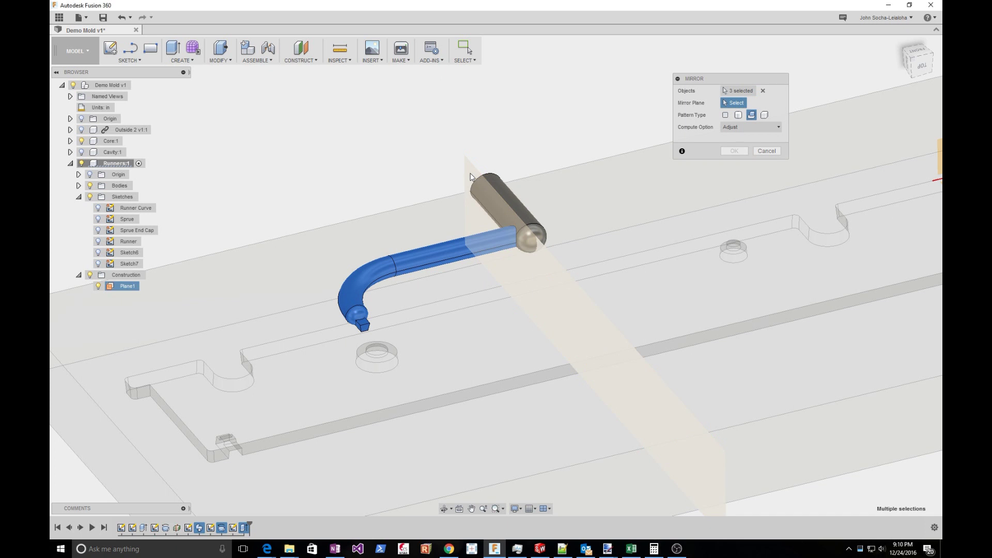
pyautogui.scroll(-3, 507, 193)
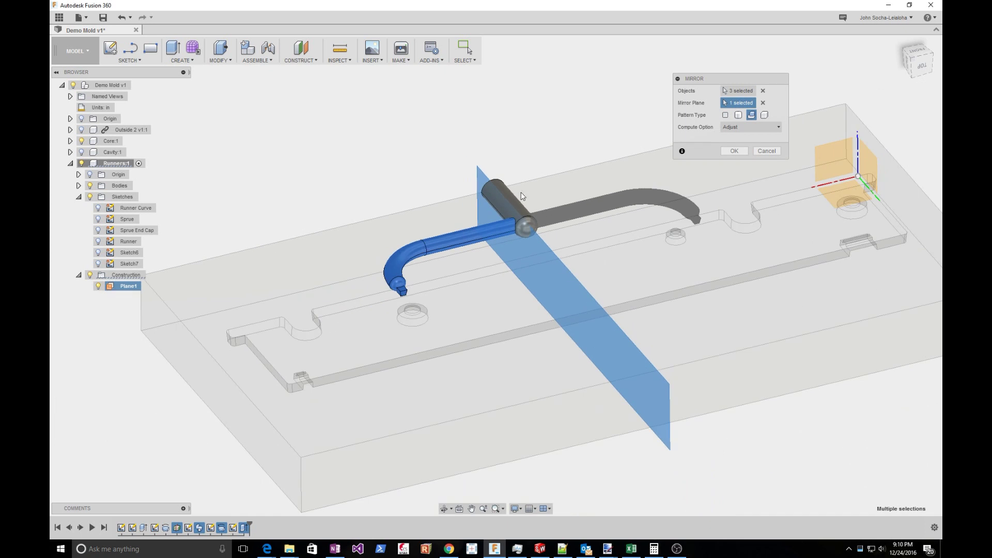
pyautogui.click(734, 150)
# Hide the construction plane and check the mirrored runner and gate from another angle.
pyautogui.keyDown('shift'); pyautogui.moveTo(394, 144); pyautogui.dragTo(310, 237, button='middle'); pyautogui.keyUp('shift')
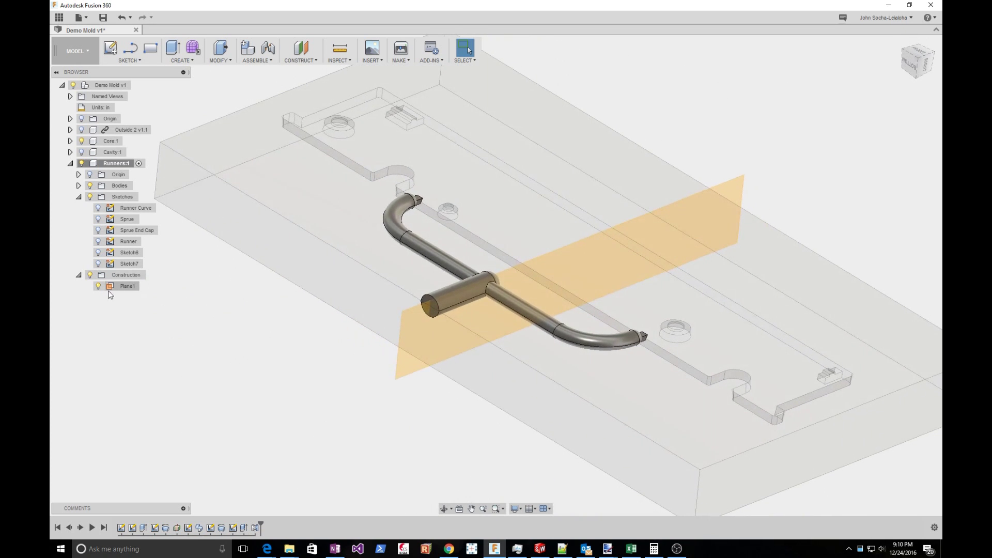
pyautogui.click(98, 286)
pyautogui.keyDown('shift'); pyautogui.moveTo(261, 409); pyautogui.dragTo(216, 431, button='middle'); pyautogui.keyUp('shift')
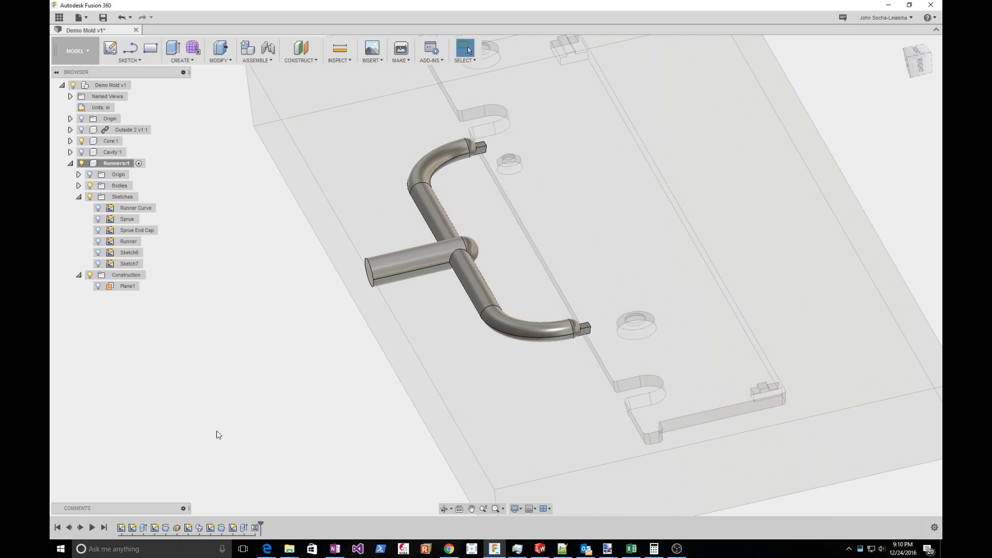
# Inspect Sketch6 at the runner's tip, briefly opening it for editing to identify what it defines.
pyautogui.click(130, 253)
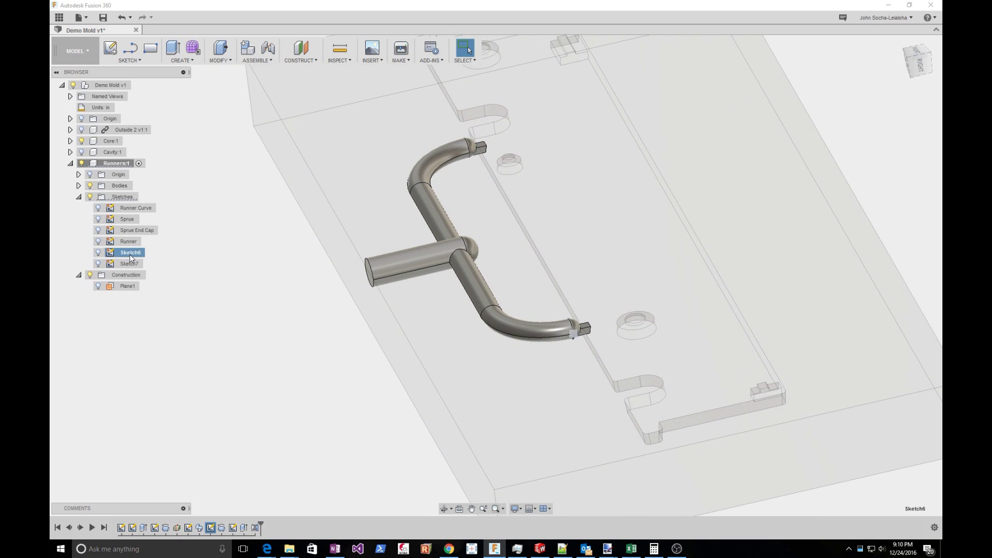
pyautogui.keyDown('shift'); pyautogui.moveTo(251, 357); pyautogui.dragTo(249, 358, button='middle'); pyautogui.keyUp('shift')
pyautogui.scroll(-5, 249, 359)
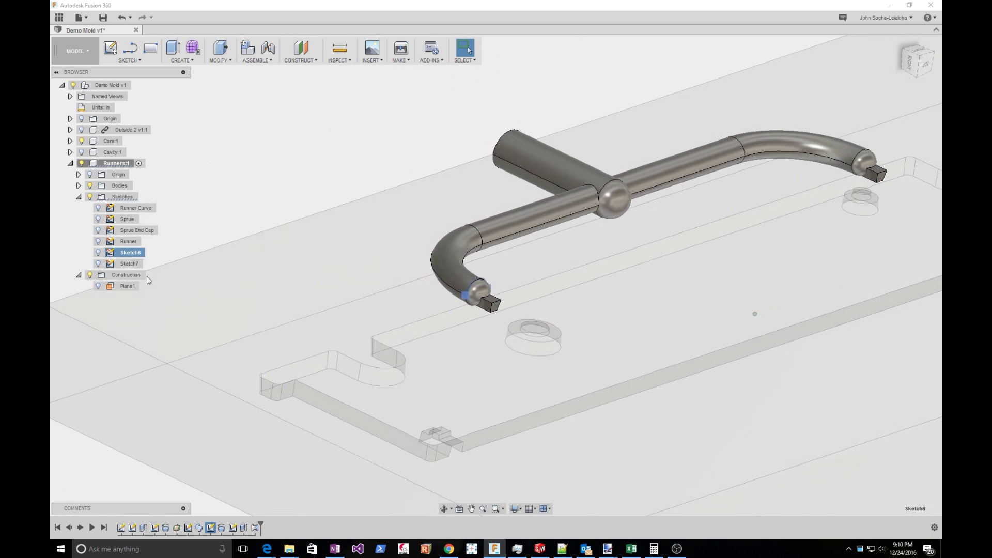
pyautogui.rightClick(138, 255)
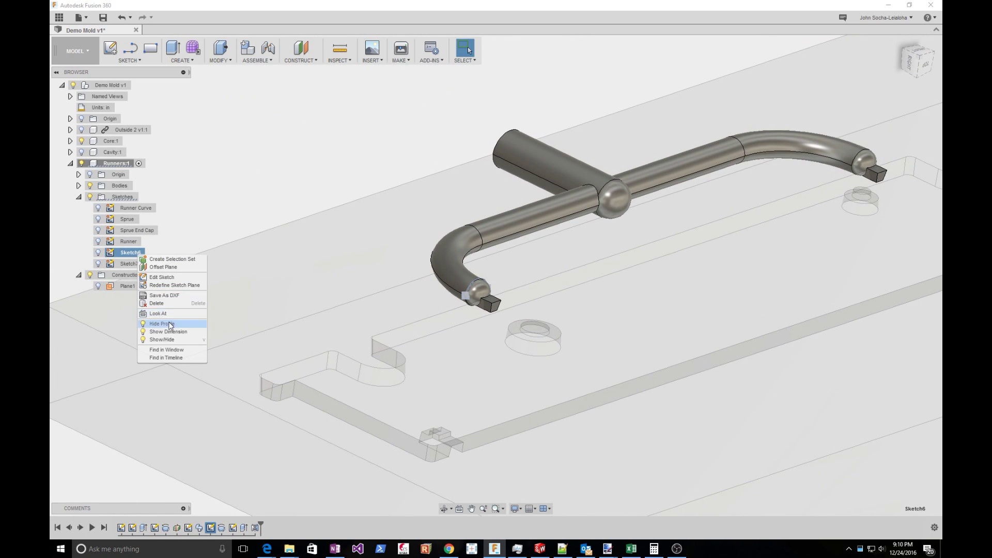
pyautogui.doubleClick(126, 253)
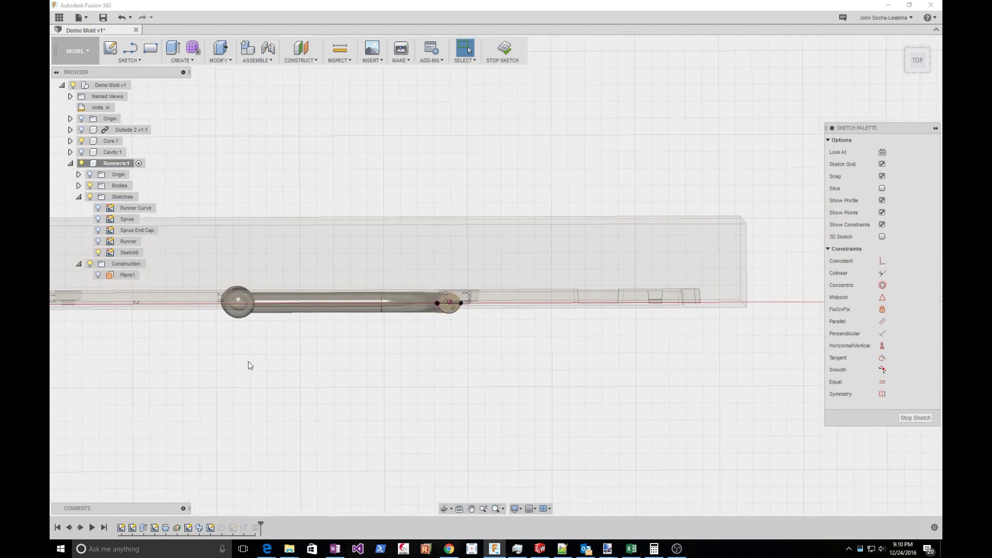
pyautogui.click(503, 48)
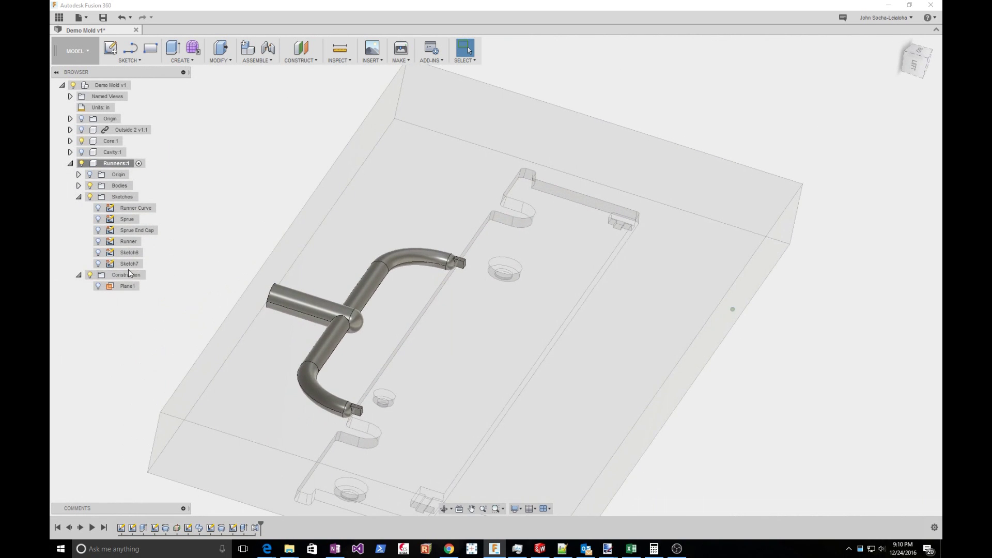
pyautogui.click(128, 263)
pyautogui.click(130, 264)
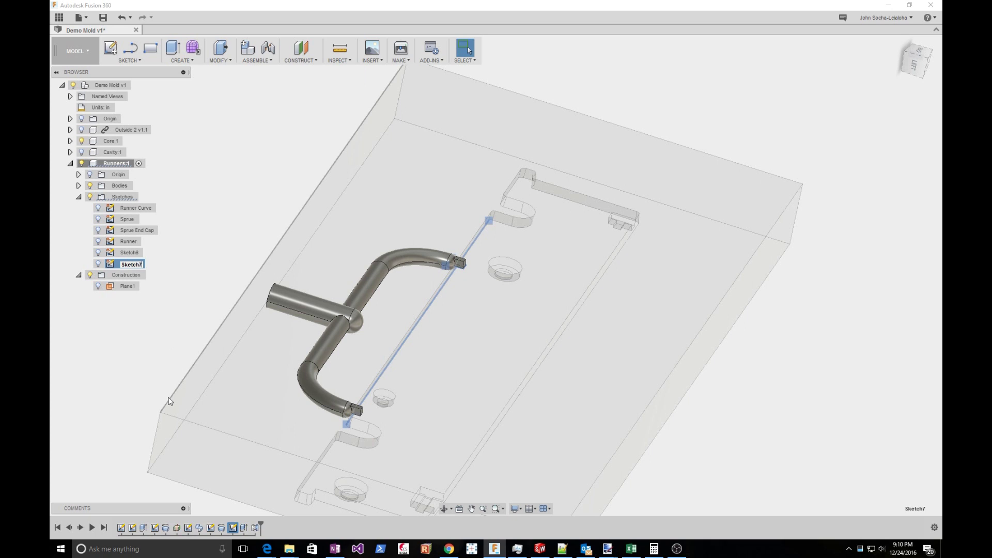
pyautogui.press('Delete')
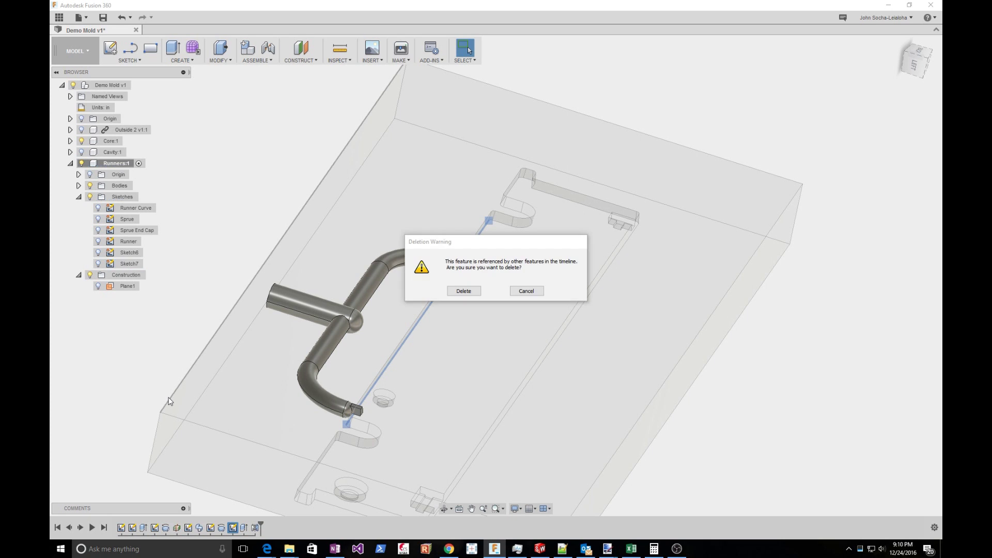
pyautogui.click(526, 291)
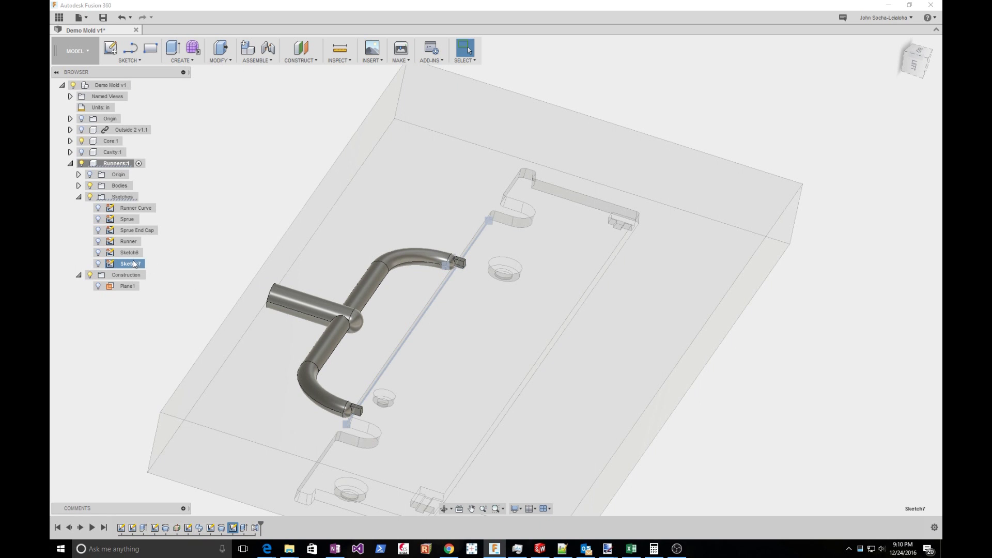
# Check where Sketch7 lies along the part recess edge and rename it as Gate.
pyautogui.keyDown('shift'); pyautogui.moveTo(499, 329); pyautogui.dragTo(203, 286, button='middle'); pyautogui.keyUp('shift')
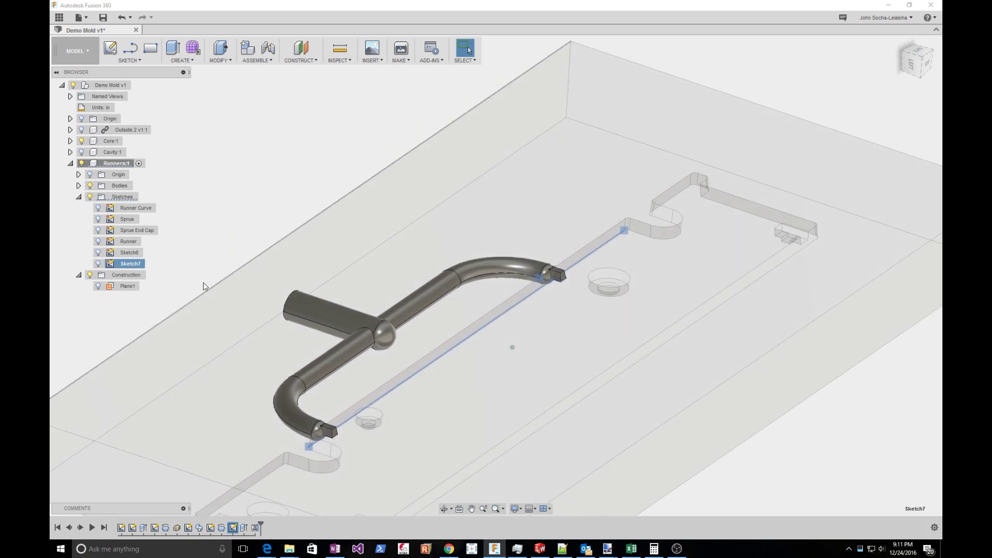
pyautogui.click(99, 264)
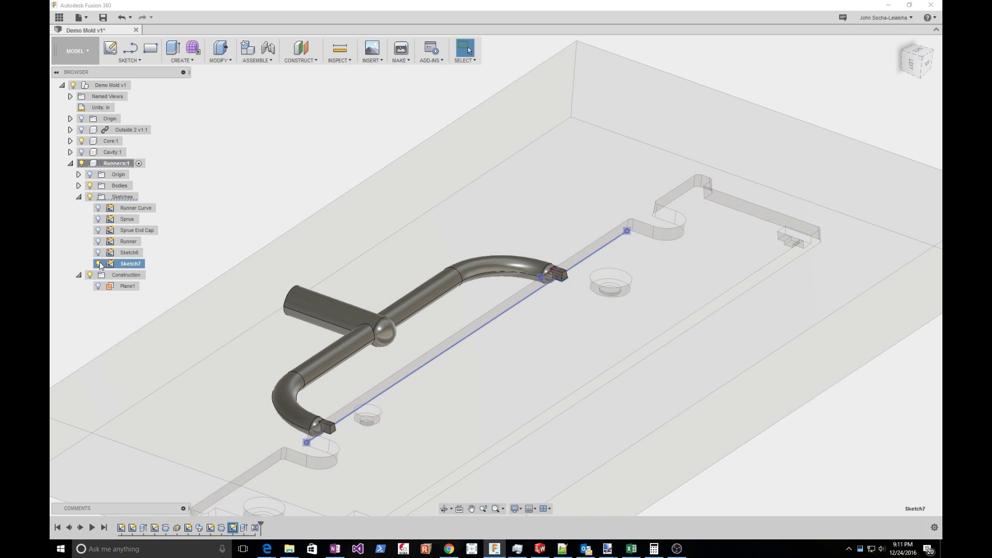
pyautogui.doubleClick(128, 263)
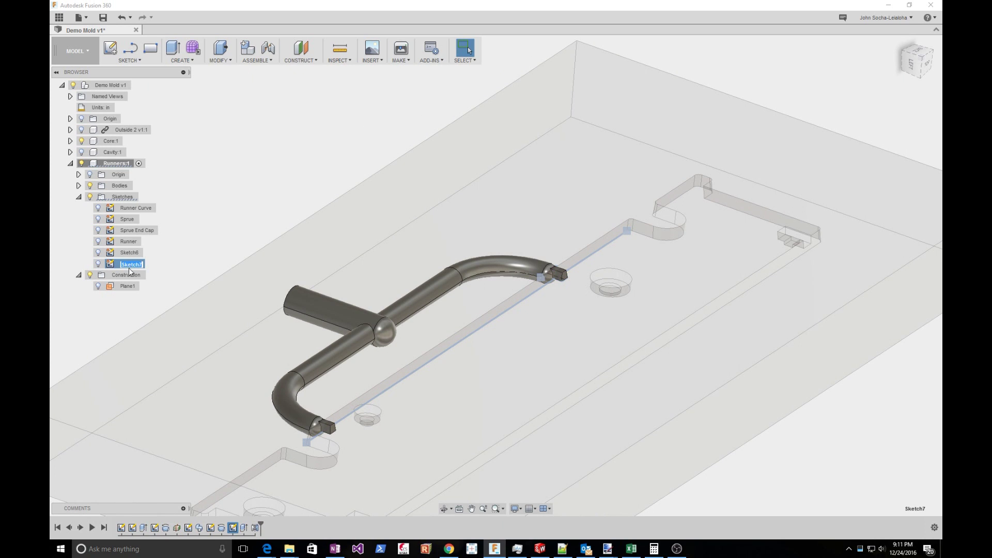
pyautogui.write('Gate')
pyautogui.press('Return')
# Rename Sketch6 as Runner End Cap and collapse the Runners component's sketches folder.
pyautogui.click(130, 253)
pyautogui.doubleClick(133, 253)
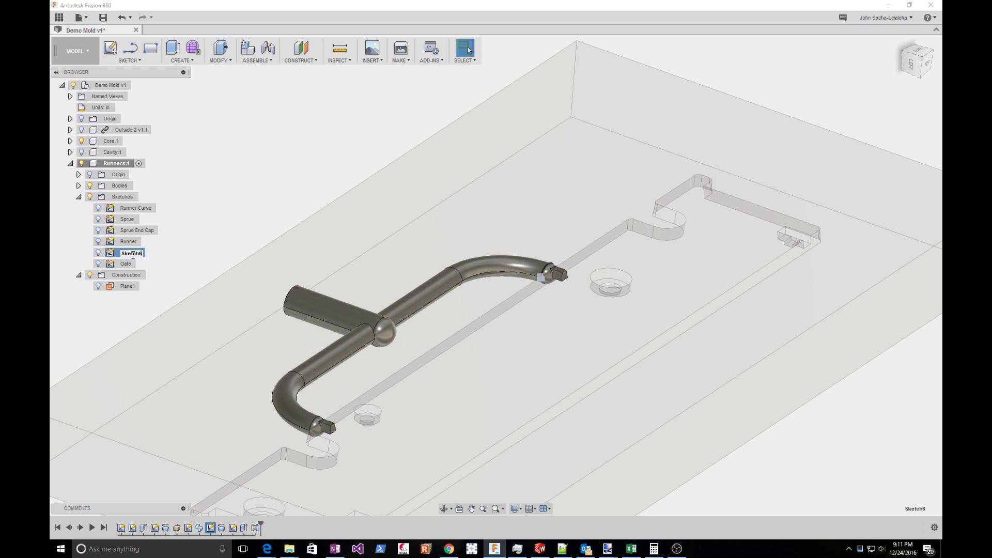
pyautogui.press('Escape')
pyautogui.rightClick(137, 253)
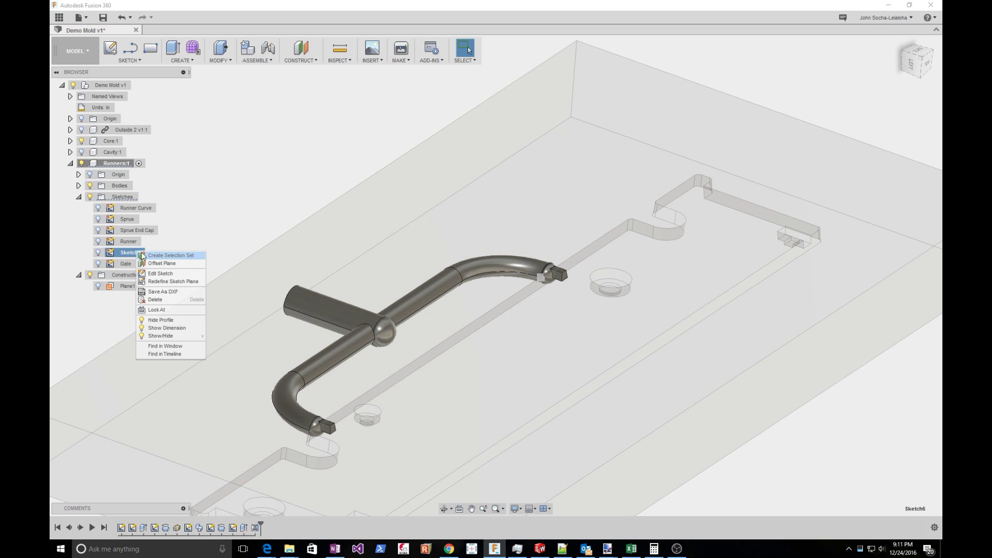
pyautogui.click(134, 255)
pyautogui.click(127, 253)
pyautogui.press('BackSpace')
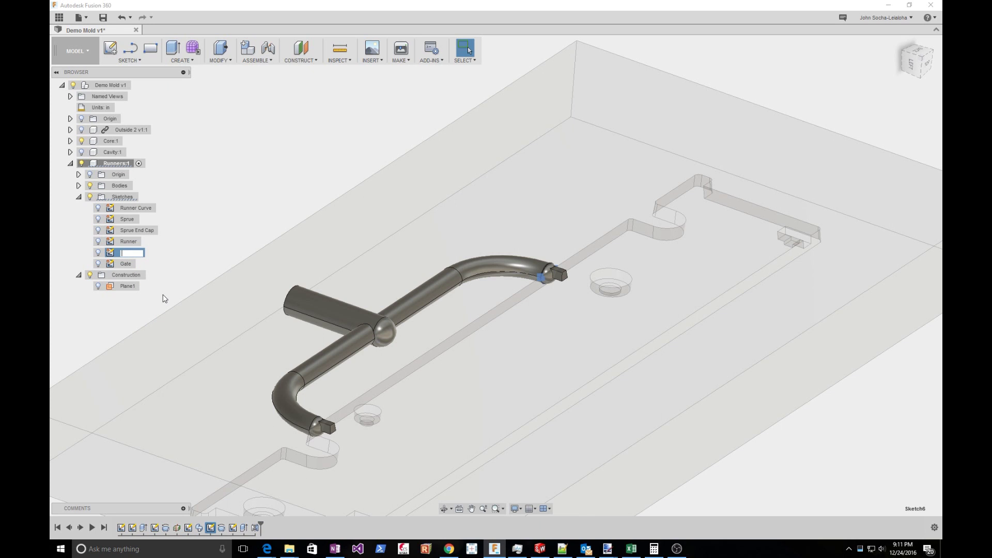
pyautogui.write('Runner End Cap')
pyautogui.press('Return')
pyautogui.click(202, 204)
pyautogui.click(79, 197)
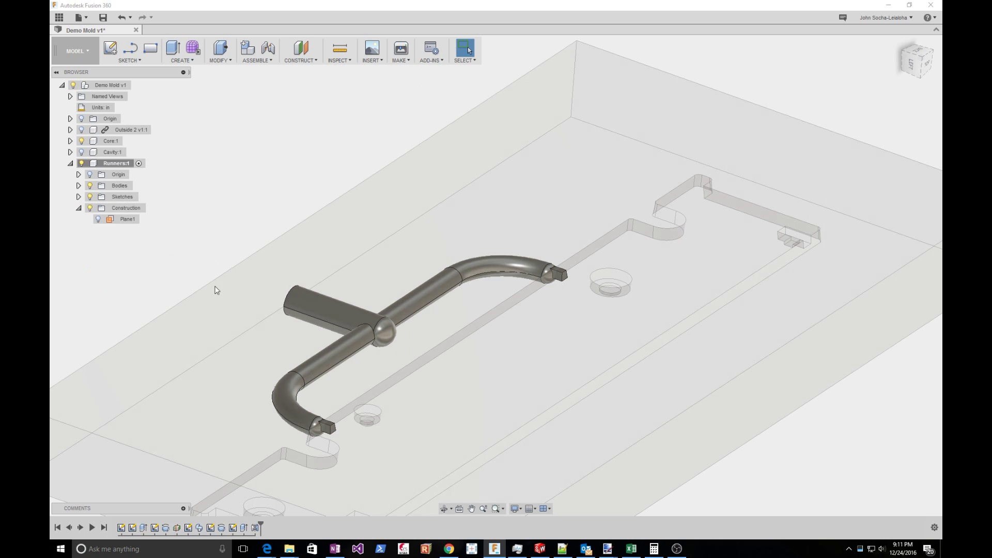
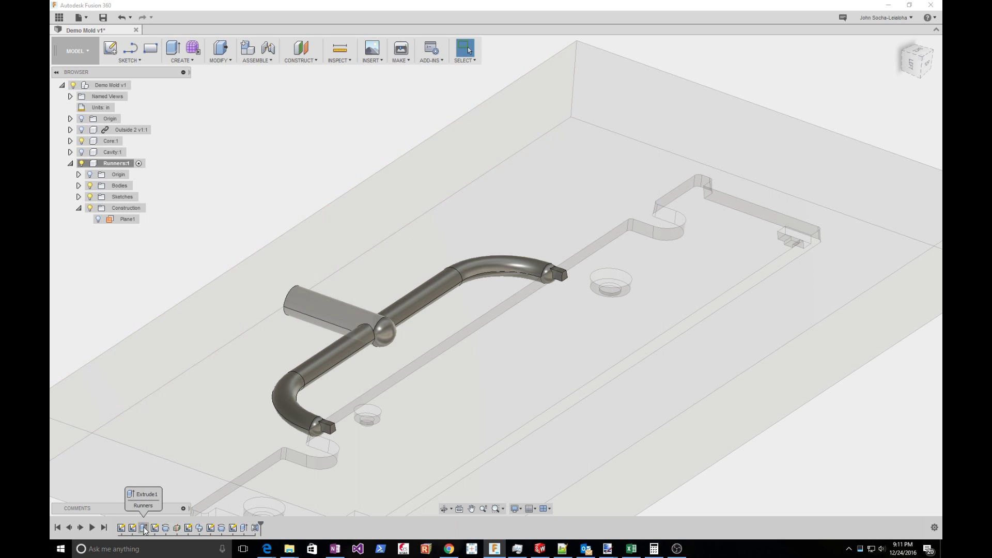
# Rename the sprue's extrude feature in the design history as Sprue.
pyautogui.click(145, 529)
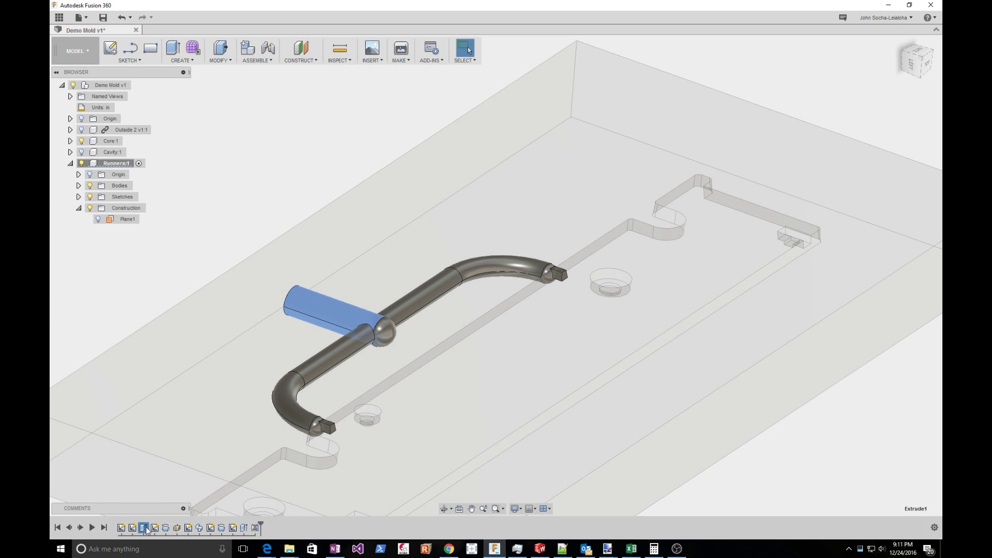
pyautogui.rightClick(146, 530)
pyautogui.click(180, 476)
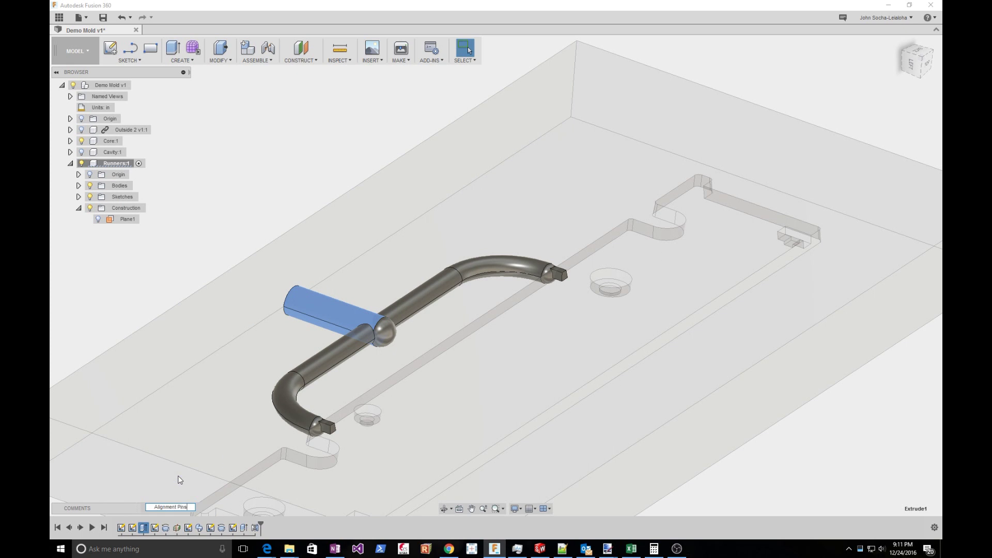
pyautogui.write('Sprue')
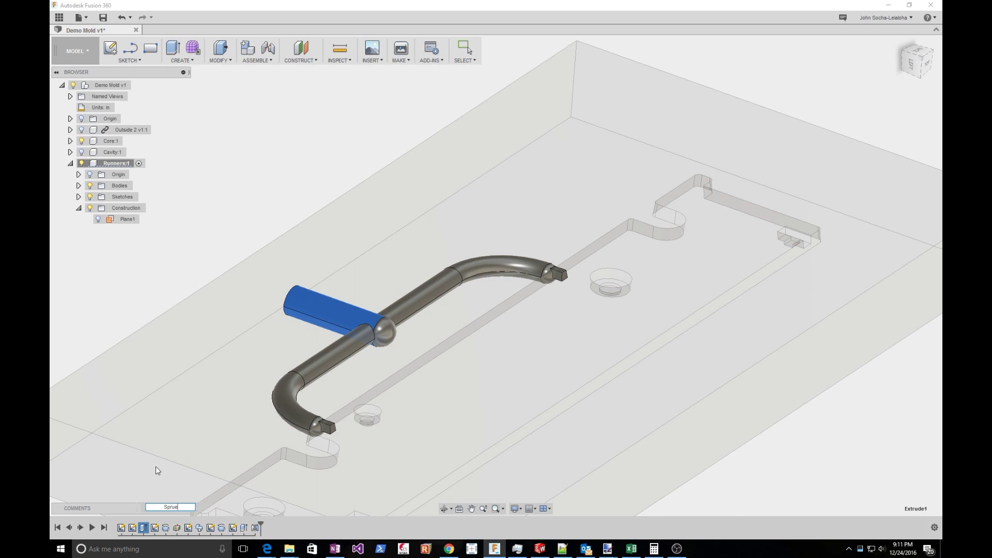
pyautogui.press('Return')
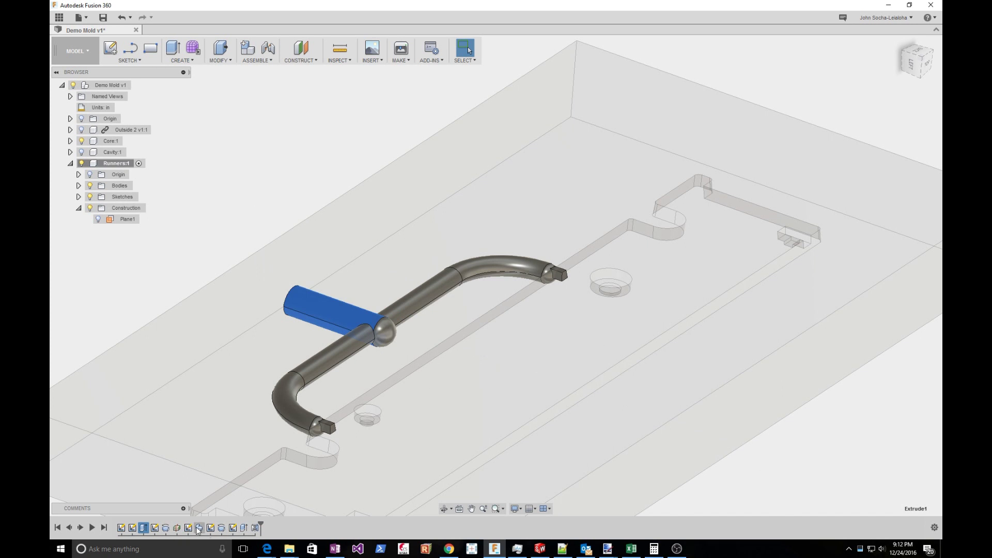
pyautogui.scroll(-3, 263, 265)
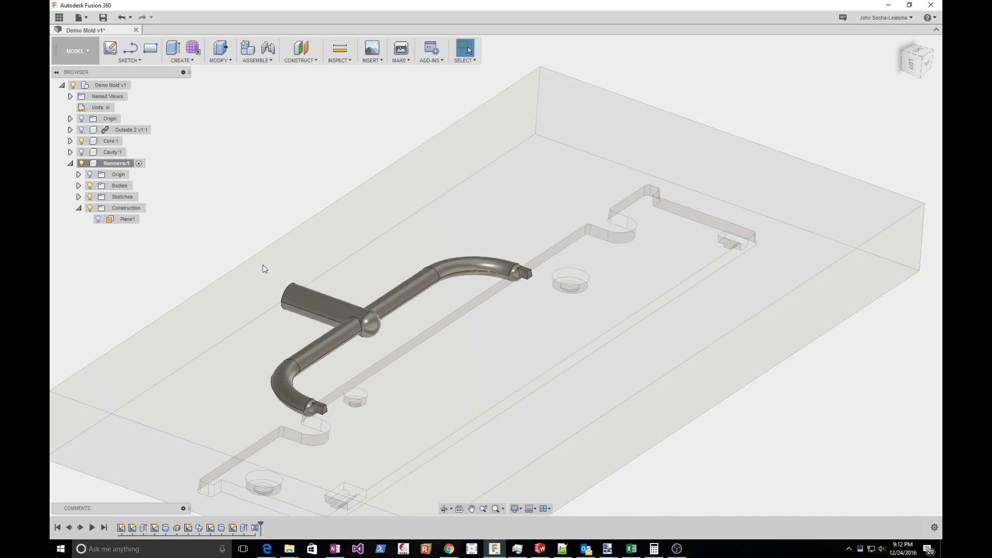
pyautogui.scroll(-2, 329, 290)
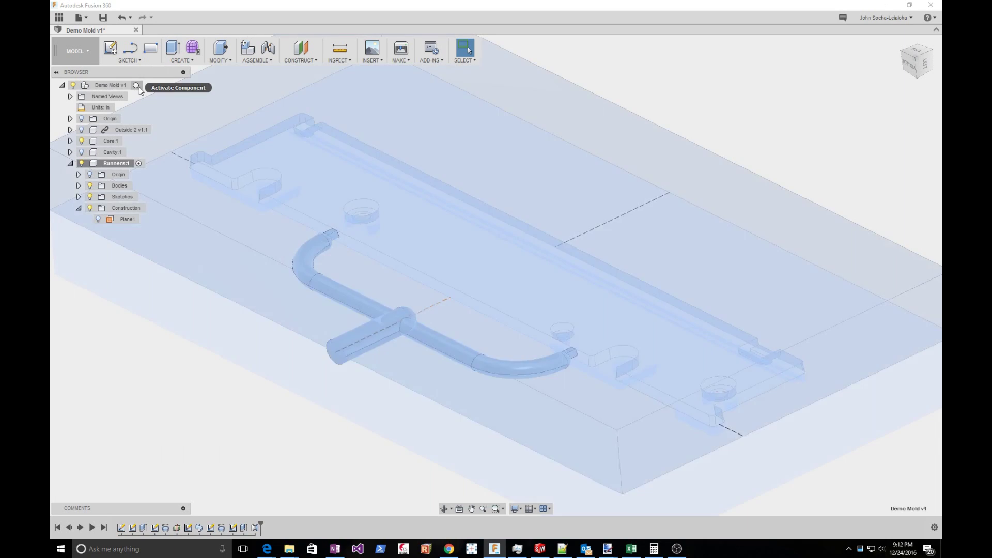
# Return to the top-level Demo Mold assembly and make the Core component active.
pyautogui.click(138, 86)
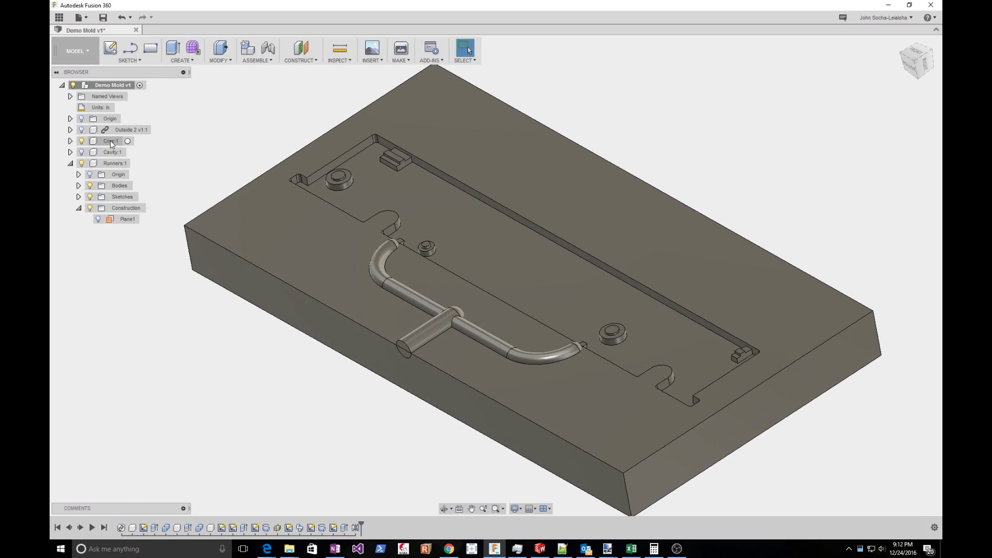
pyautogui.click(130, 141)
pyautogui.click(166, 395)
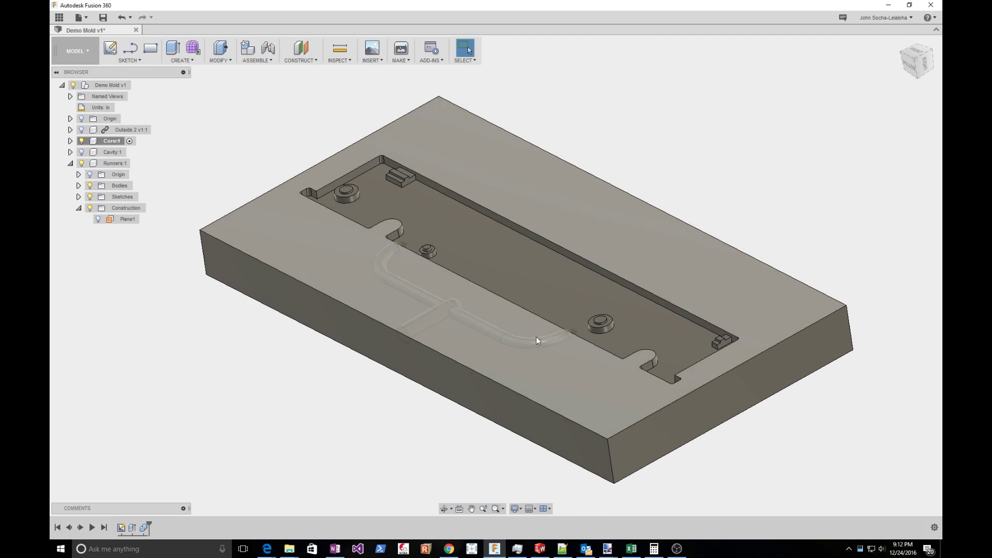
pyautogui.rightClick(144, 530)
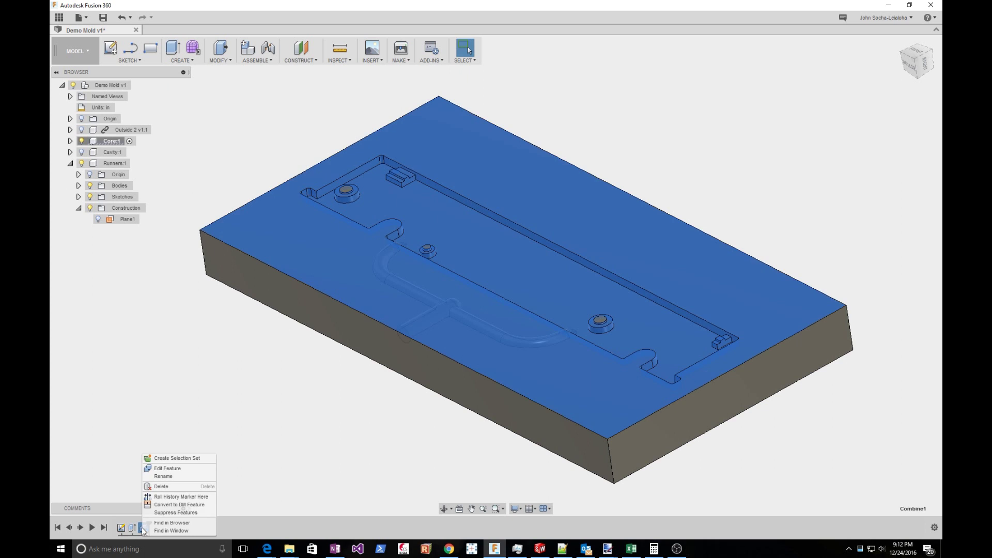
pyautogui.click(169, 469)
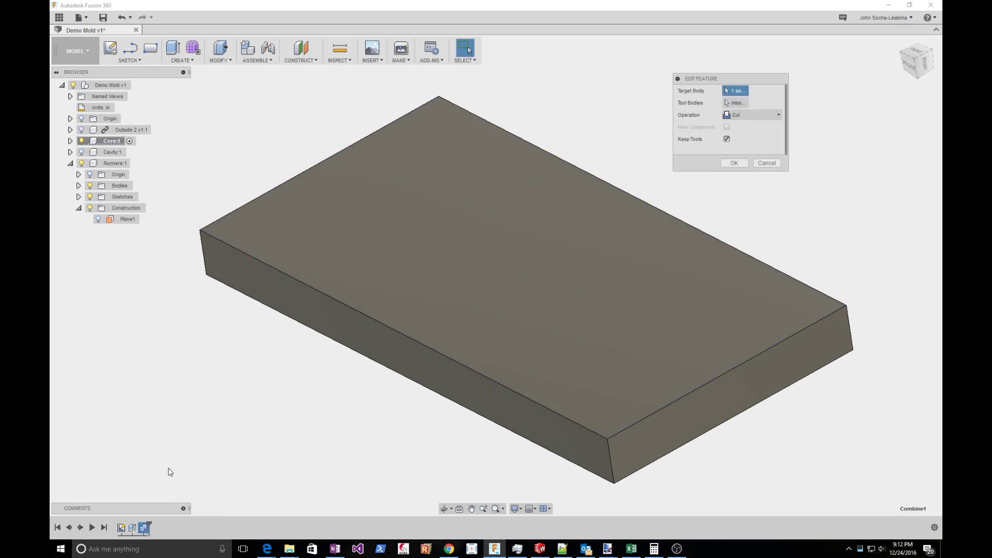
pyautogui.click(81, 141)
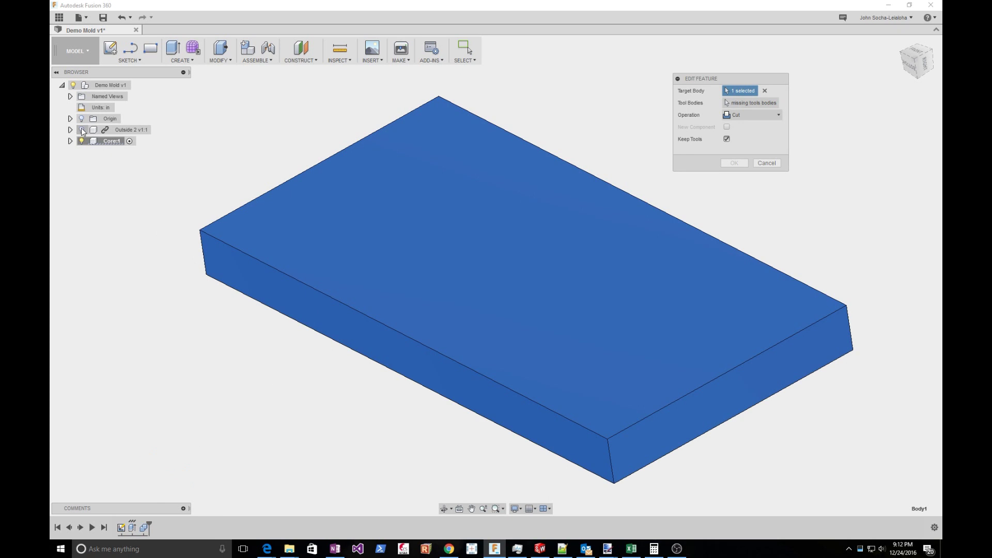
pyautogui.click(767, 163)
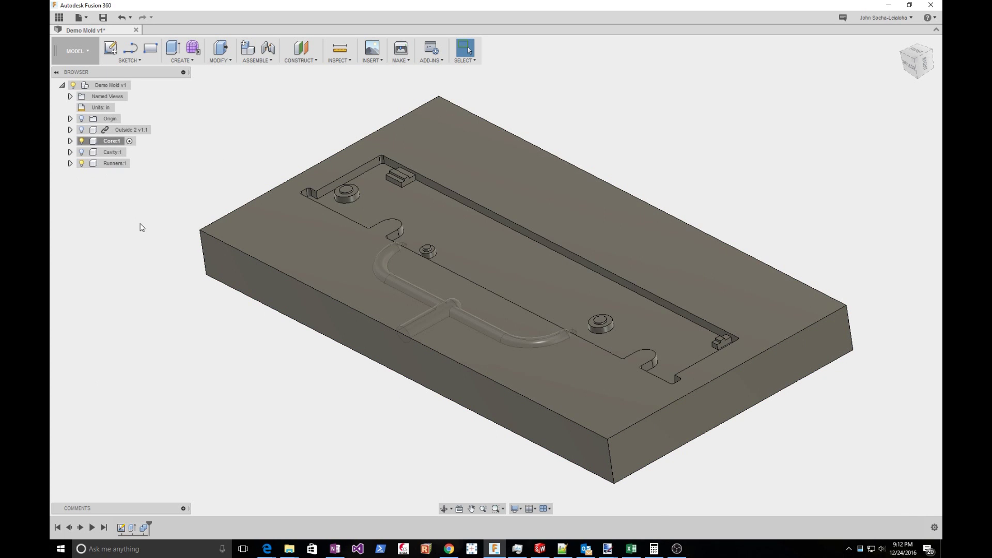
# Cut the sprue and runner body out of the core block with Combine, keeping the tool body.
pyautogui.click(217, 60)
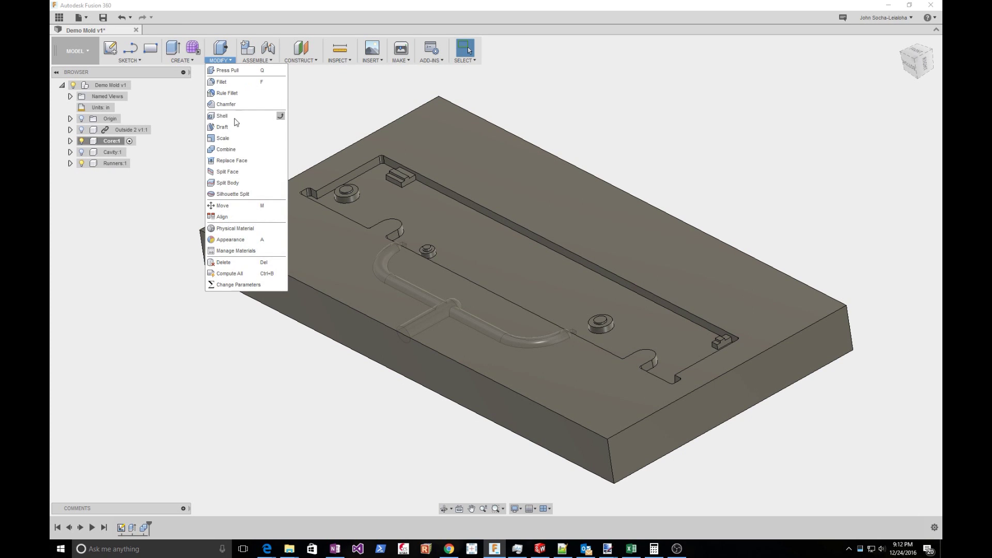
pyautogui.click(226, 149)
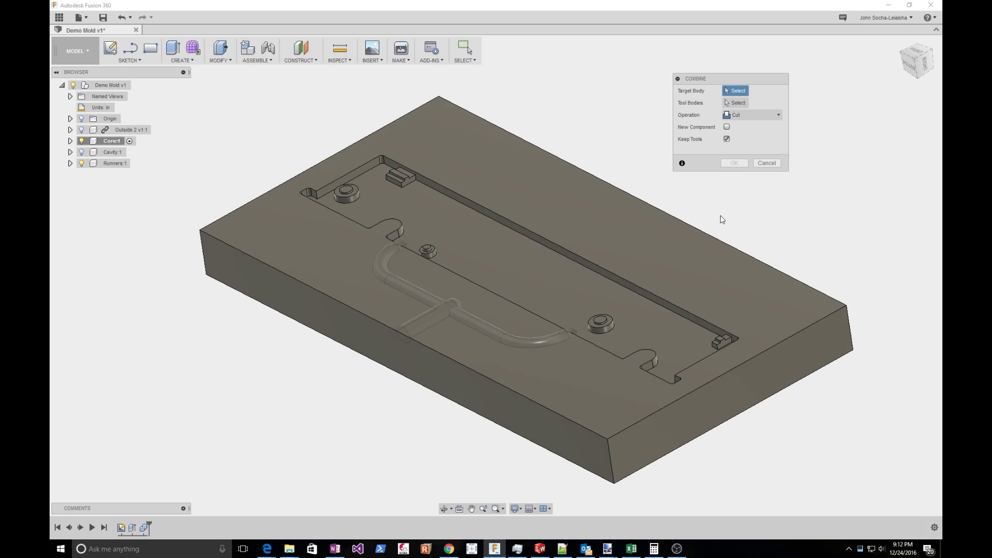
pyautogui.click(593, 197)
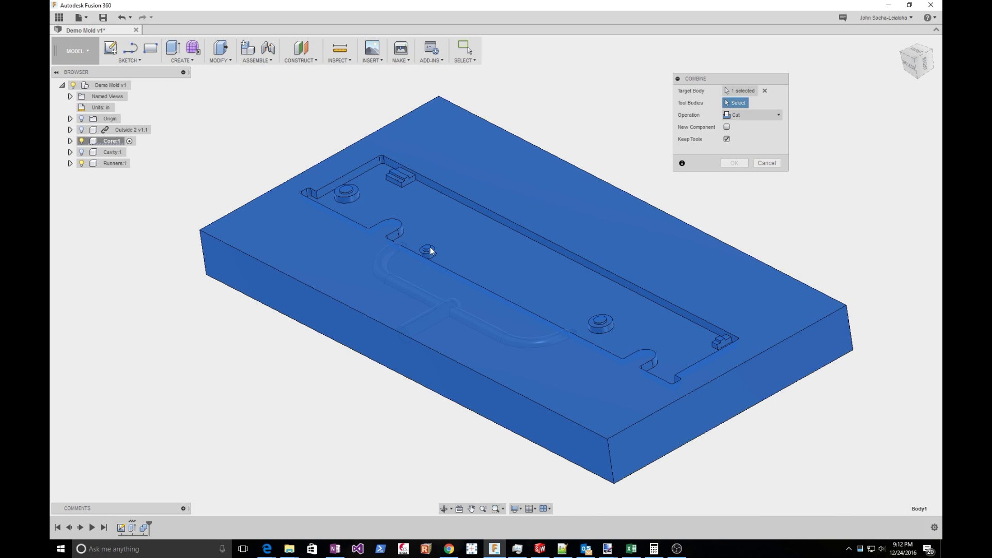
pyautogui.click(392, 281)
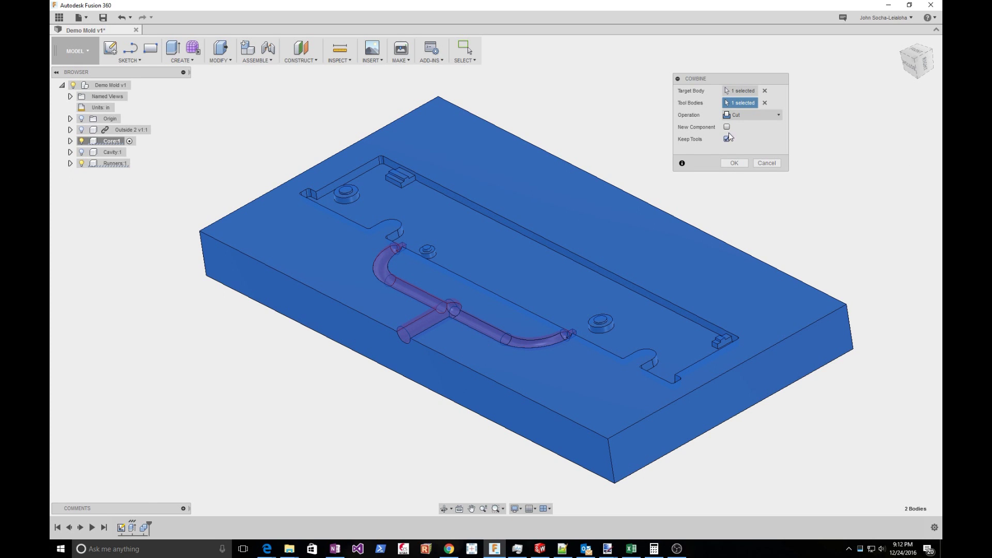
pyautogui.click(733, 162)
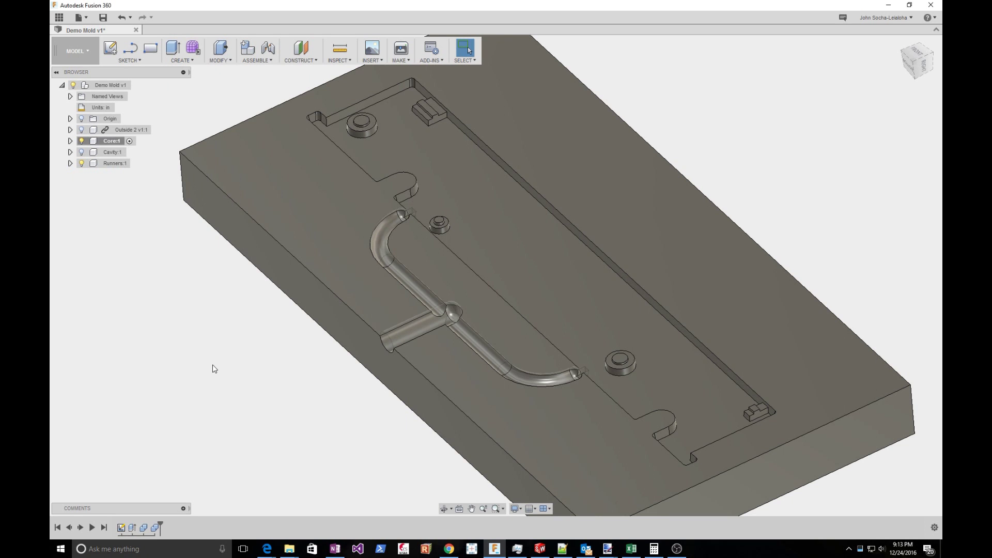
# Activate the top-level Demo Mold assembly and hide the Runners component to expose the channels cut into the core.
pyautogui.click(140, 85)
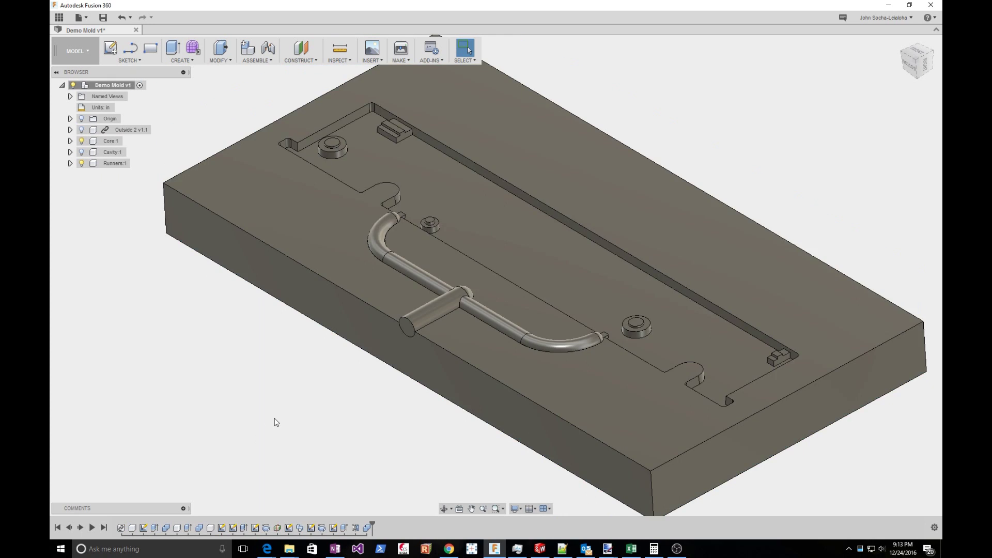
pyautogui.click(82, 163)
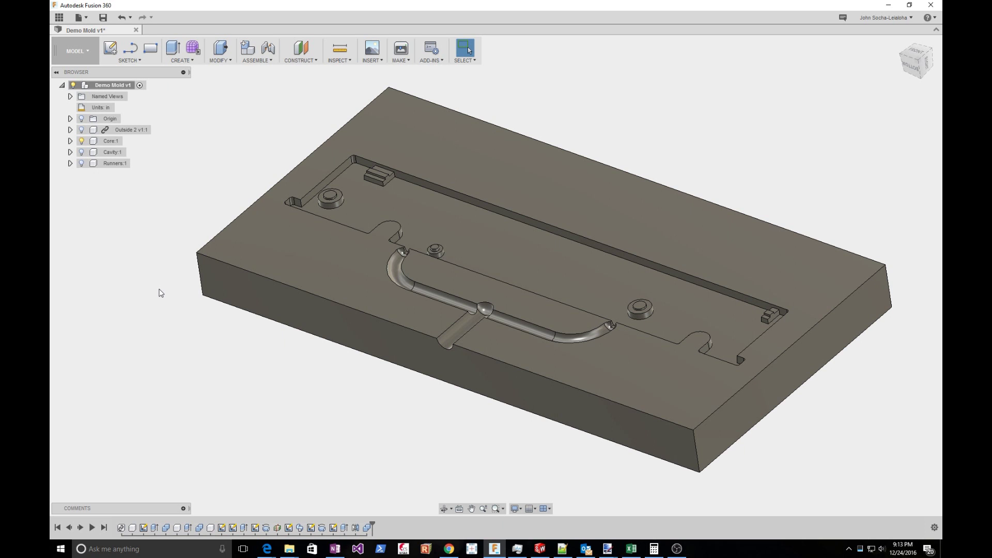
pyautogui.scroll(-2, 161, 293)
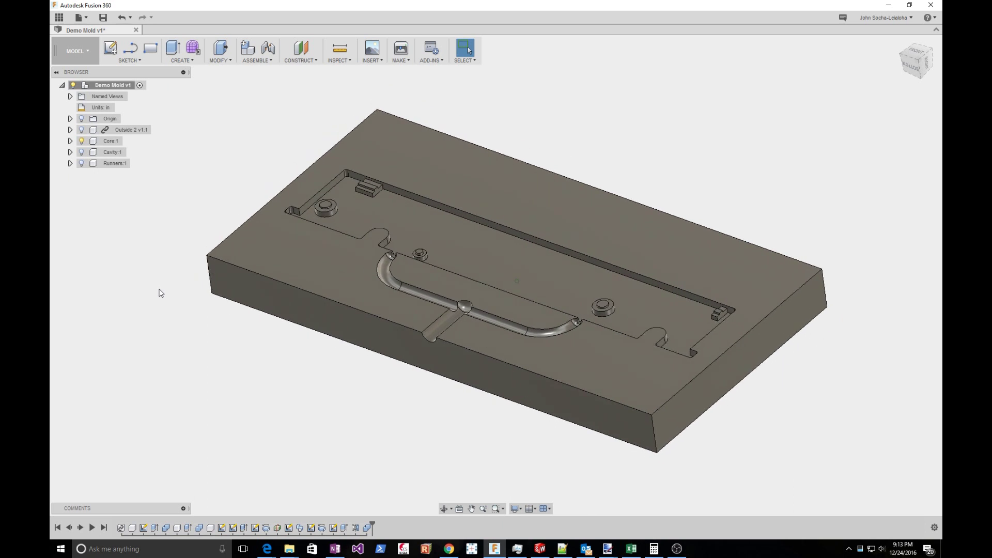